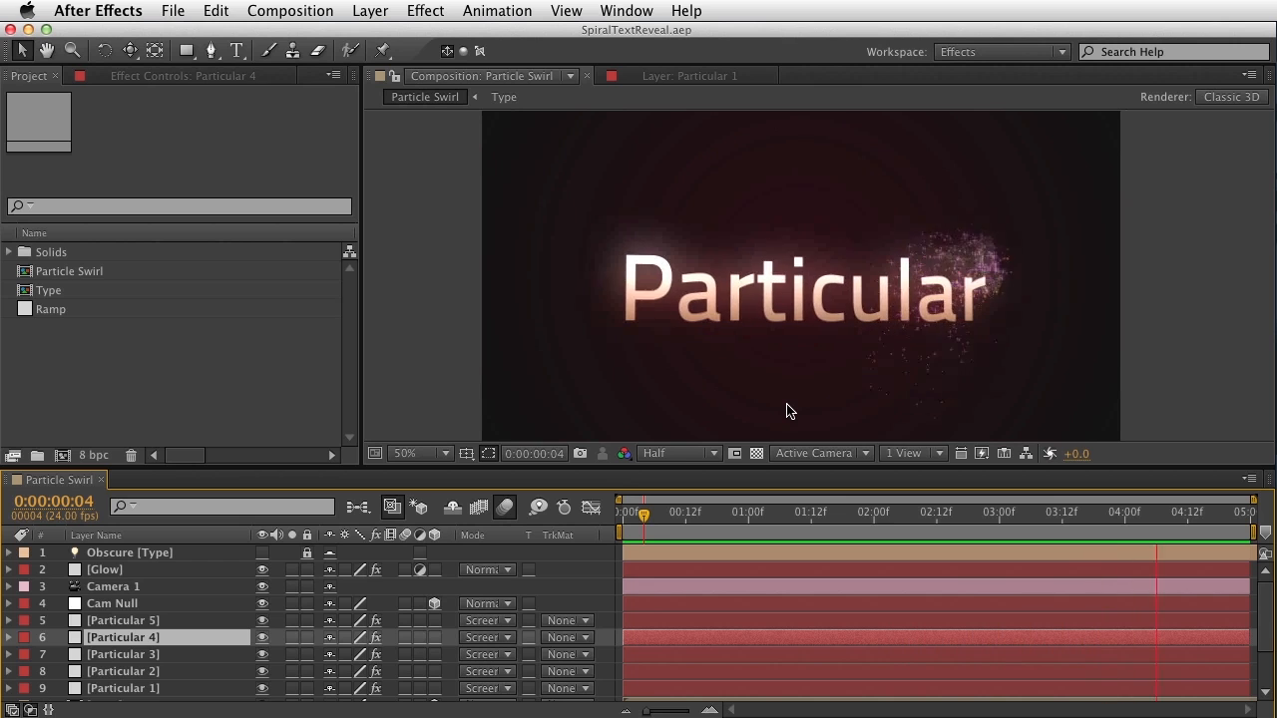
- Preview the finished Particle Swirl animation from near its start and inspect the frame at 0:00:01:03
key("space")
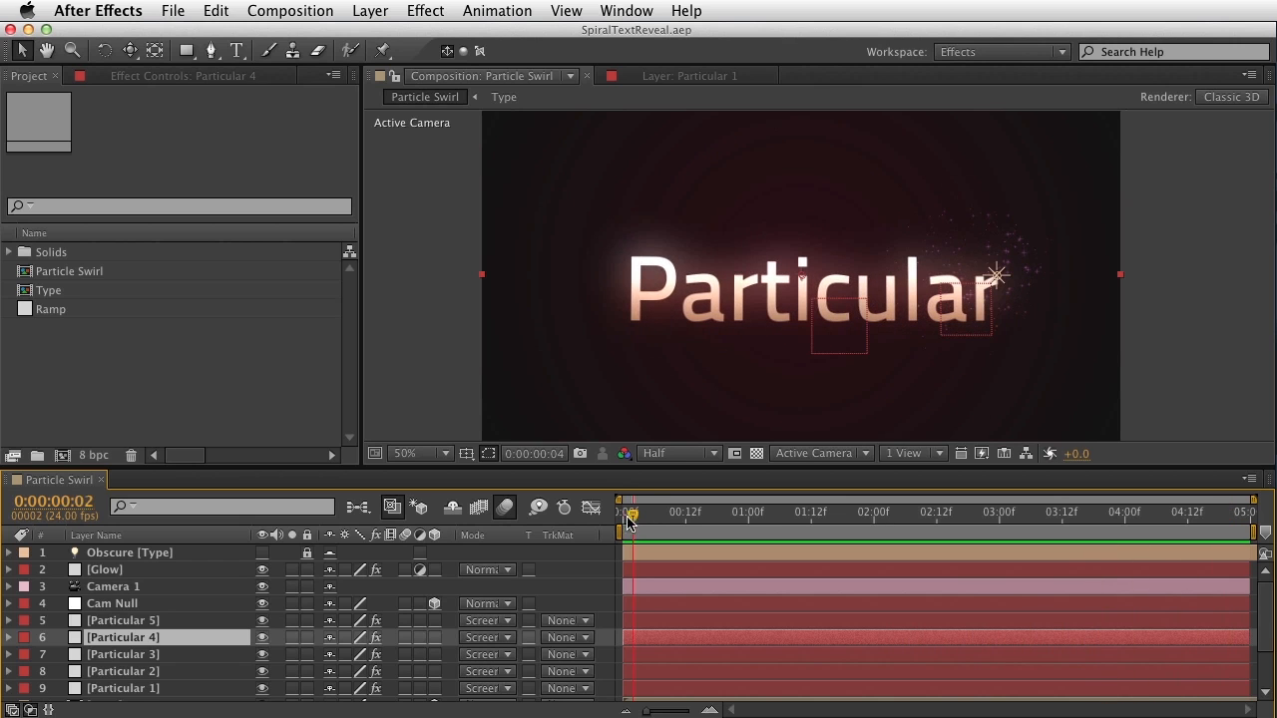
left_click(629, 521)
key("space")
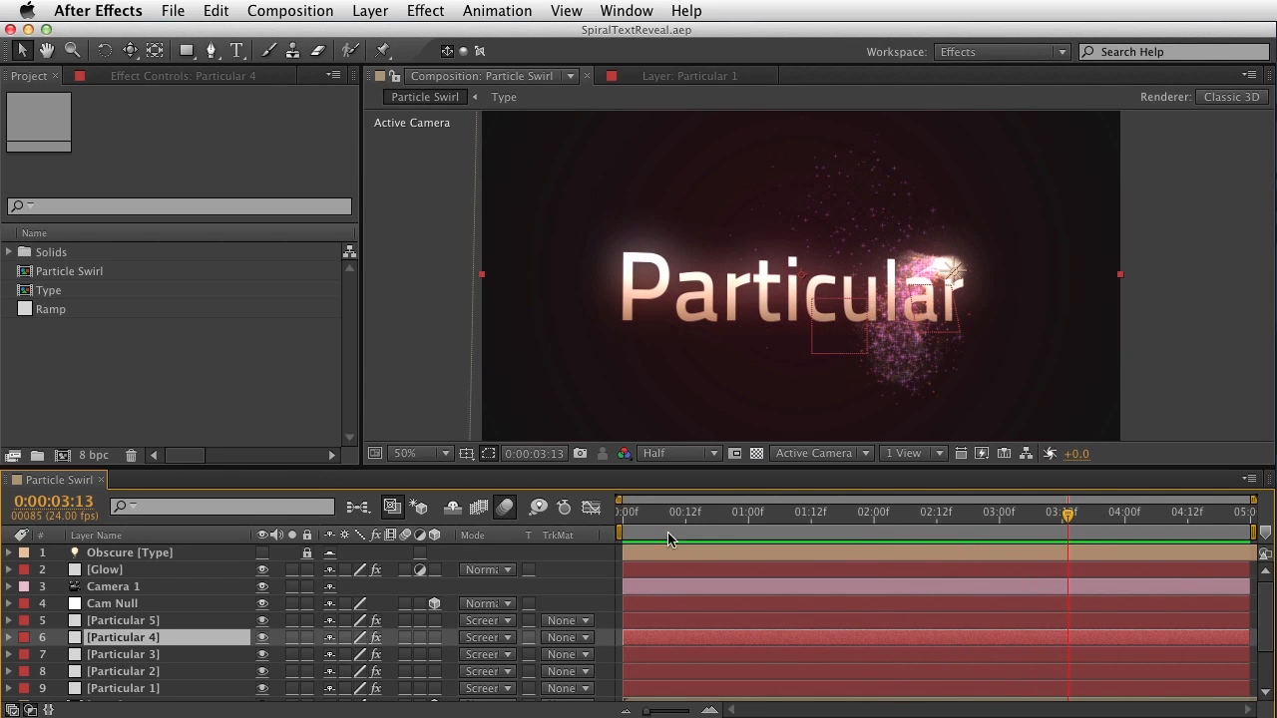
left_click(763, 515)
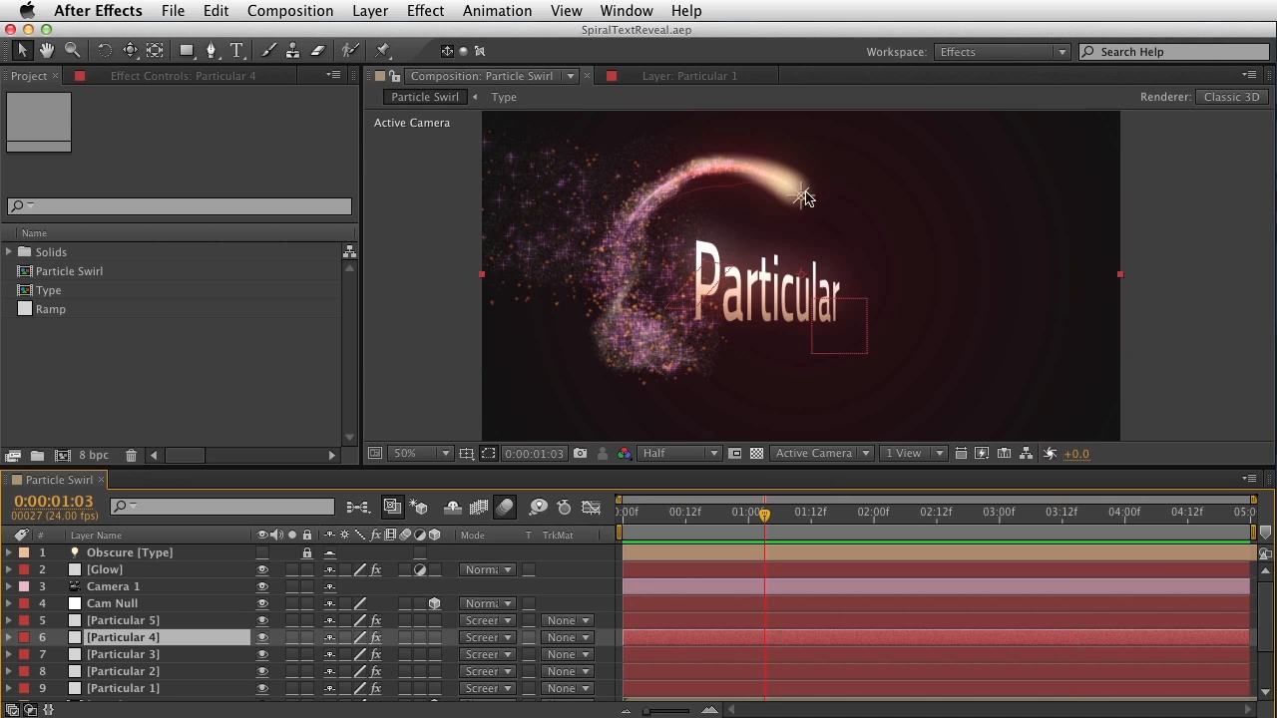
- Create a 1280 x 720, 24 fps, five-second composition named Particle Swirl 2 and add the Type composition to it
key("super+n")
type("Particle Swirl 2")
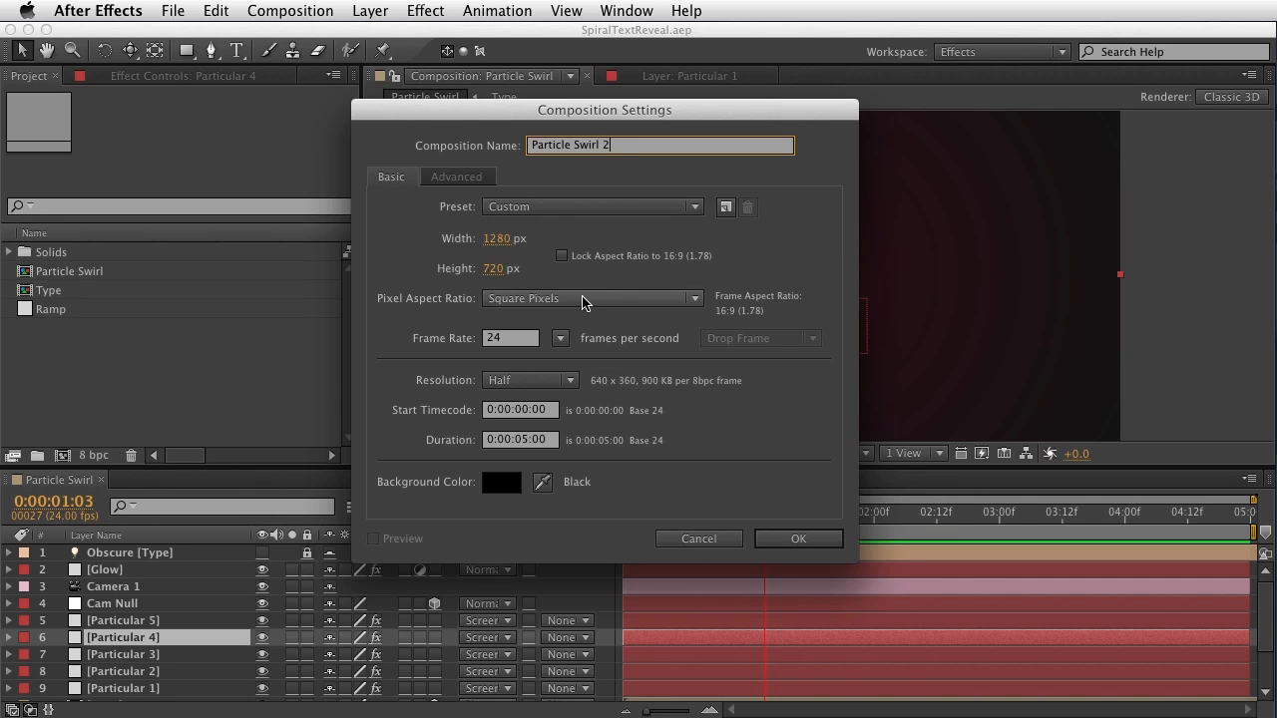
key("Return")
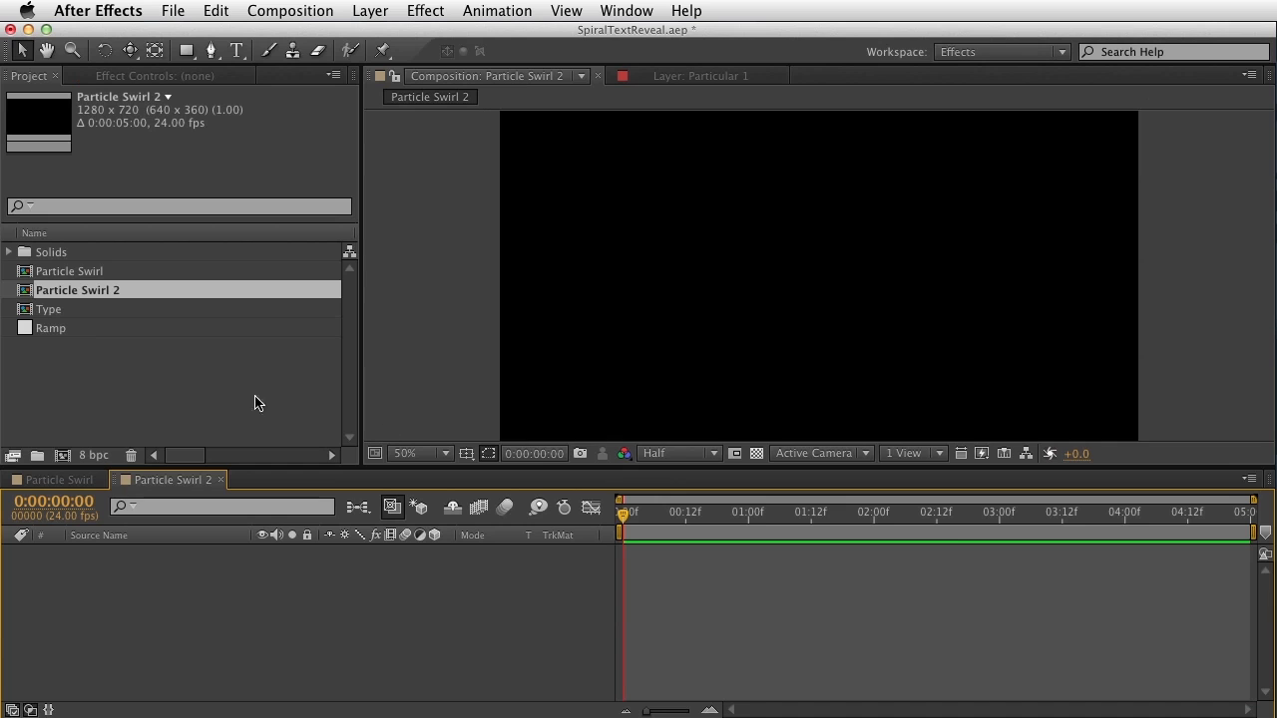
left_click_drag(66, 310, 163, 553)
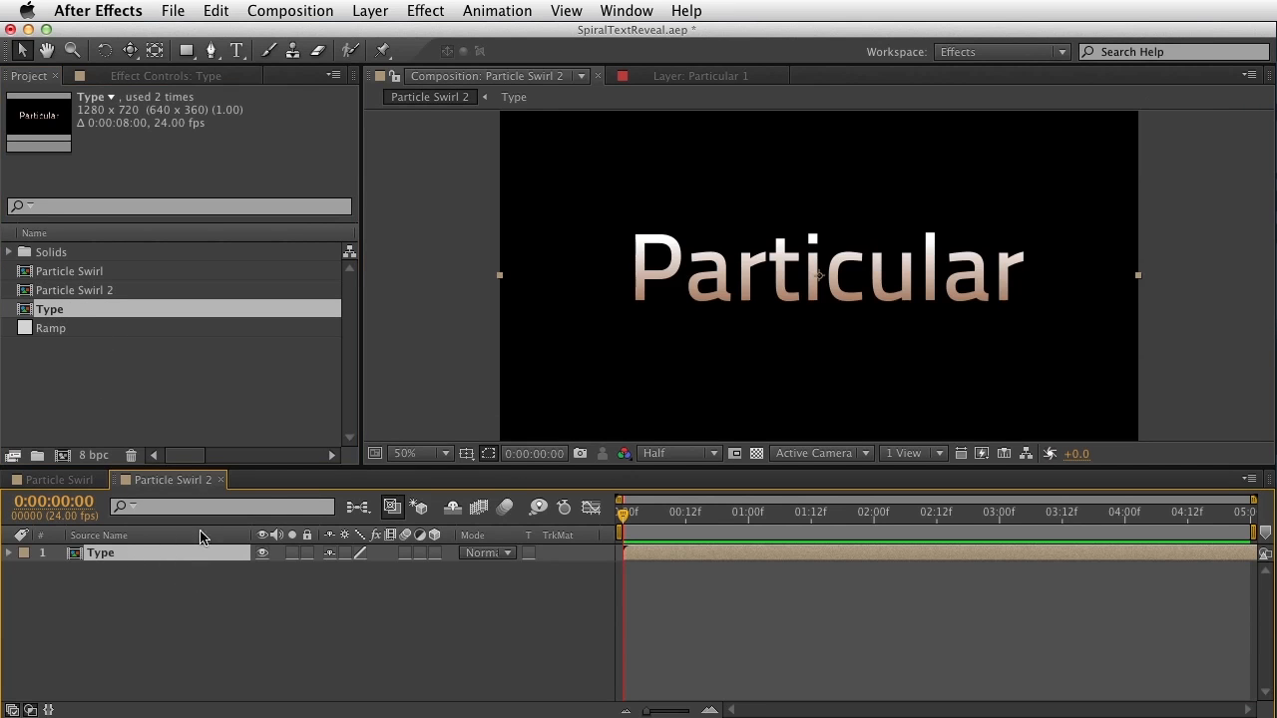
- In the Type composition, reposition the text's Ramp effect to start at about 628, 284 and end at about 629, 465
double_click(193, 555)
left_click(170, 553)
scroll(781, 151, "down", 4)
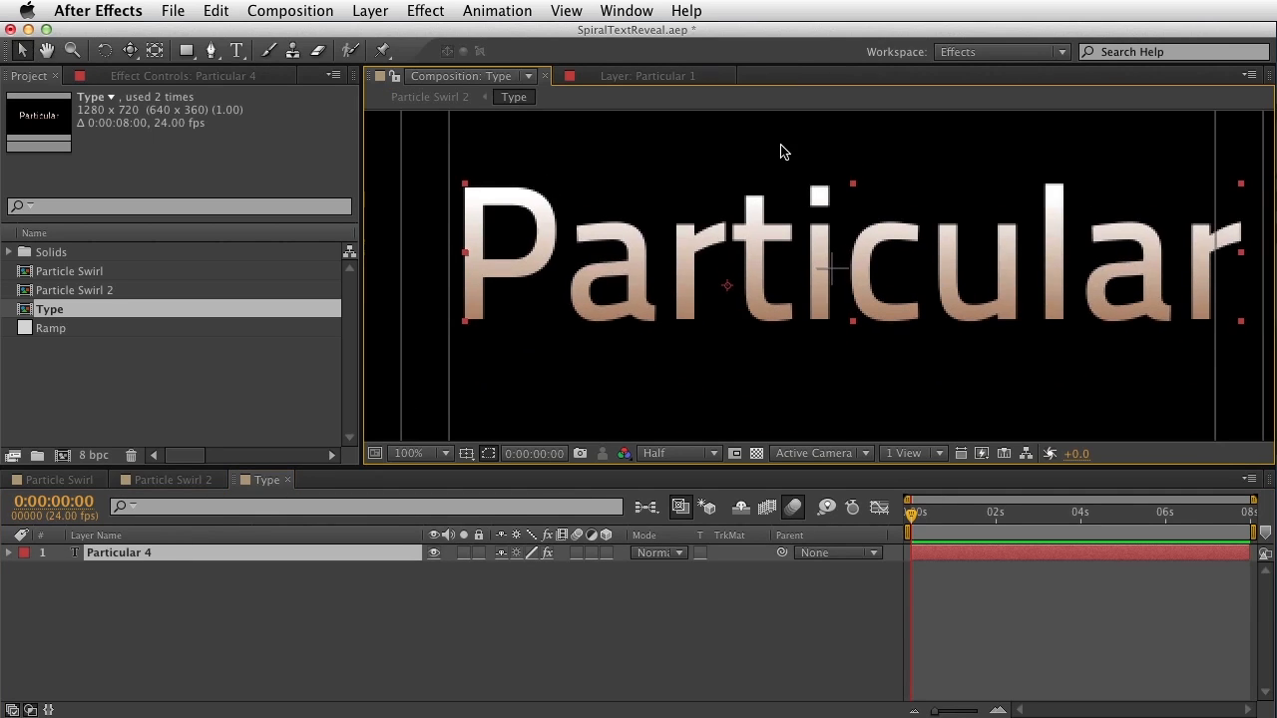
scroll(782, 152, "up", 2)
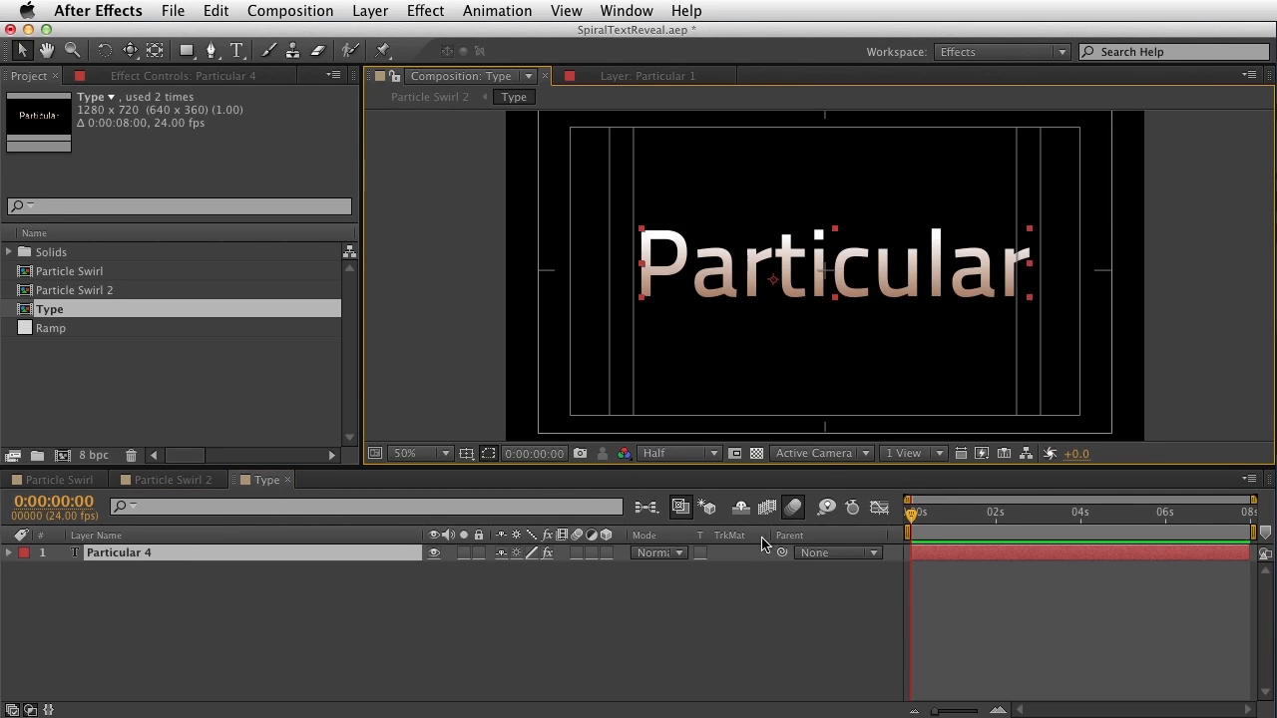
key("e")
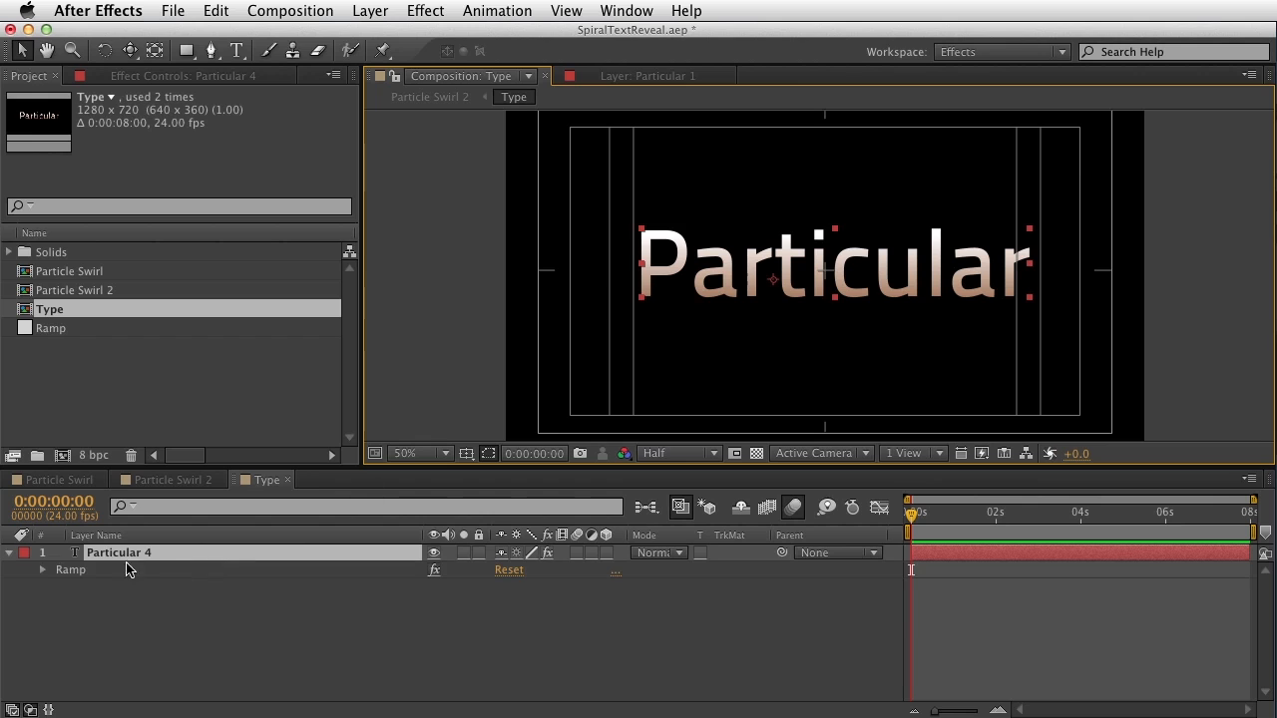
double_click(89, 570)
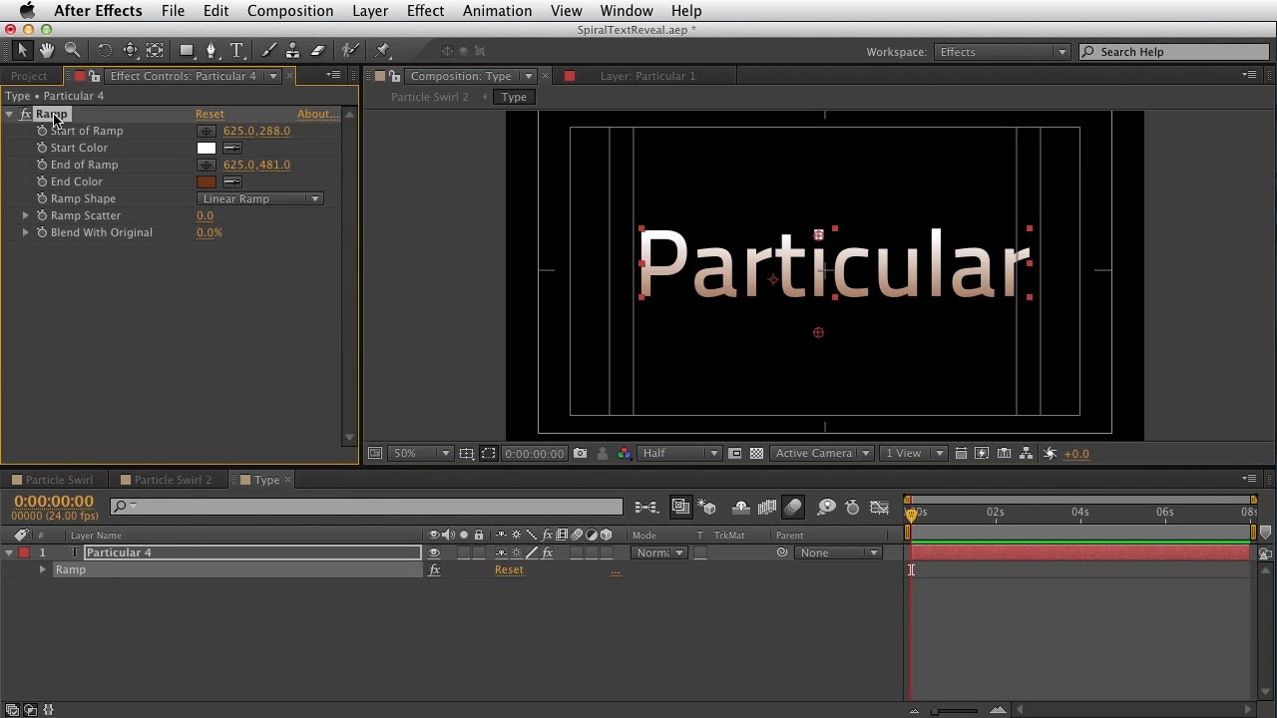
left_click(205, 131)
left_click(820, 233)
left_click_drag(820, 332, 821, 324)
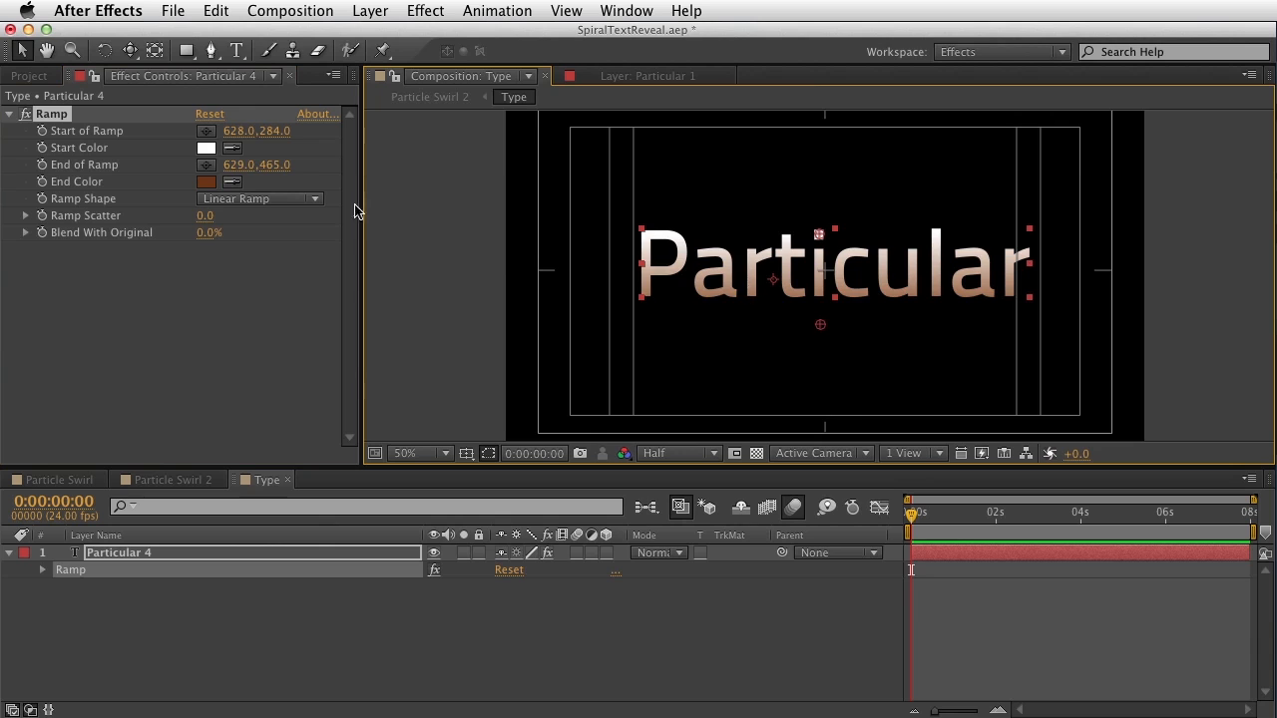
- Set the Ramp effect's End Color to the brighter orange-brown 91440D
left_click(207, 184)
left_click_drag(712, 441, 728, 383)
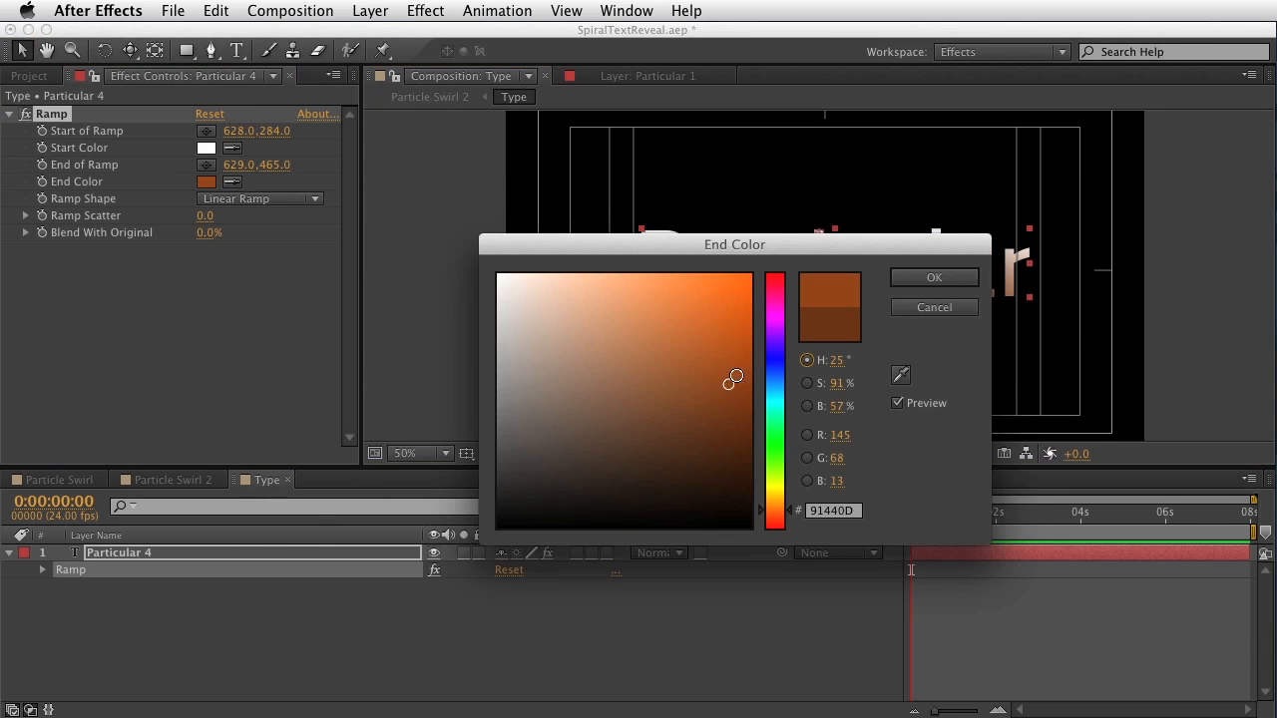
left_click(932, 278)
left_click(339, 539)
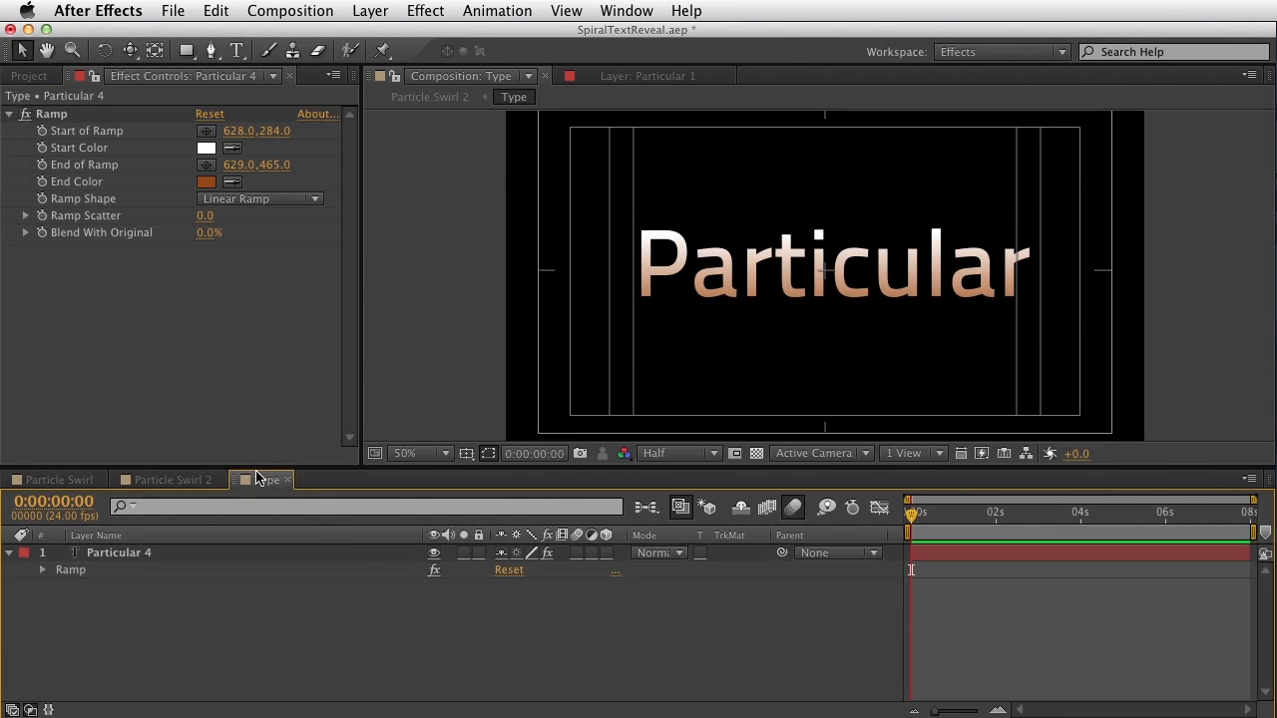
- Close the Type composition and make the Type layer in Particle Swirl 2 a 3D layer, undoing the trial move
left_click(288, 481)
left_click(137, 557)
left_click(434, 553)
left_click_drag(861, 299, 898, 345)
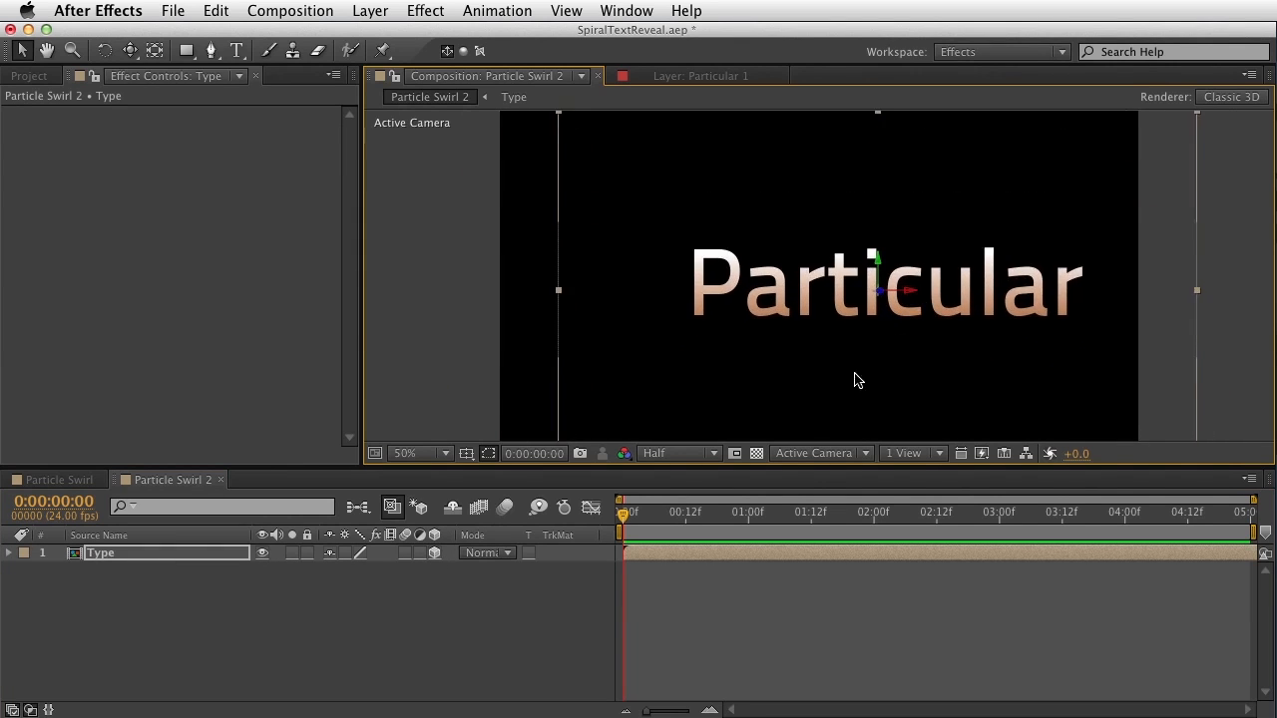
key("super+z")
- Add a two-node camera with the 35mm preset to Particle Swirl 2
left_click(473, 650)
left_click(370, 10)
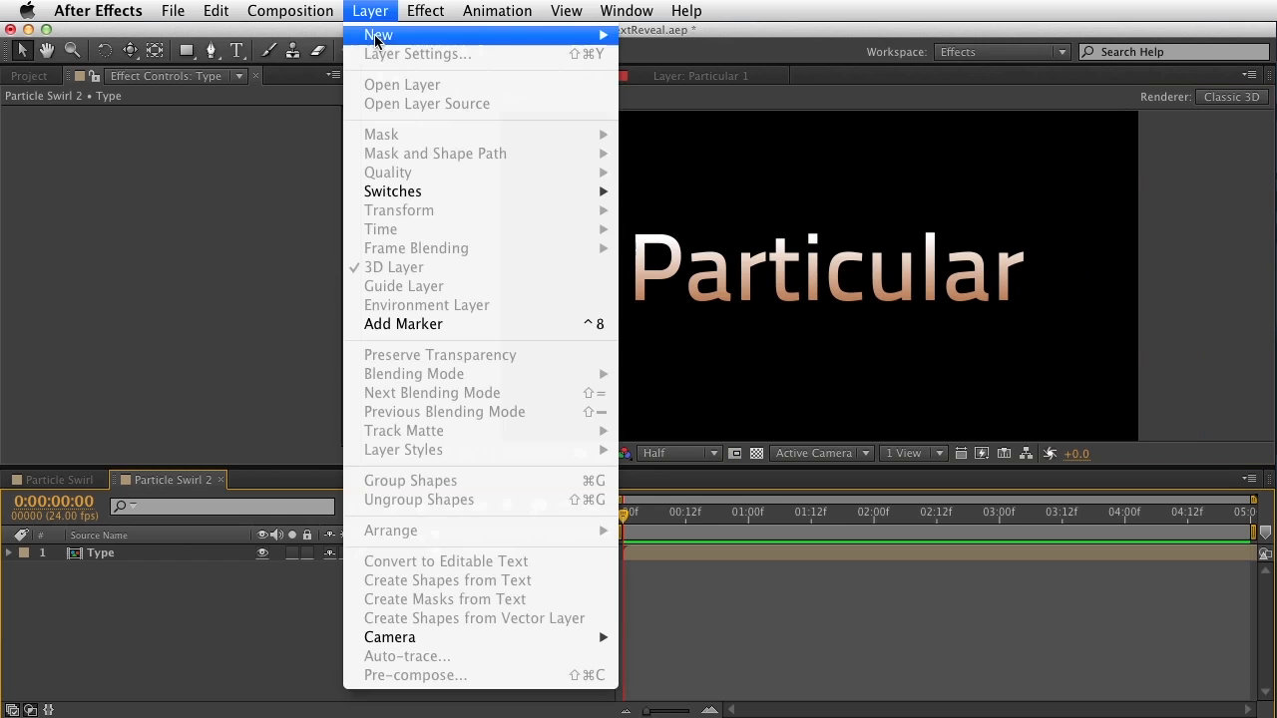
mouse_move(611, 37)
left_click(689, 96)
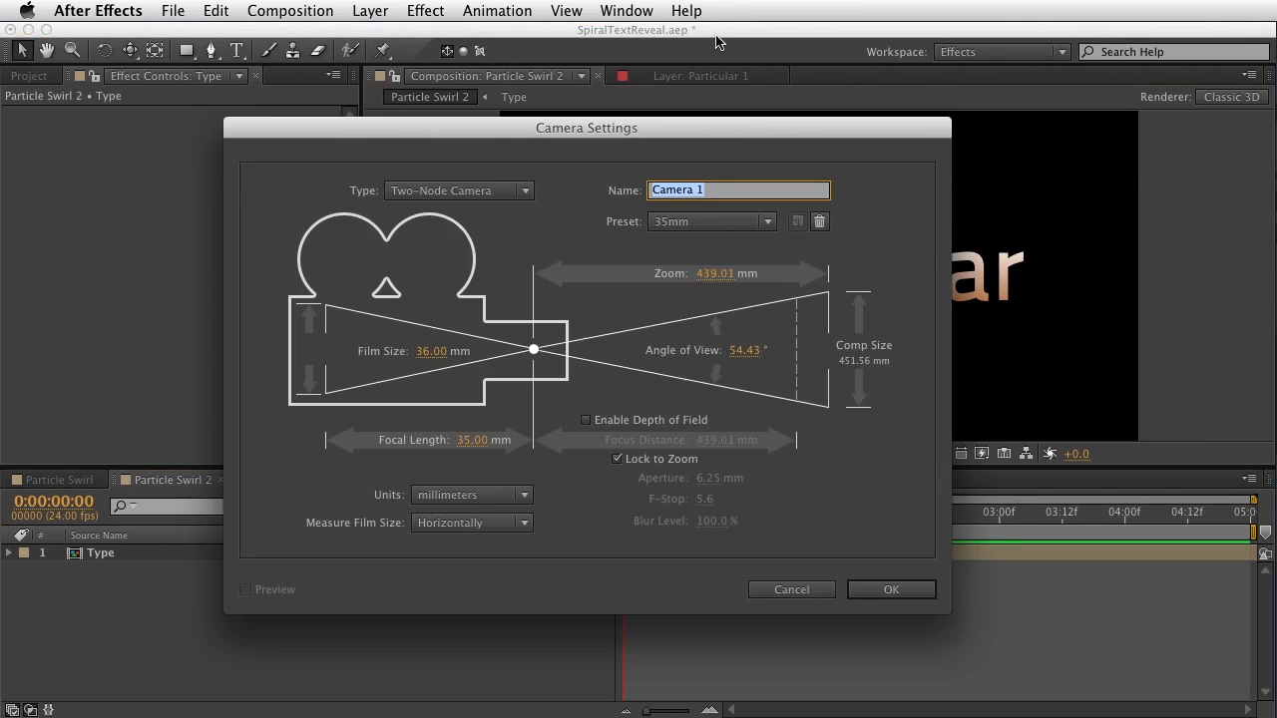
key("Escape")
- Create a black, composition-sized solid named Particular 1
left_click(370, 10)
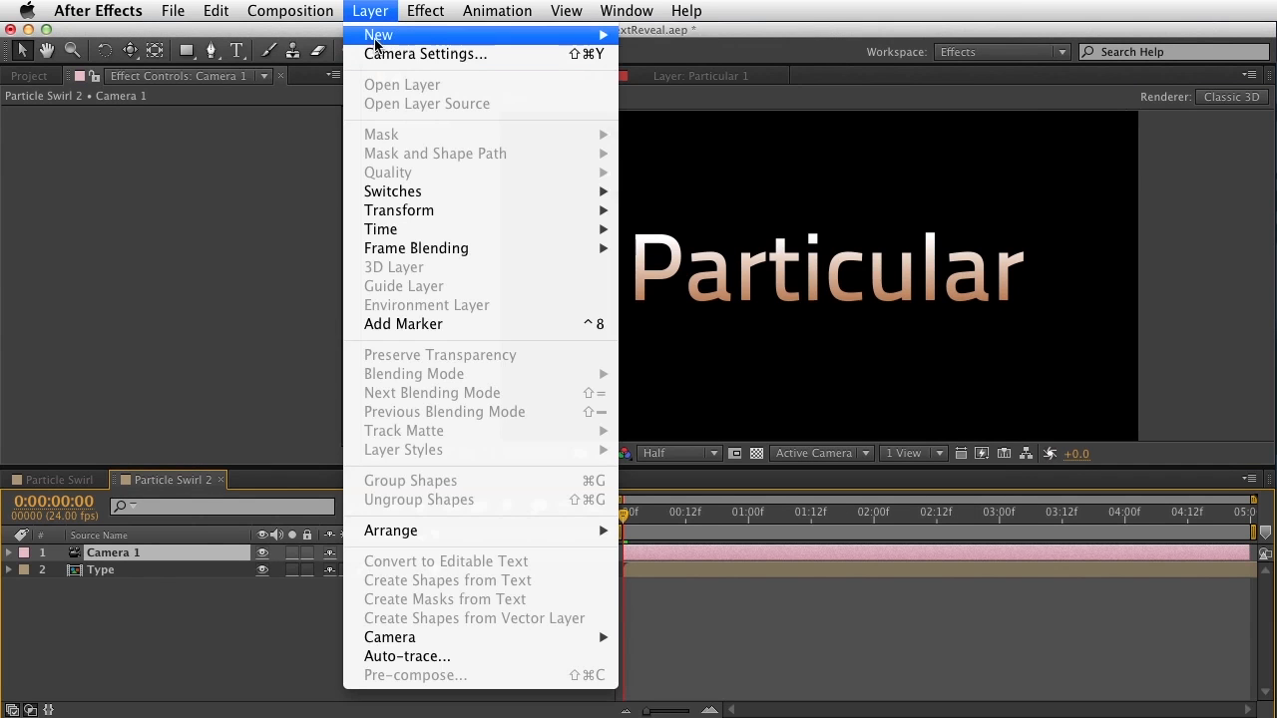
mouse_move(379, 36)
left_click(683, 58)
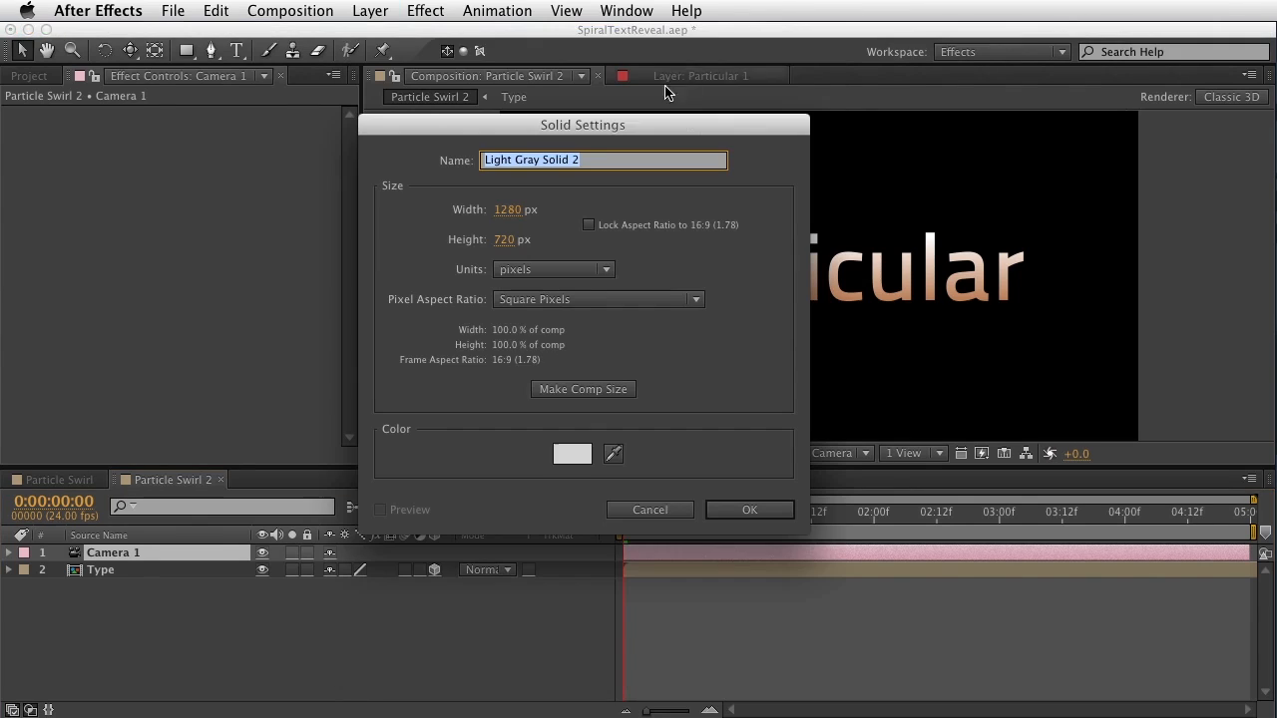
left_click(584, 391)
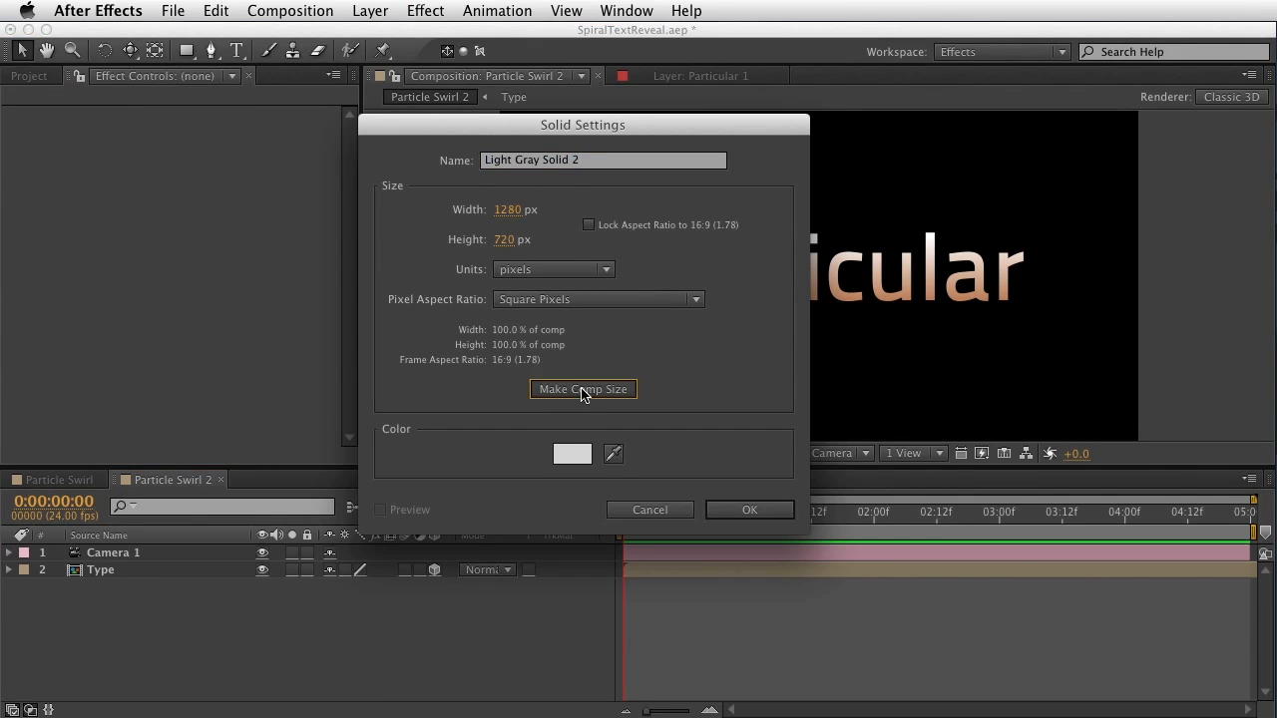
left_click(569, 454)
left_click_drag(595, 481, 792, 545)
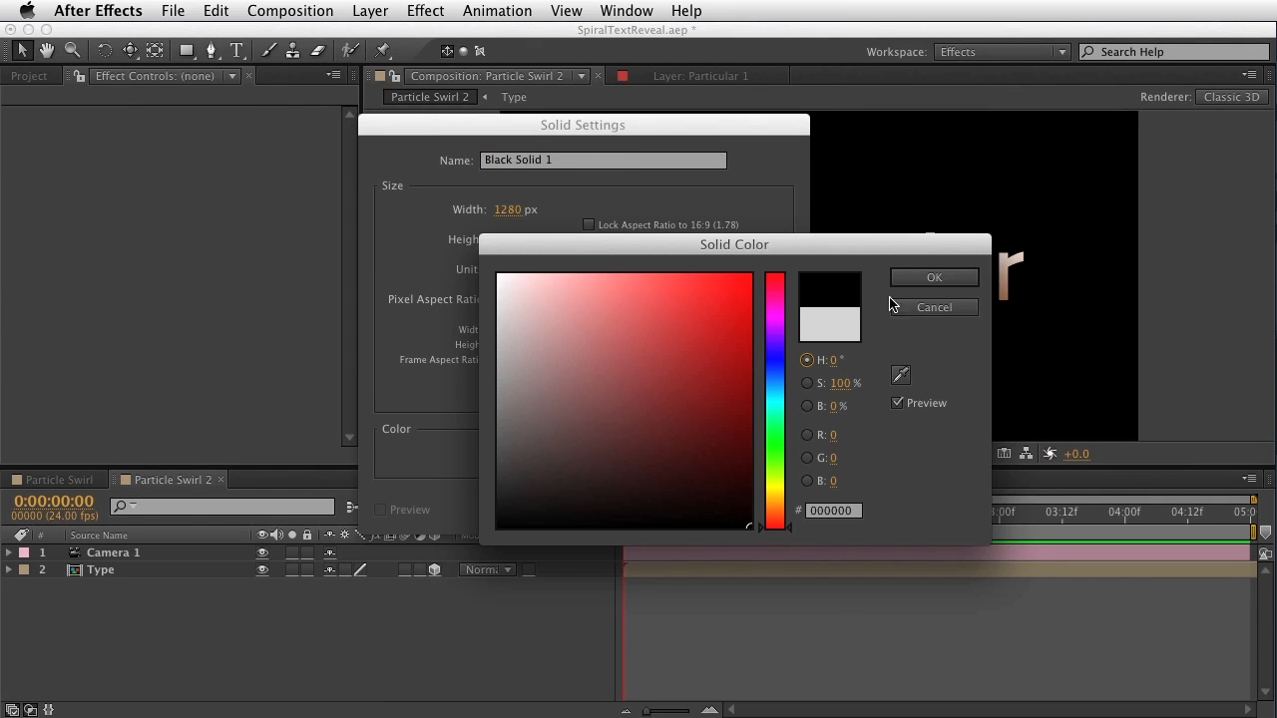
left_click(934, 277)
left_click(624, 165)
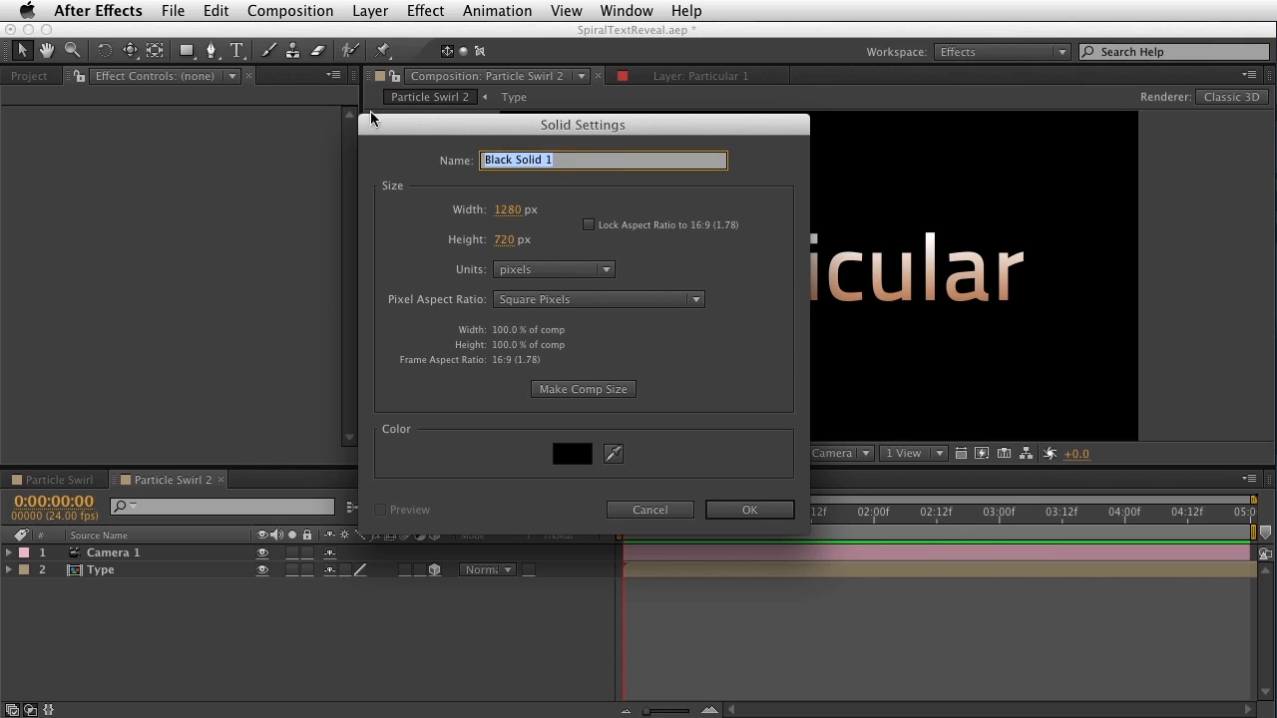
type("Particular")
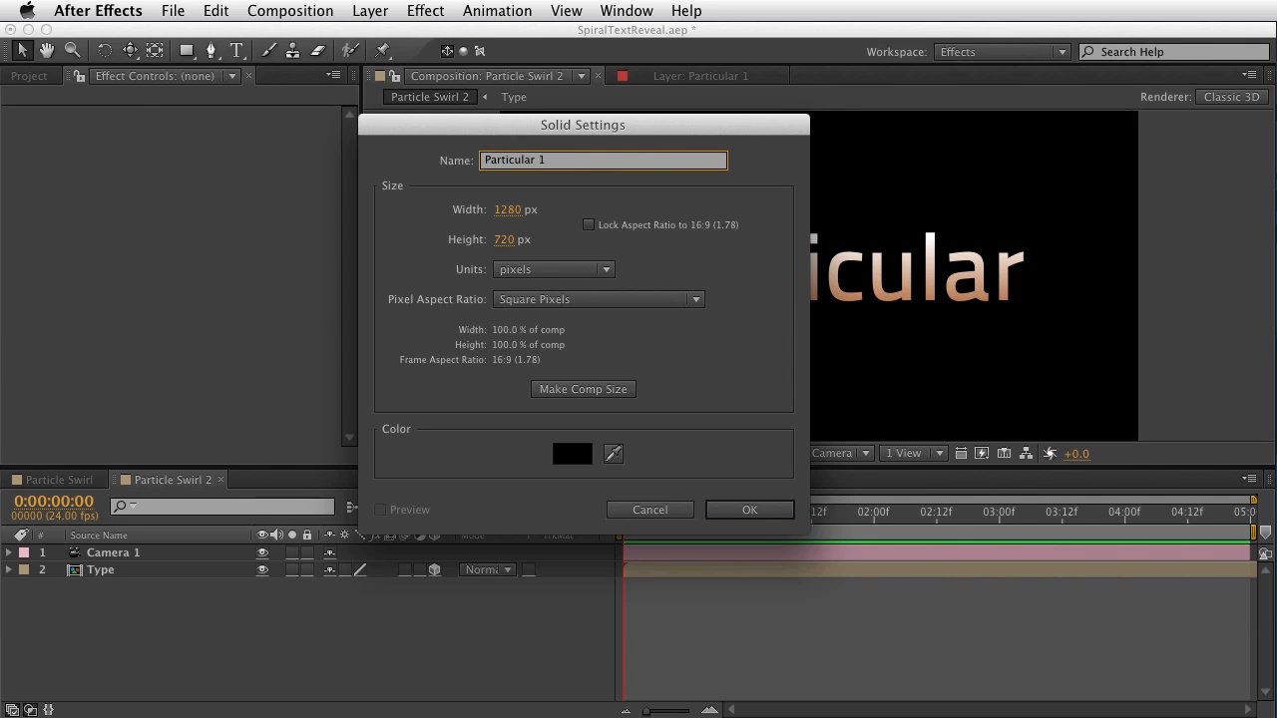
key("Return")
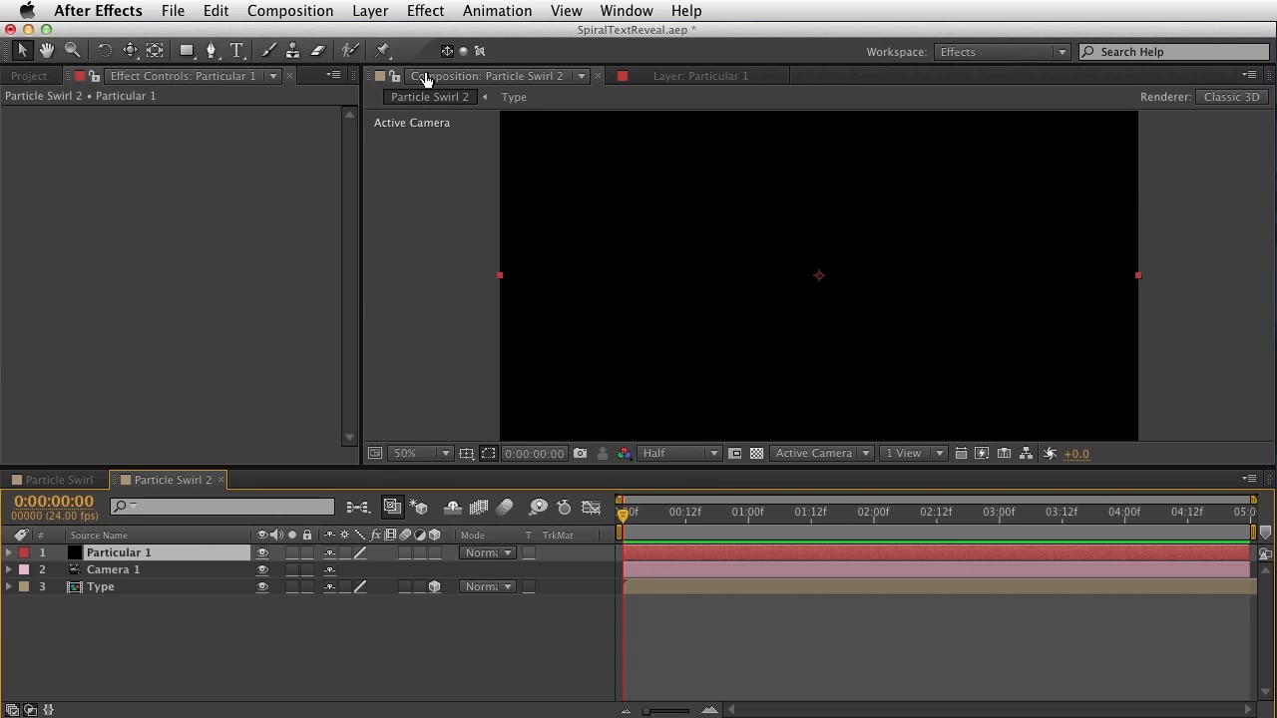
- Apply the Trapcode Particular effect to the Particular 1 solid
left_click(412, 12)
mouse_move(542, 507)
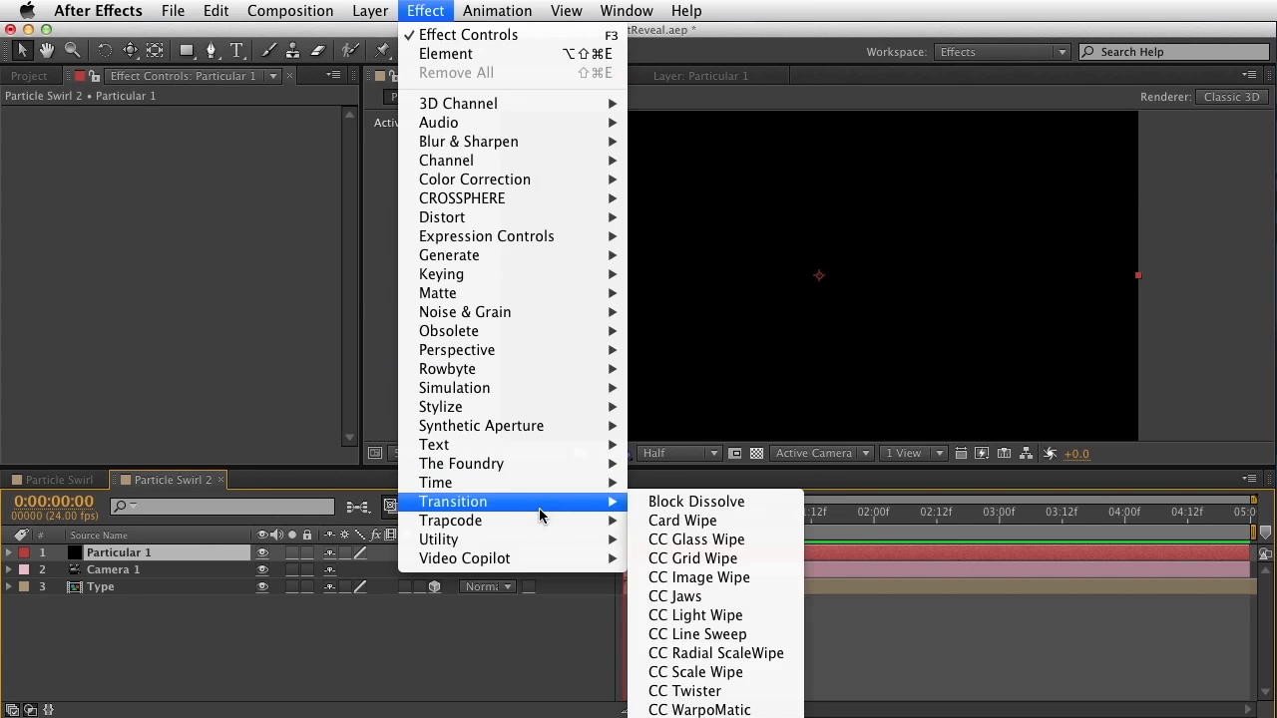
left_click(677, 638)
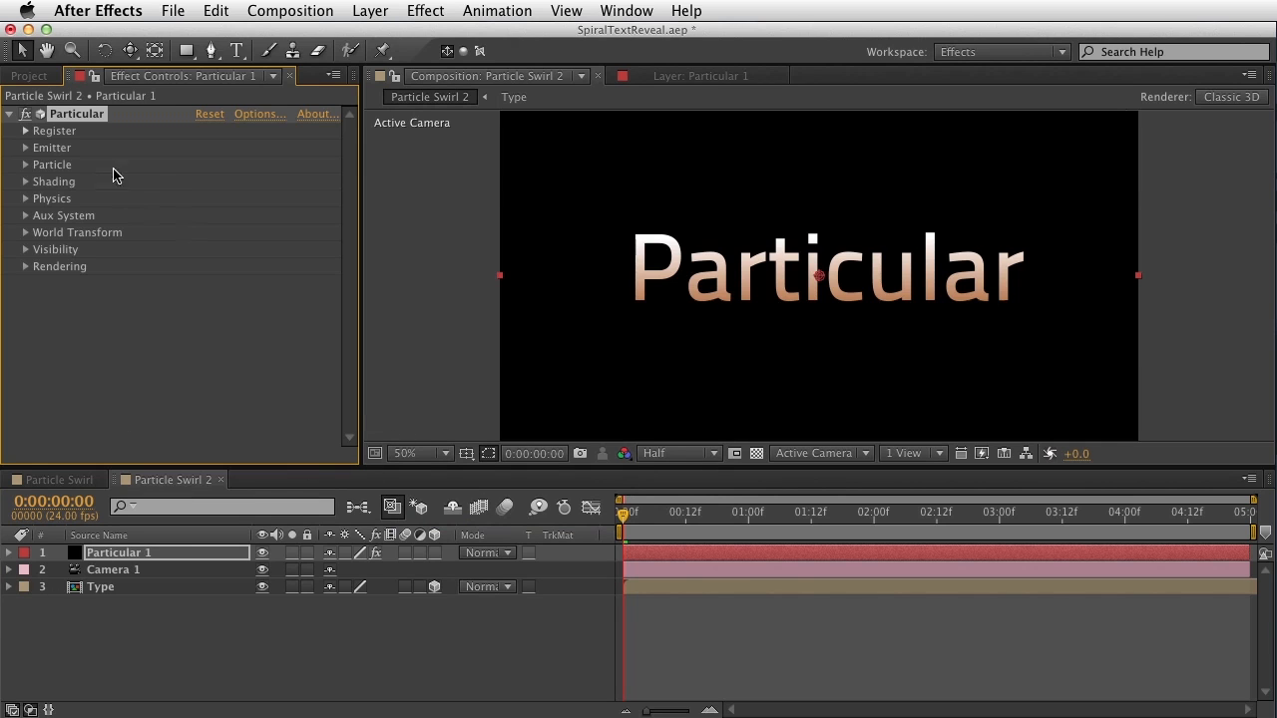
- Examine Particular's Emitter settings and available emitter types, and play back the default point emission
left_click(26, 147)
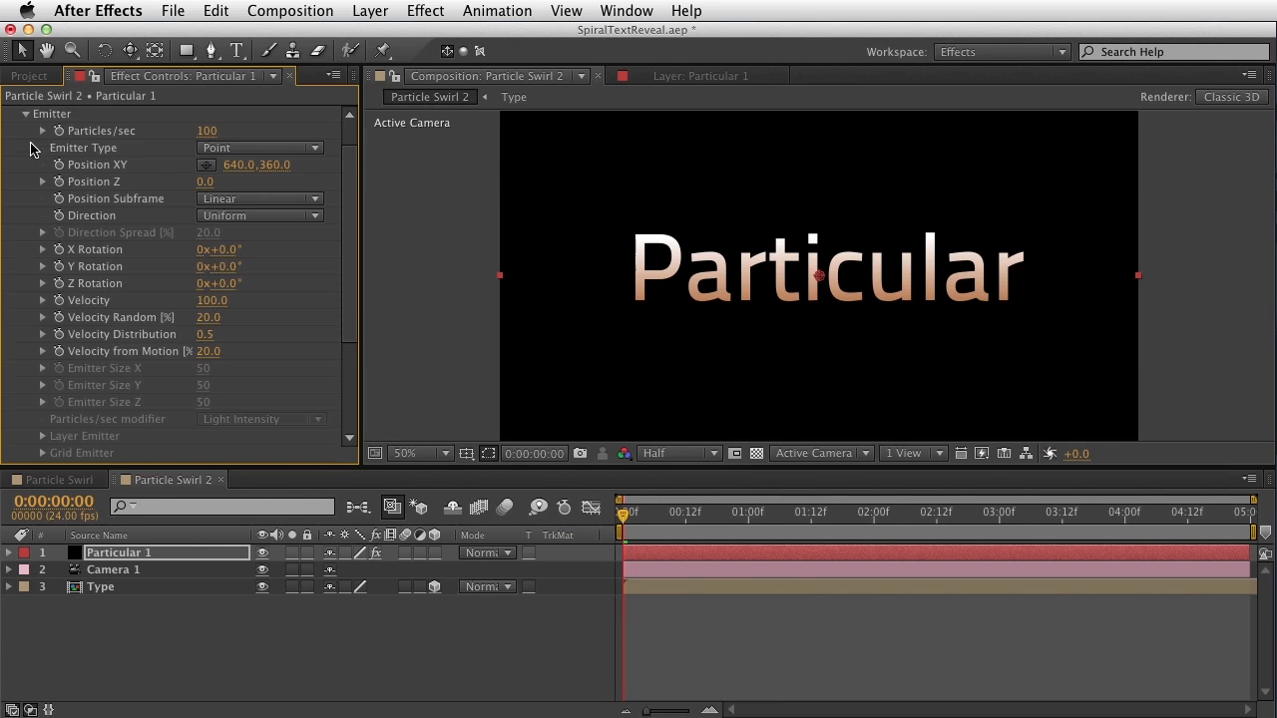
scroll(86, 160, "up", 3)
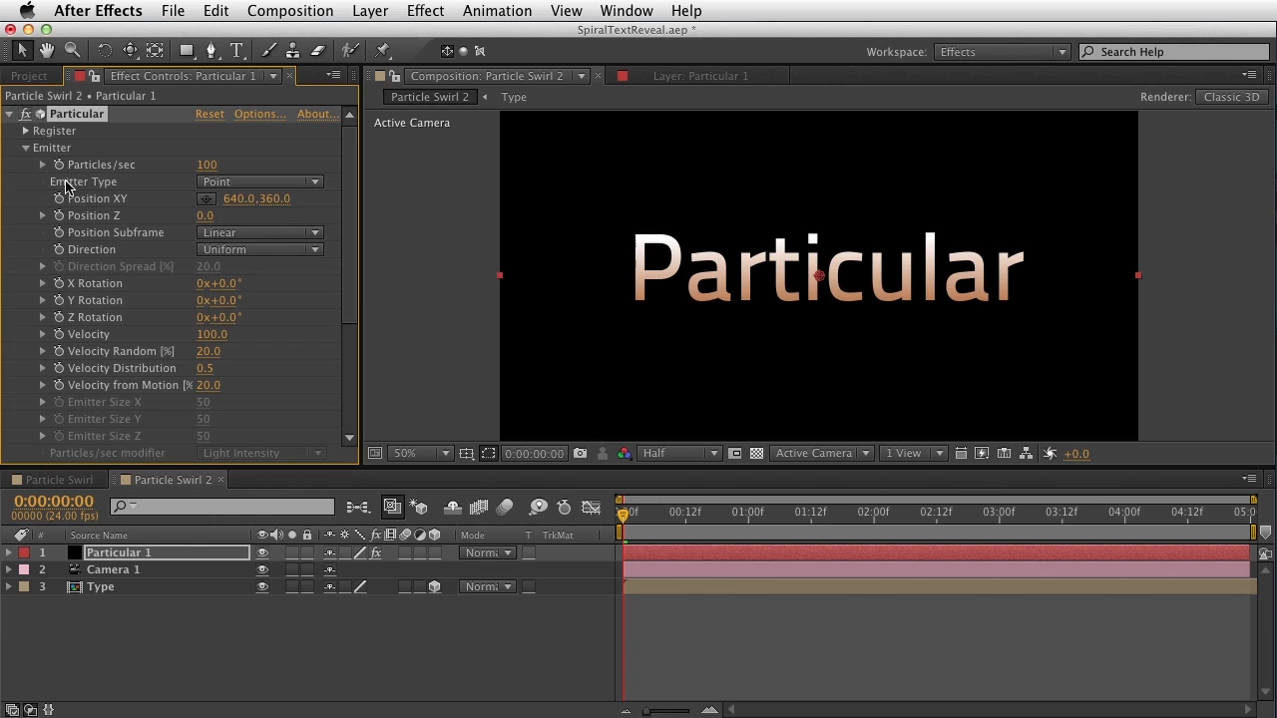
left_click(232, 183)
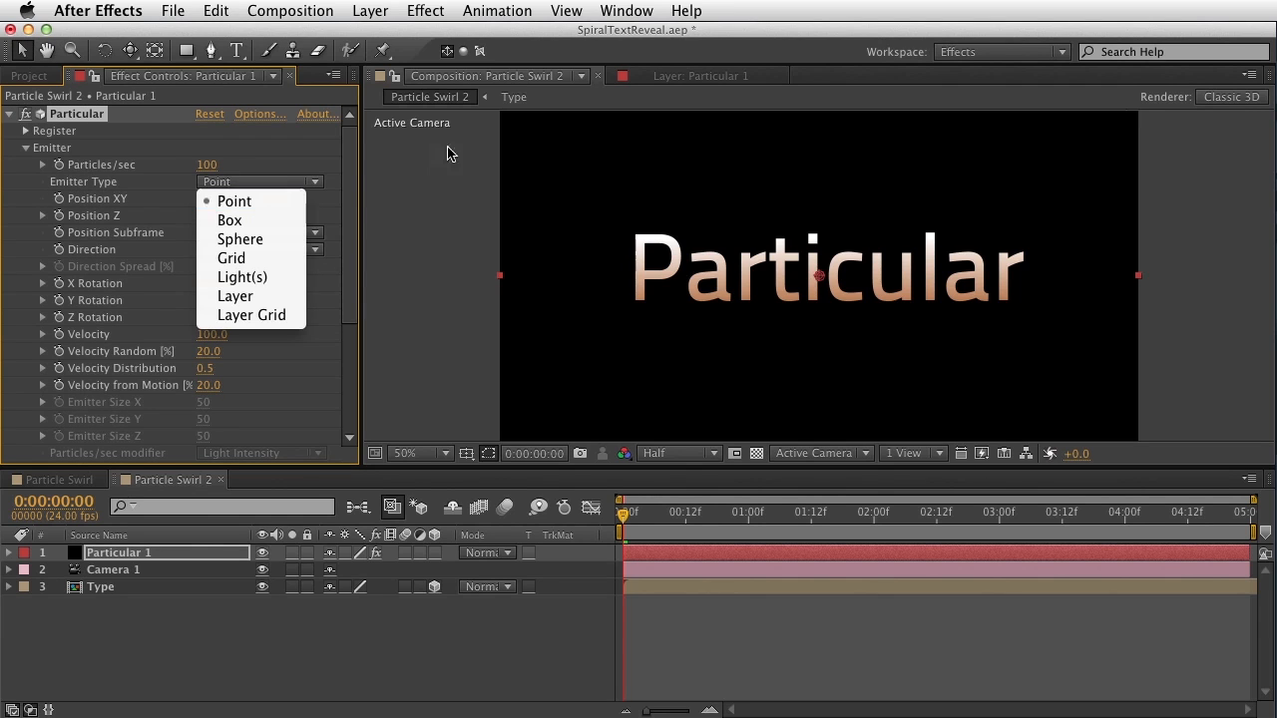
left_click(322, 254)
key("space")
left_click(249, 207)
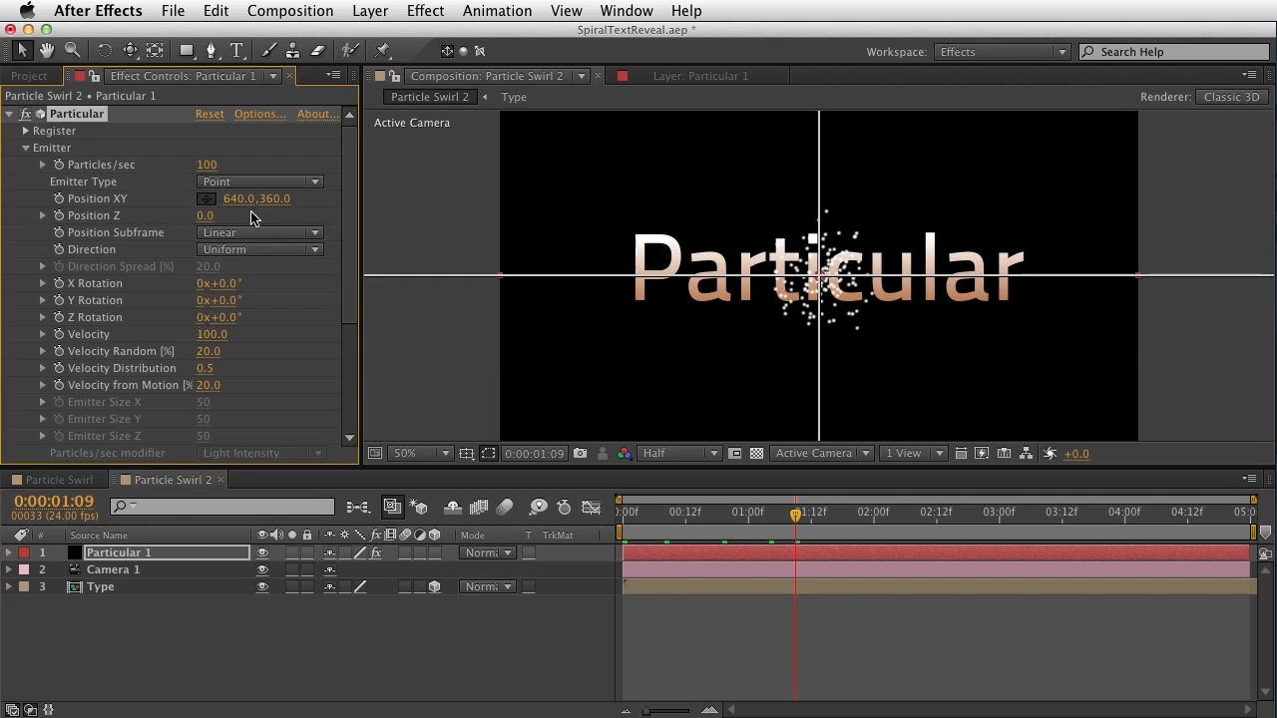
left_click(152, 219)
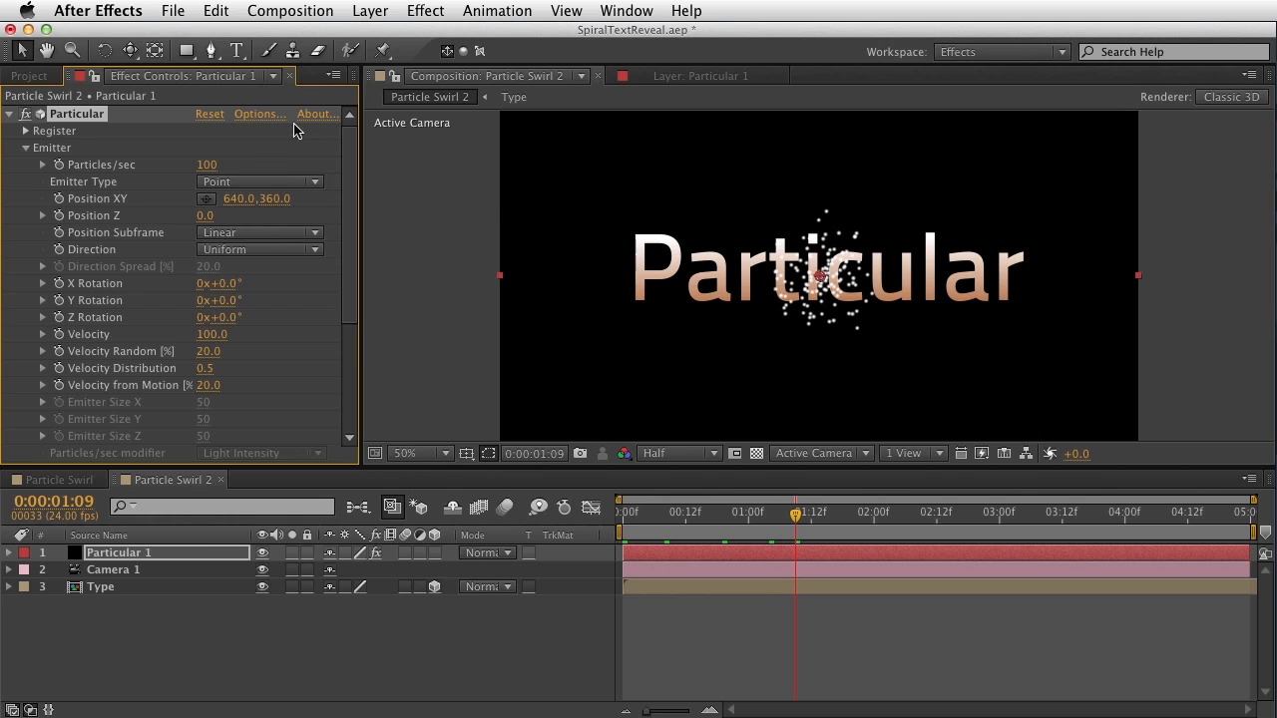
- Create a white point light named Emitter at 100% intensity without falloff or shadows
left_click(361, 12)
mouse_move(365, 36)
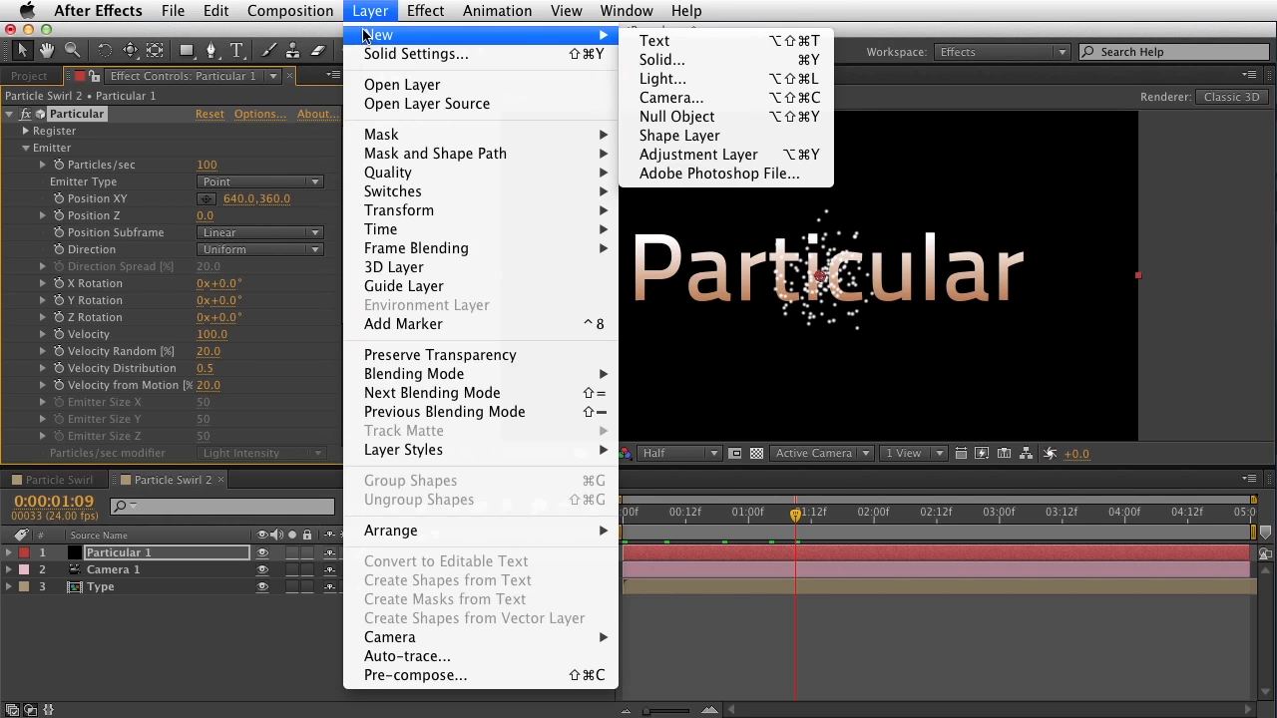
left_click(650, 80)
left_click(590, 178)
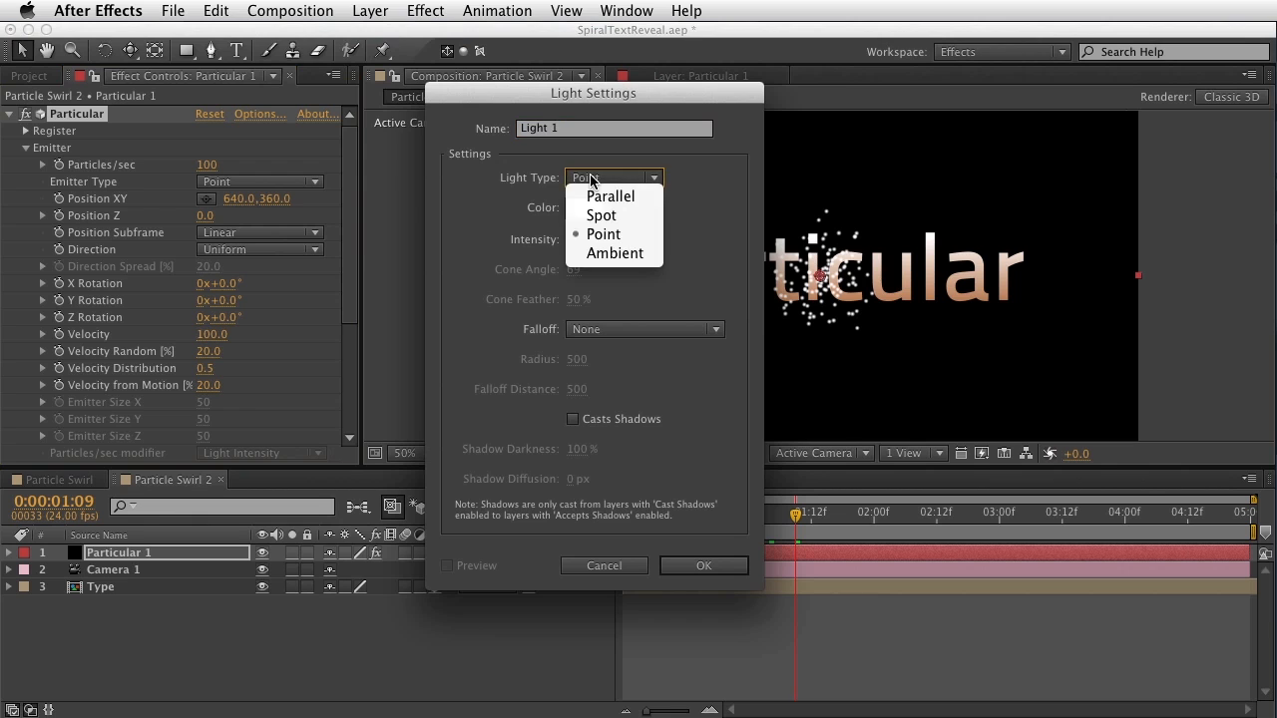
left_click(589, 179)
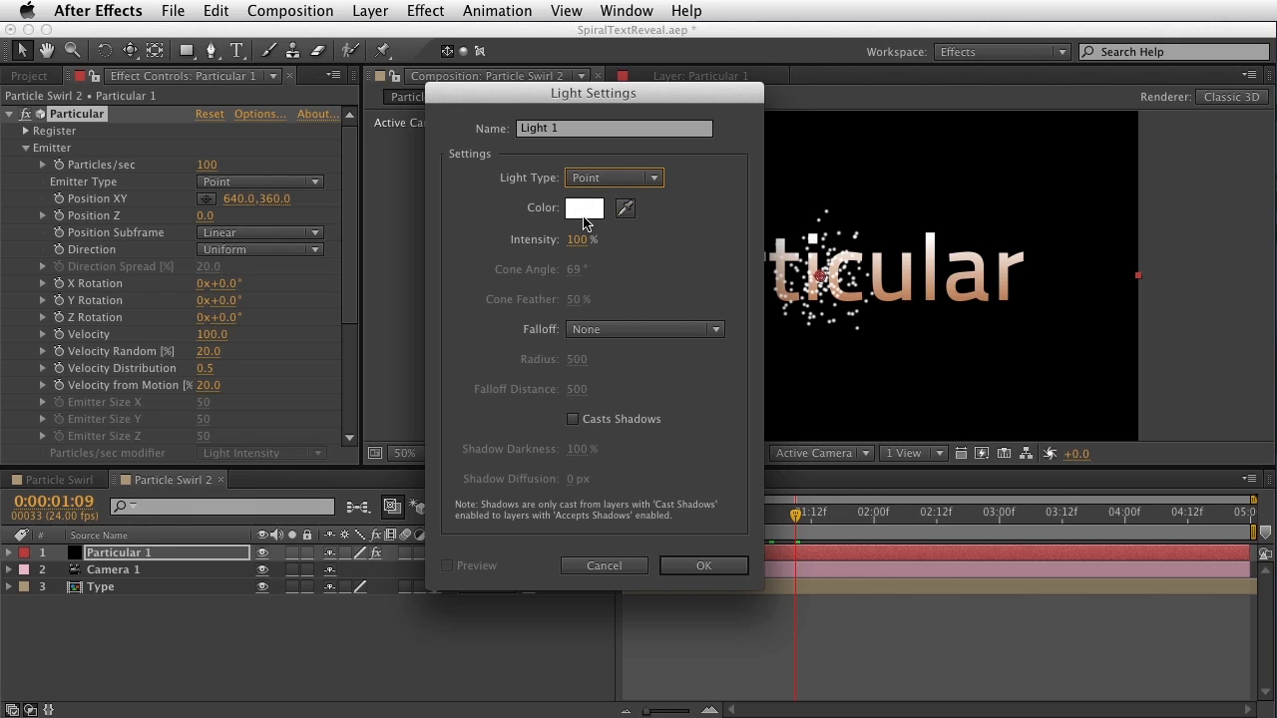
left_click(594, 128)
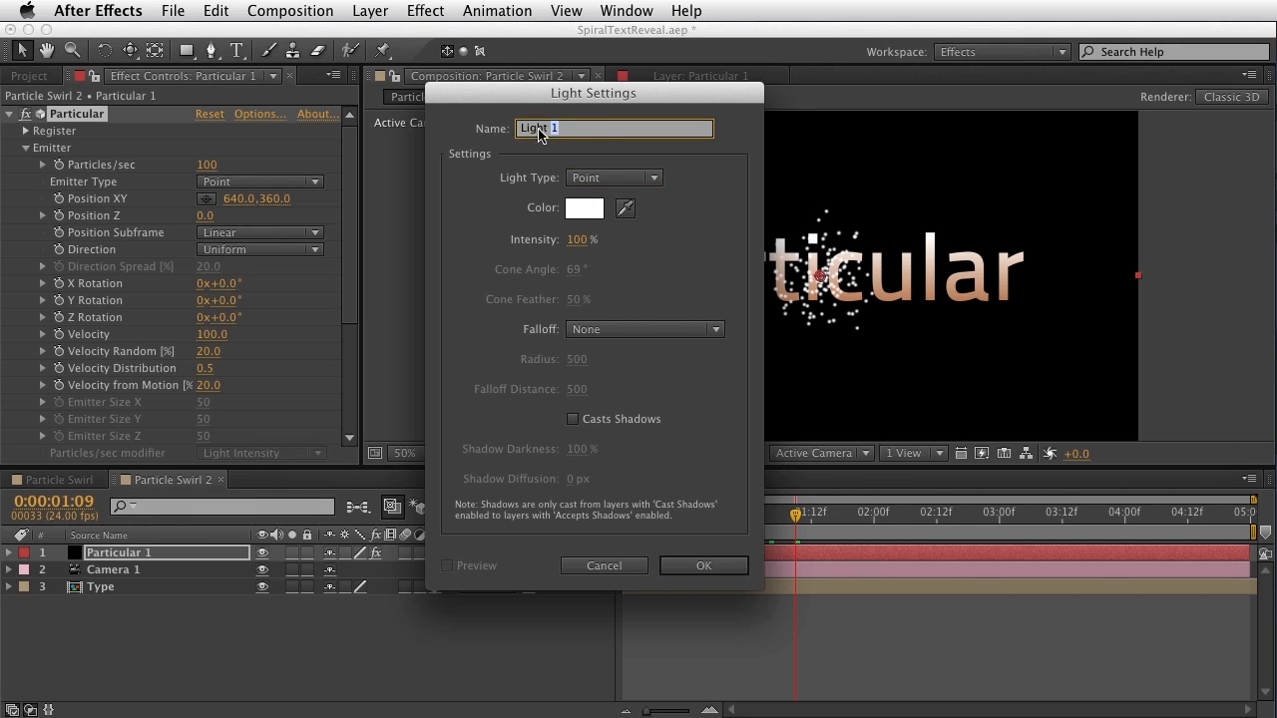
type("Emitter")
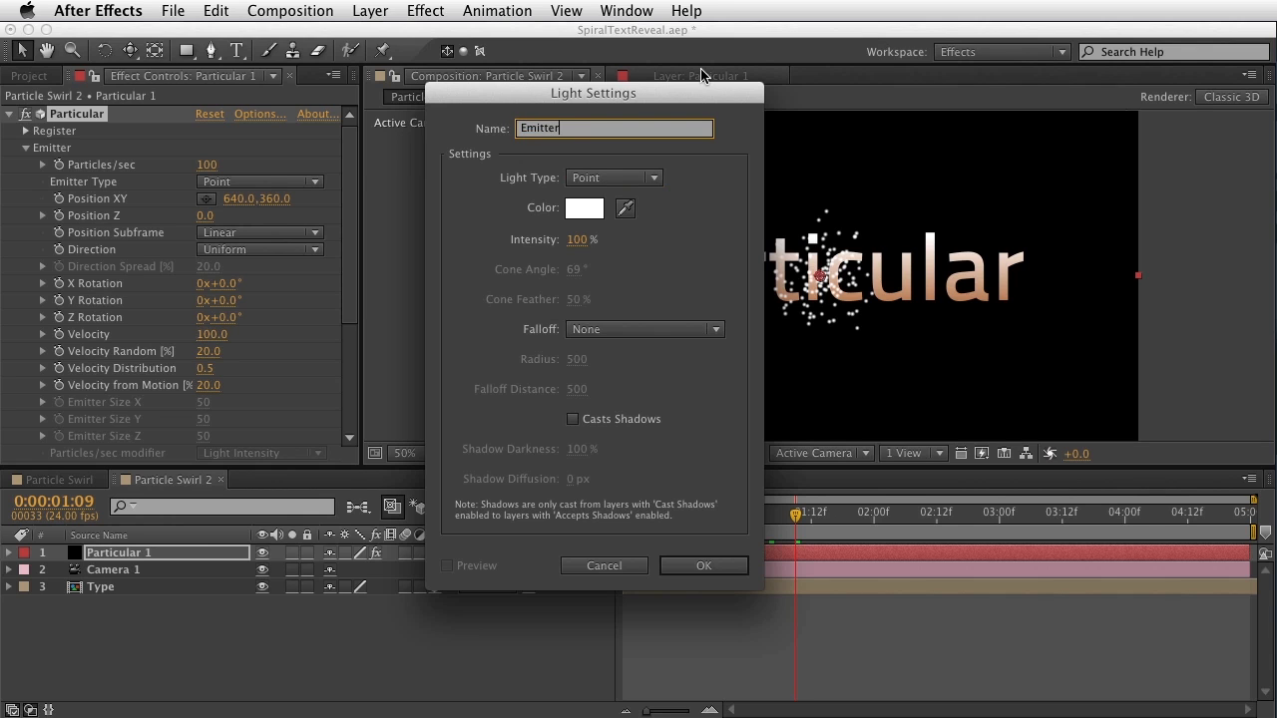
key("Return")
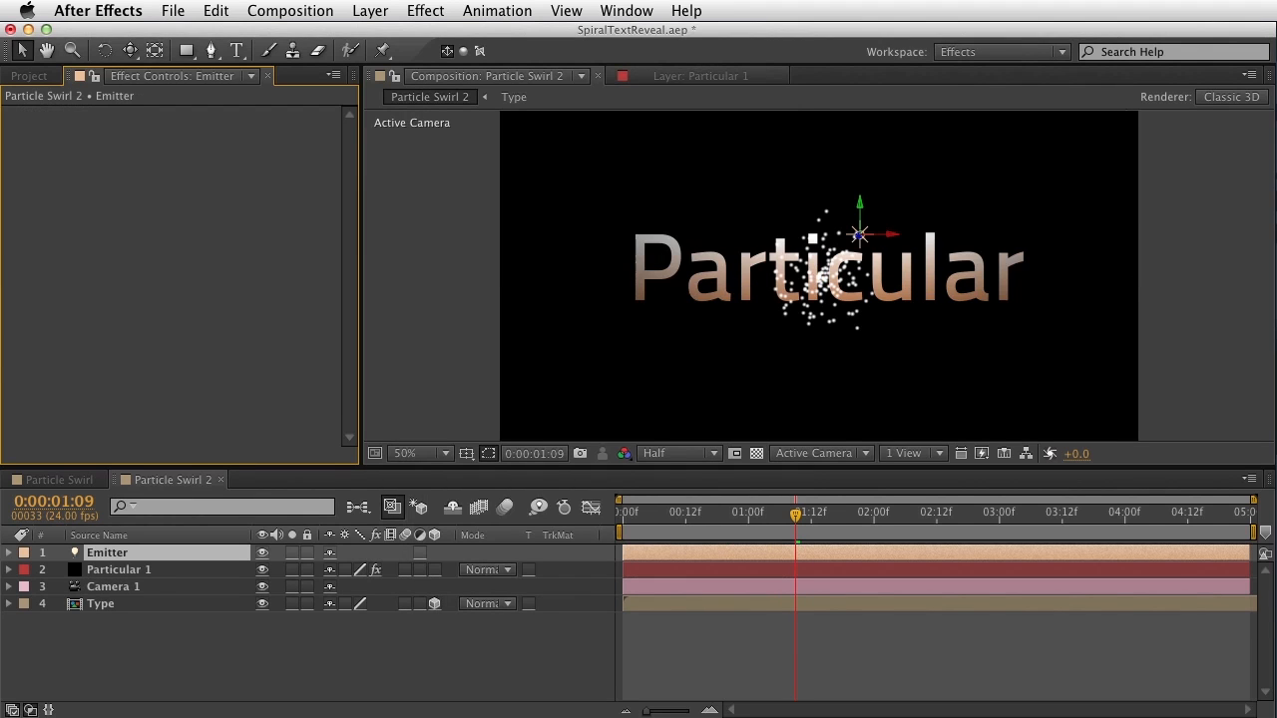
- Try the Emitter light at different positions around the text to test how it lights the Type layer
left_click(846, 244)
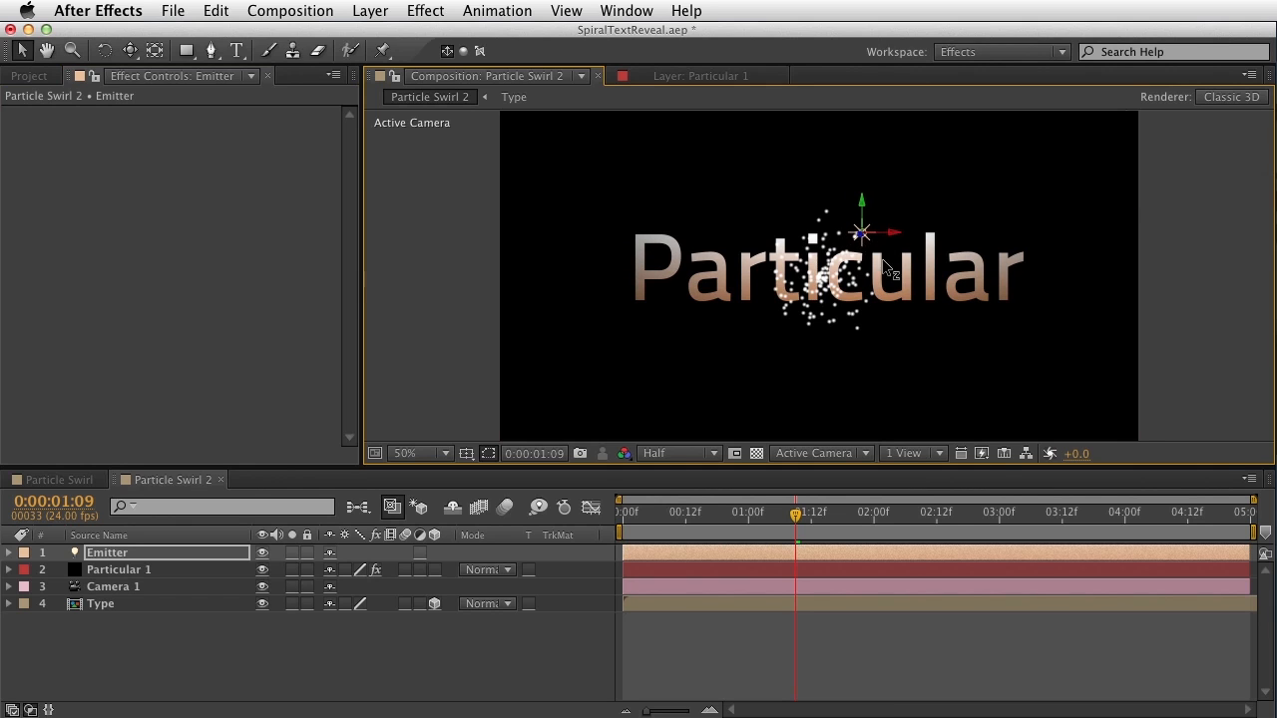
left_click_drag(858, 237, 722, 276)
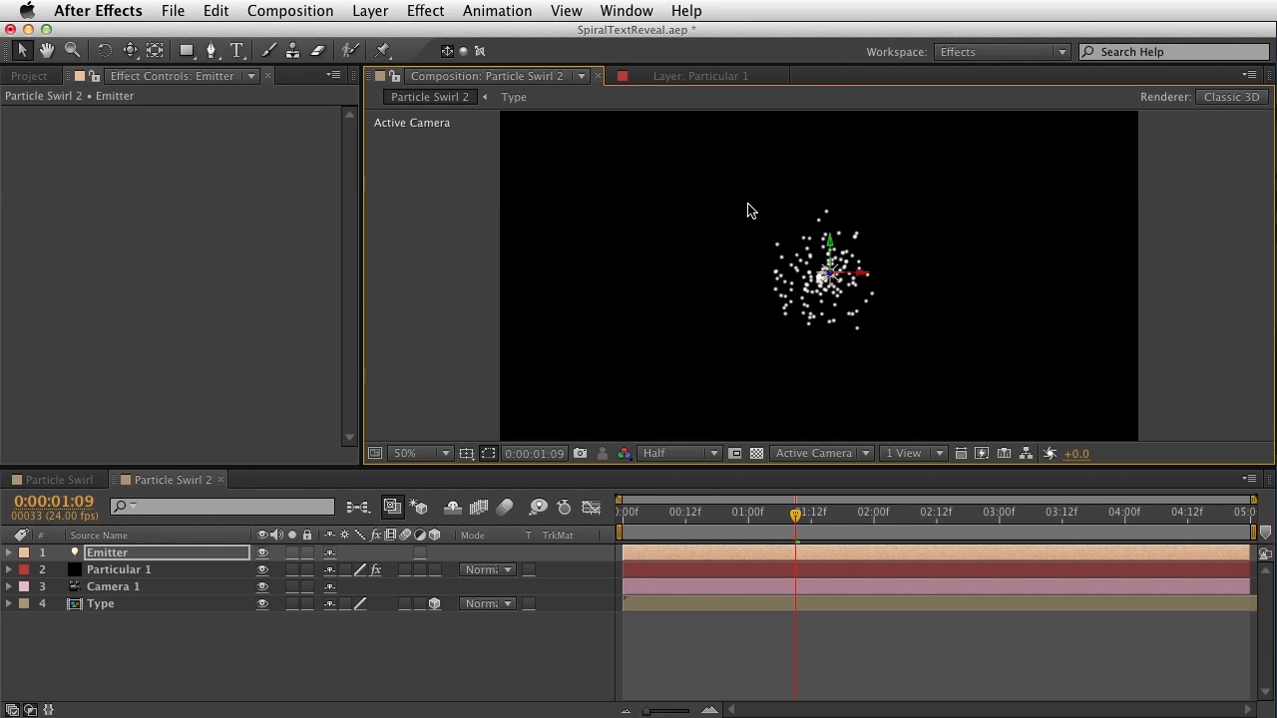
left_click_drag(855, 257, 1163, 212)
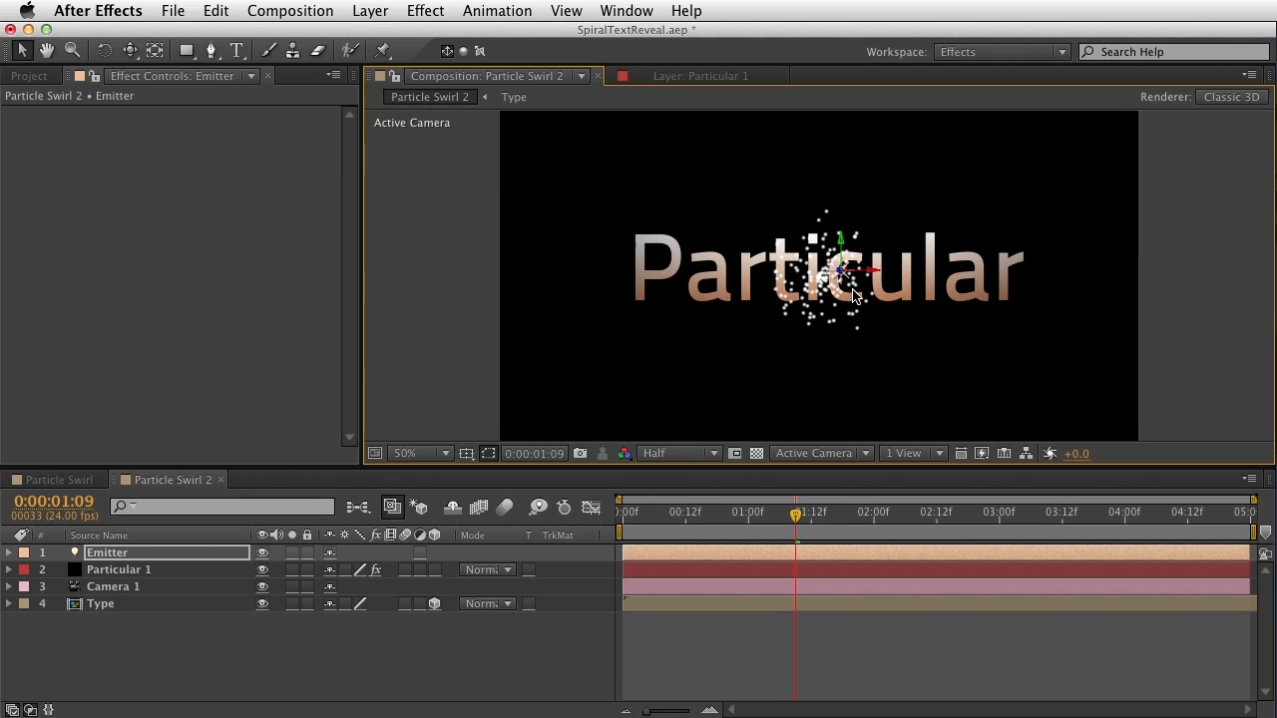
left_click_drag(845, 278, 881, 262)
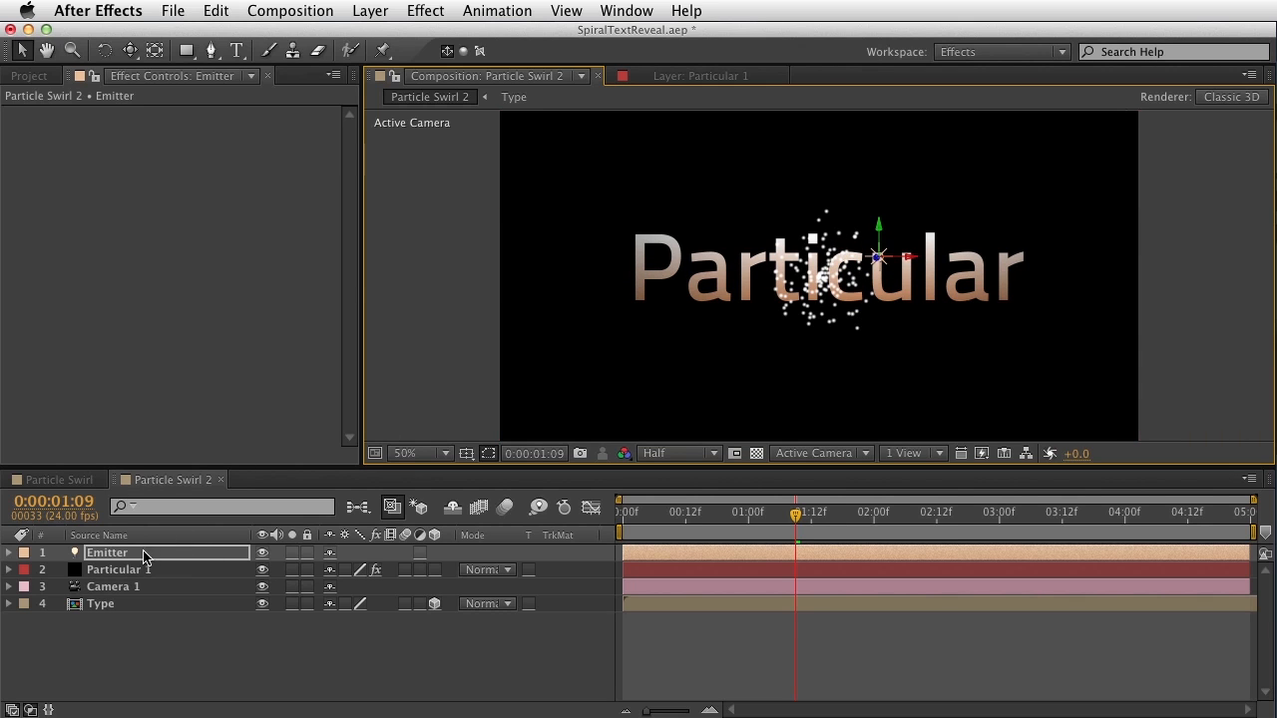
- Make the Emitter light an adjustment layer and move it below the Type layer in the layer stack
left_click(420, 555)
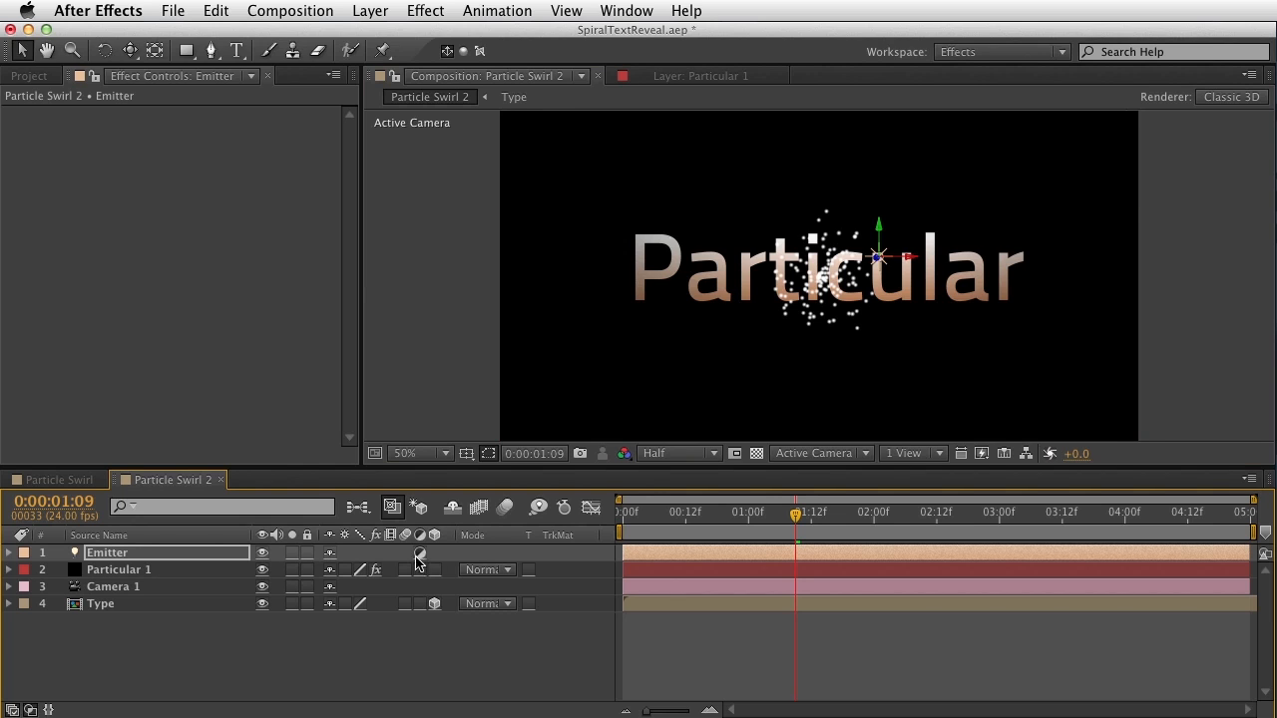
left_click(133, 558)
left_click_drag(132, 563, 126, 606)
left_click(119, 591)
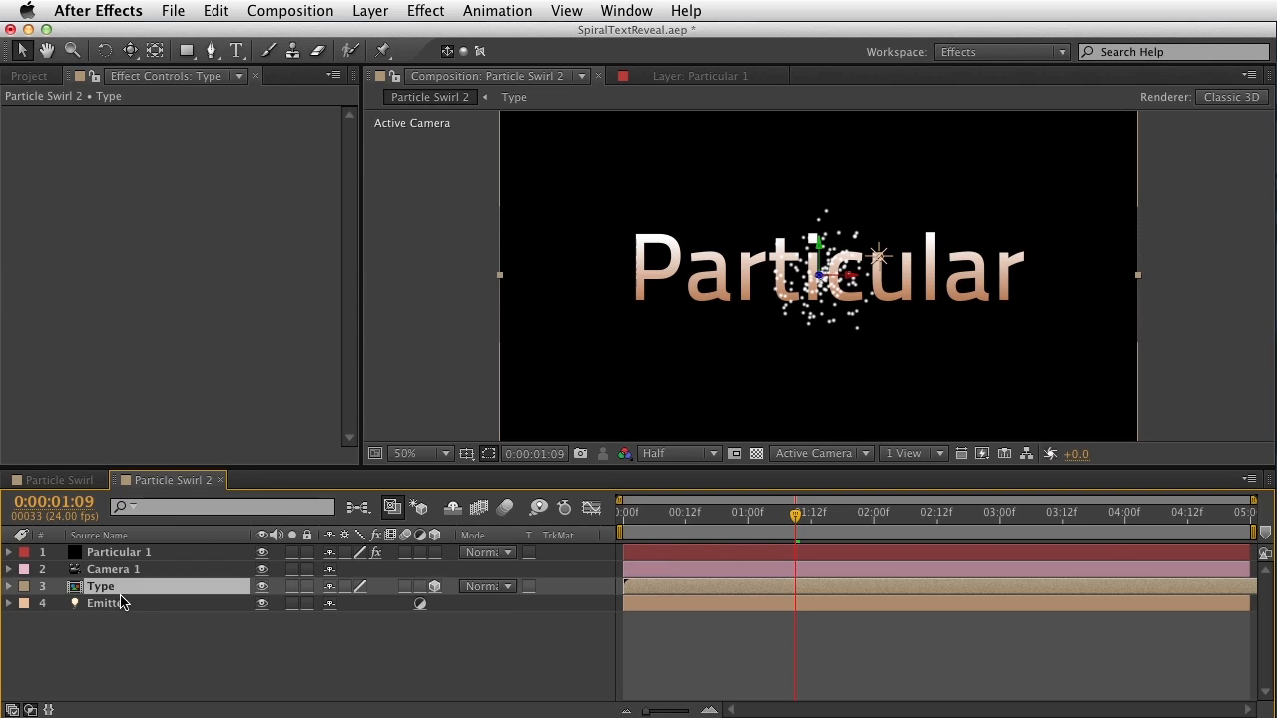
left_click(119, 604)
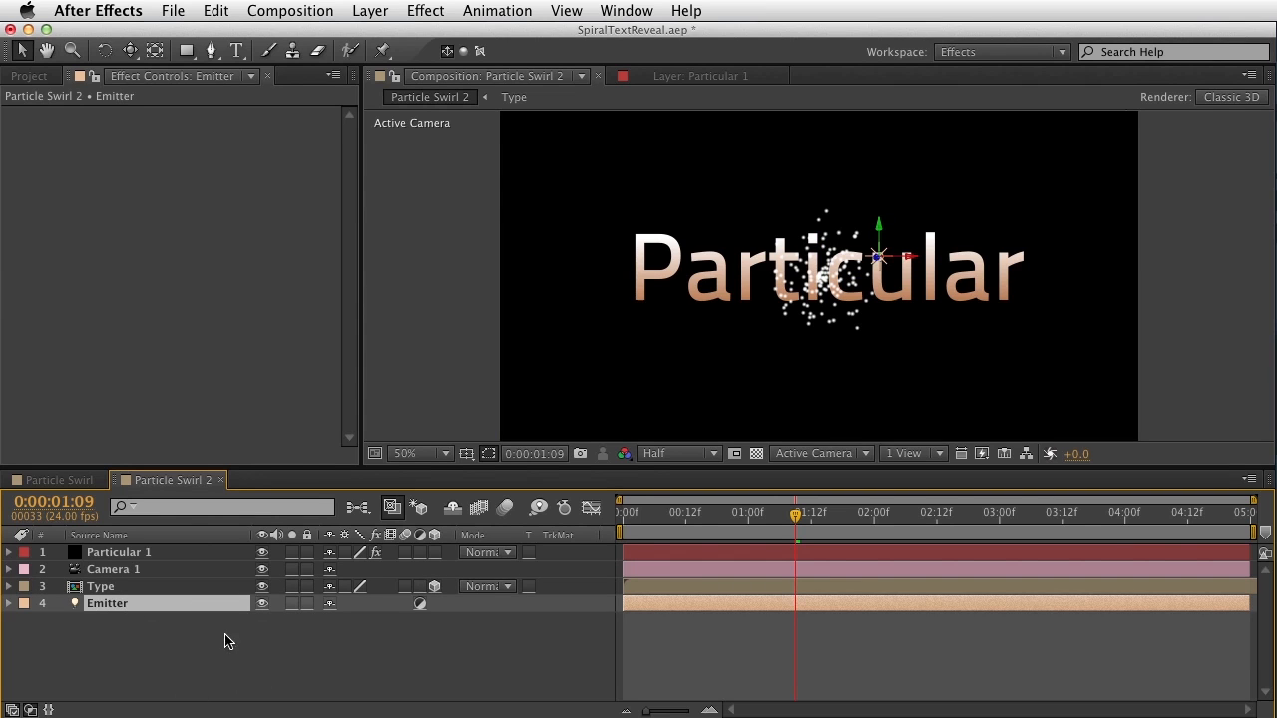
left_click(143, 588)
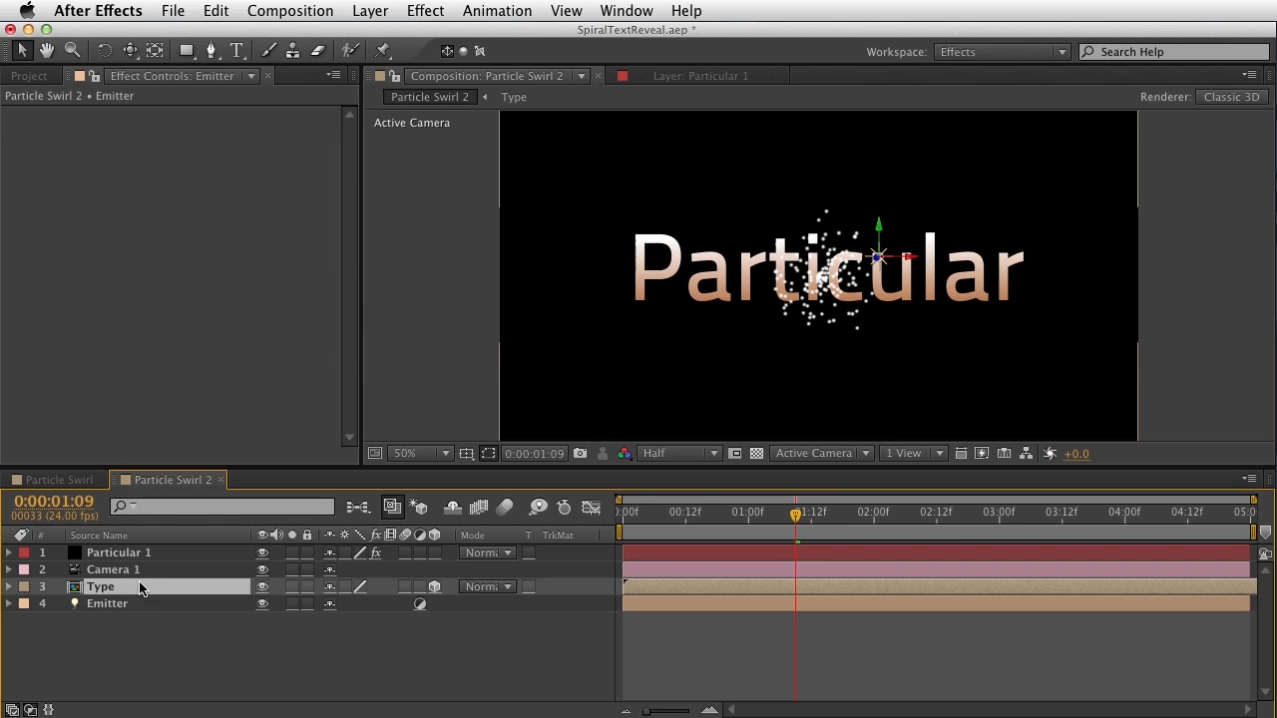
left_click(158, 601)
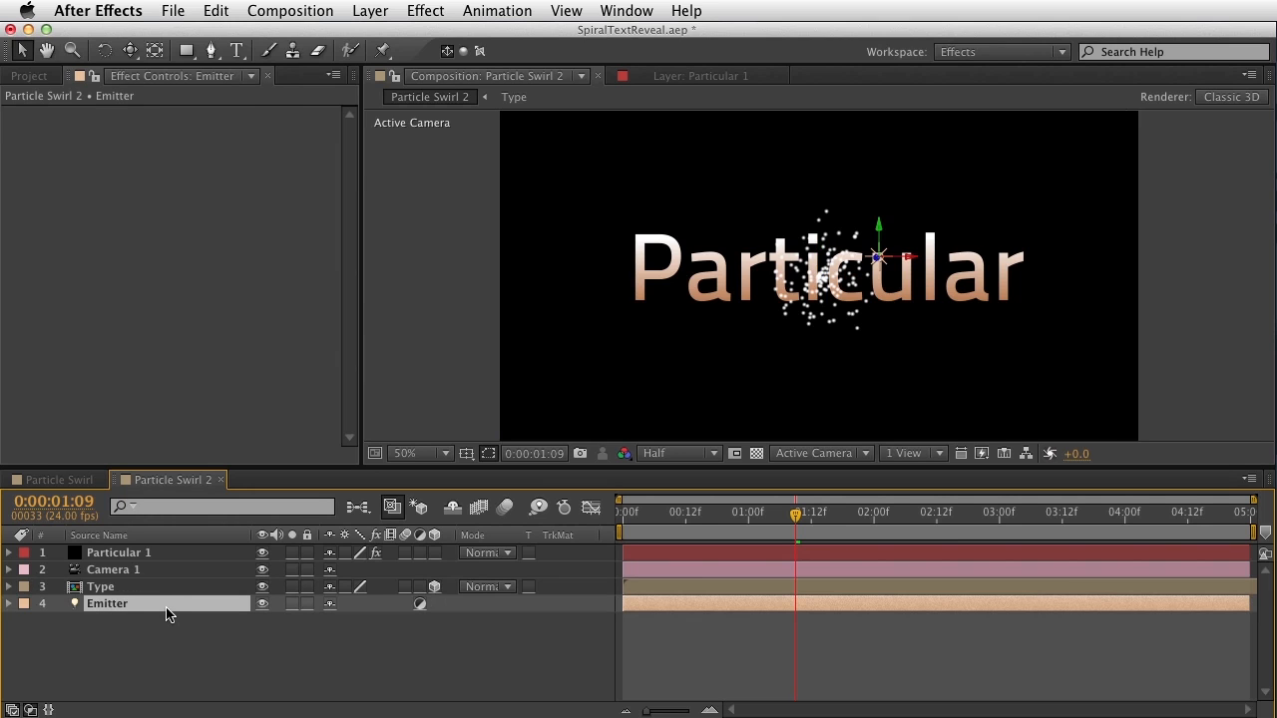
left_click(171, 649)
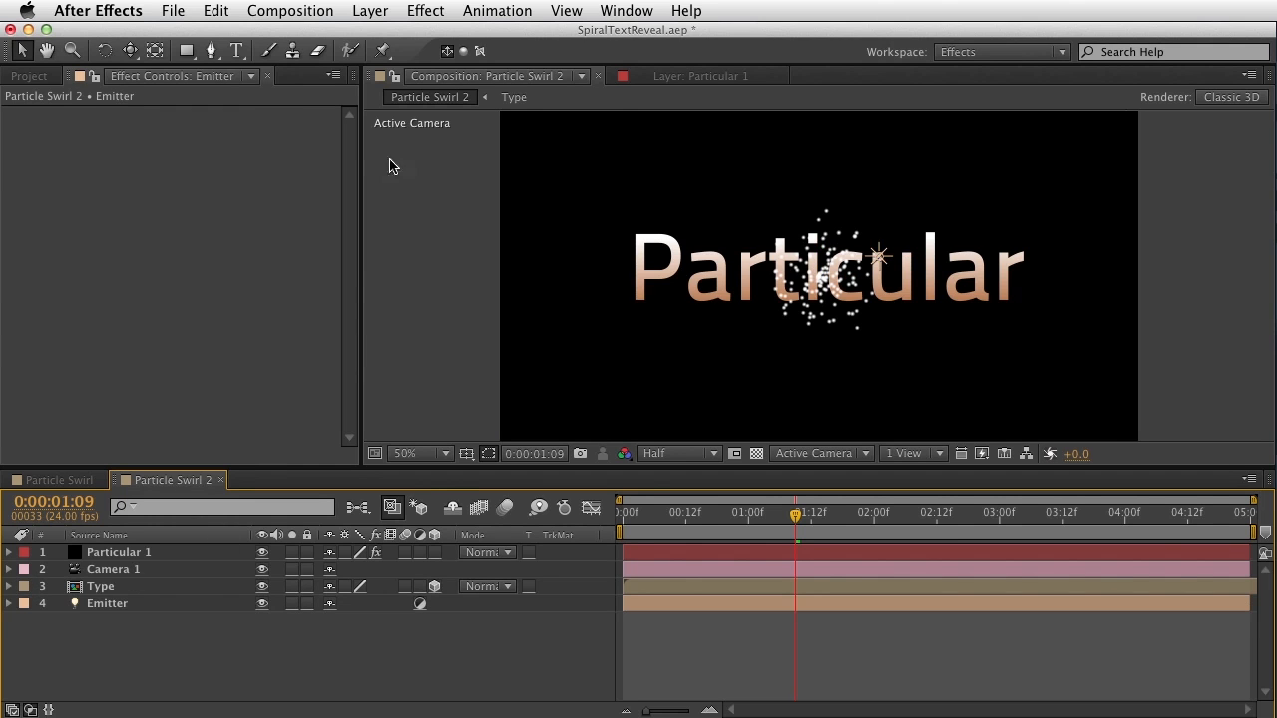
- Add a null object, rename it Light Null, and make it a 3D layer
left_click(365, 10)
mouse_move(374, 35)
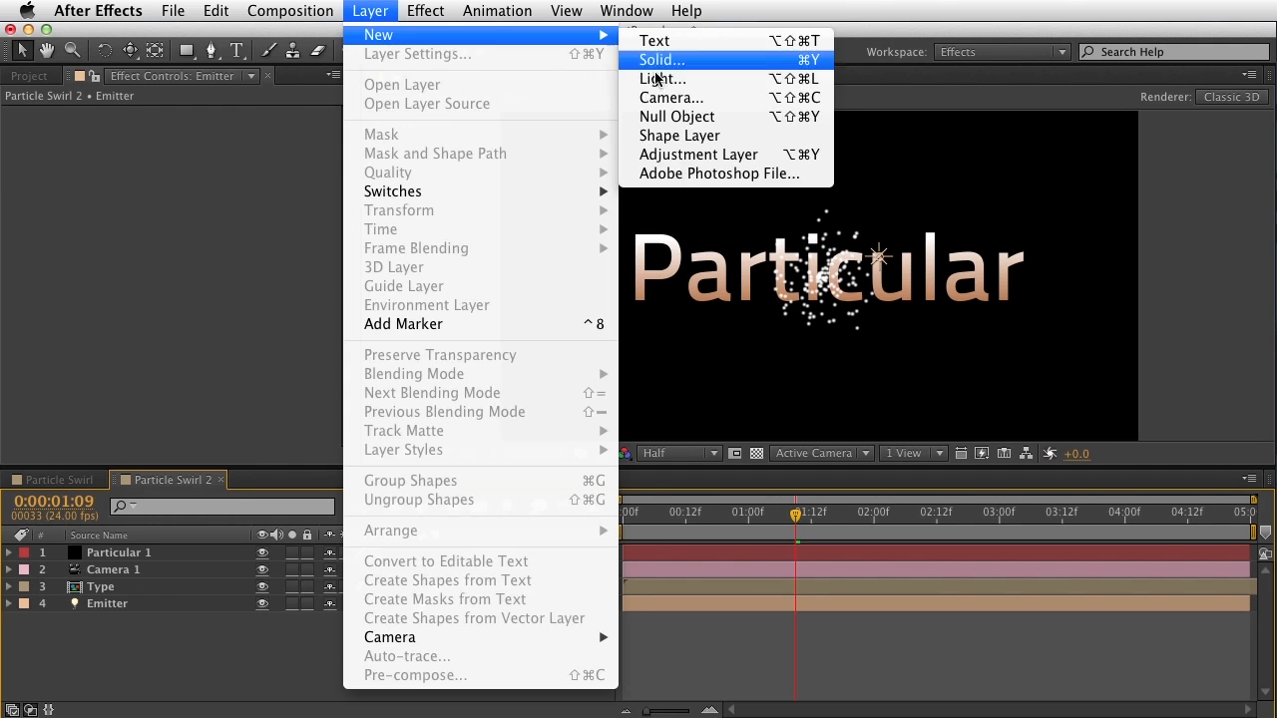
left_click(677, 117)
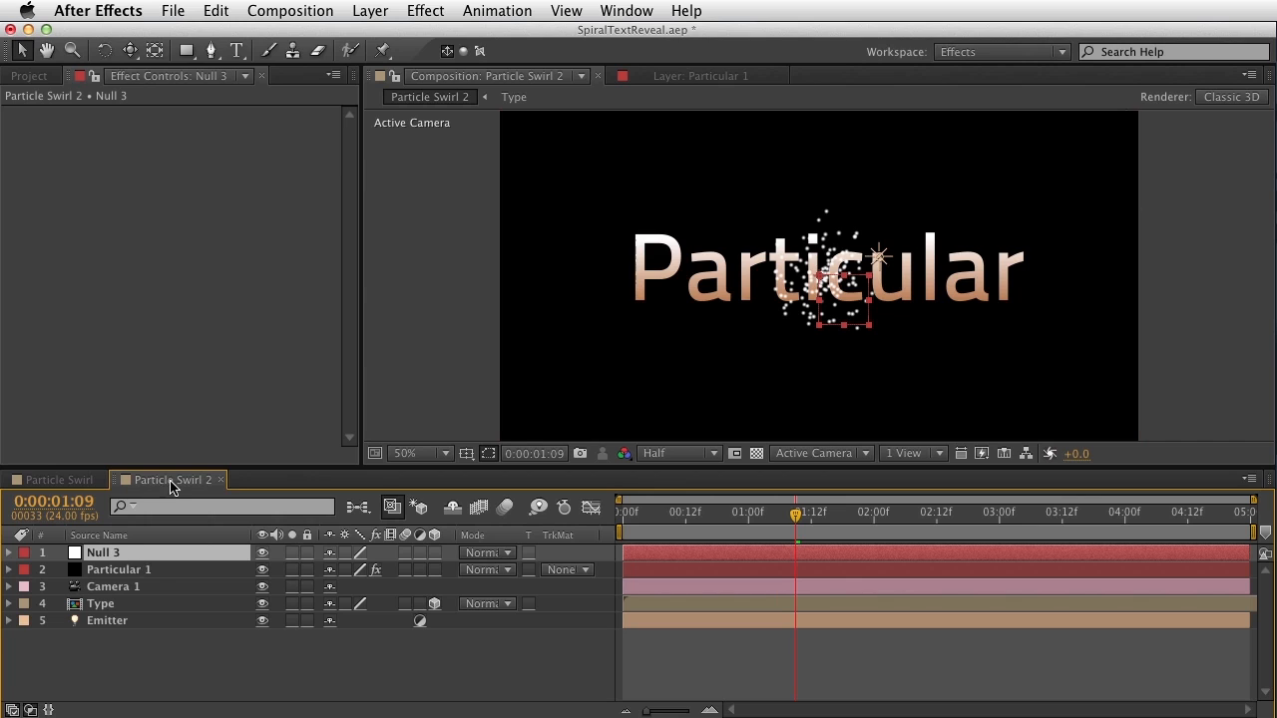
key("Return")
type("Light")
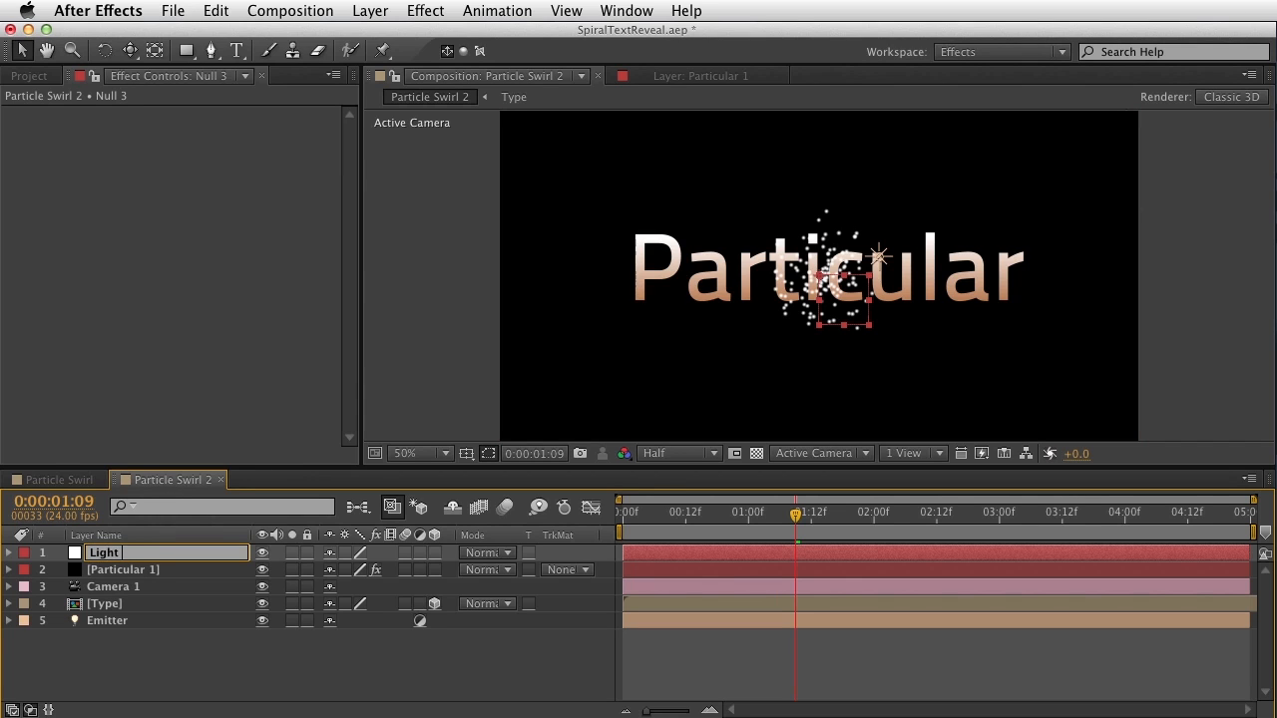
type(" Null")
key("Return")
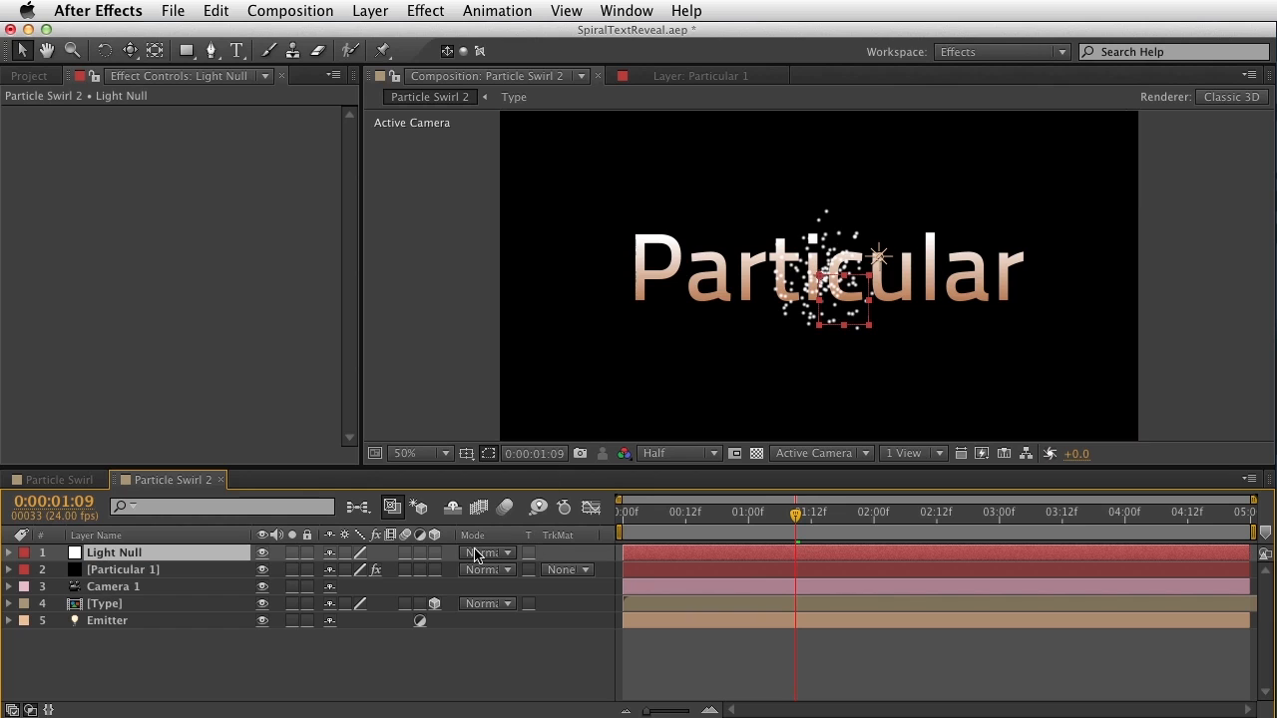
left_click(434, 553)
- Show the Parent column in the timeline and parent the Emitter light to Light Null
right_click(504, 536)
left_click(504, 536)
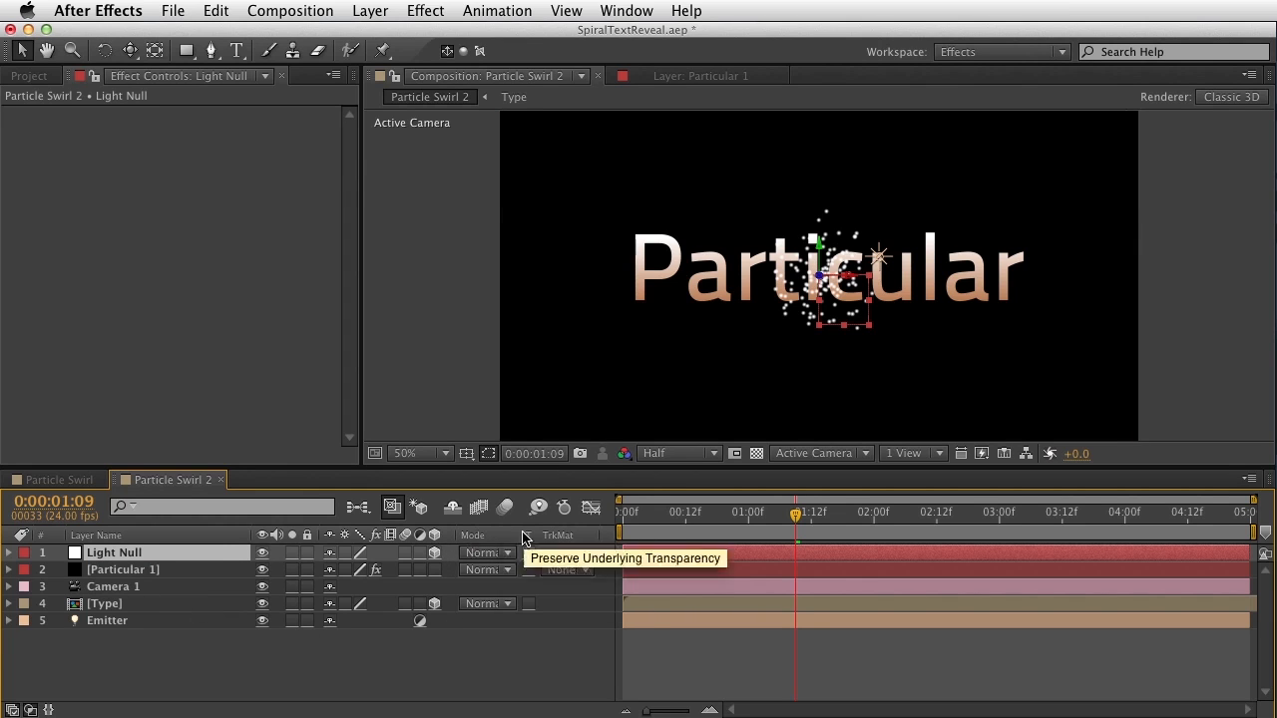
right_click(419, 536)
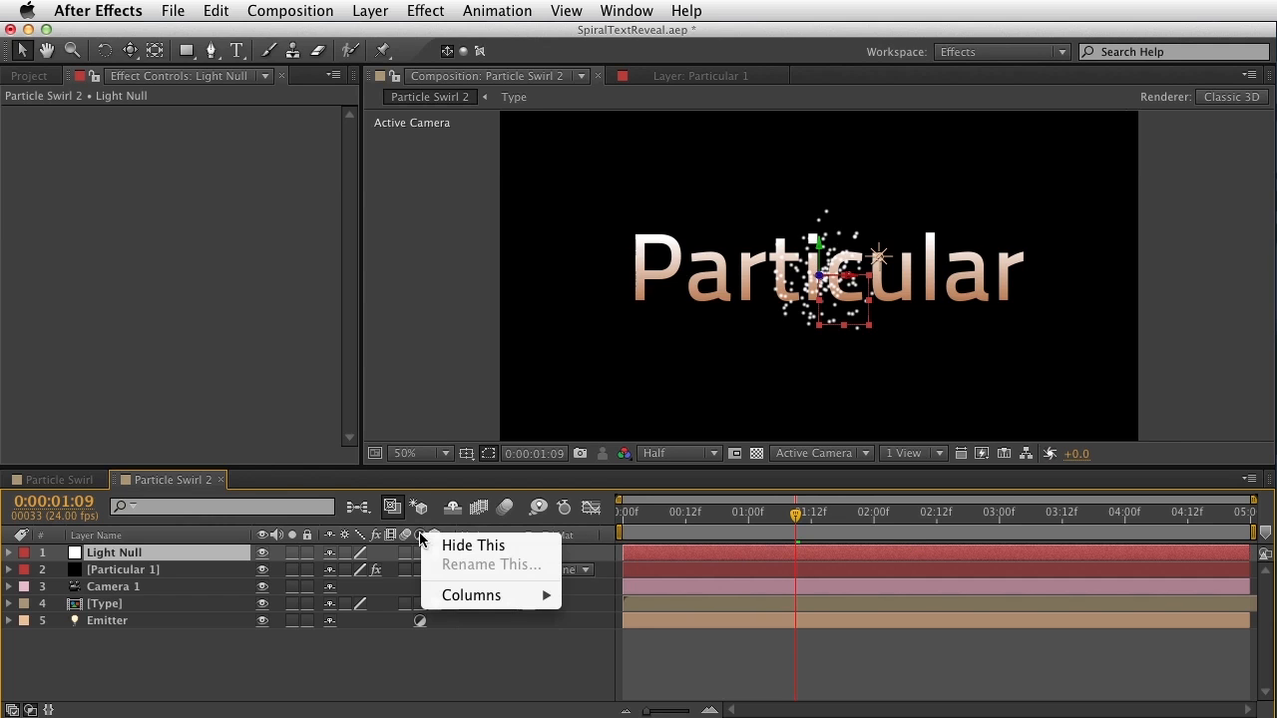
mouse_move(477, 599)
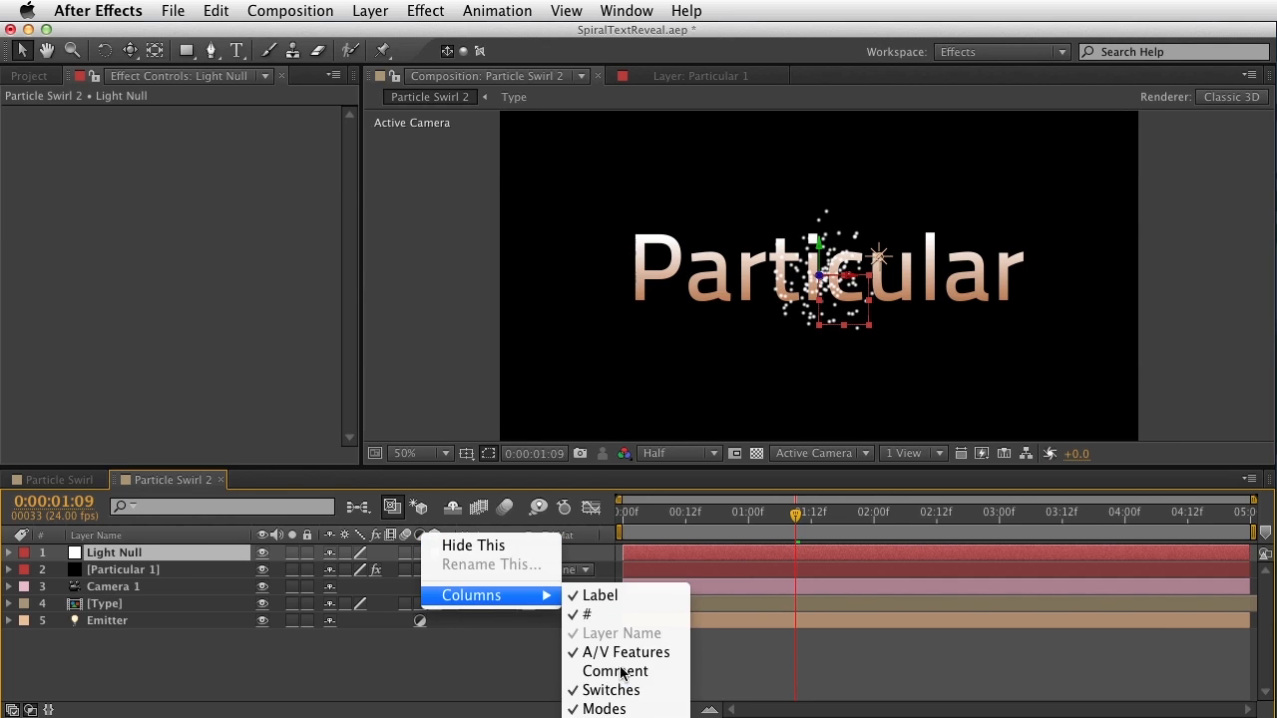
left_click(604, 717)
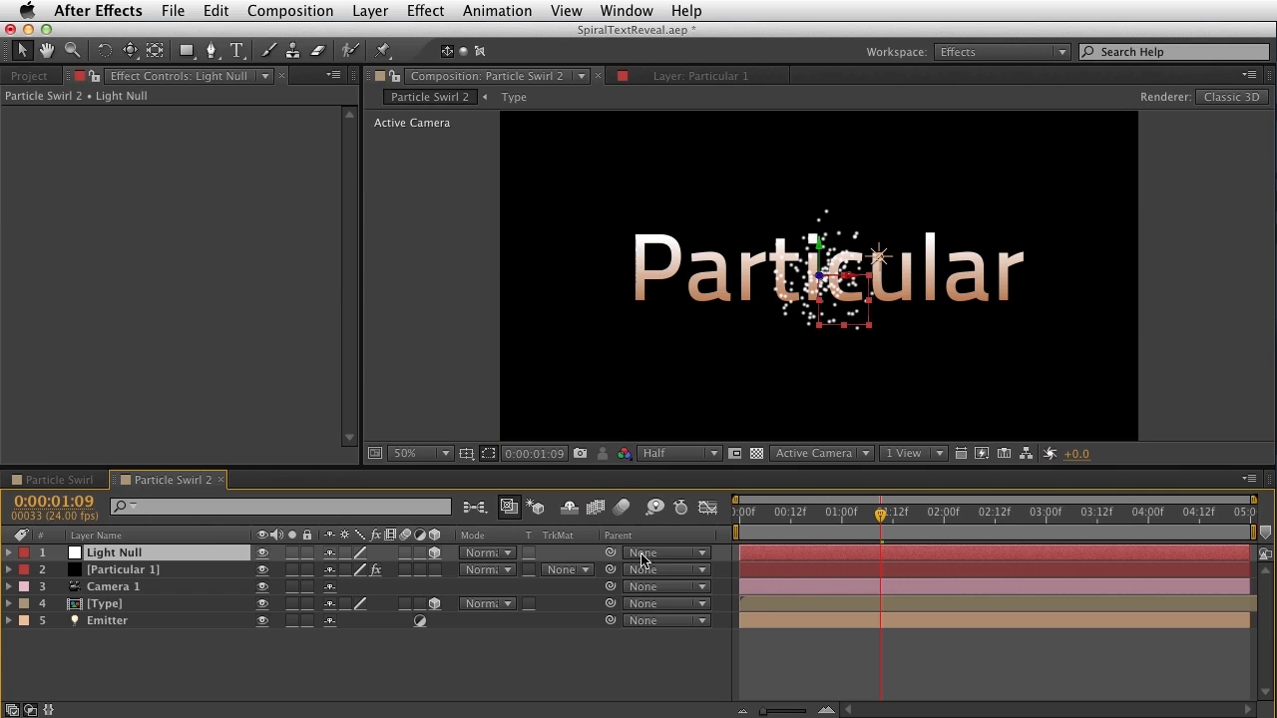
left_click(616, 644)
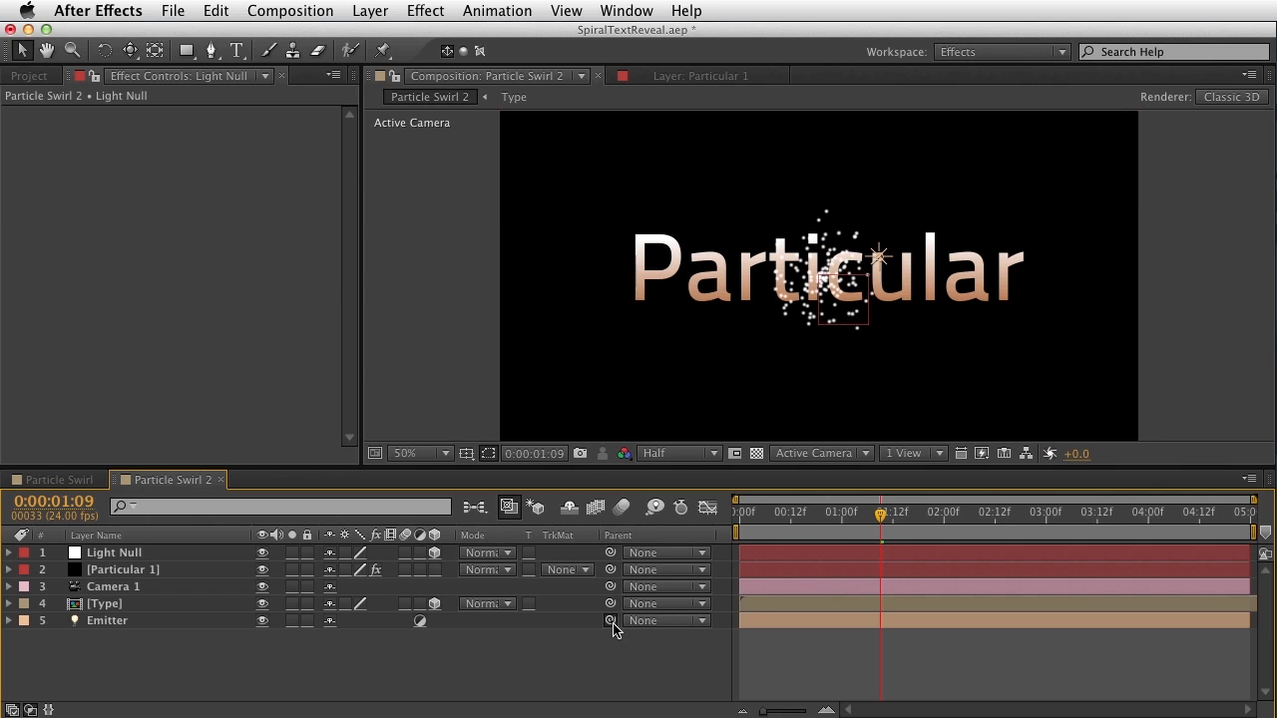
left_click_drag(615, 627, 195, 555)
left_click_drag(847, 312, 937, 268)
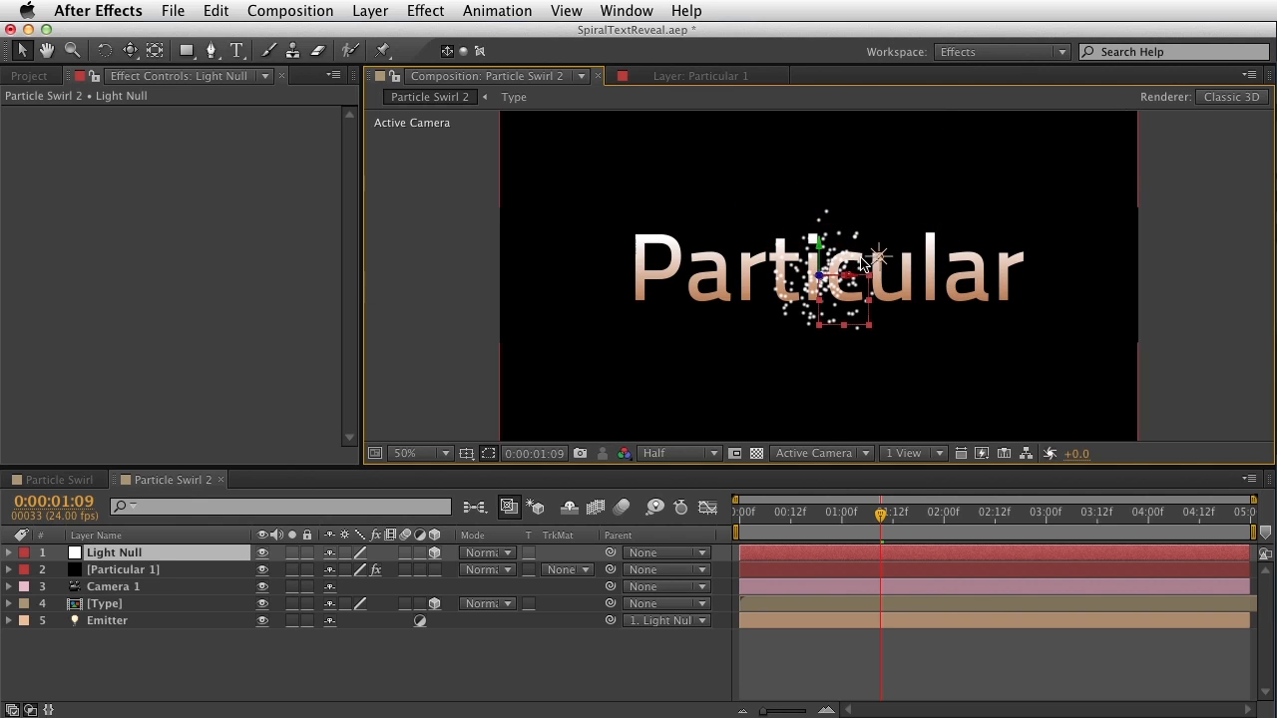
- Reset the Emitter light's position to 0, 0, 0 and raise it above the text to about -196 on Y
left_click(139, 623)
key("p")
left_click(339, 638)
type("0")
key("Tab")
type("0")
key("Tab")
type("0")
key("Return")
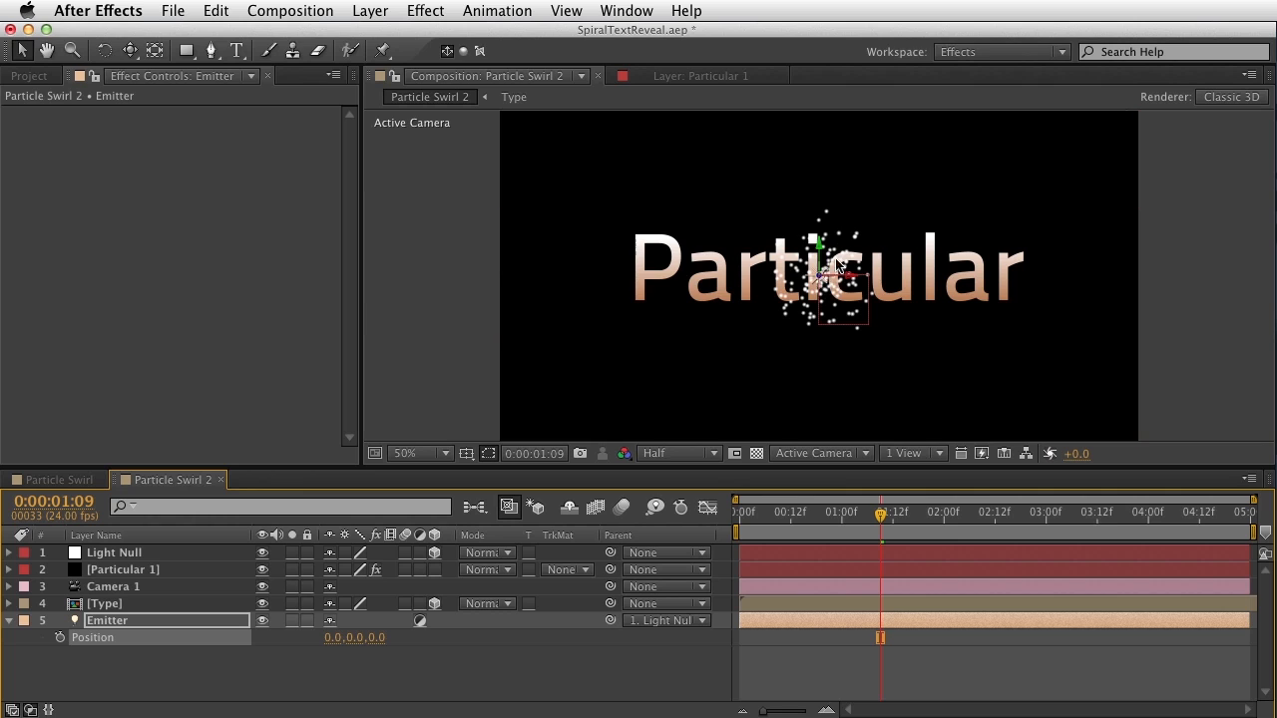
left_click_drag(820, 252, 824, 153)
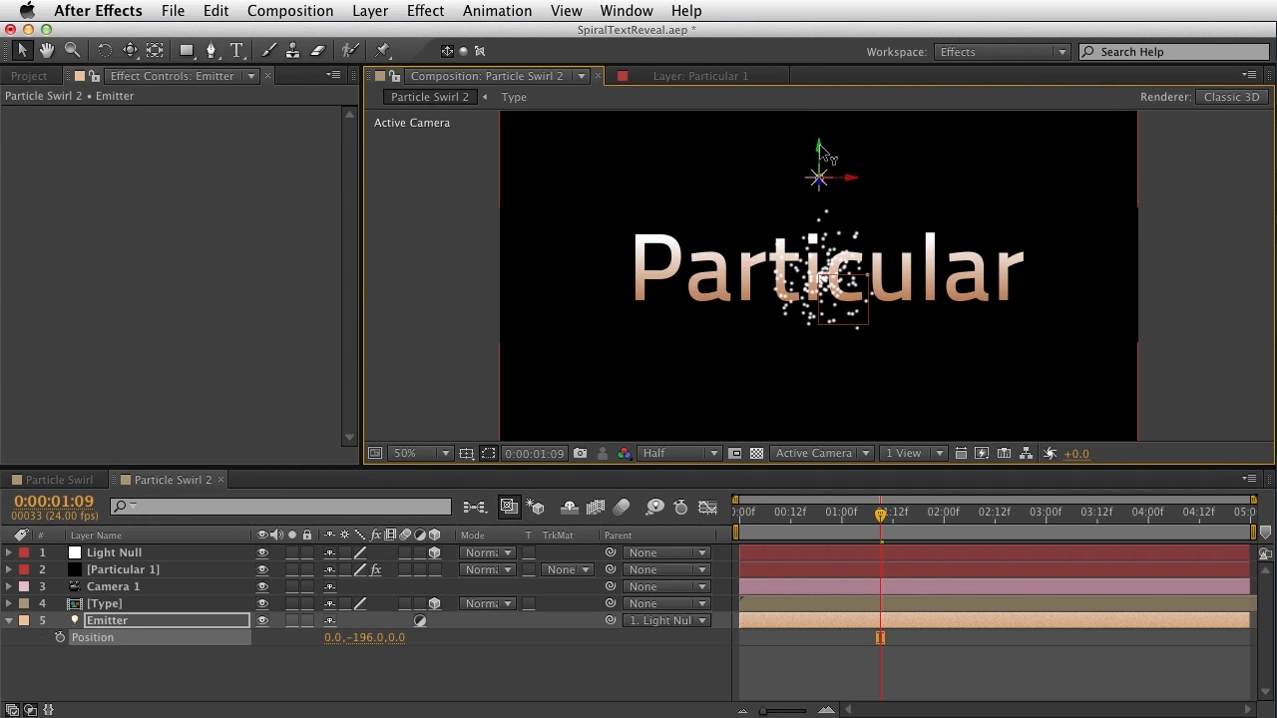
- Try rotating Light Null to swing the parented Emitter light around it, and undo the rotation
left_click(140, 554)
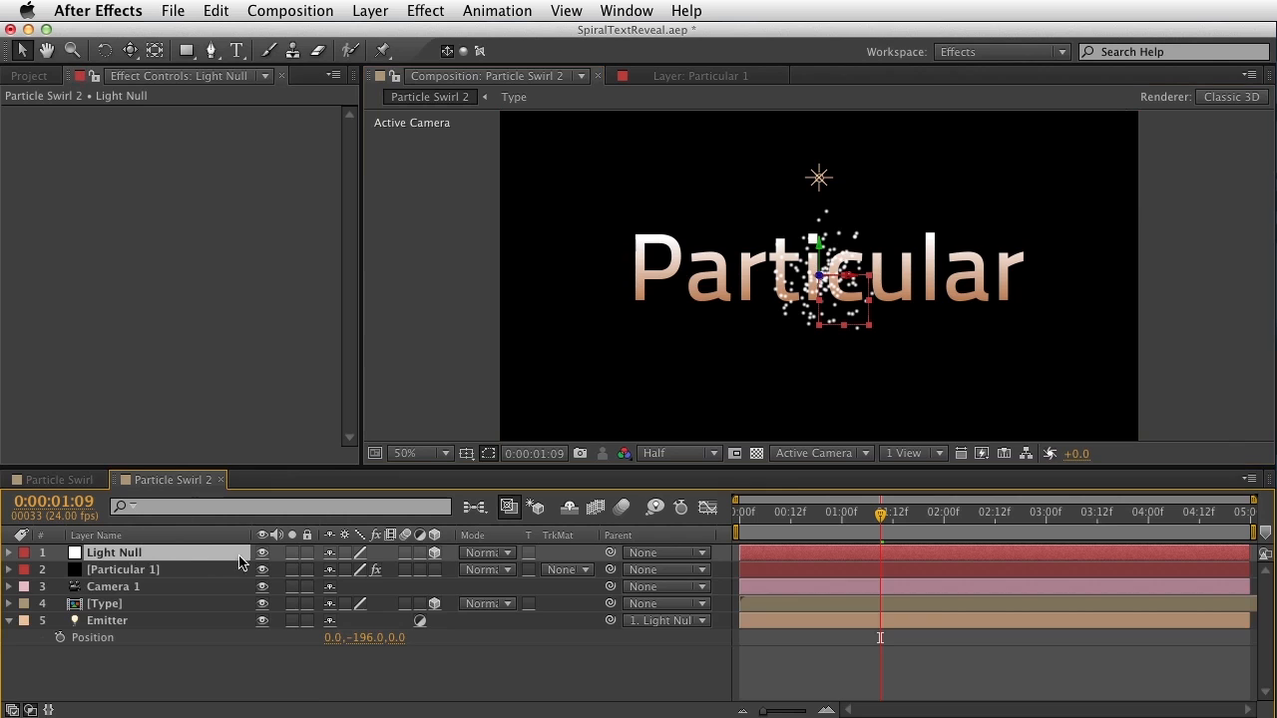
key("r")
left_click_drag(351, 587, 183, 456)
key("super+z")
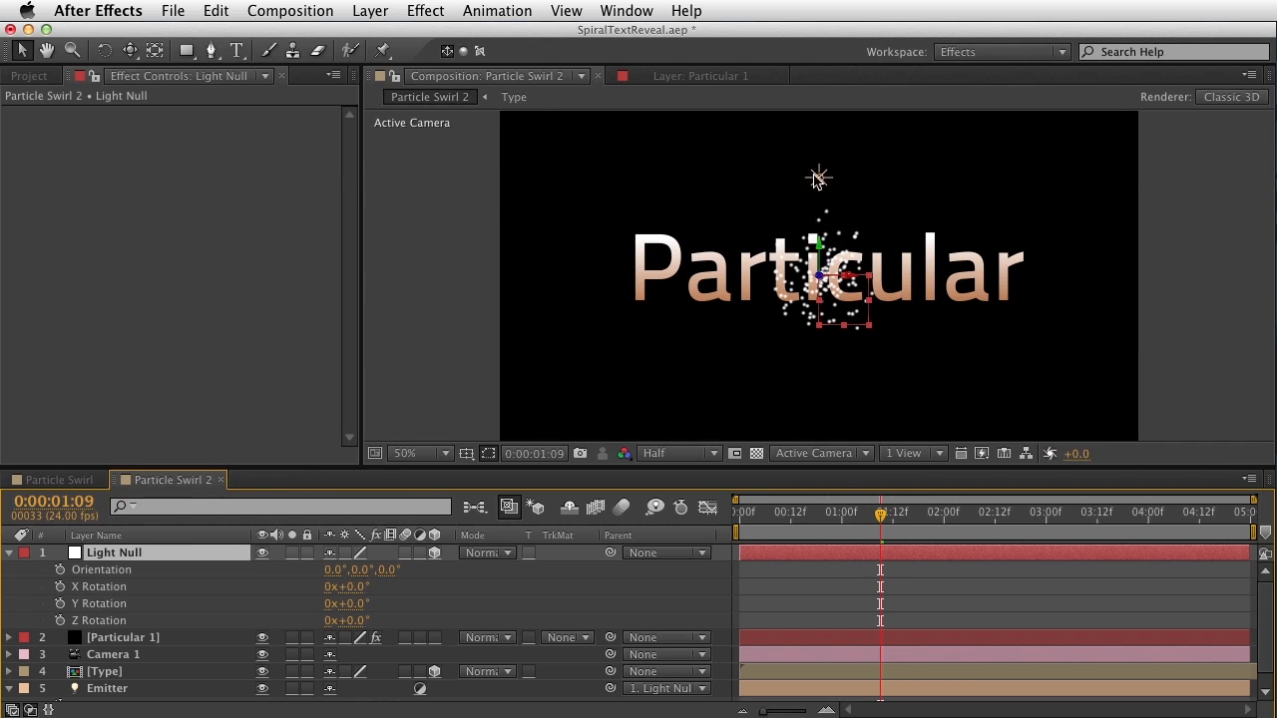
key("r")
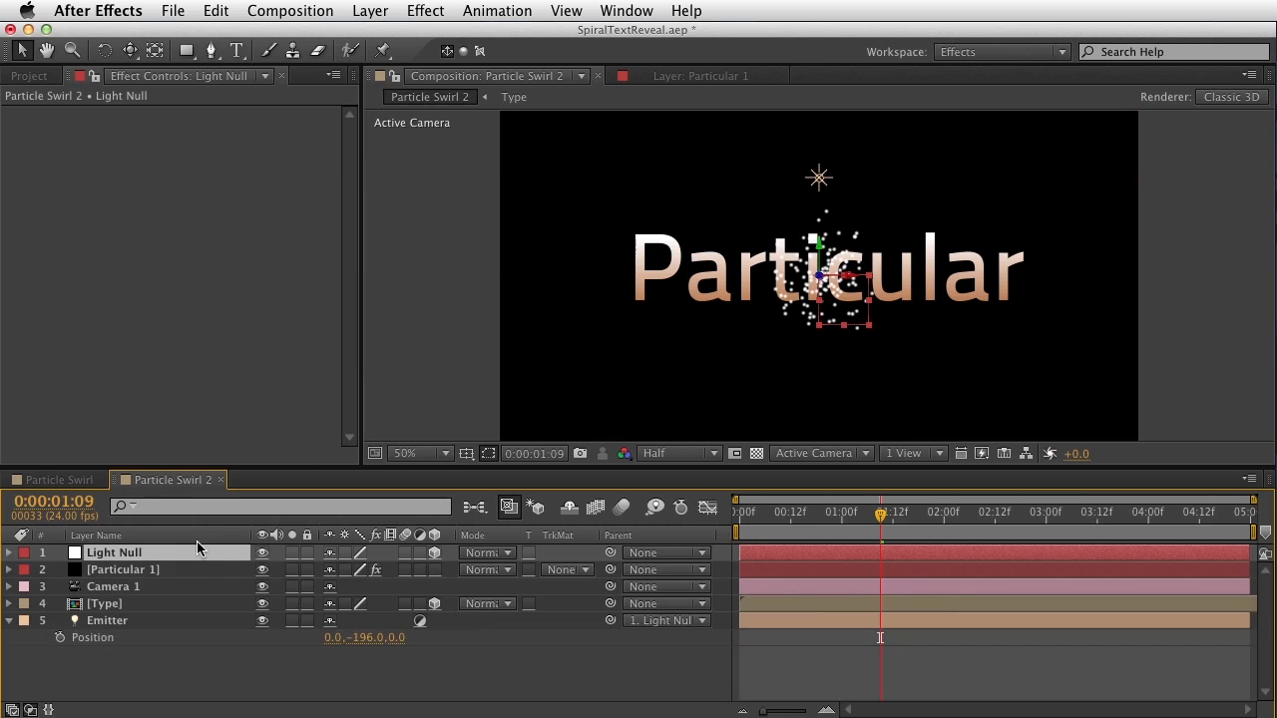
- Set the Emitter Type of the Particular effect to Light(s) on the Particular 1 layer
left_click(122, 570)
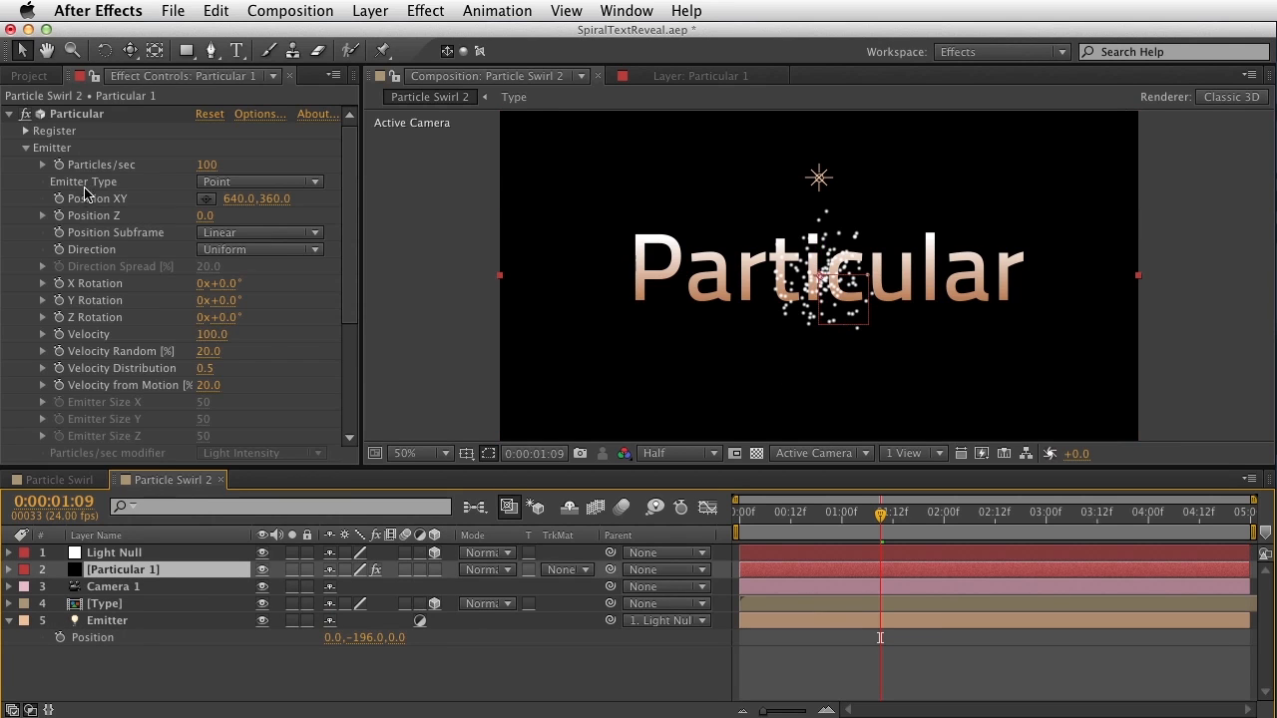
left_click(219, 186)
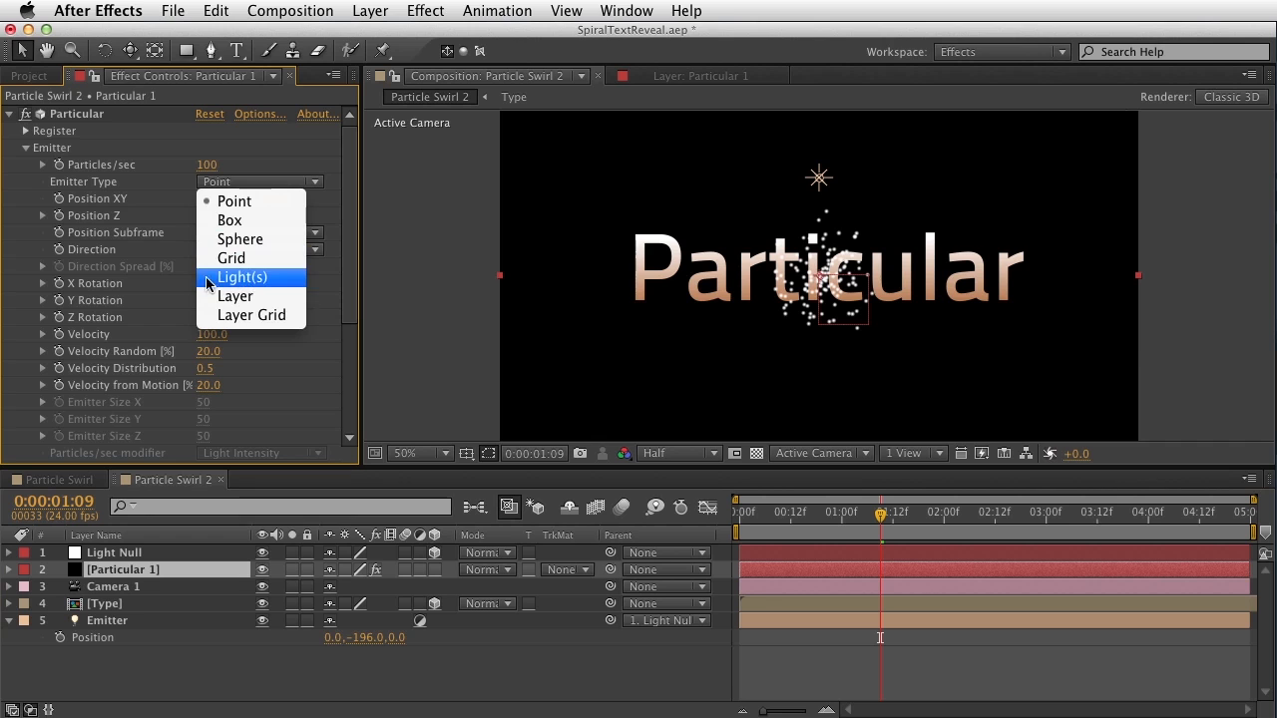
left_click(273, 280)
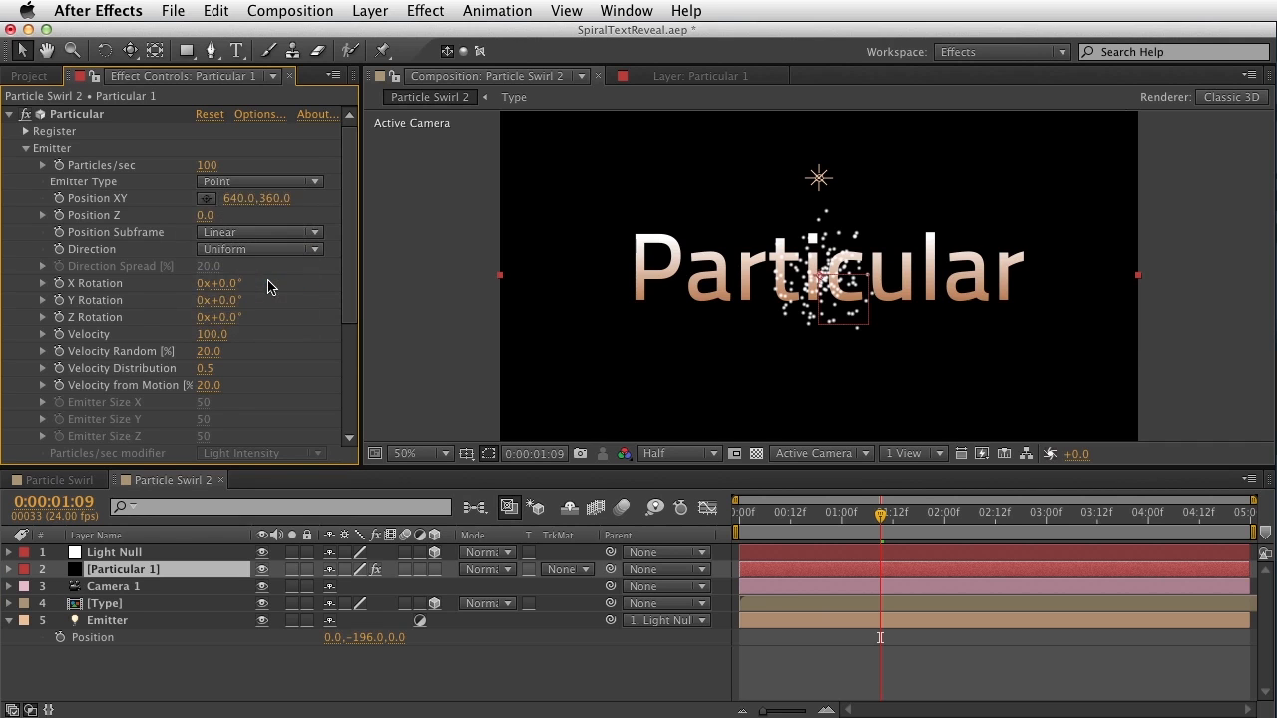
left_click(118, 624)
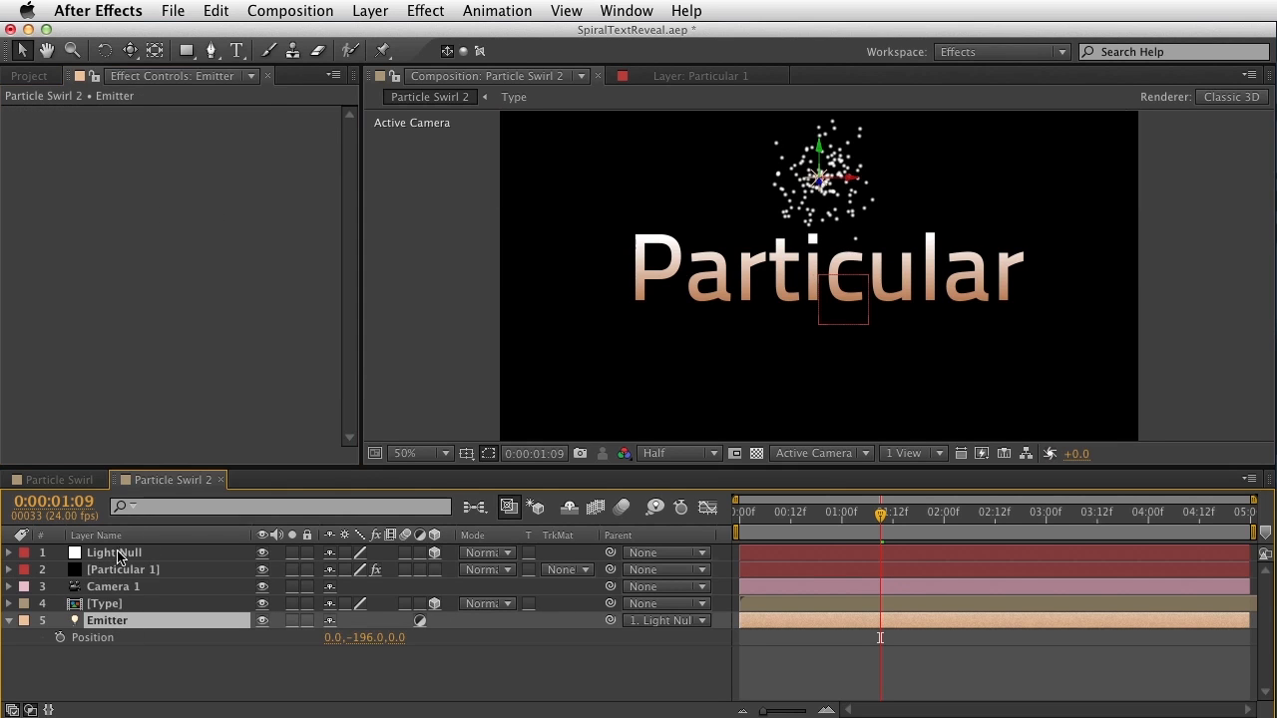
- Check the light emitter name in the Particular effect's options on the Particular 1 layer against the Emitter light layer
left_click(130, 557)
left_click(92, 648)
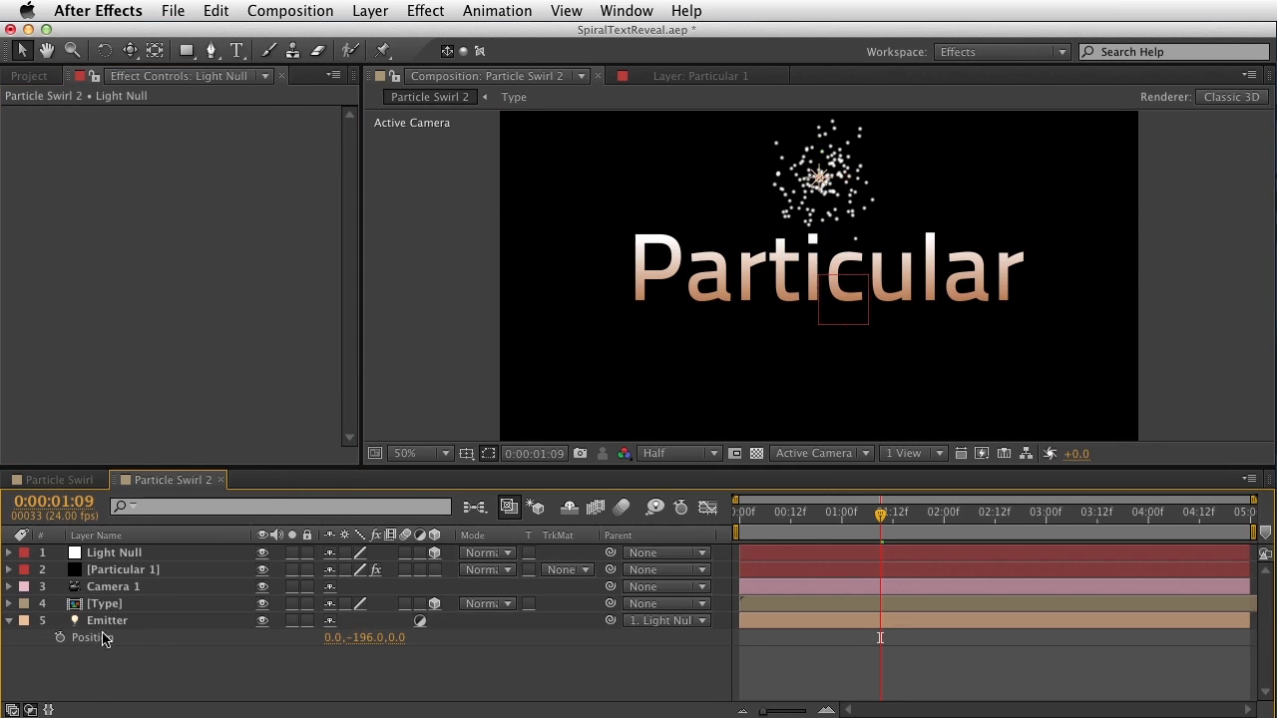
left_click(129, 553)
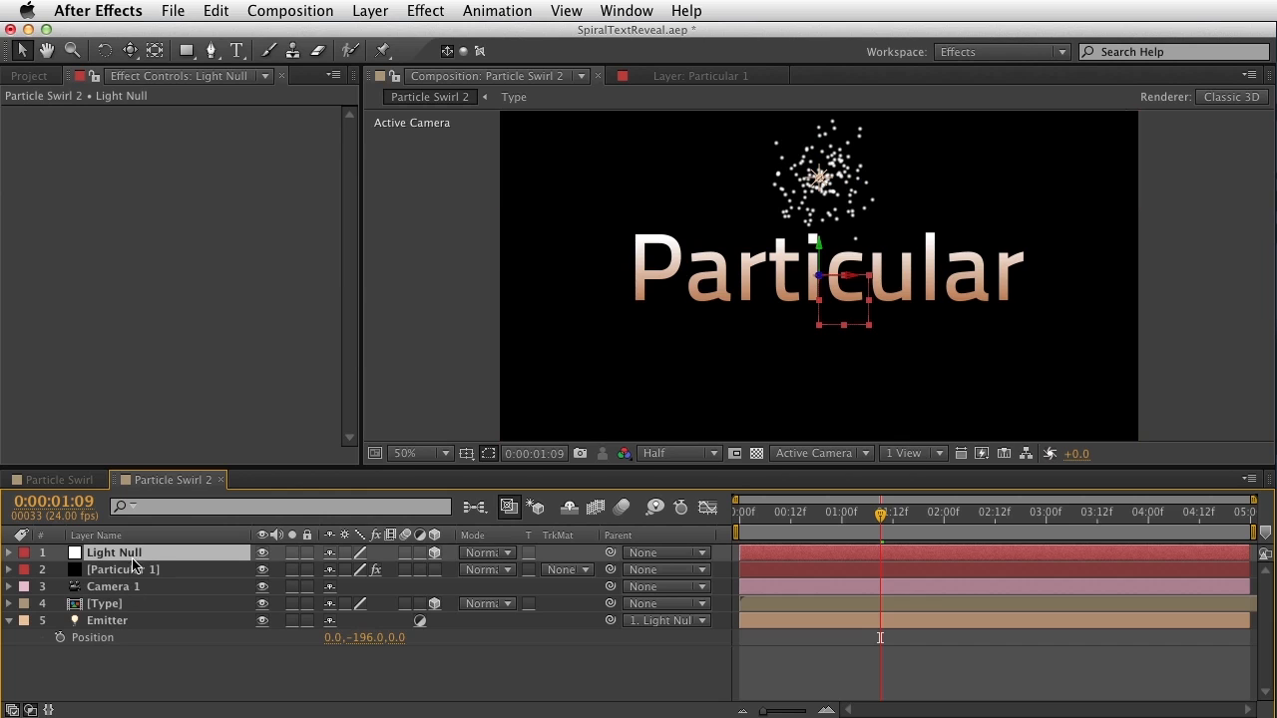
left_click(110, 623)
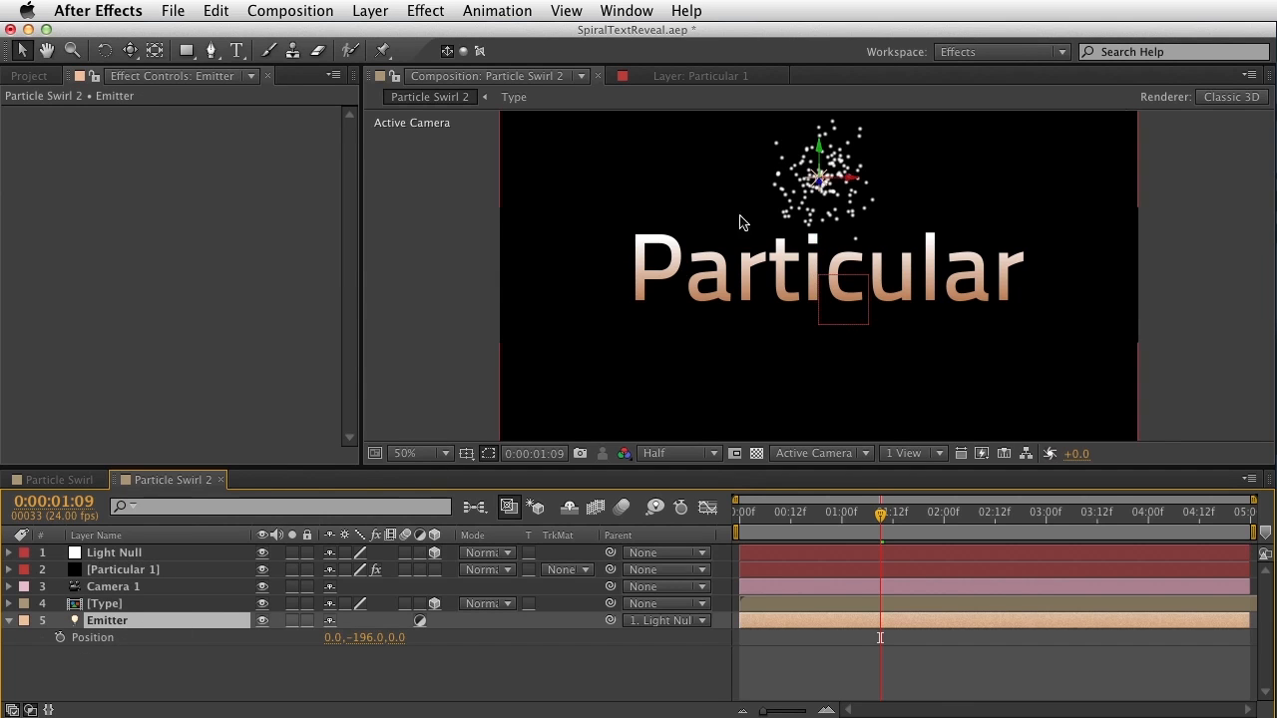
left_click(126, 574)
key("e")
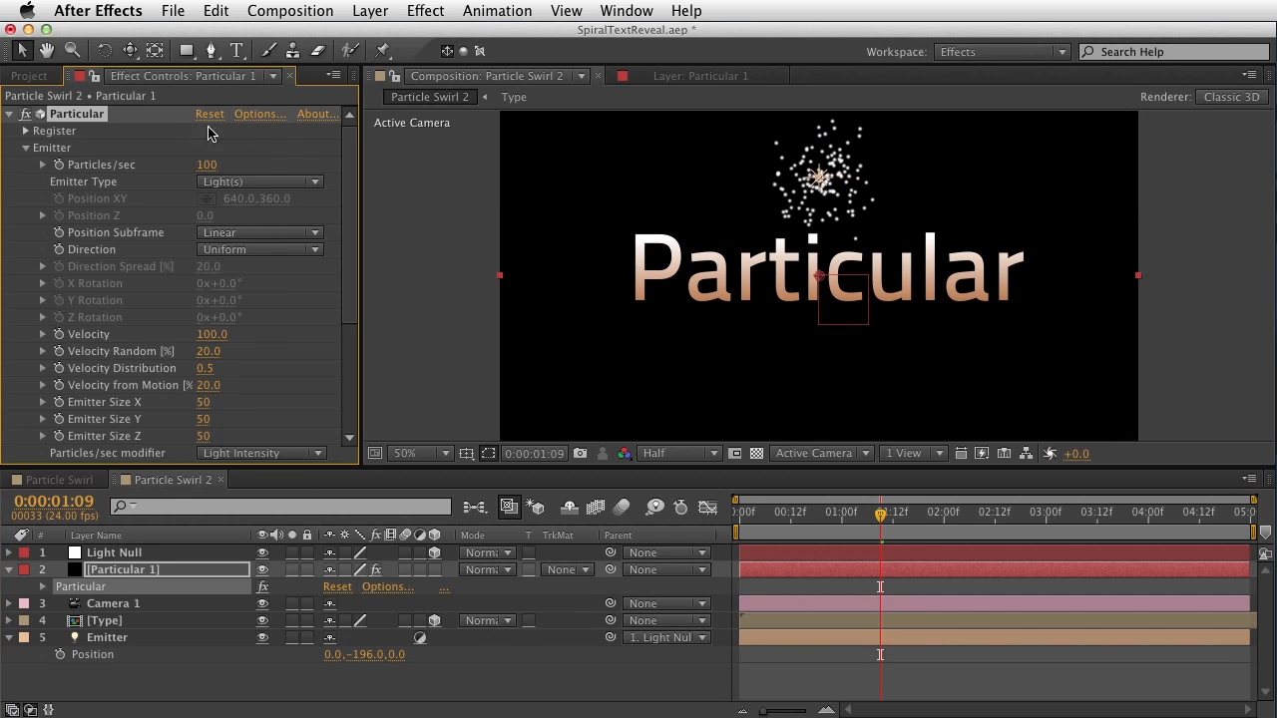
left_click(251, 116)
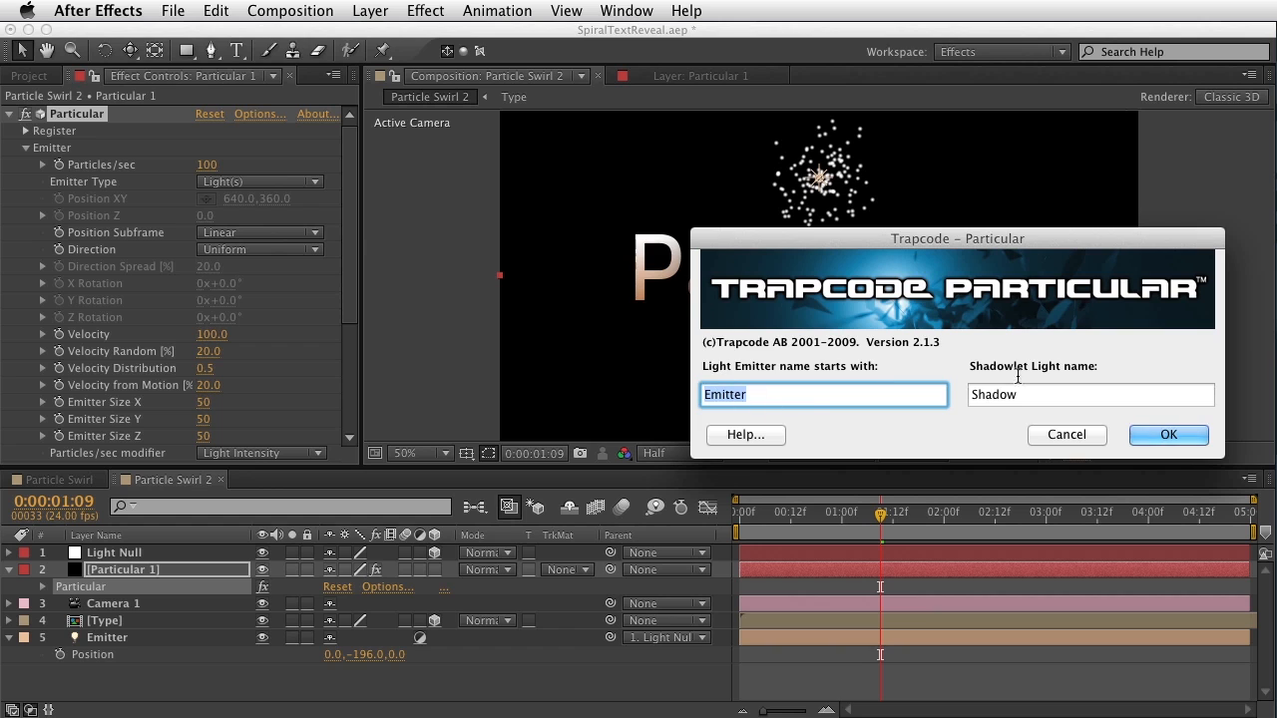
left_click(1067, 434)
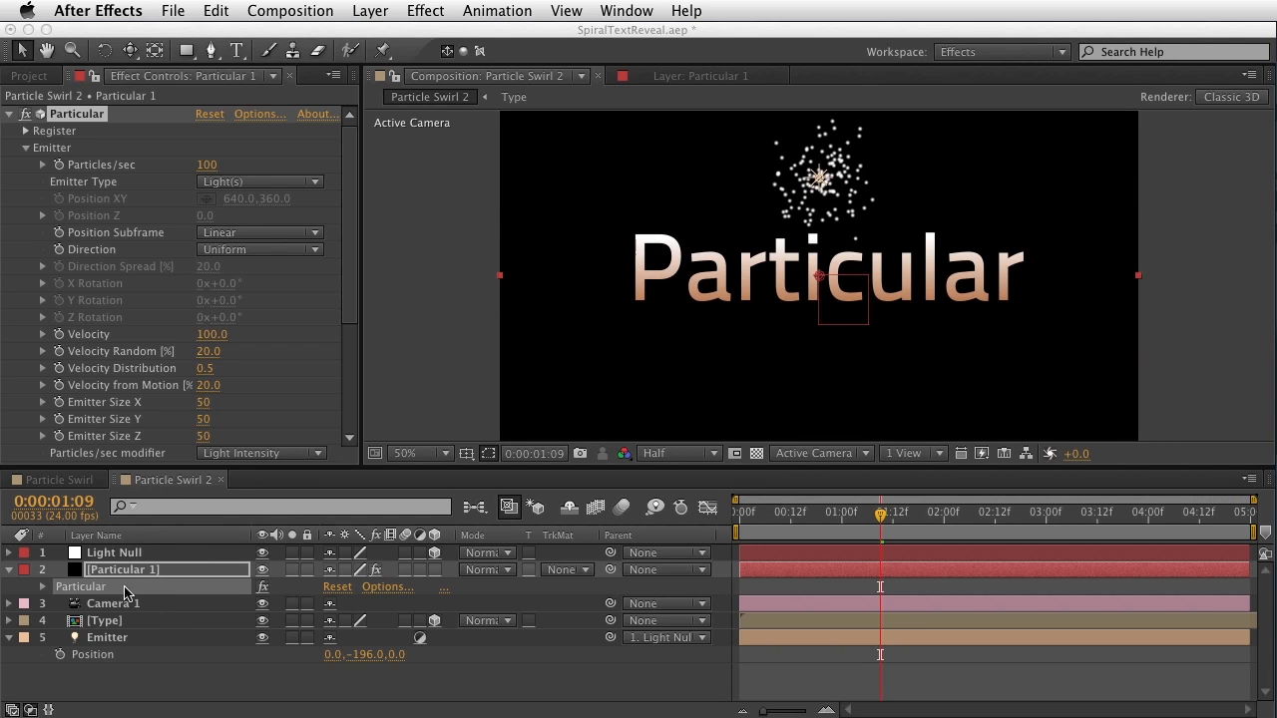
- Move Light Null to the beginning of the word Particular, at 272, 346, 0, and reveal its Position property
left_click(191, 553)
left_click_drag(857, 284, 665, 274)
left_click(171, 496)
key("p")
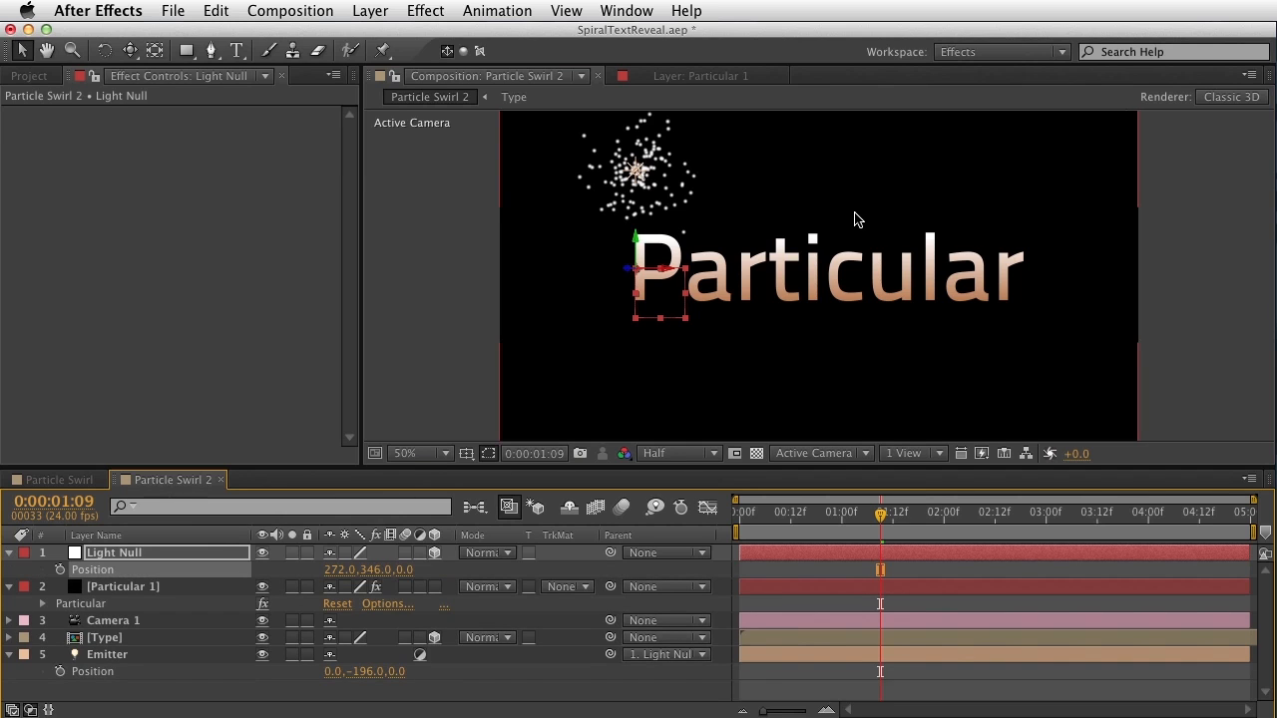
- Keyframe Light Null's position at the first frame and at 3:00, moving it across to the end of the text at 1004, 346, 0
key("Home")
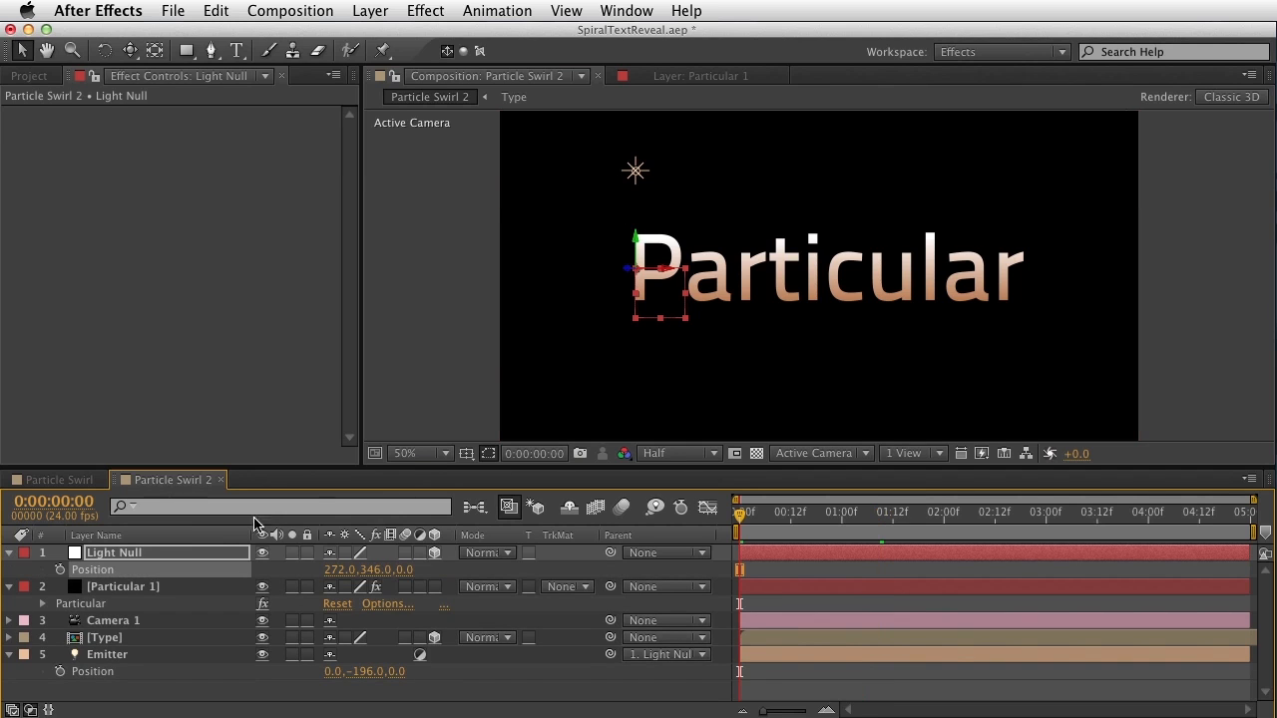
left_click(59, 569)
left_click_drag(784, 532, 1048, 543)
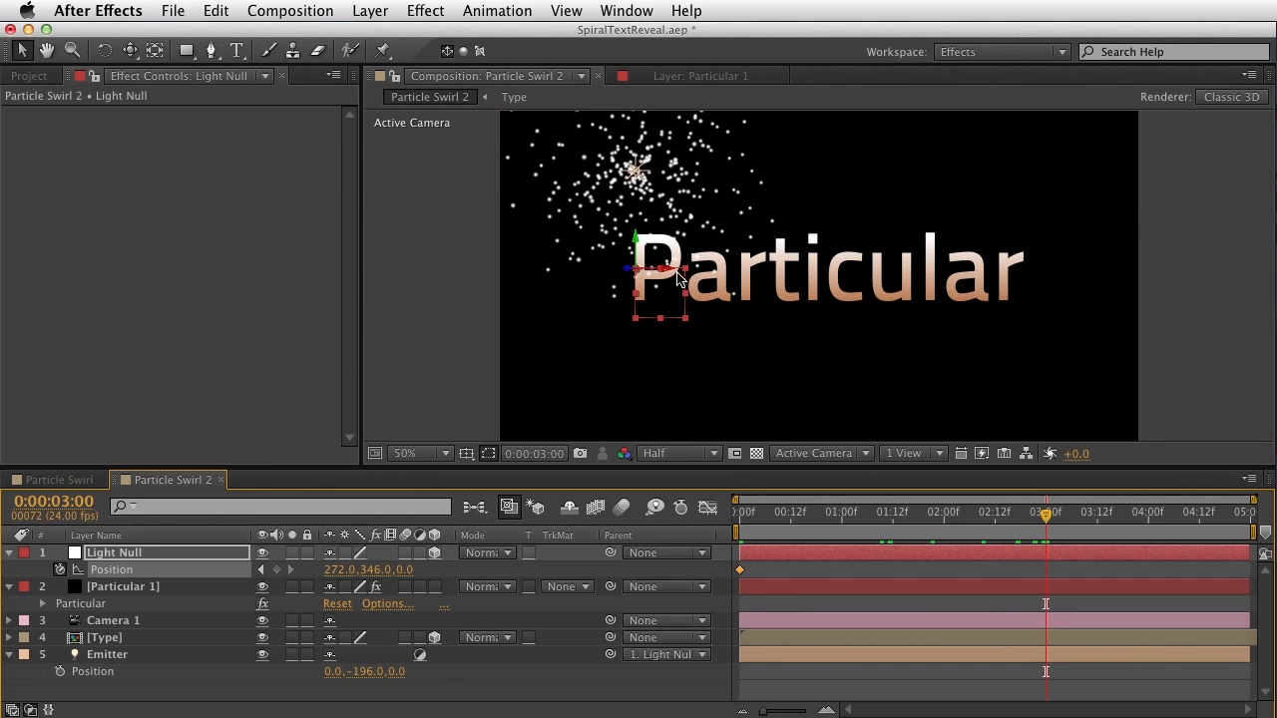
left_click_drag(686, 275, 1030, 314)
- Keyframe the Emitter light's position at 2:00, and lower the light to about 0, -4, 0 at 3:00
left_click(944, 514)
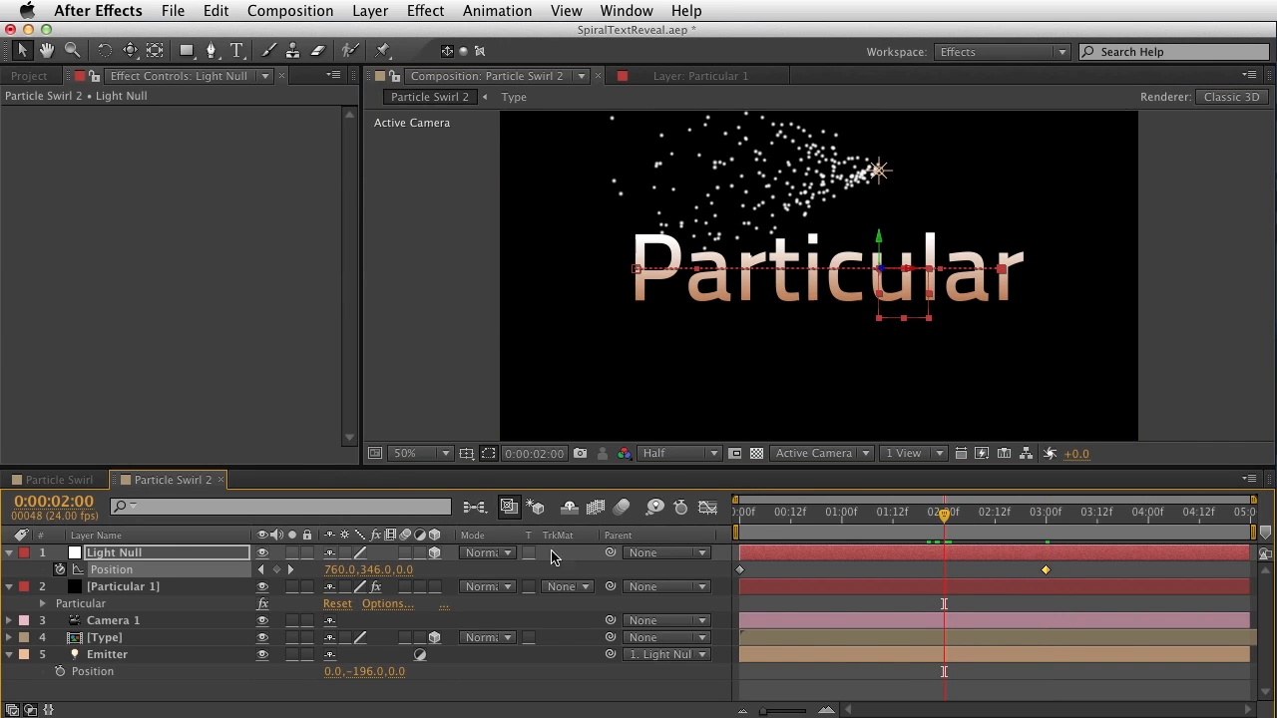
left_click(110, 655)
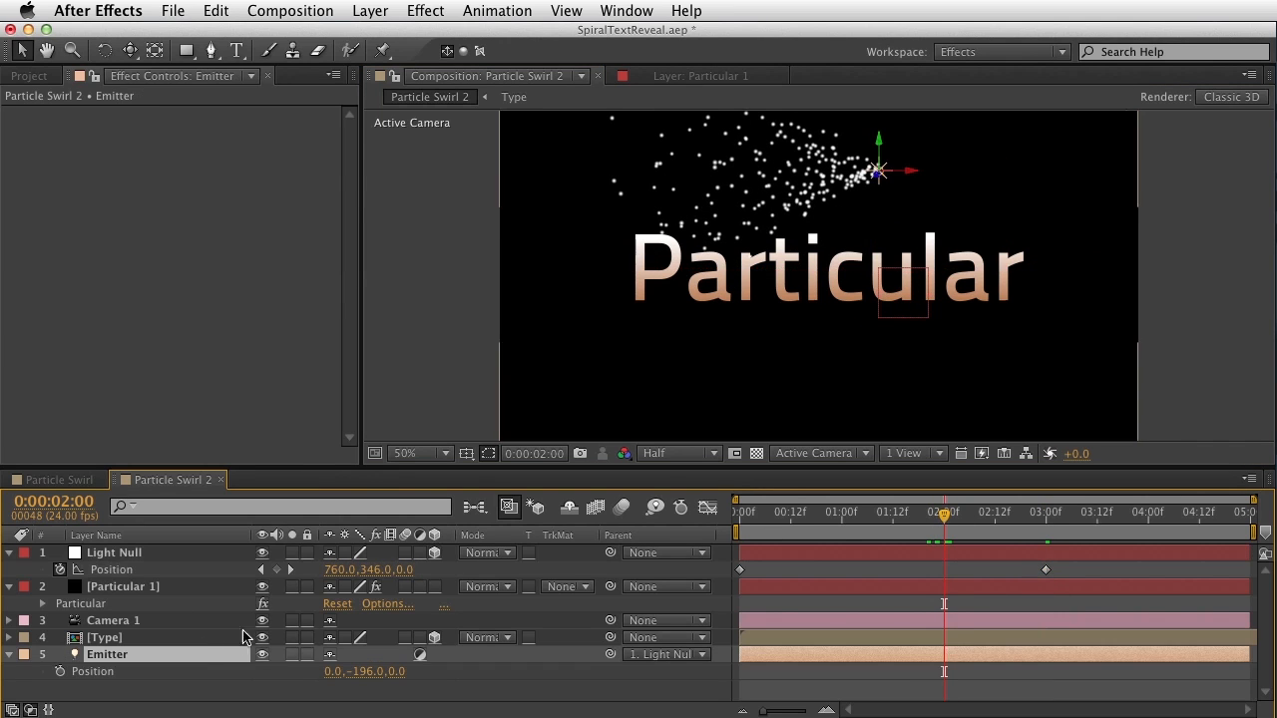
left_click(60, 671)
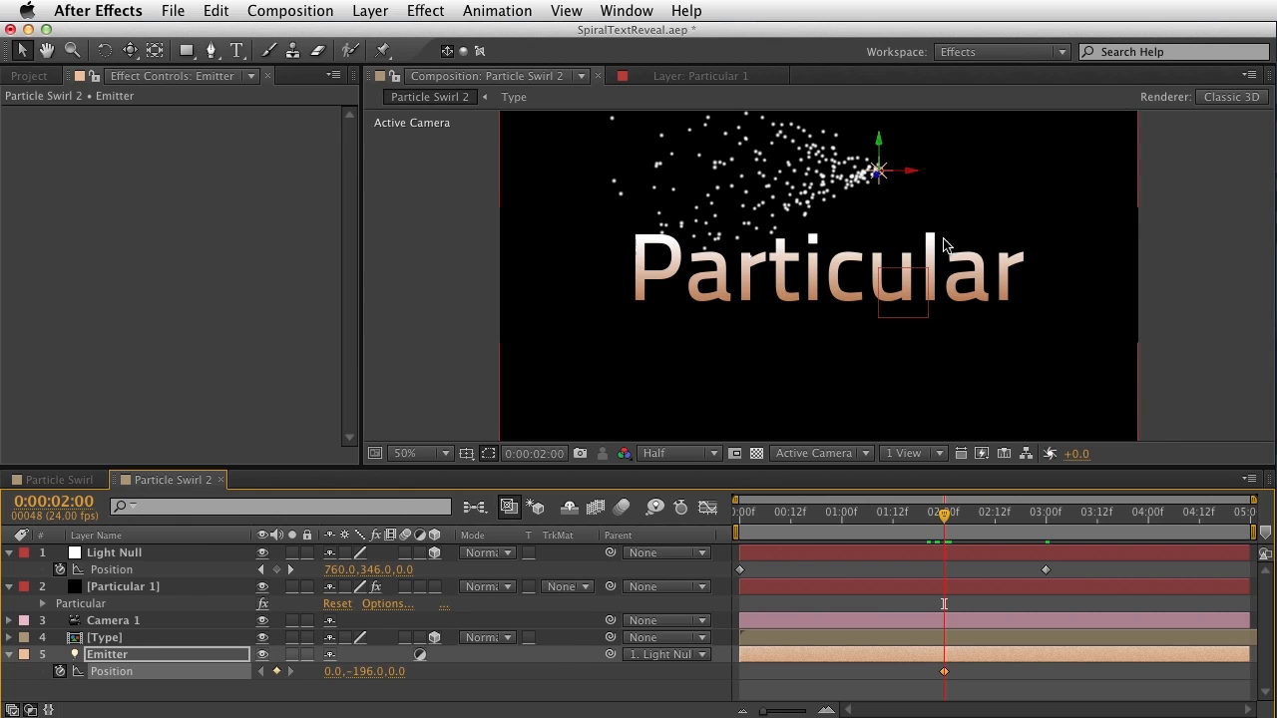
left_click(1046, 512)
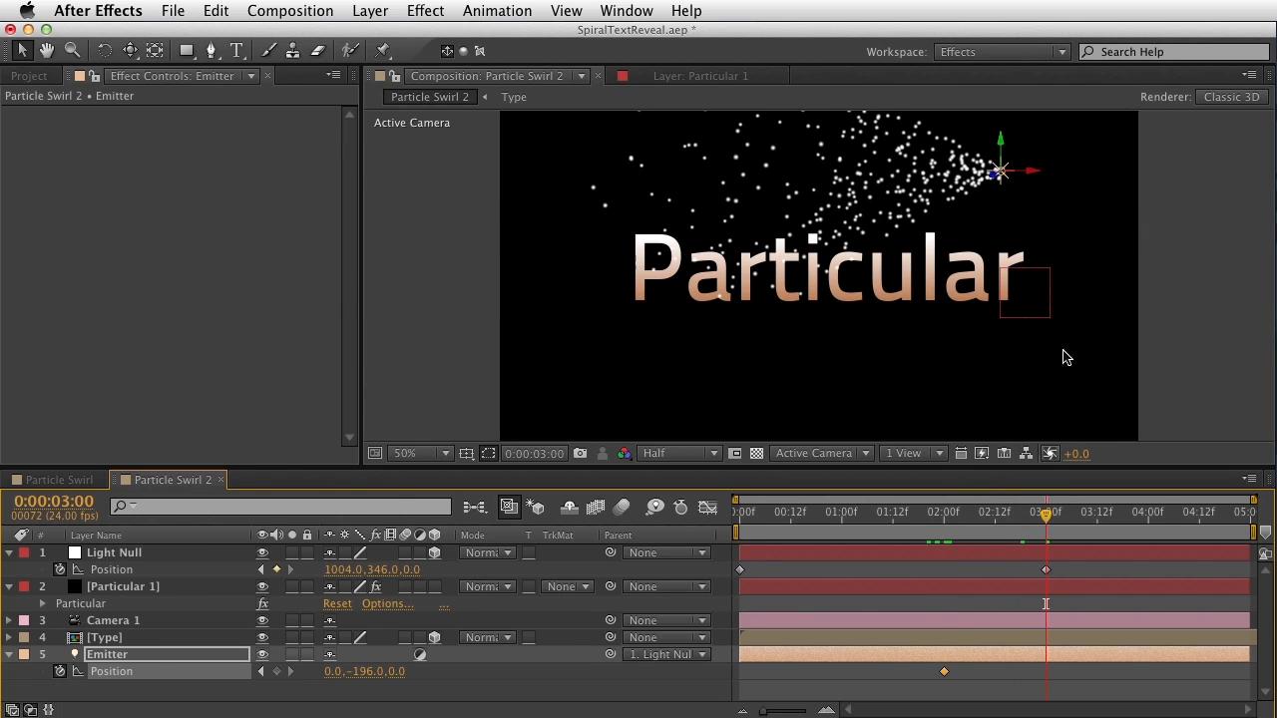
left_click_drag(1003, 143, 1008, 235)
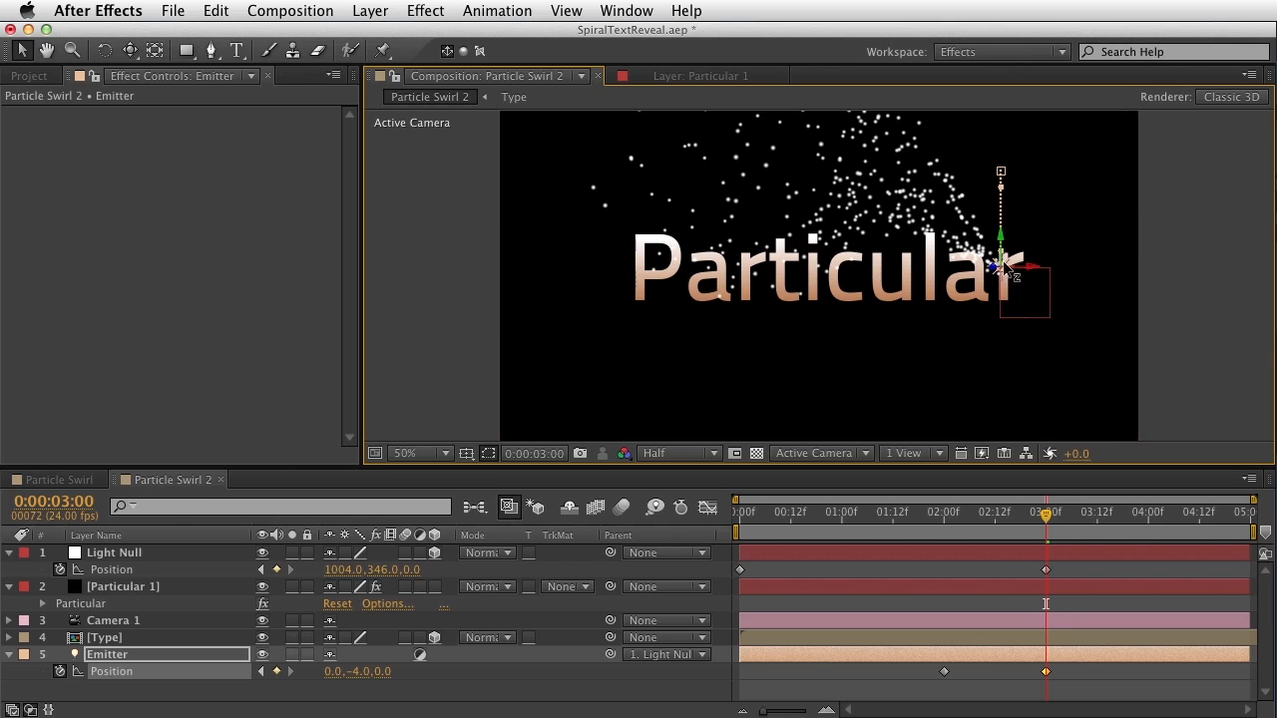
- Animate Light Null's X Rotation with a keyframe at the first frame and four full revolutions at 3:00
left_click(744, 526)
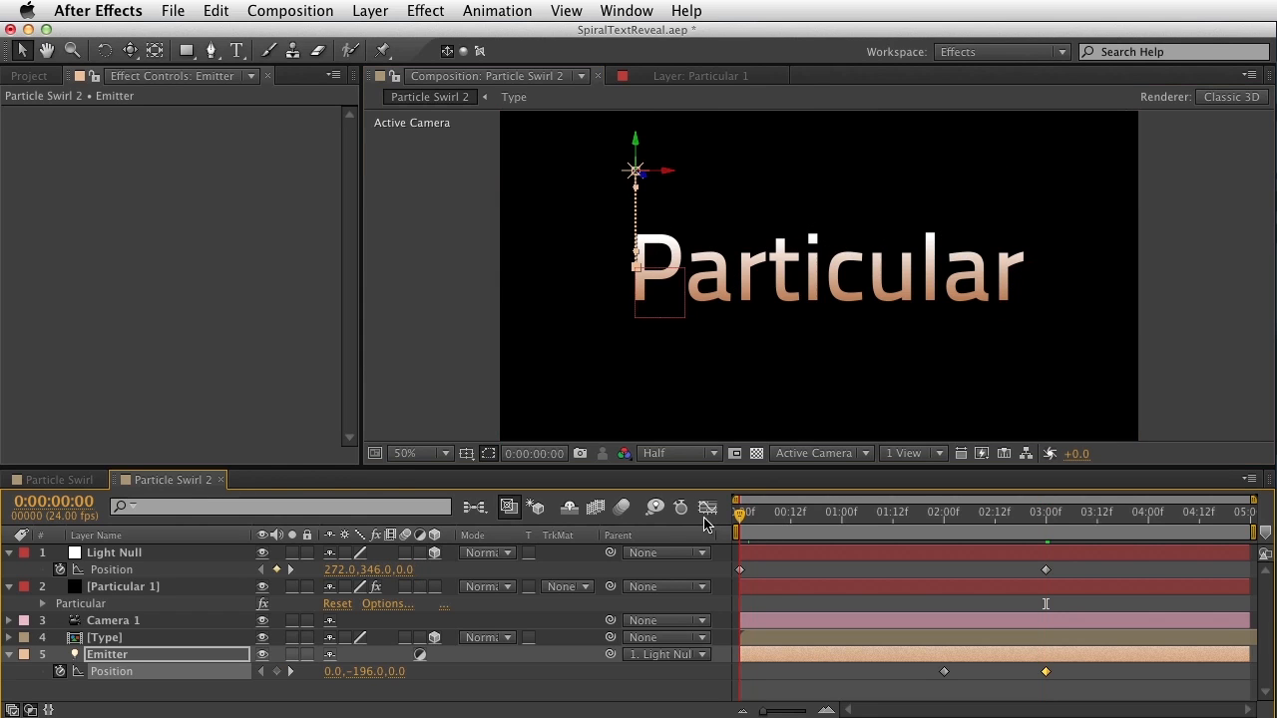
left_click(150, 555)
key("r")
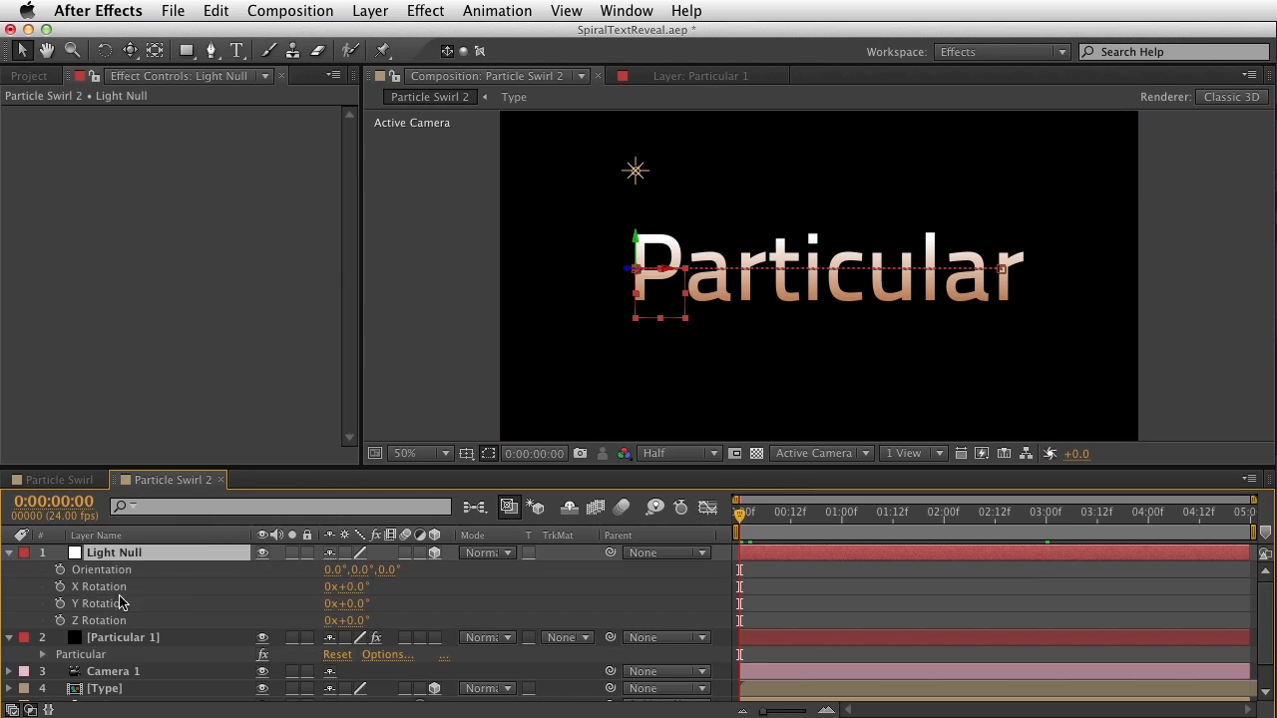
left_click(60, 587)
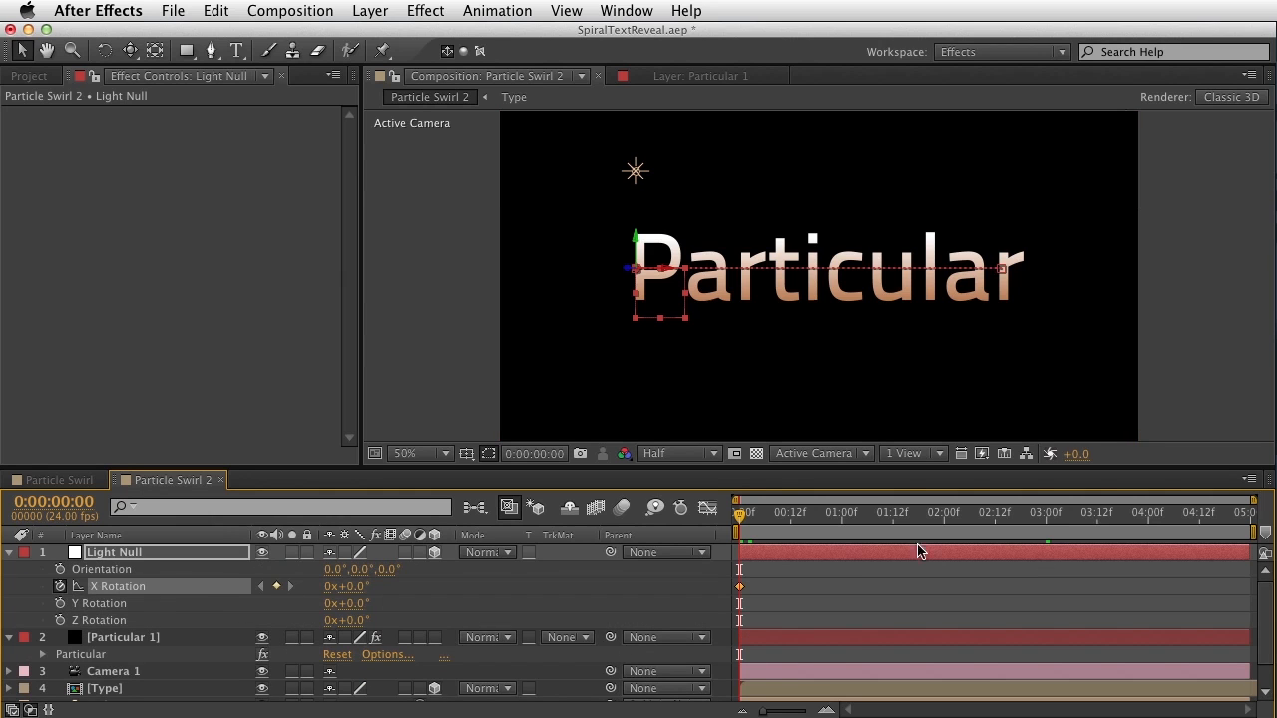
left_click_drag(962, 529, 1047, 555)
left_click(333, 587)
type("4")
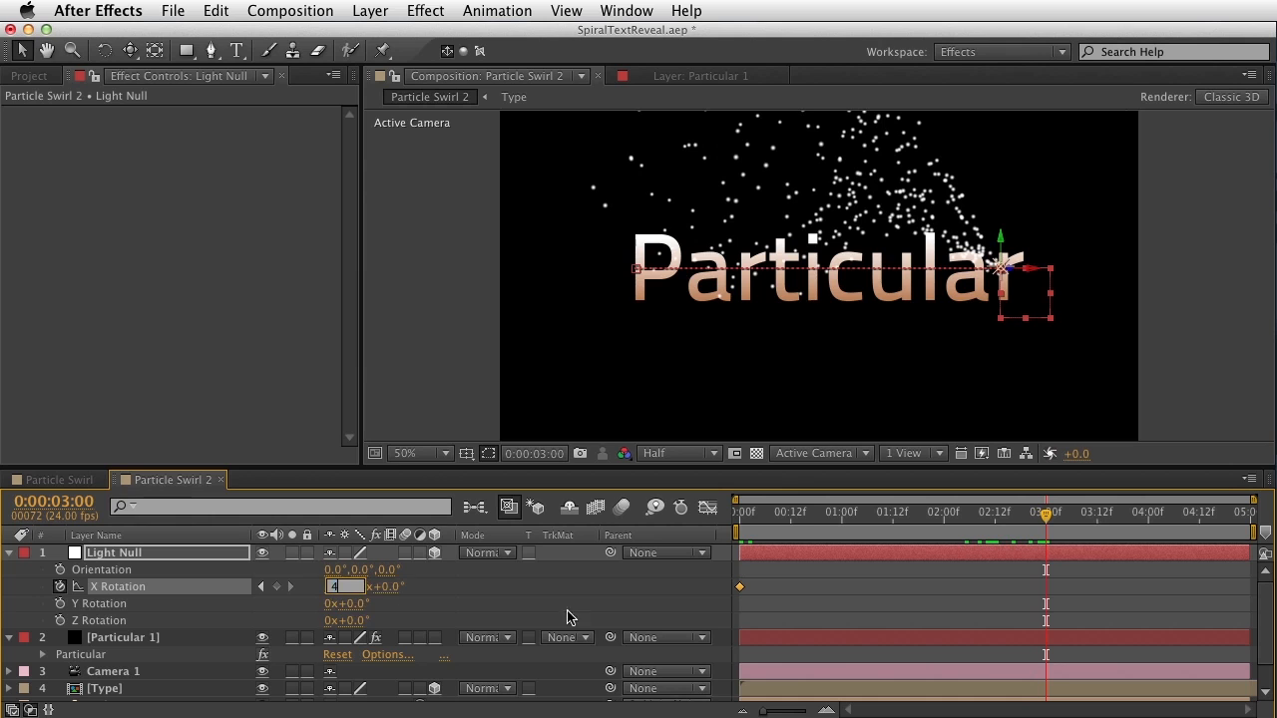
key("Return")
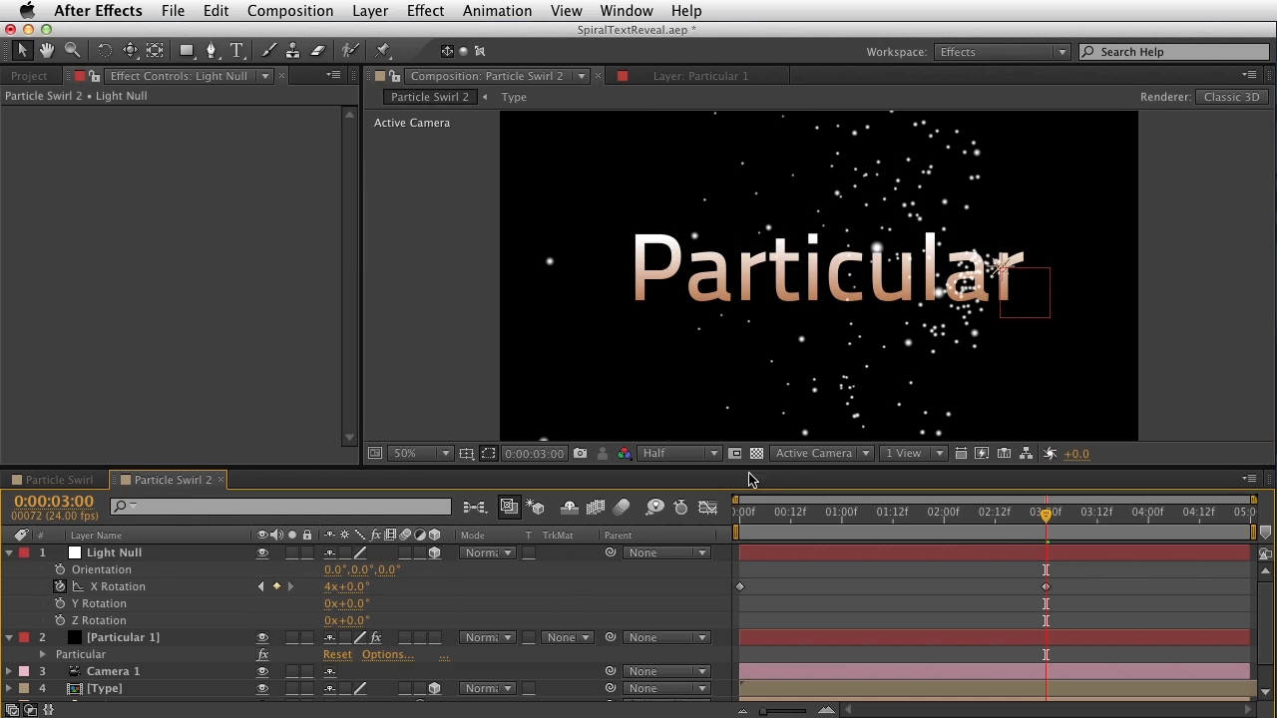
- Apply Easy Ease to Light Null's X Rotation keyframe at 3:00, preview the swirl, and collapse the layer's properties
left_click_drag(743, 534, 1006, 633)
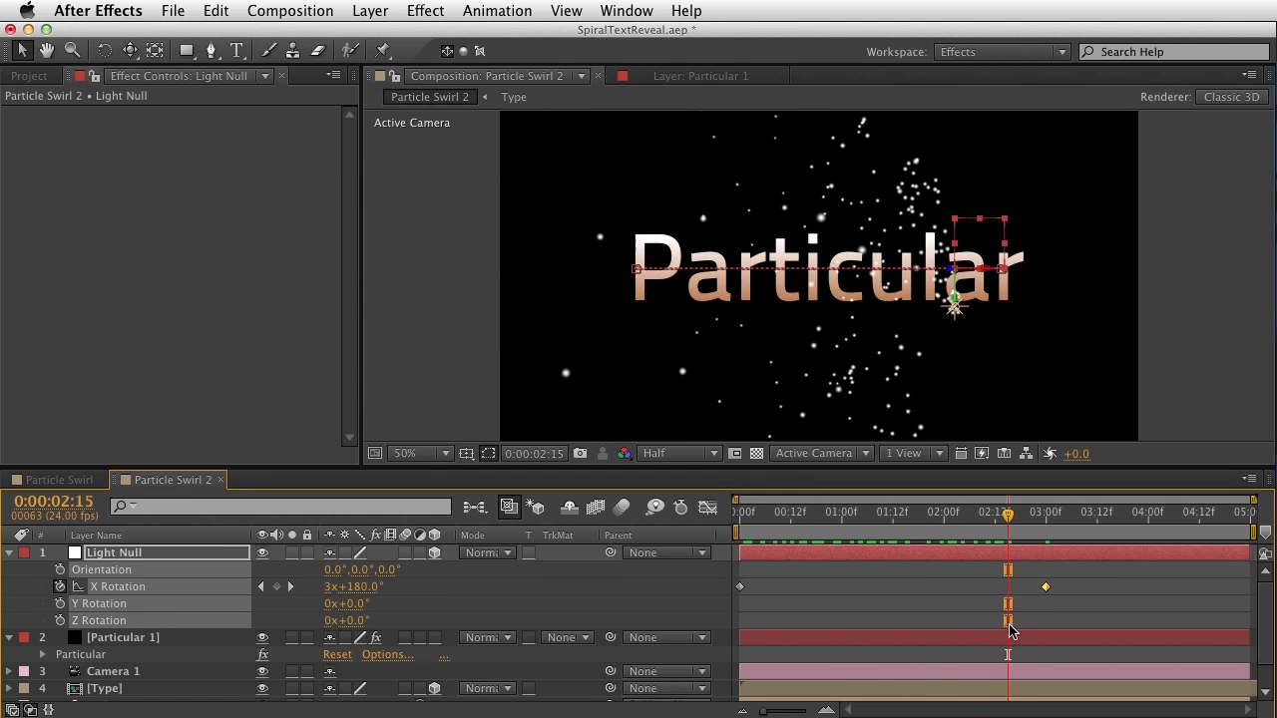
key("F9")
left_click_drag(883, 533, 1019, 544)
key("space")
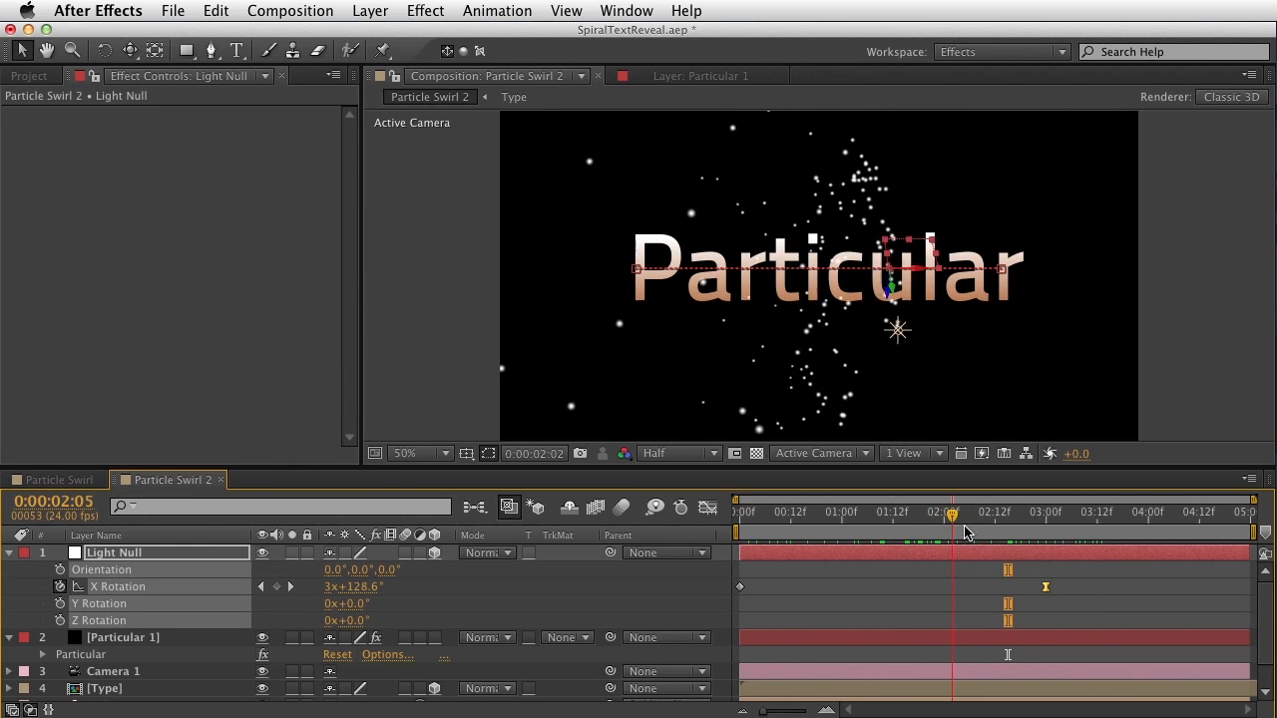
left_click(175, 558)
key("u")
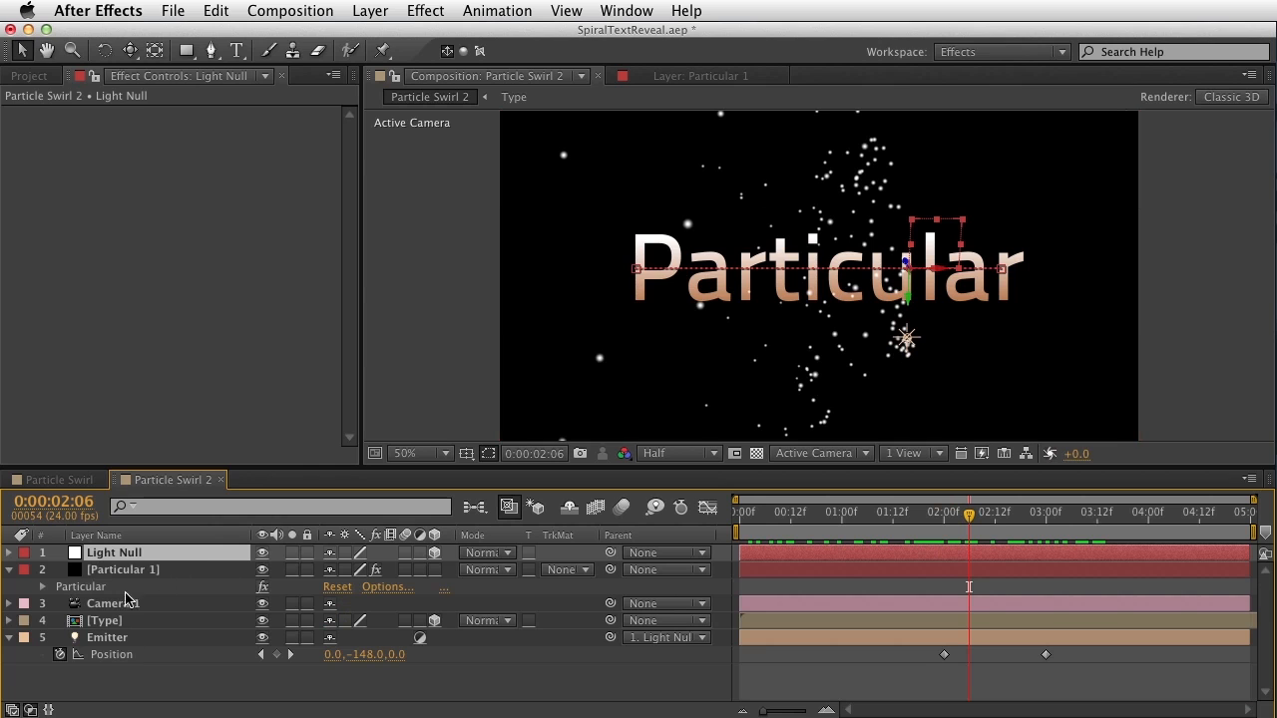
- Set Velocity from Motion to 0 in the Particular effect's emitter settings and preview the particles up to 1:14
double_click(100, 654)
scroll(140, 374, "down", 1)
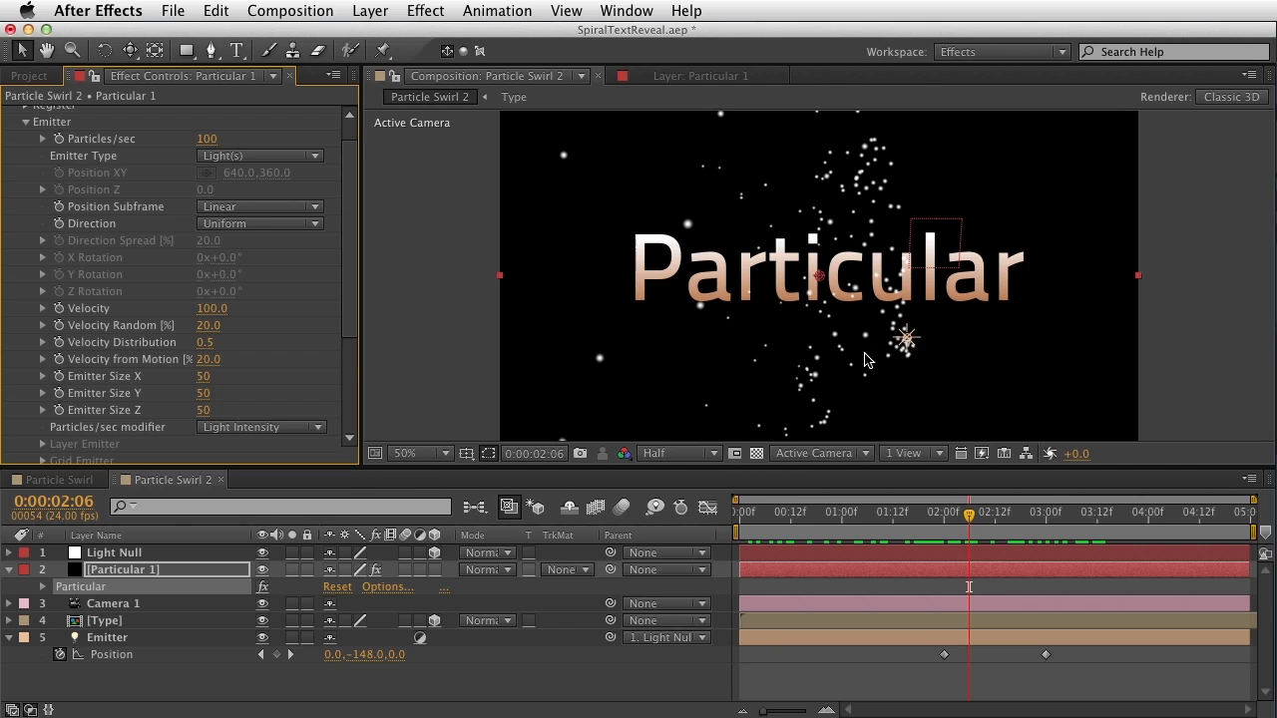
left_click(209, 359)
type("0")
key("Return")
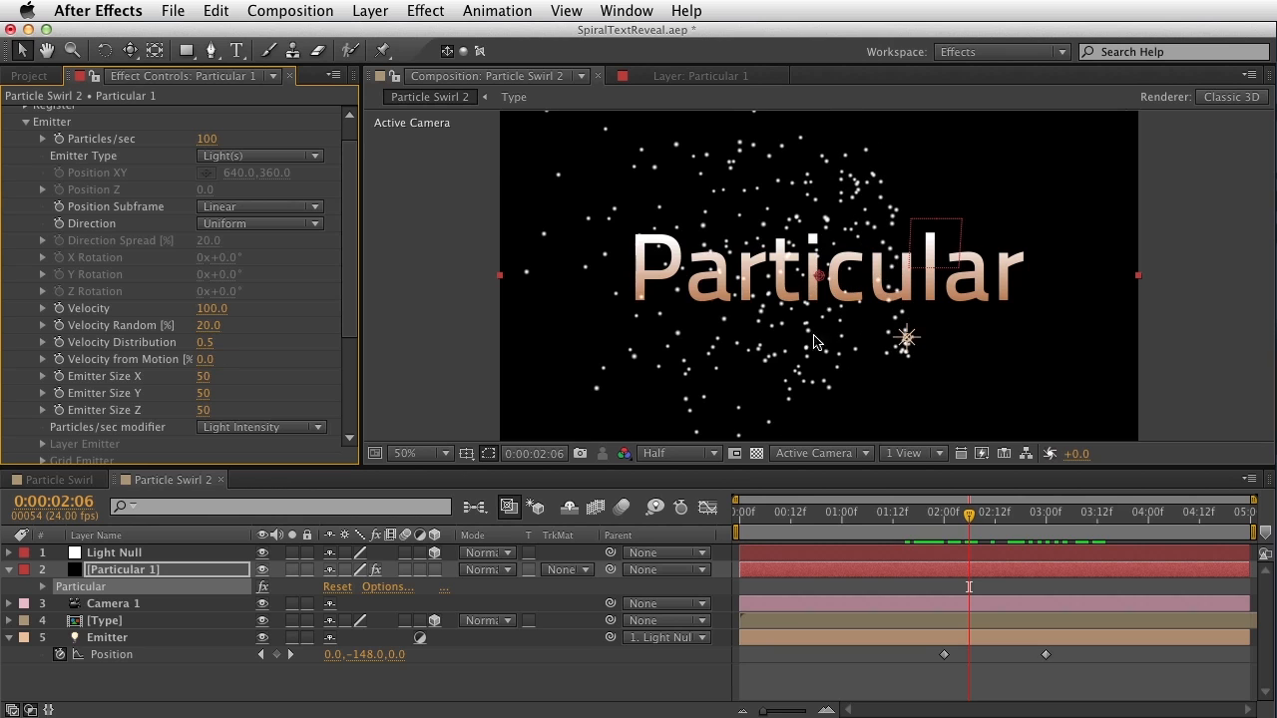
left_click_drag(740, 516, 901, 519)
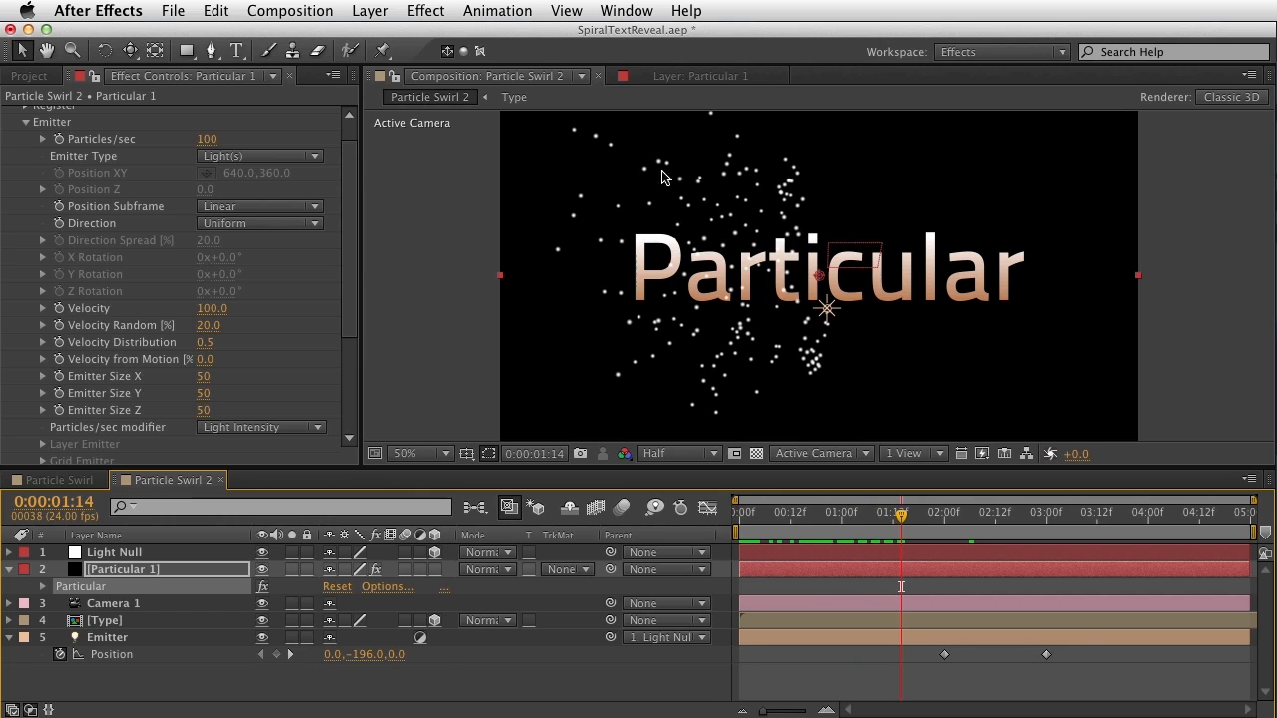
- Set the Particular emitter's Velocity to 0 and preview the particle trail up to 1:21
left_click(213, 310)
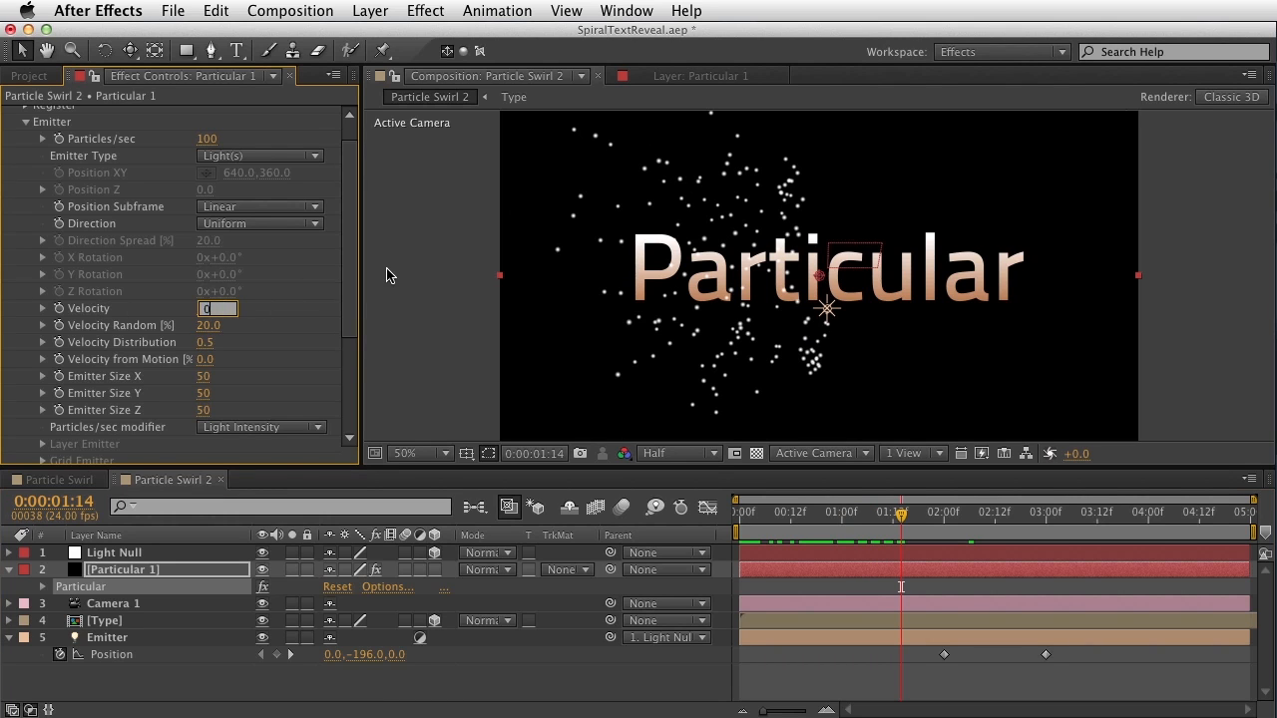
key("Return")
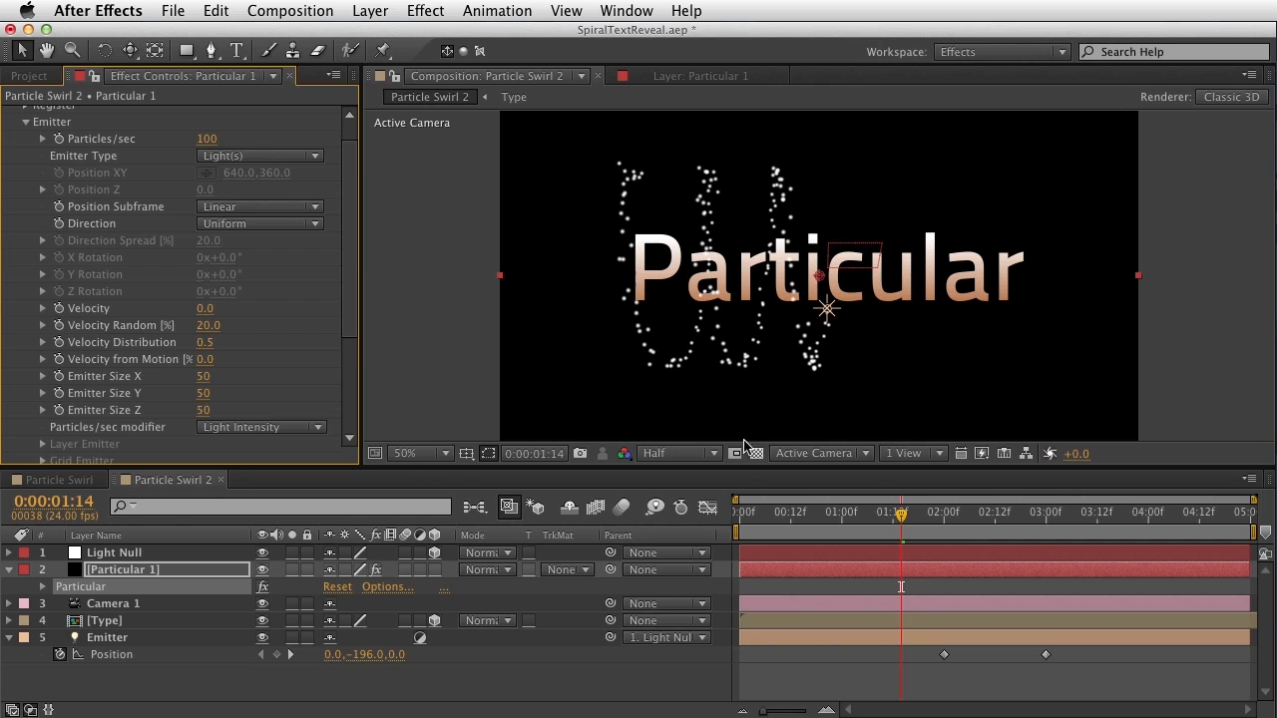
left_click(765, 513)
left_click_drag(774, 523, 931, 540)
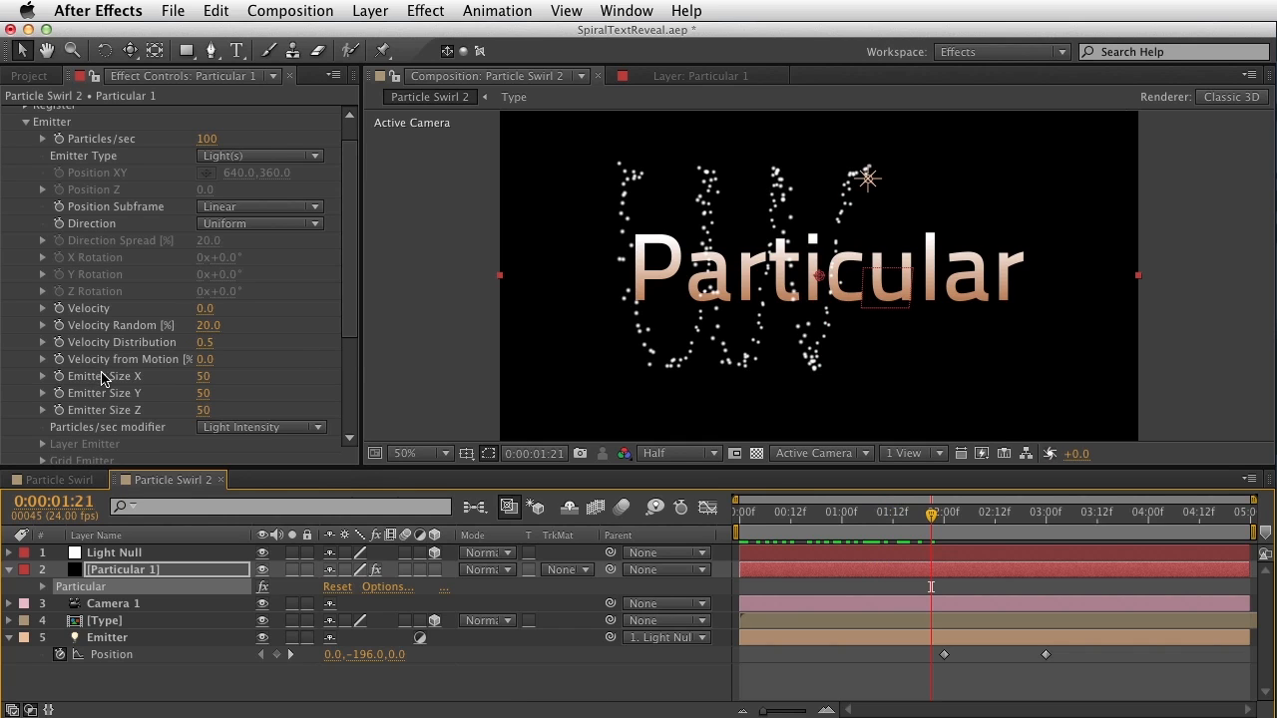
- Set the Particular emitter's Emitter Size X, Y and Z to 0
left_click(207, 393)
key("Tab")
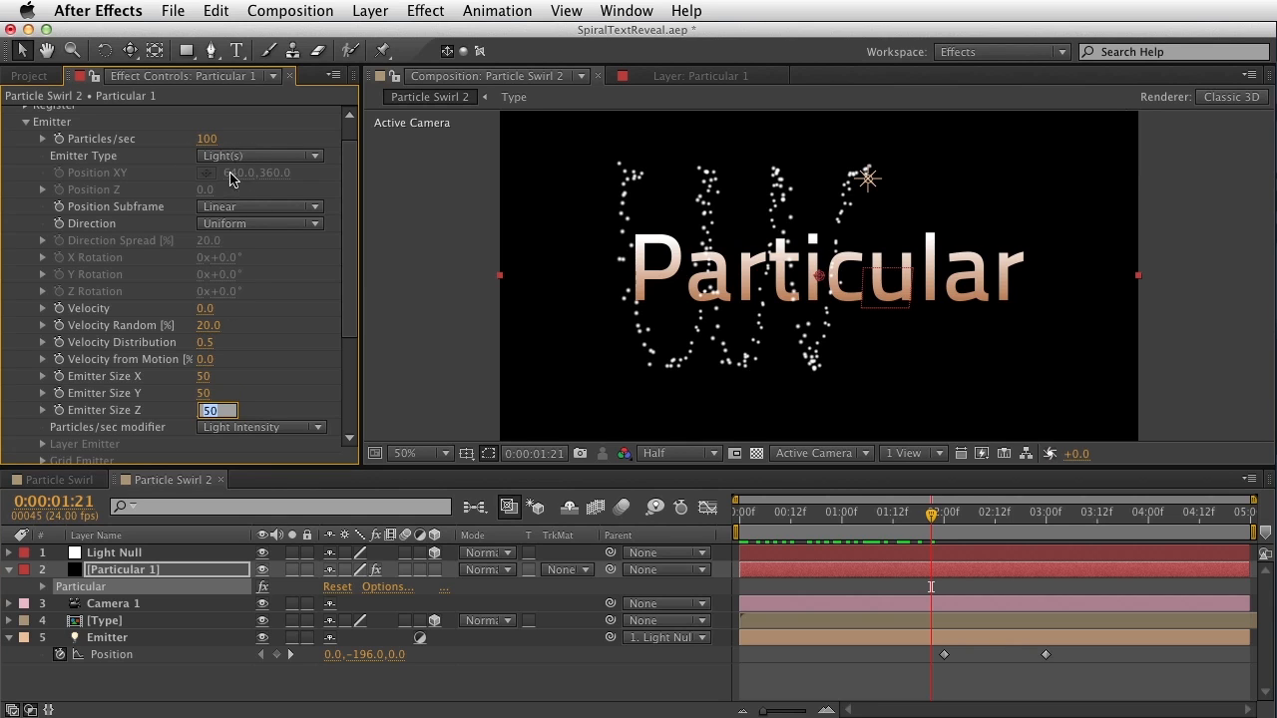
left_click(206, 376)
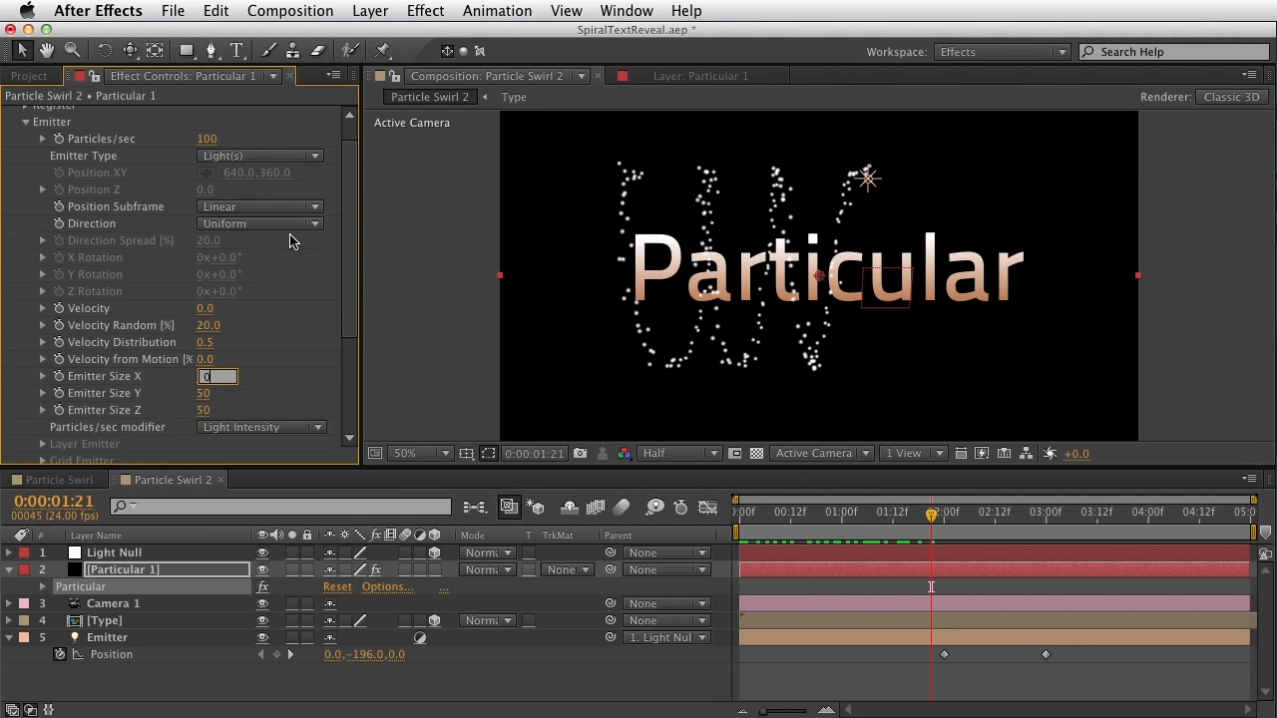
key("Tab")
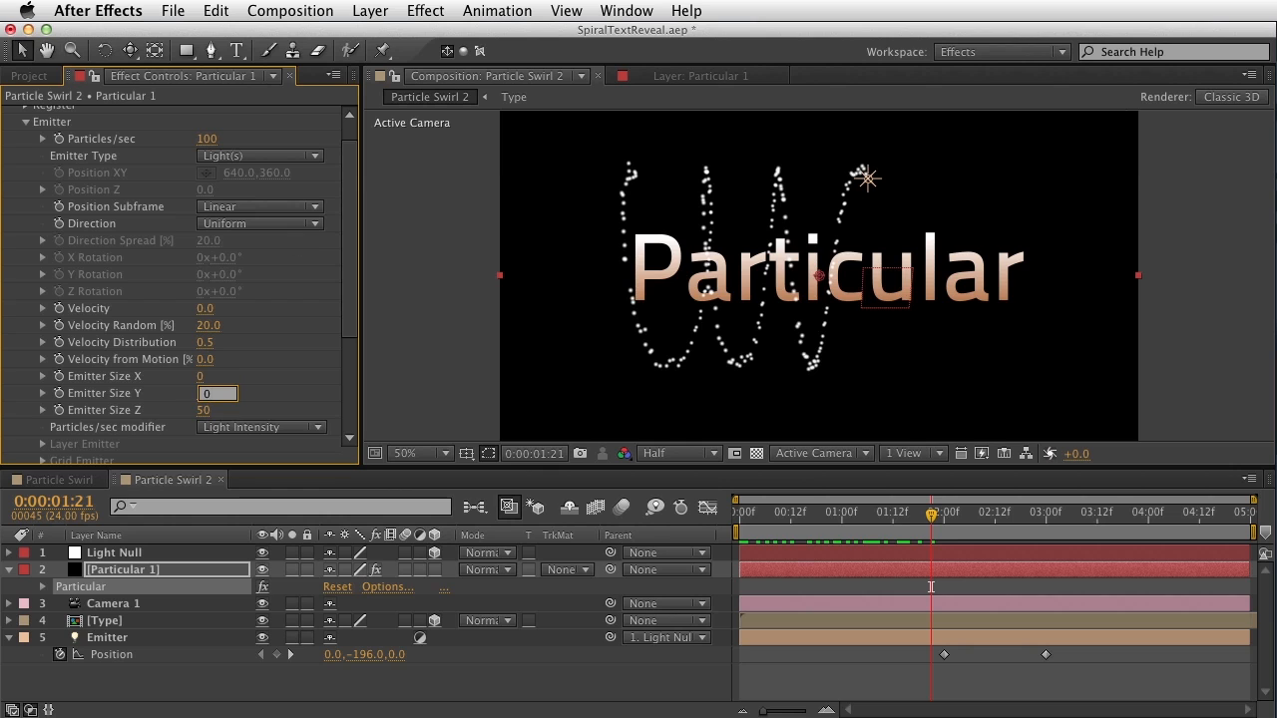
key("Tab")
type("0")
key("Return")
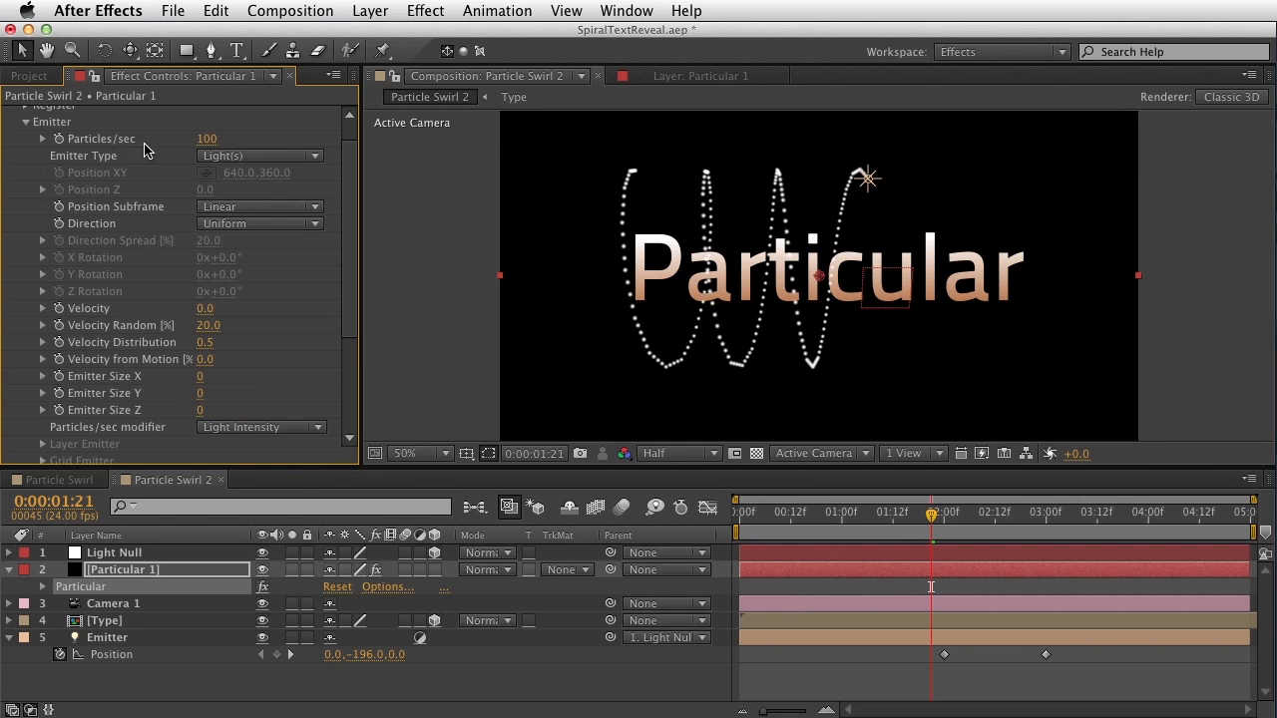
- Raise Particles/sec to 1130 and inspect the resulting stroke up close at 3:01
left_click_drag(205, 139, 263, 133)
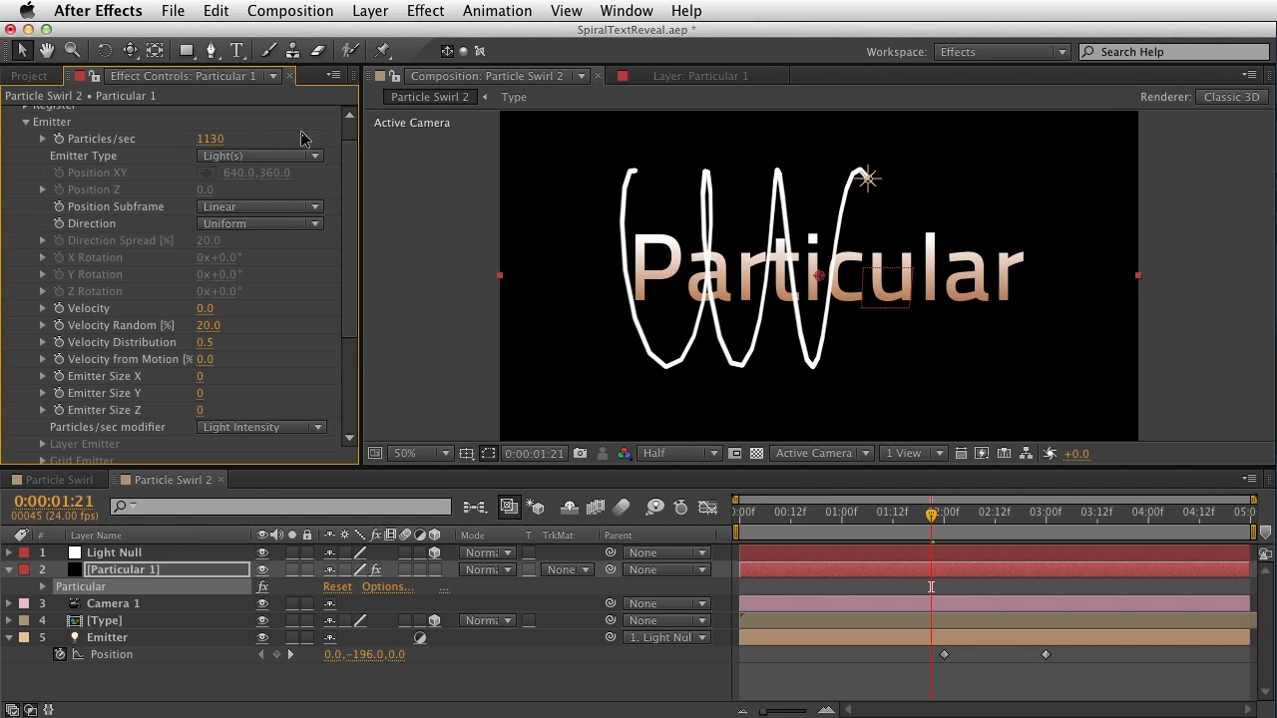
left_click_drag(758, 517, 1042, 551)
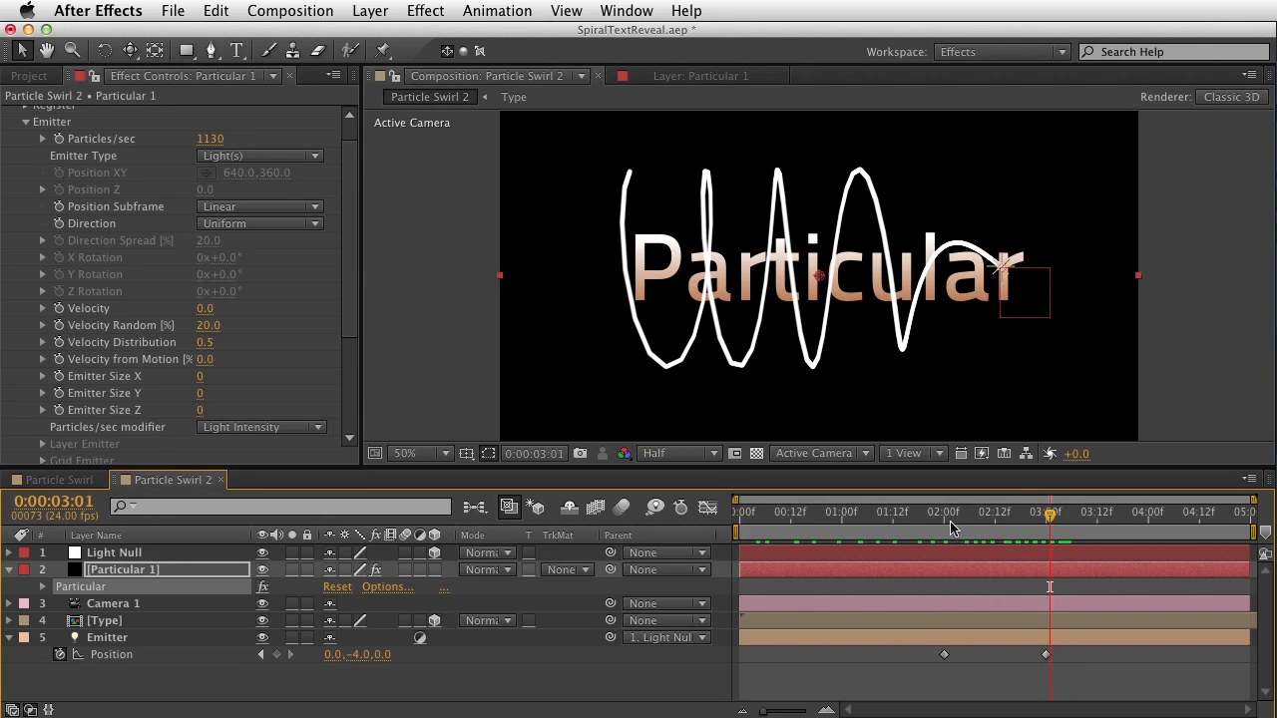
scroll(757, 318, "up", 2)
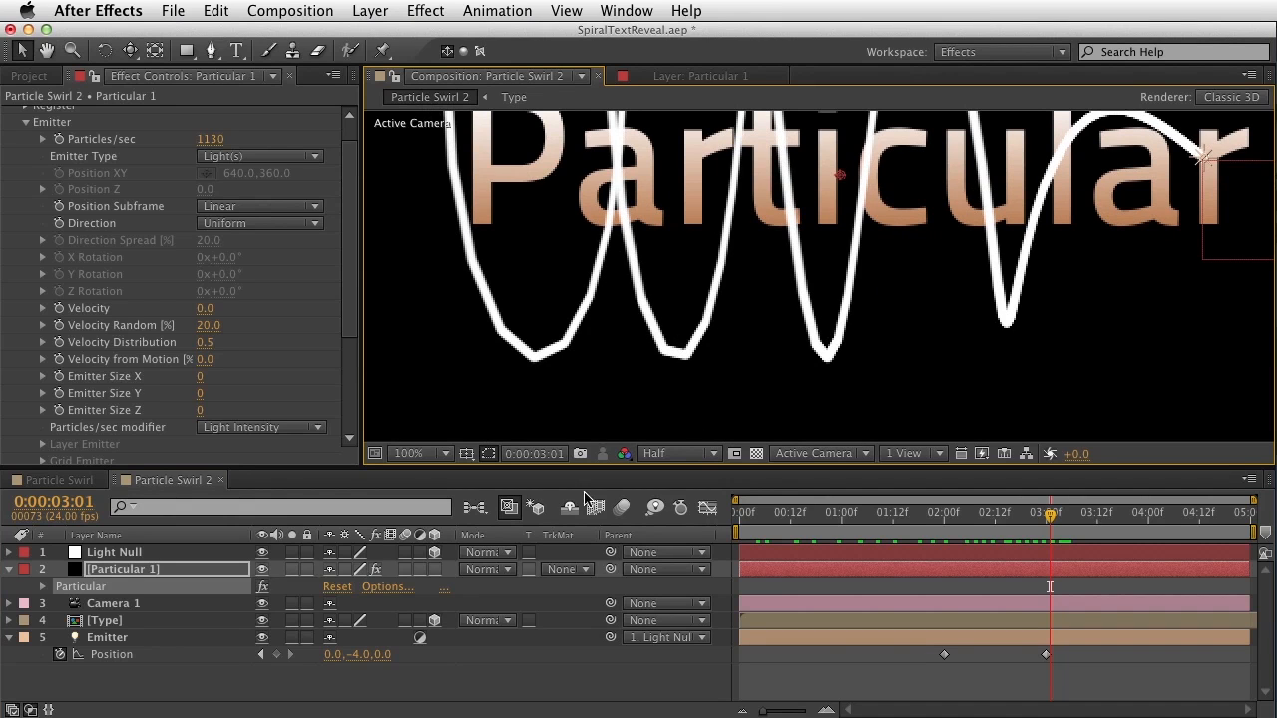
- Step frame by frame around 0:00:23 and examine how straight the particle stroke's segments are between the Emitter light's positions
left_click(251, 556)
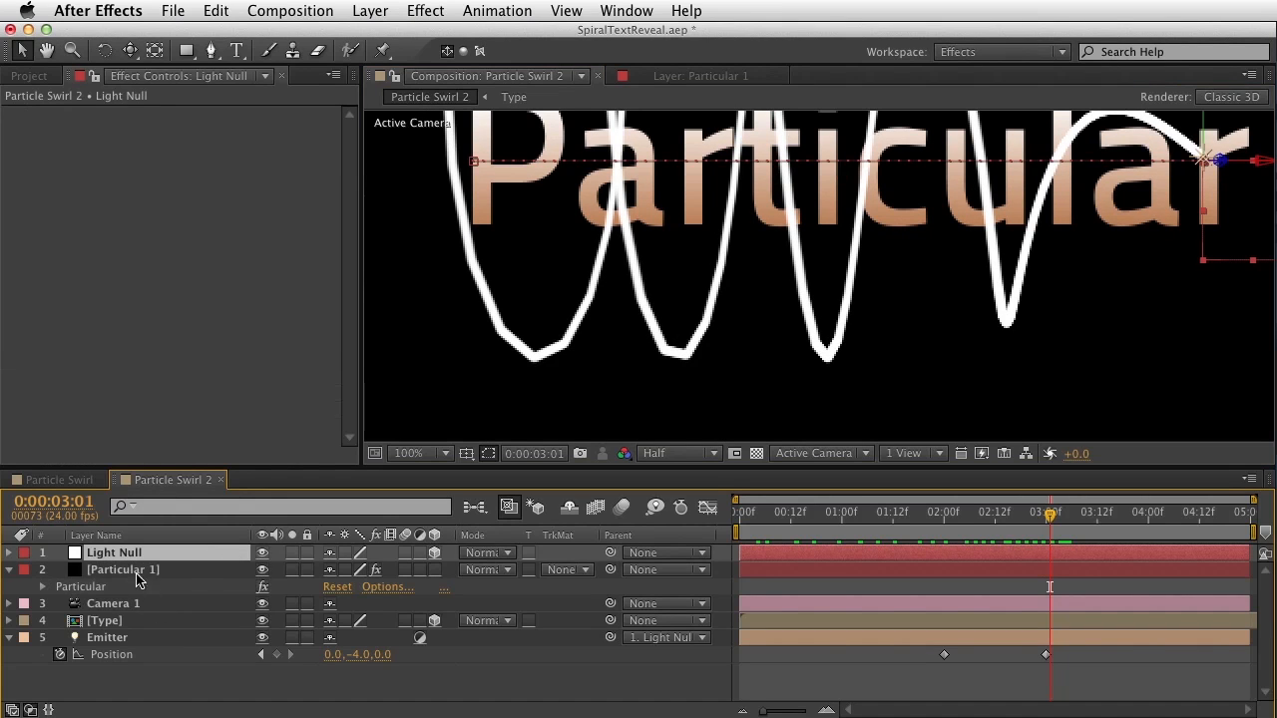
left_click(136, 644)
left_click_drag(784, 539, 826, 540)
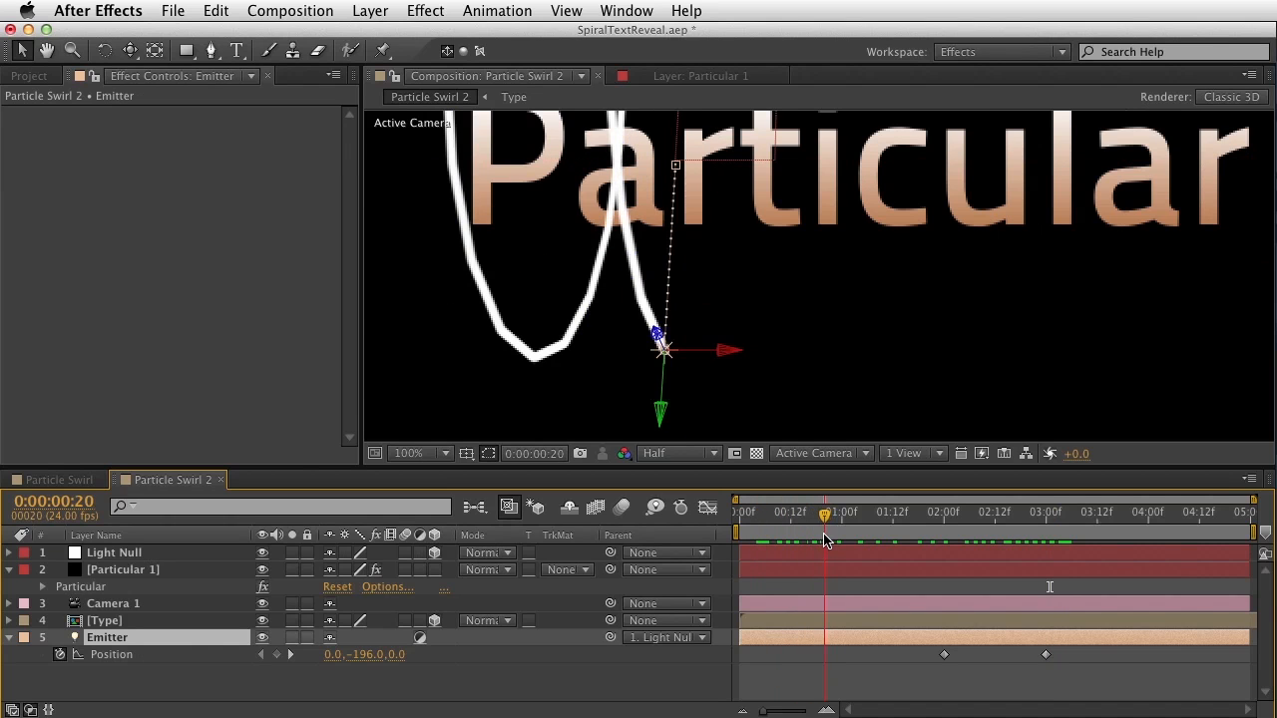
key("Page_Down")
key("Page_Down")
key("Page_Down")
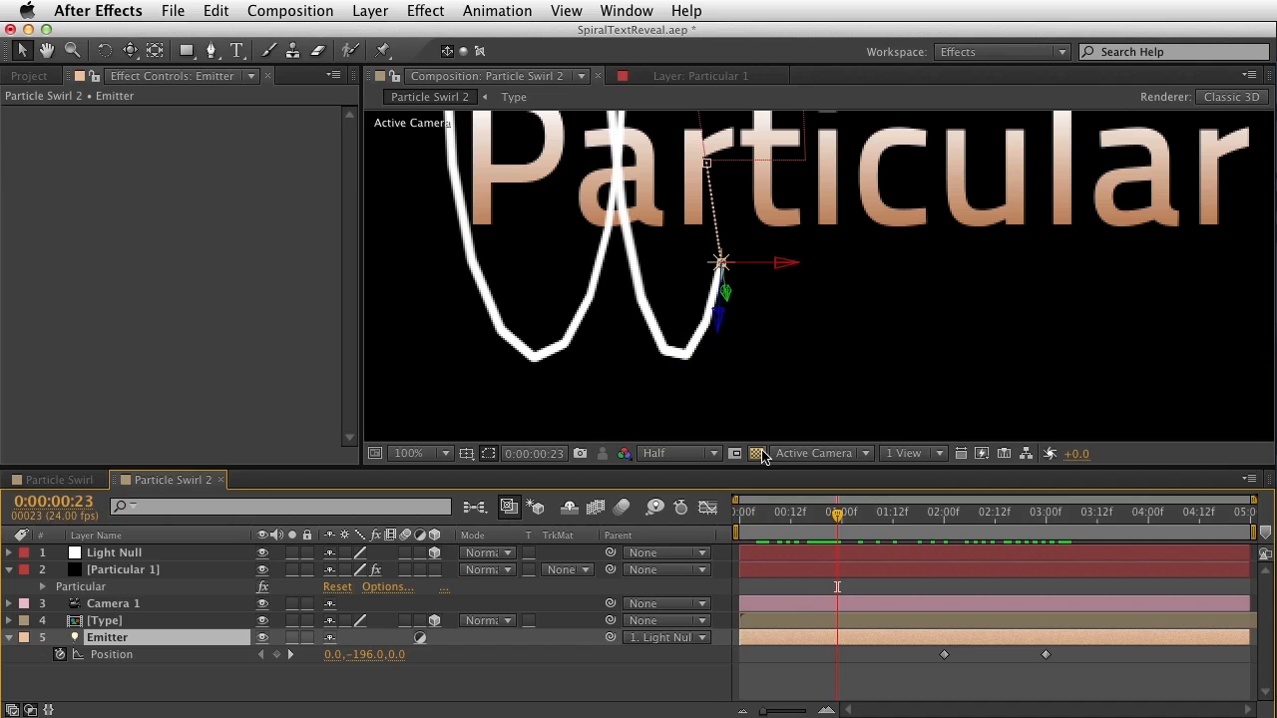
key("Page_Up")
key("Page_Up")
key("Page_Down")
key("Page_Down")
key("Page_Up")
key("Page_Up")
key("Page_Down")
key("Page_Down")
key("Page_Up")
key("Page_Down")
- Set the Particular emitter's Position Subframe to 10x Linear and preview the stroke's curves up to 2:17
left_click(123, 578)
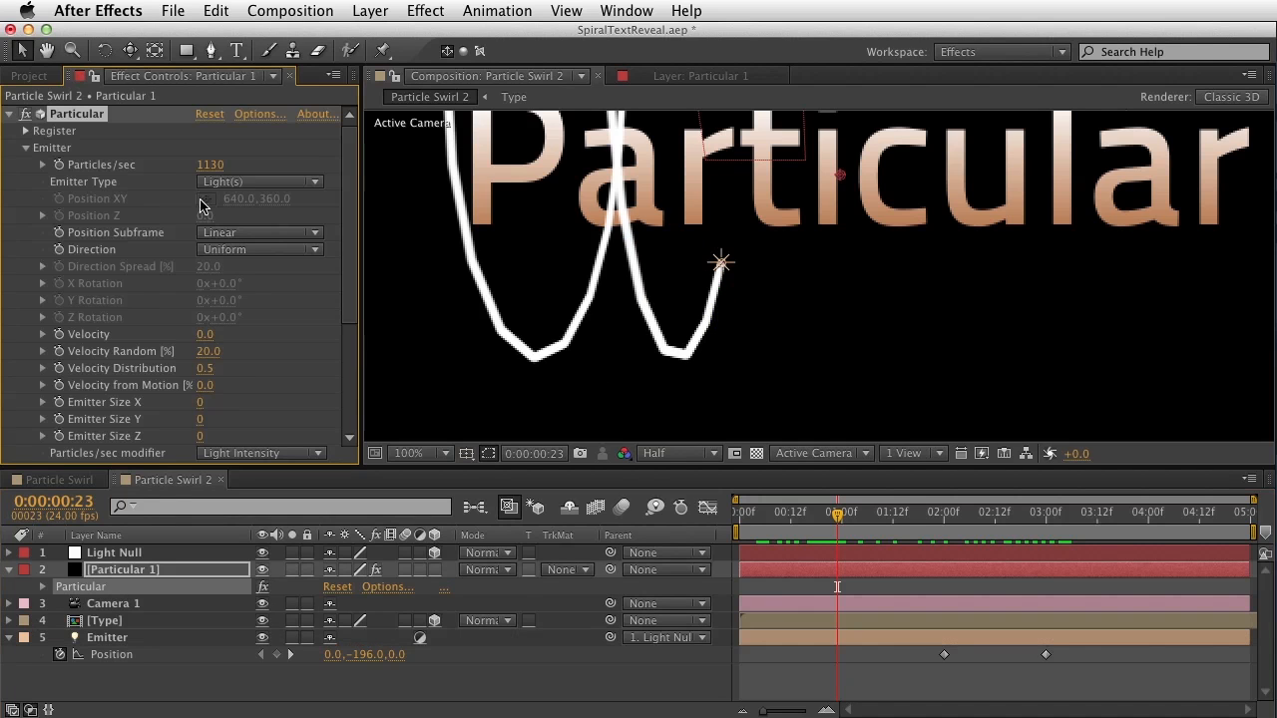
left_click(221, 235)
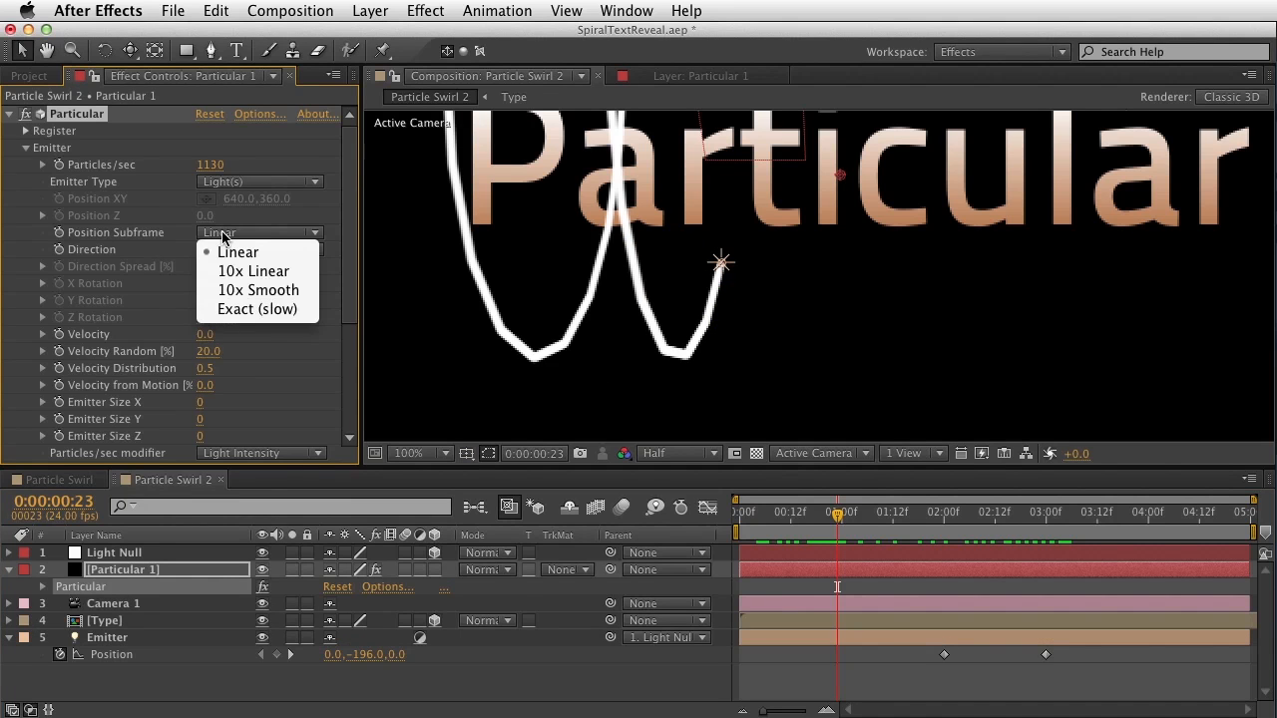
left_click(292, 275)
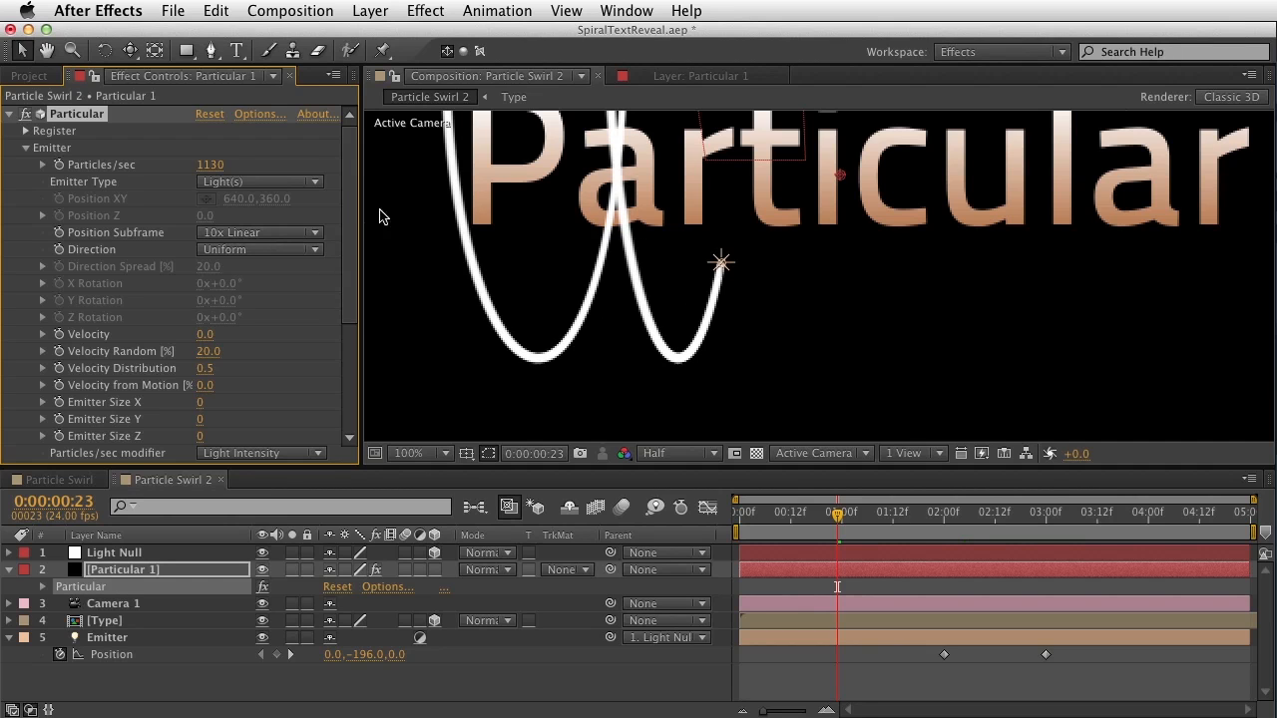
left_click(315, 235)
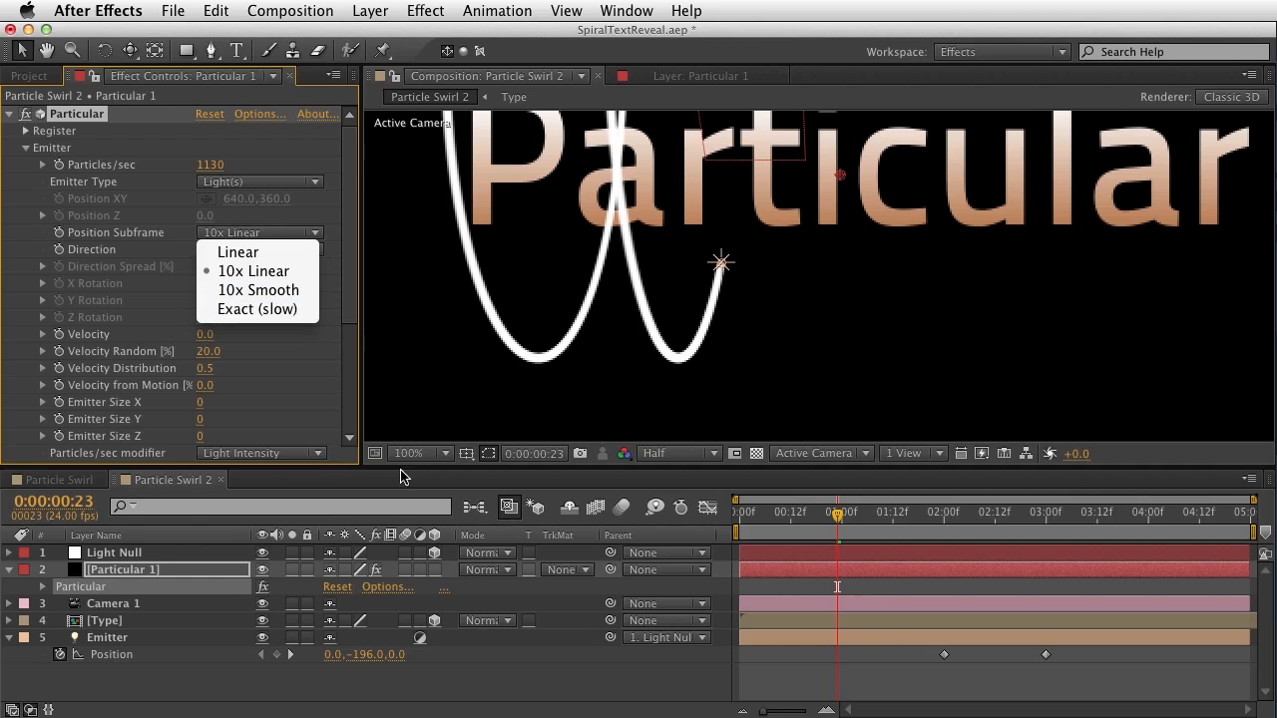
left_click(829, 558)
left_click_drag(784, 517, 854, 534)
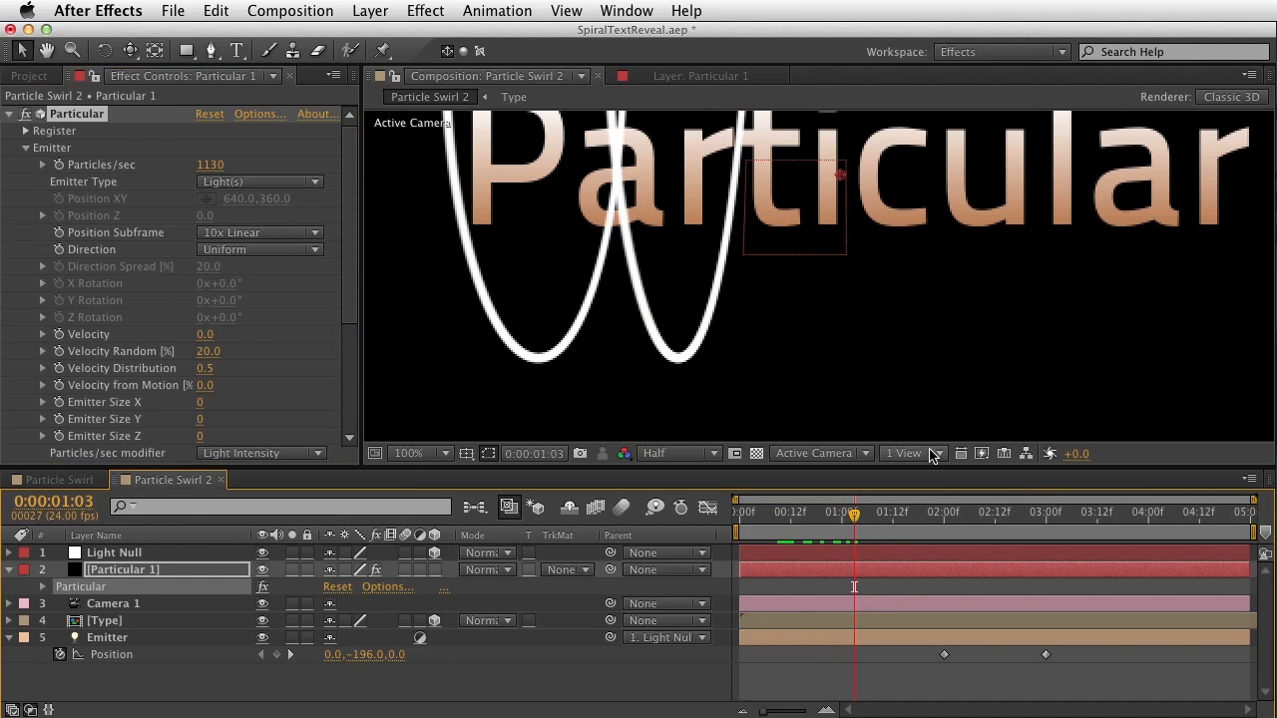
key("comma")
left_click_drag(843, 524, 1016, 544)
- Add a new null object directly above the Camera 1 layer
left_click(115, 604)
left_click(370, 10)
mouse_move(367, 37)
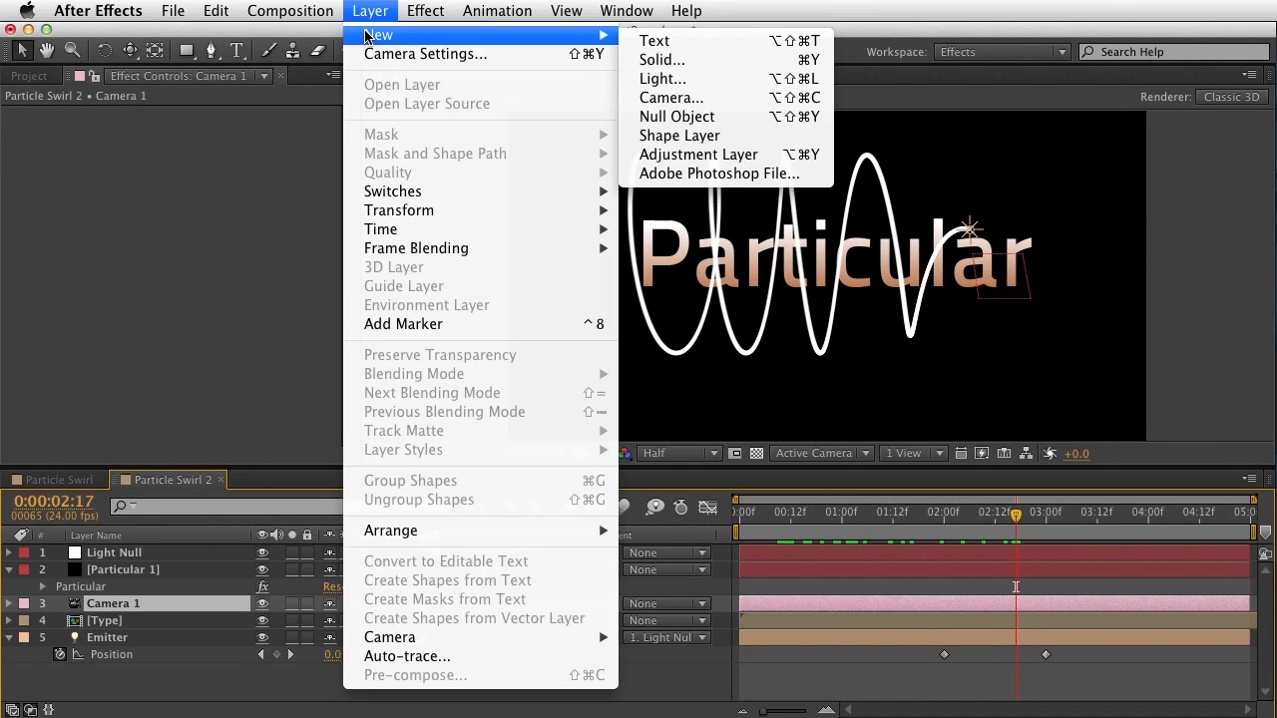
left_click(703, 119)
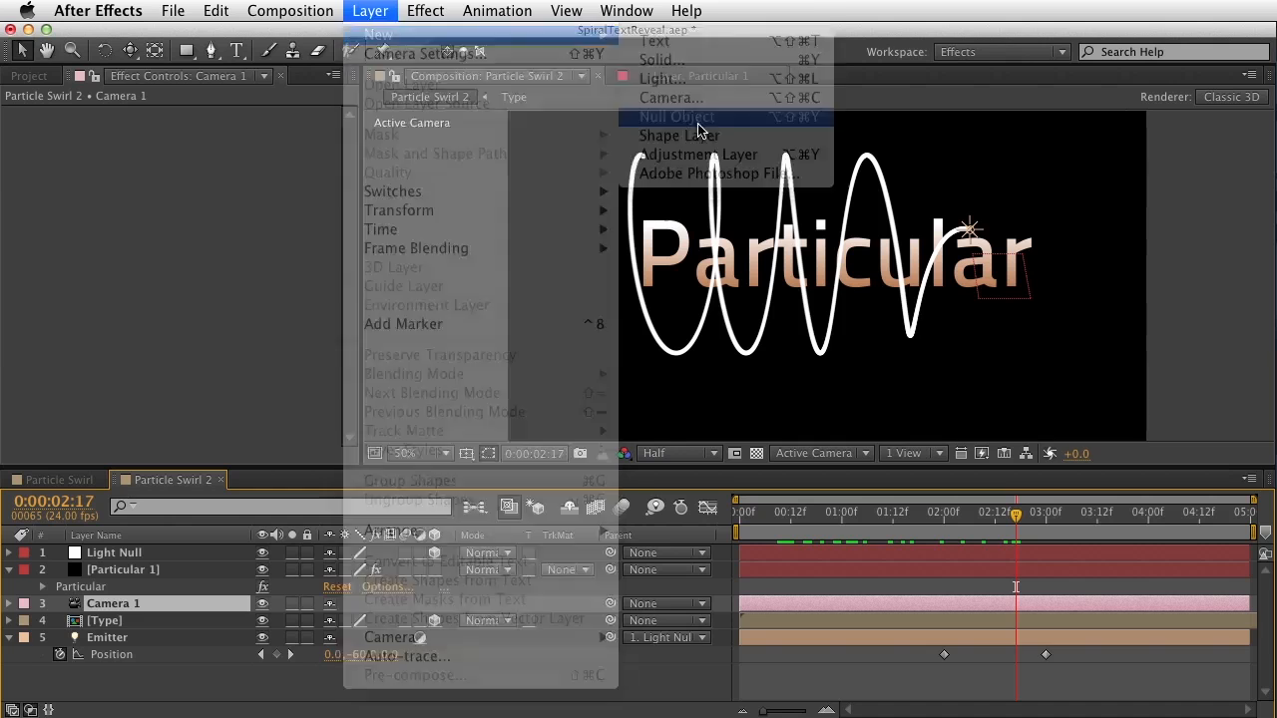
left_click_drag(135, 621, 135, 619)
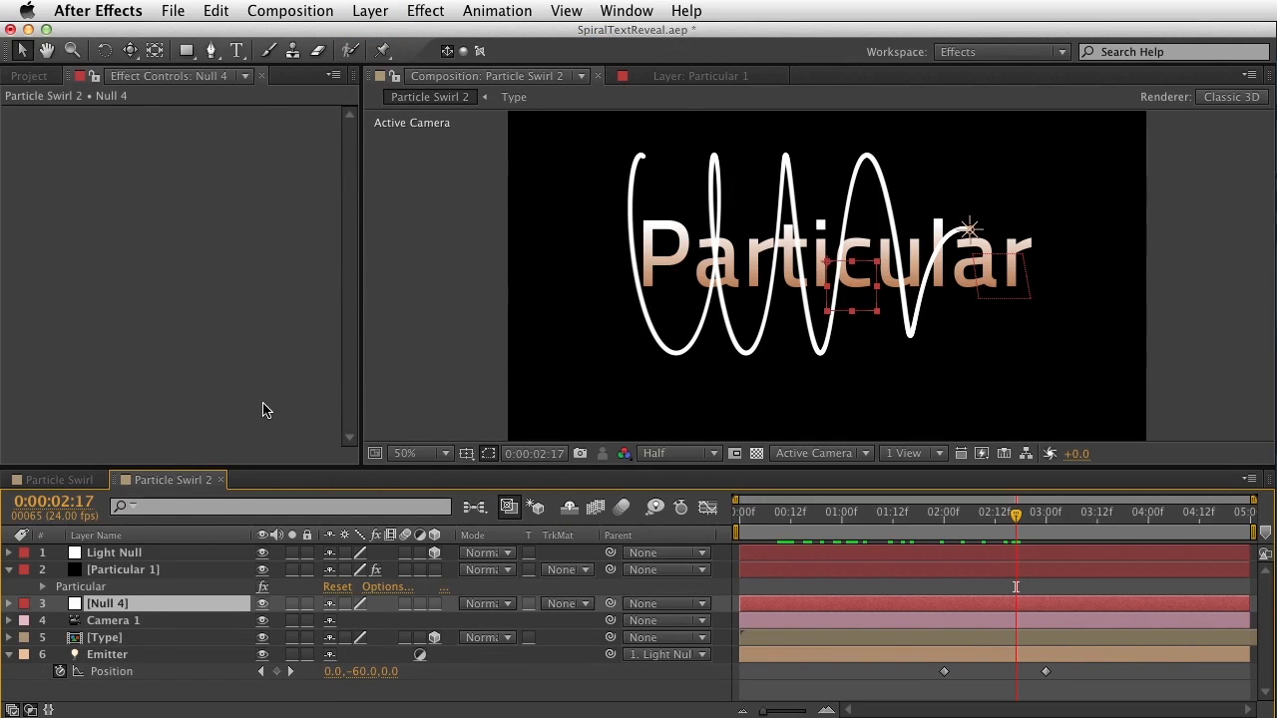
- Rename the new null Cam Null and make it a 3D layer
key("super+shift+y")
type("Cam Null")
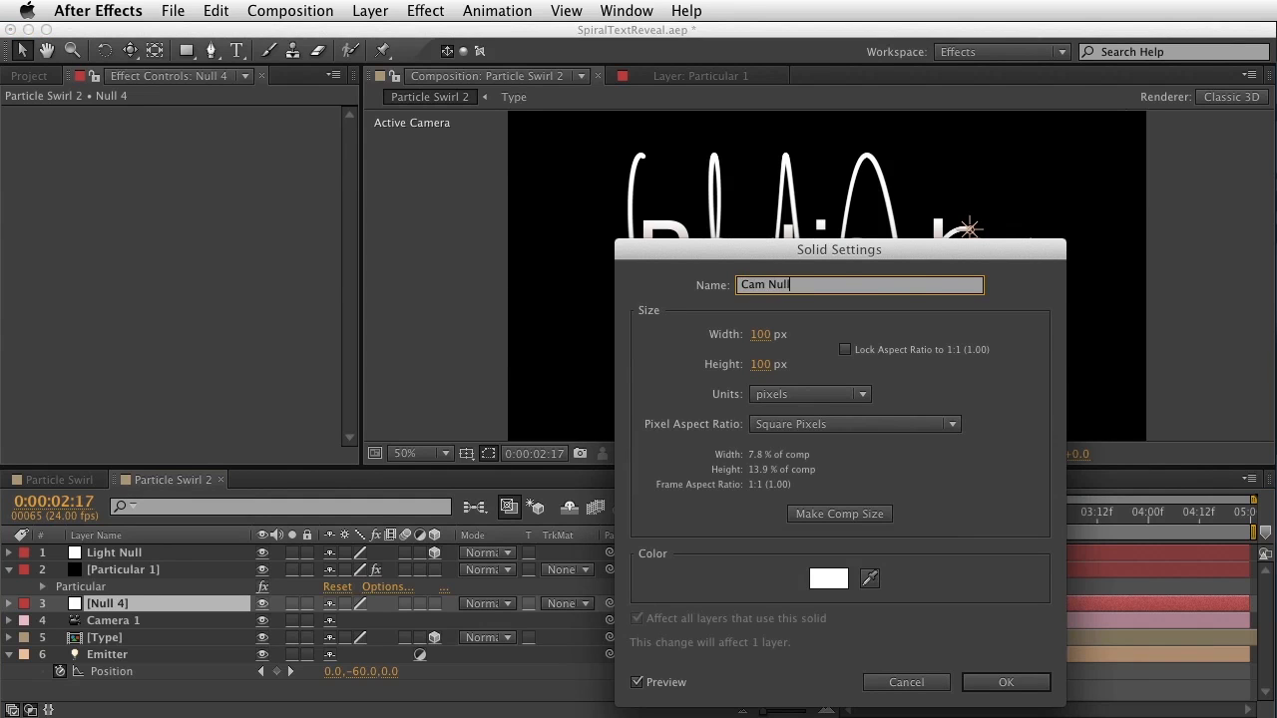
key("Return")
left_click(434, 604)
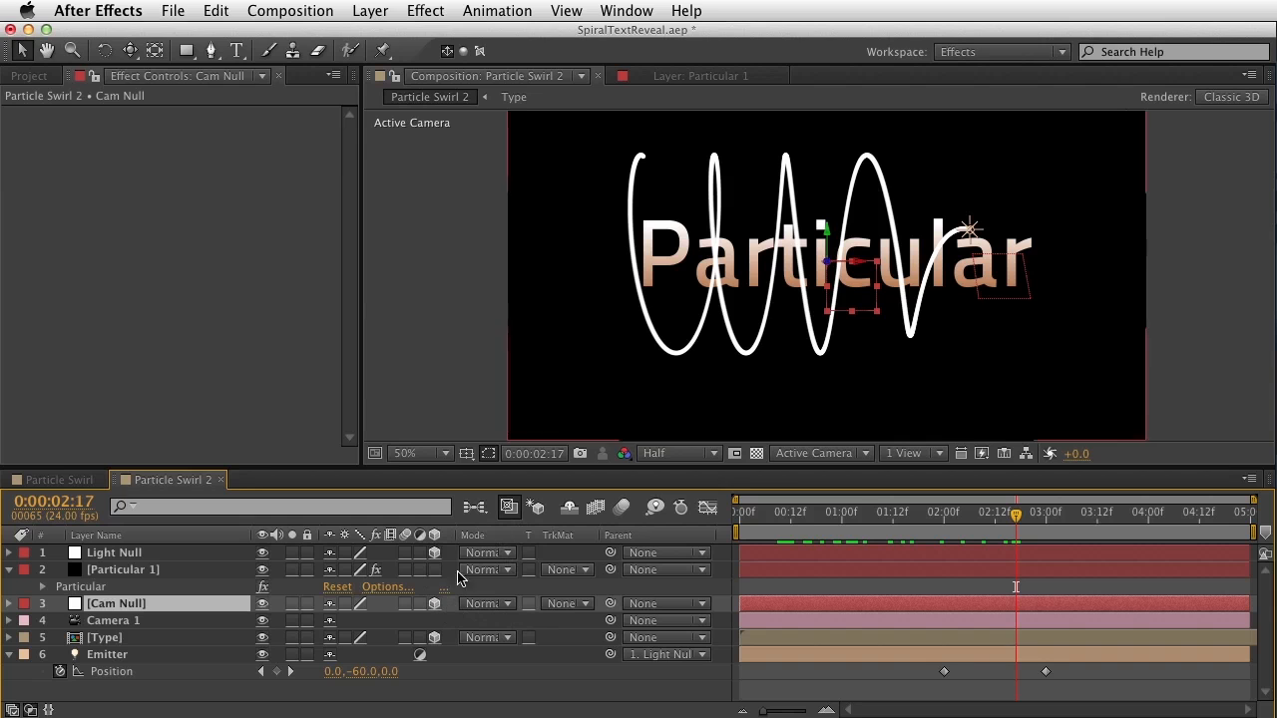
- Parent Camera 1 to Cam Null and reveal the null's rotation properties to test its Y Rotation
left_click(155, 620)
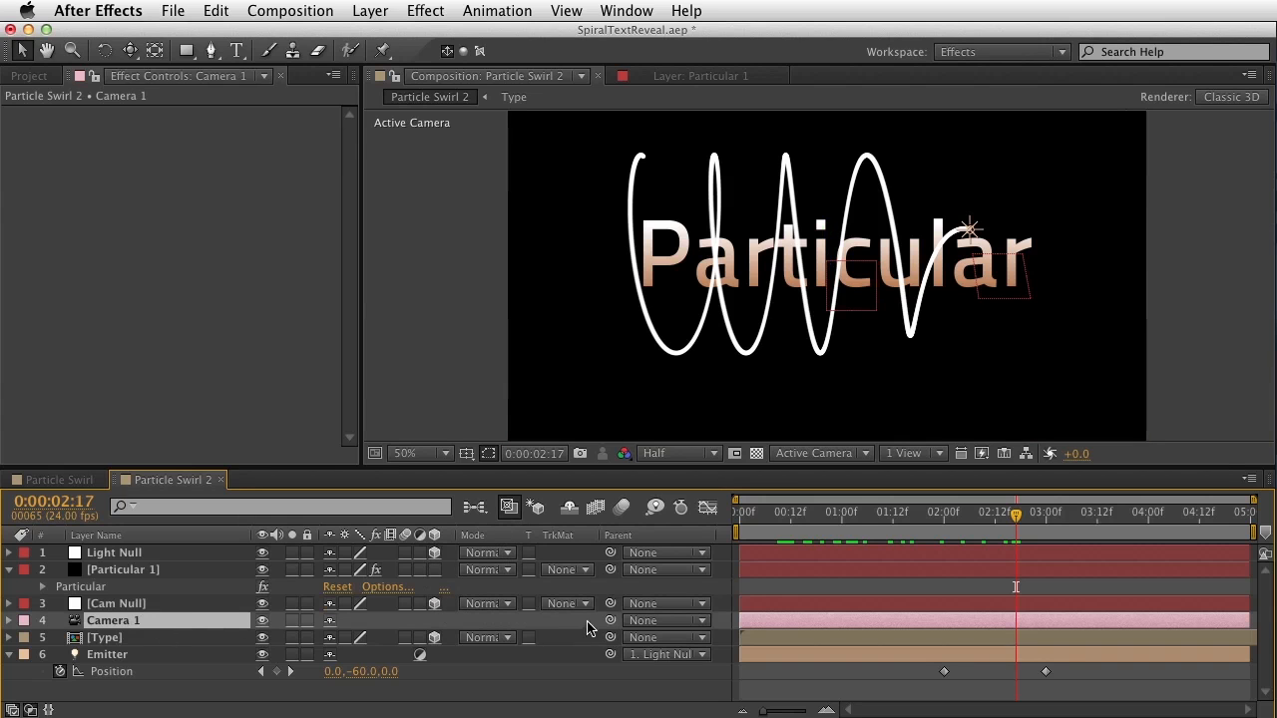
left_click_drag(610, 620, 217, 603)
left_click(228, 604)
key("r")
left_click_drag(355, 654, 339, 678)
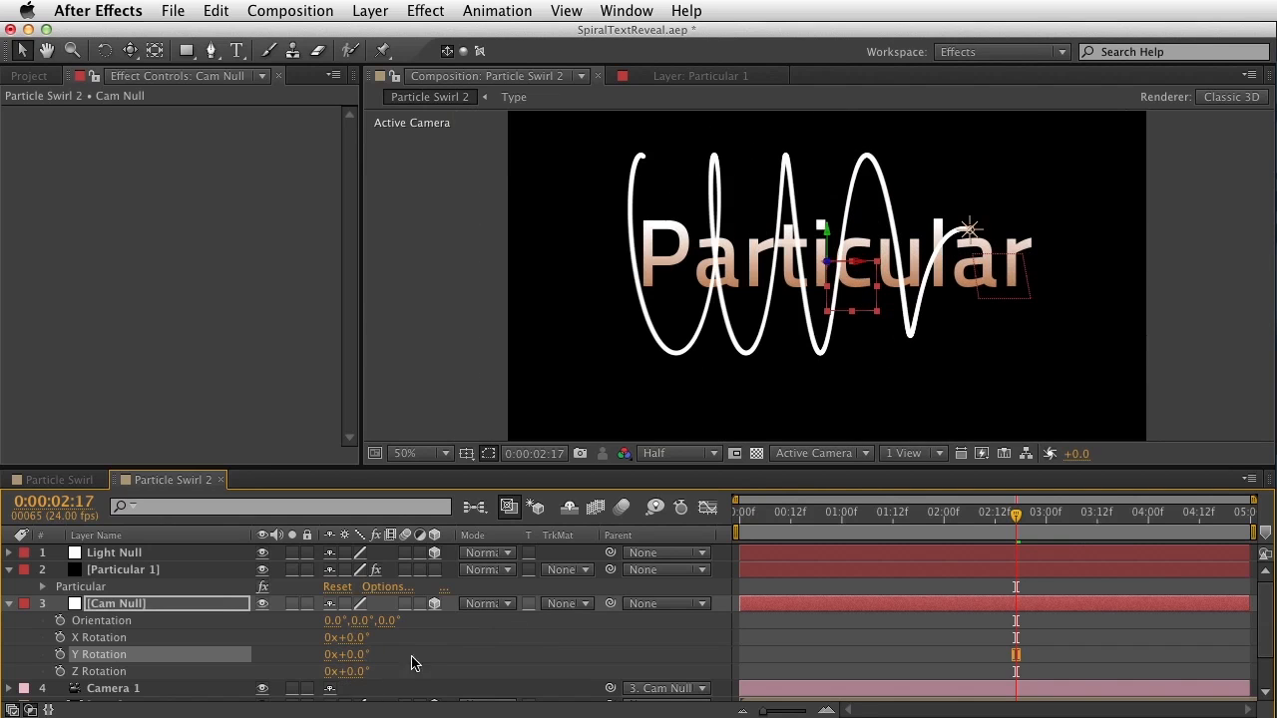
- Animate Cam Null's Y Rotation from 90° at 0:00 to 0° at 3:00 and ease the final keyframe
left_click(1046, 529)
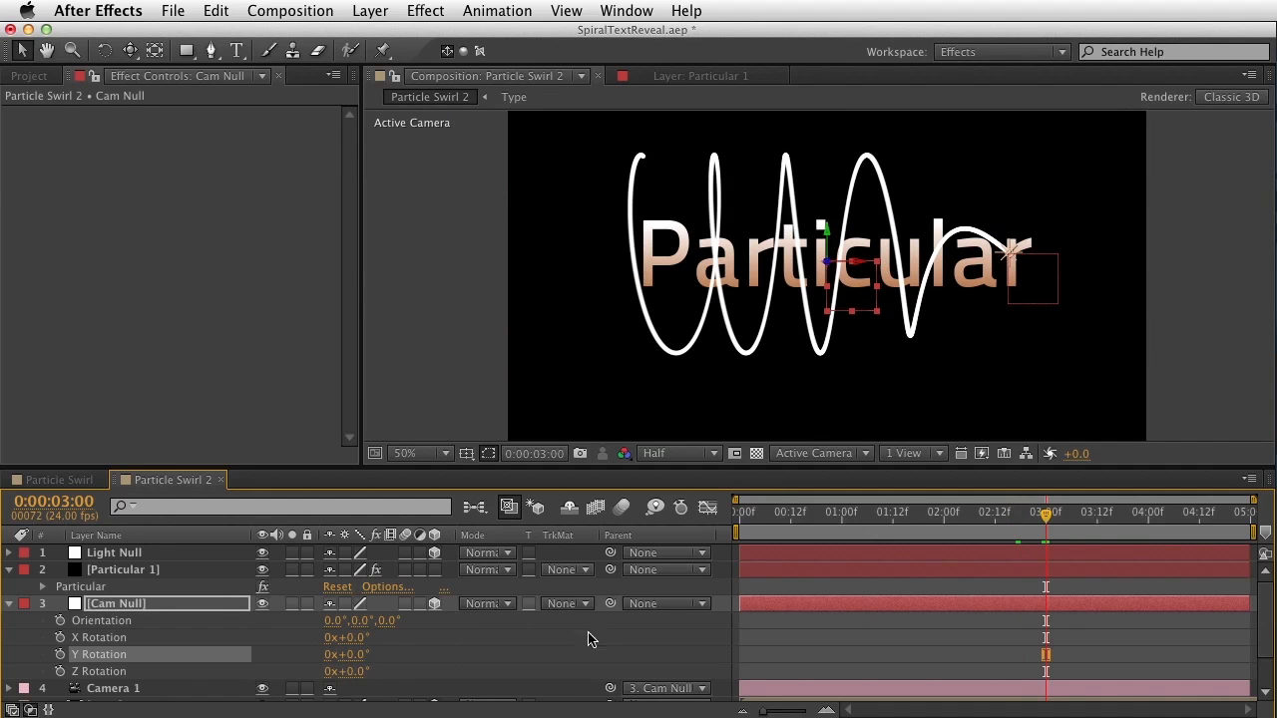
left_click(60, 655)
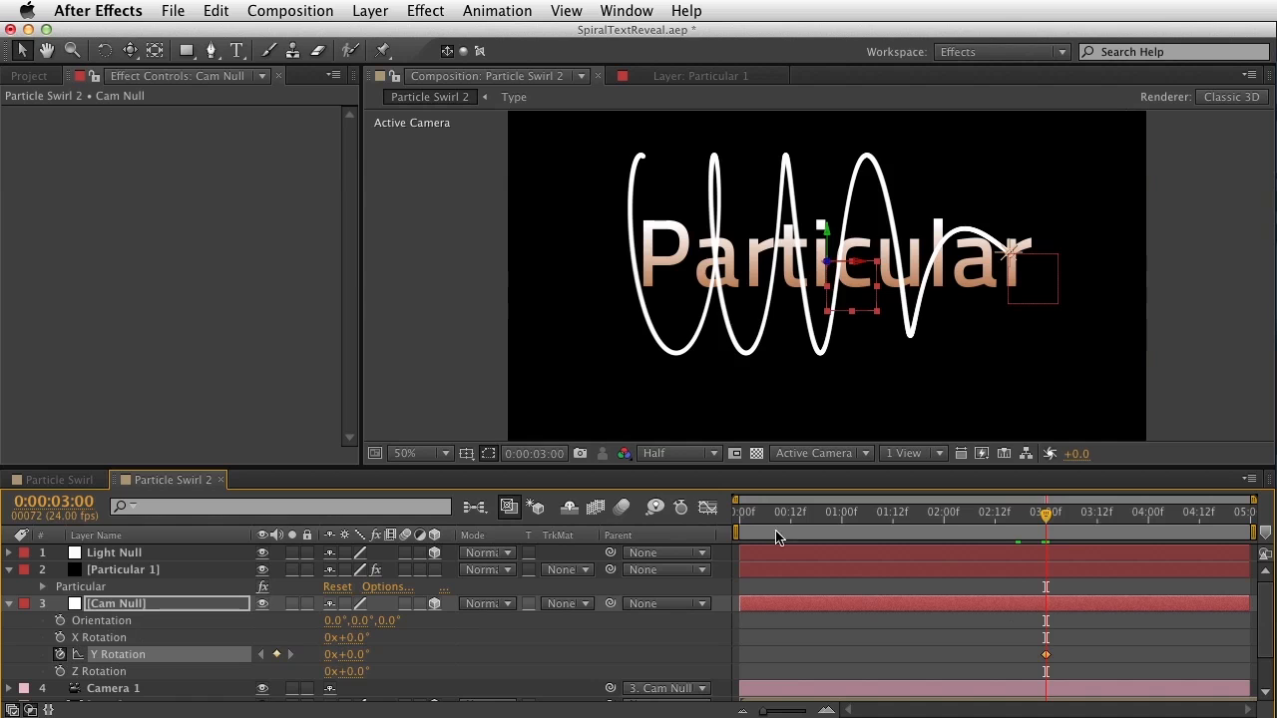
left_click_drag(775, 534, 740, 533)
left_click_drag(346, 655, 435, 654)
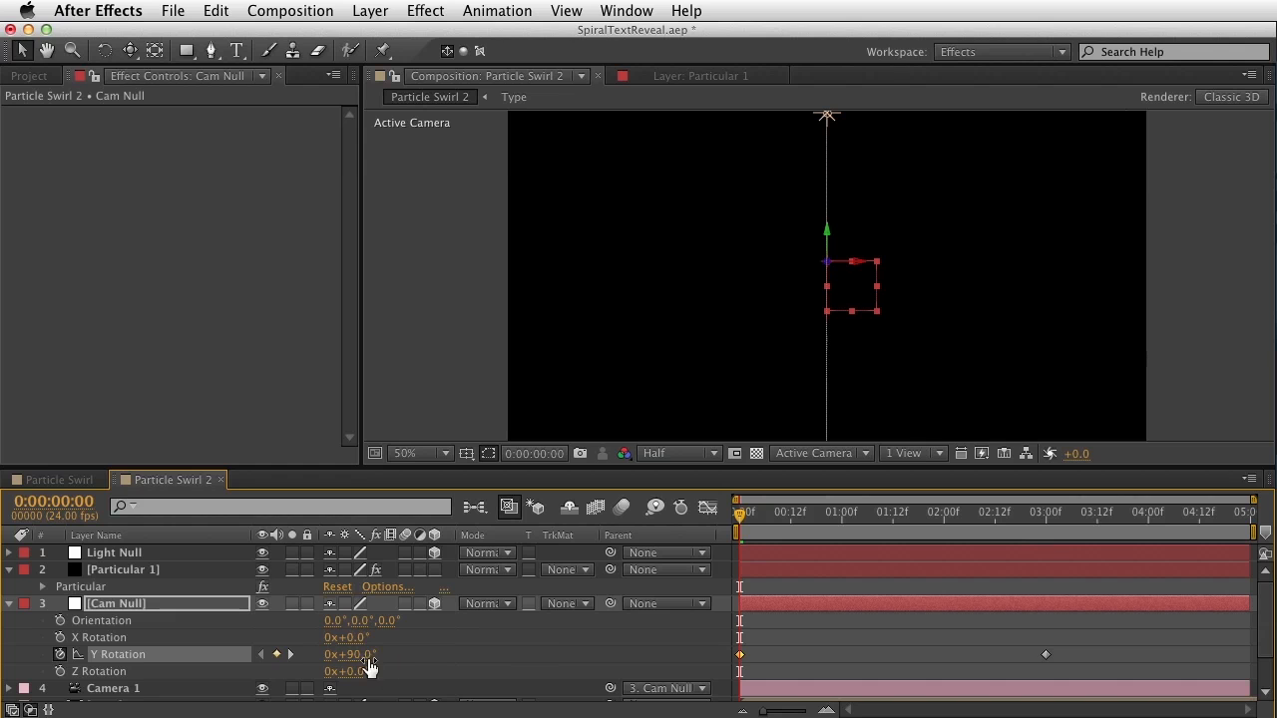
left_click_drag(1103, 635, 1016, 707)
left_click_drag(744, 525, 1004, 547)
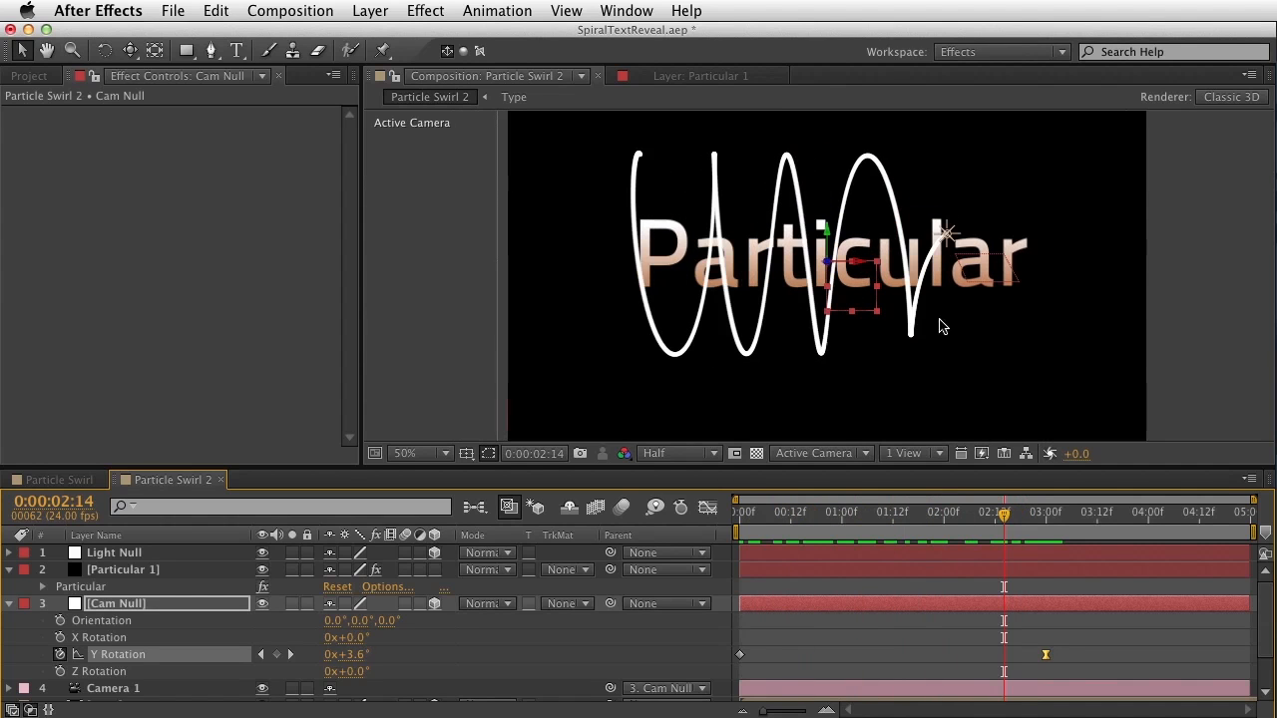
- Collapse the revealed properties of the Cam Null, Emitter and Particular 1 layers
left_click(141, 605)
key("u")
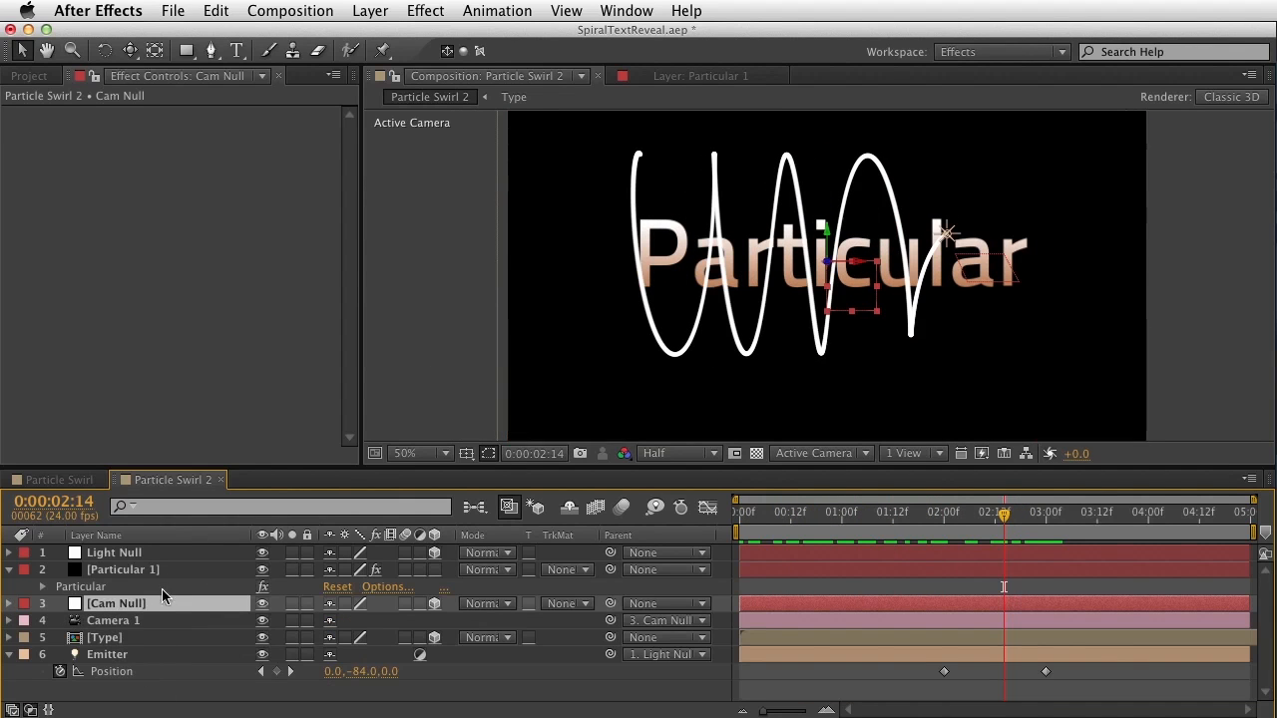
left_click(130, 656)
key("u")
left_click(149, 571)
key("u")
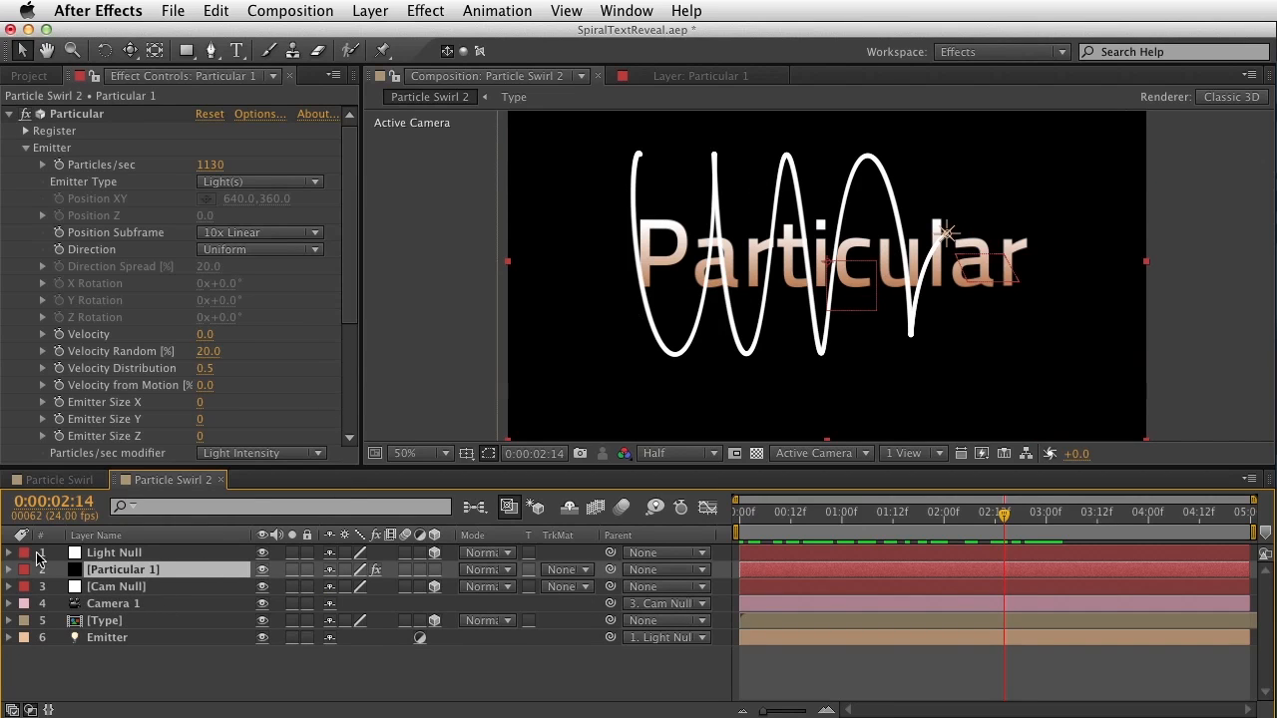
- Set the Particular effect's Particle Type to Streaklet in its particle settings
key("e")
scroll(144, 131, "down", 1)
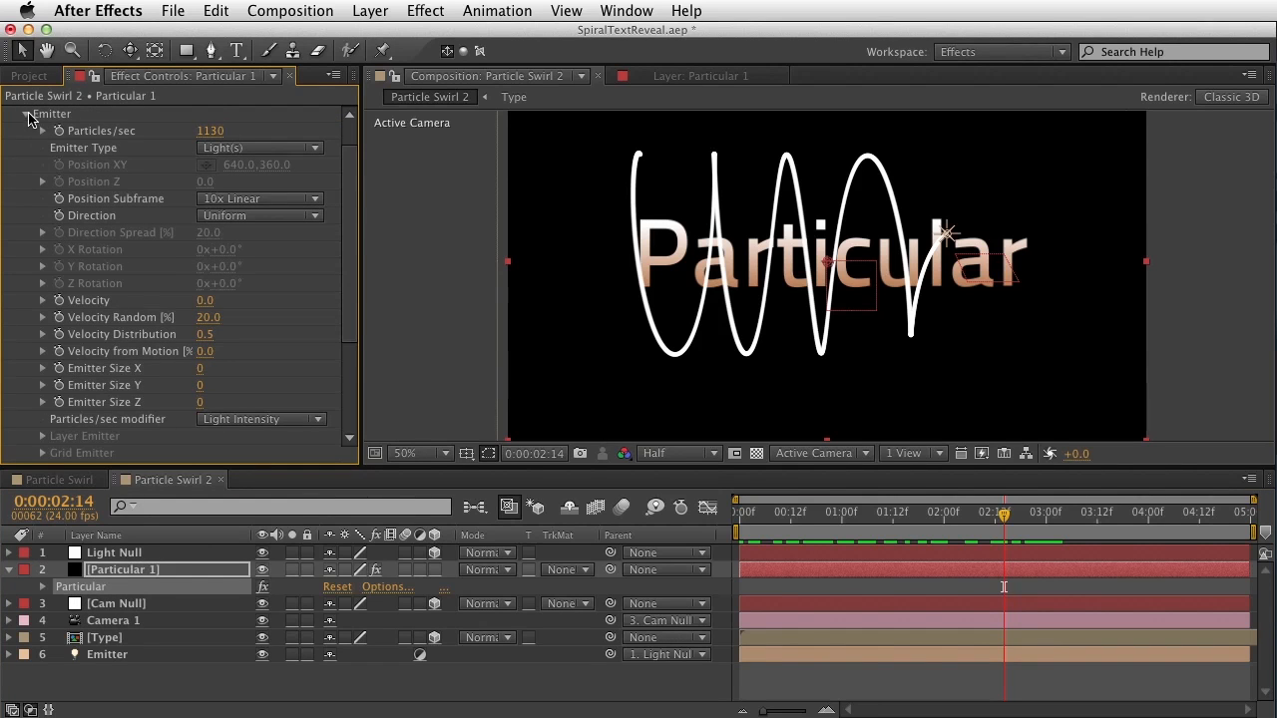
left_click(27, 113)
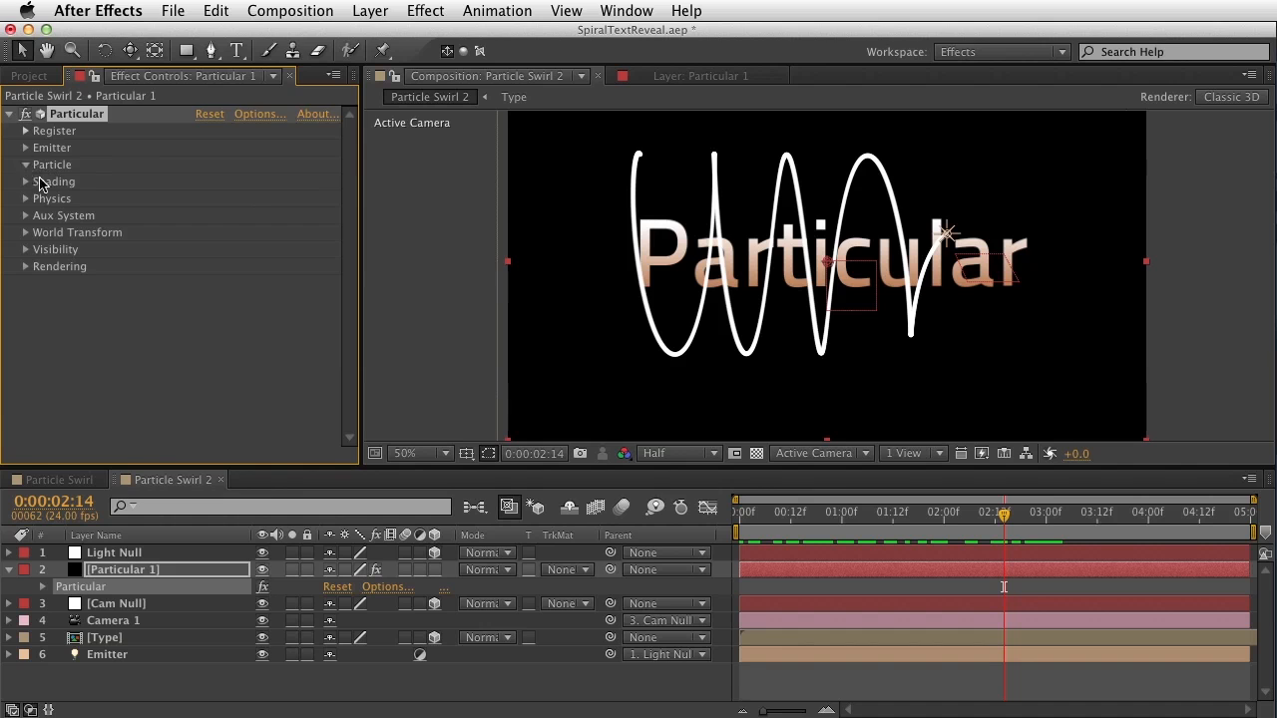
left_click(27, 164)
scroll(338, 145, "up", 2)
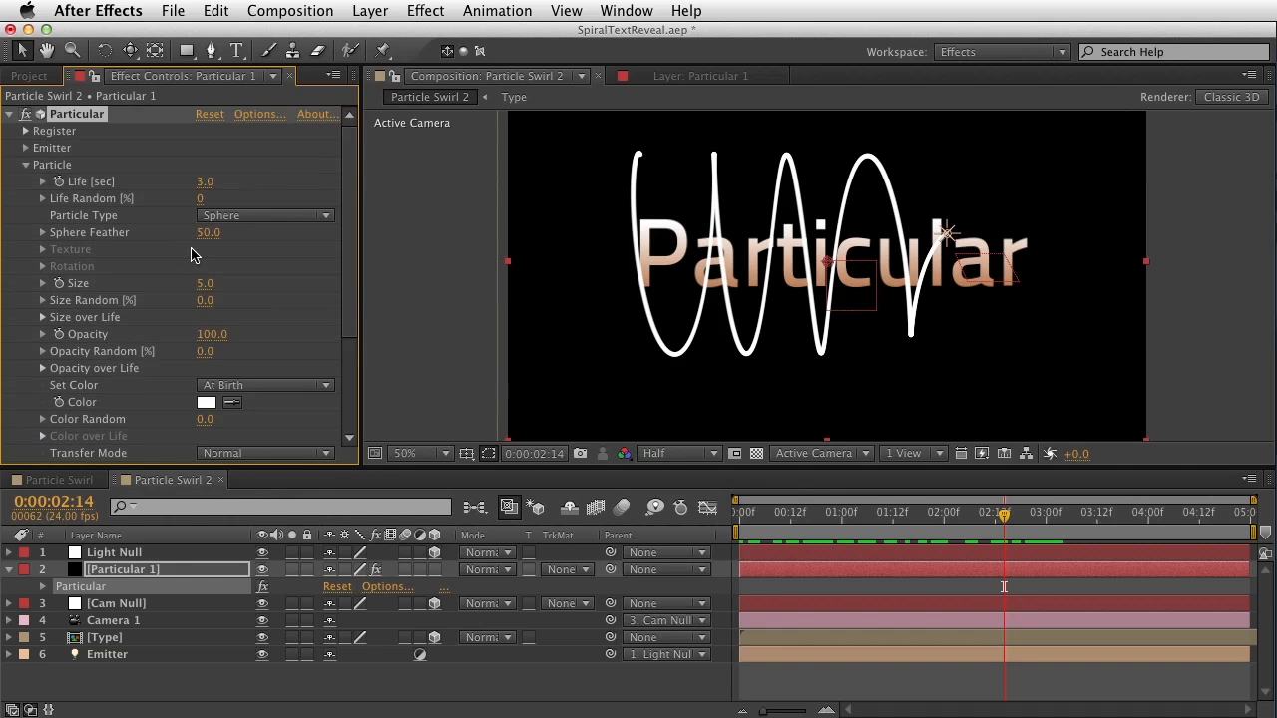
left_click(266, 217)
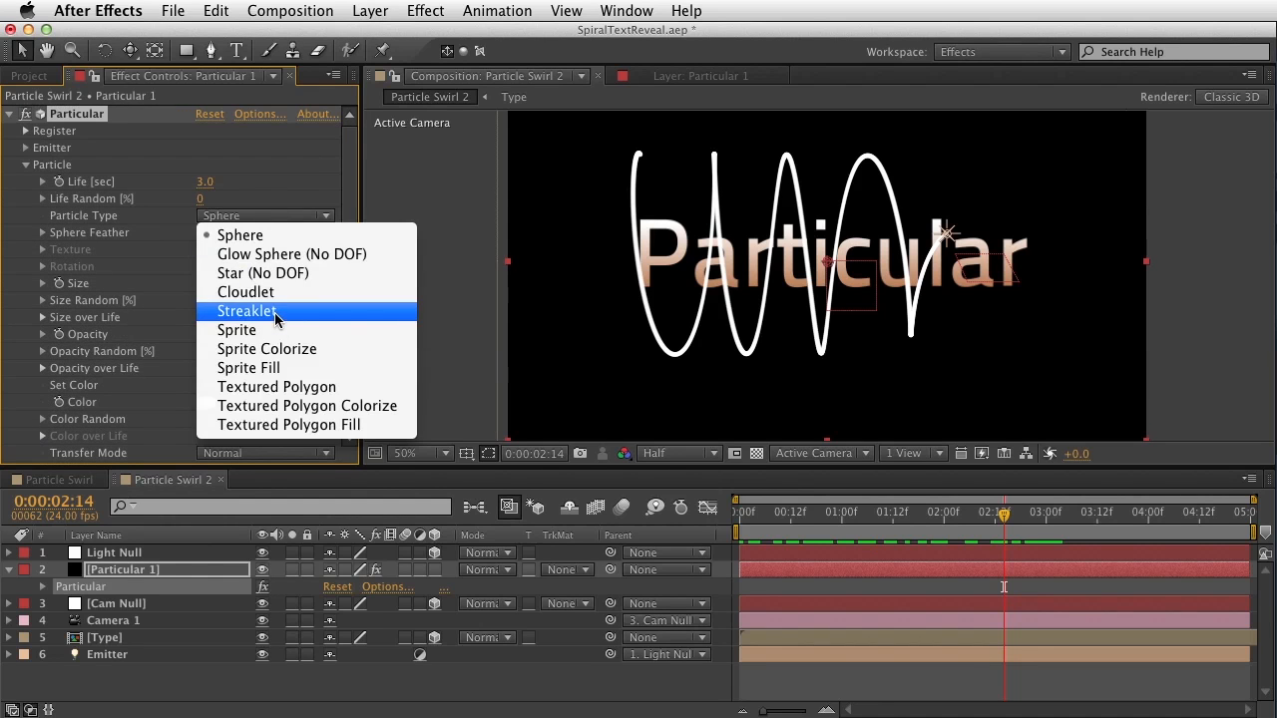
left_click(277, 312)
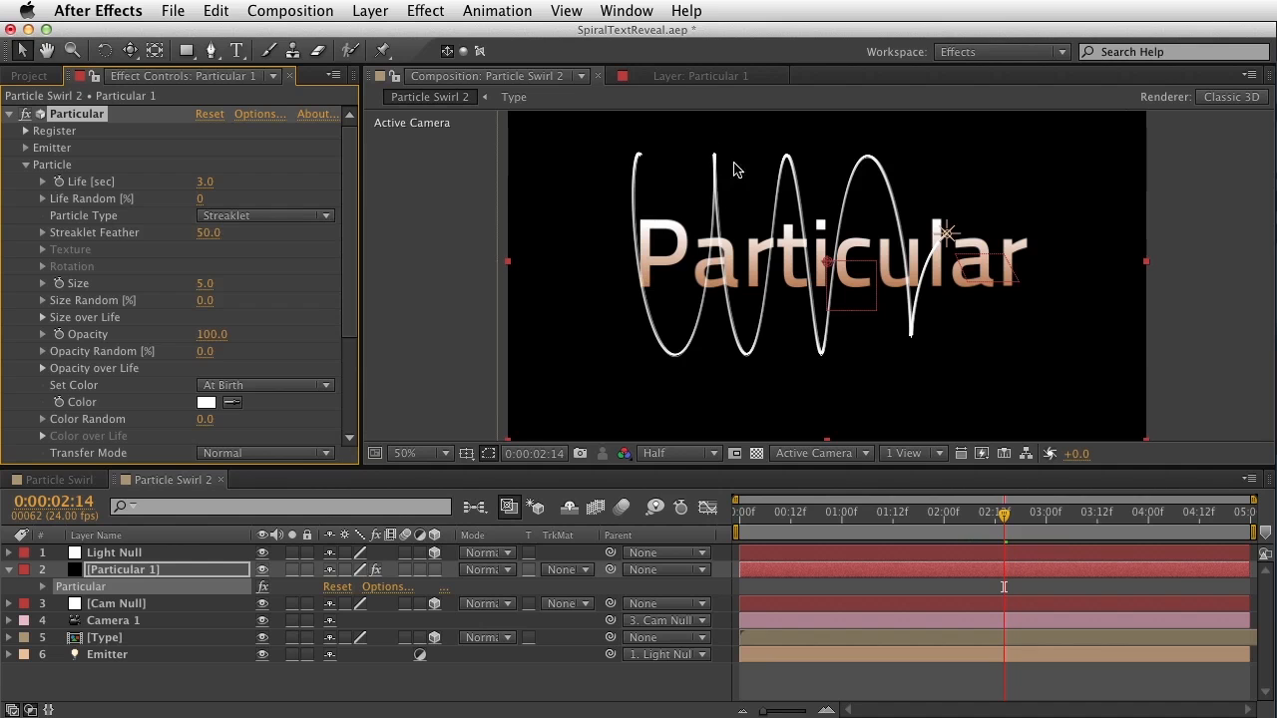
- View the composition at 100% in Full resolution and set the particle Size to 25
key("period")
key("space")
left_click_drag(692, 359, 810, 424)
key("super+j")
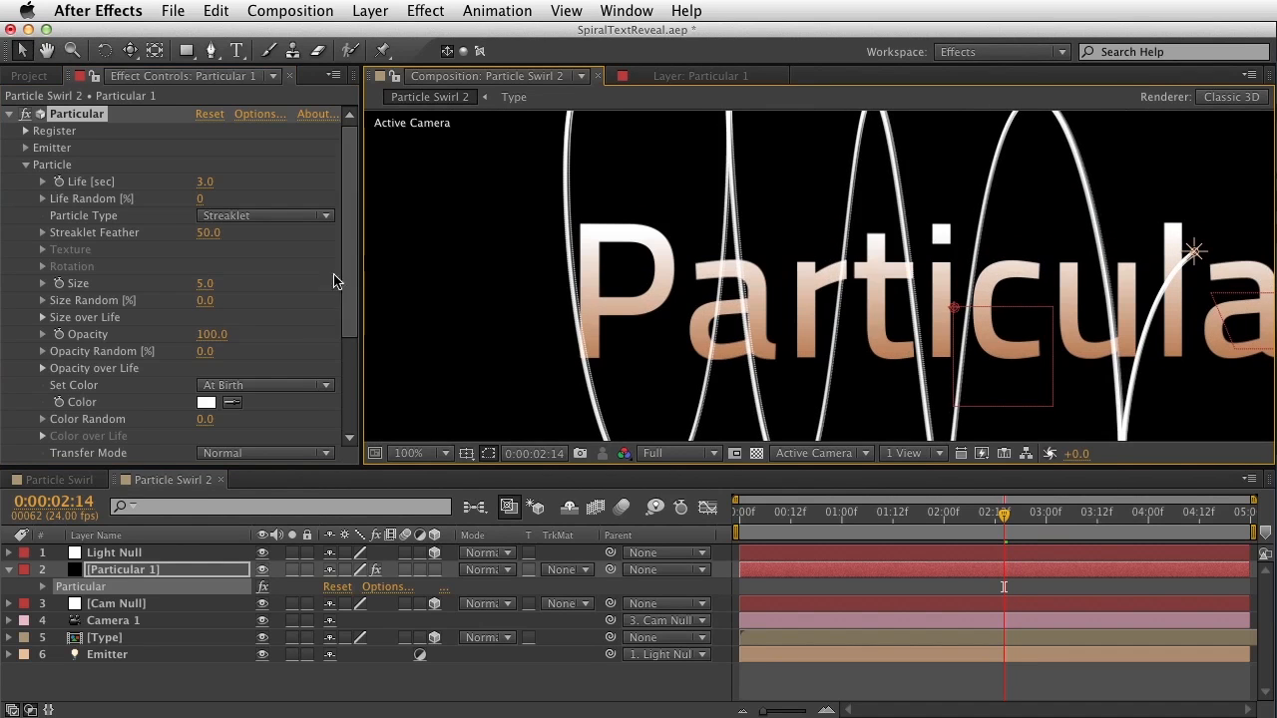
key("space")
left_click(228, 325)
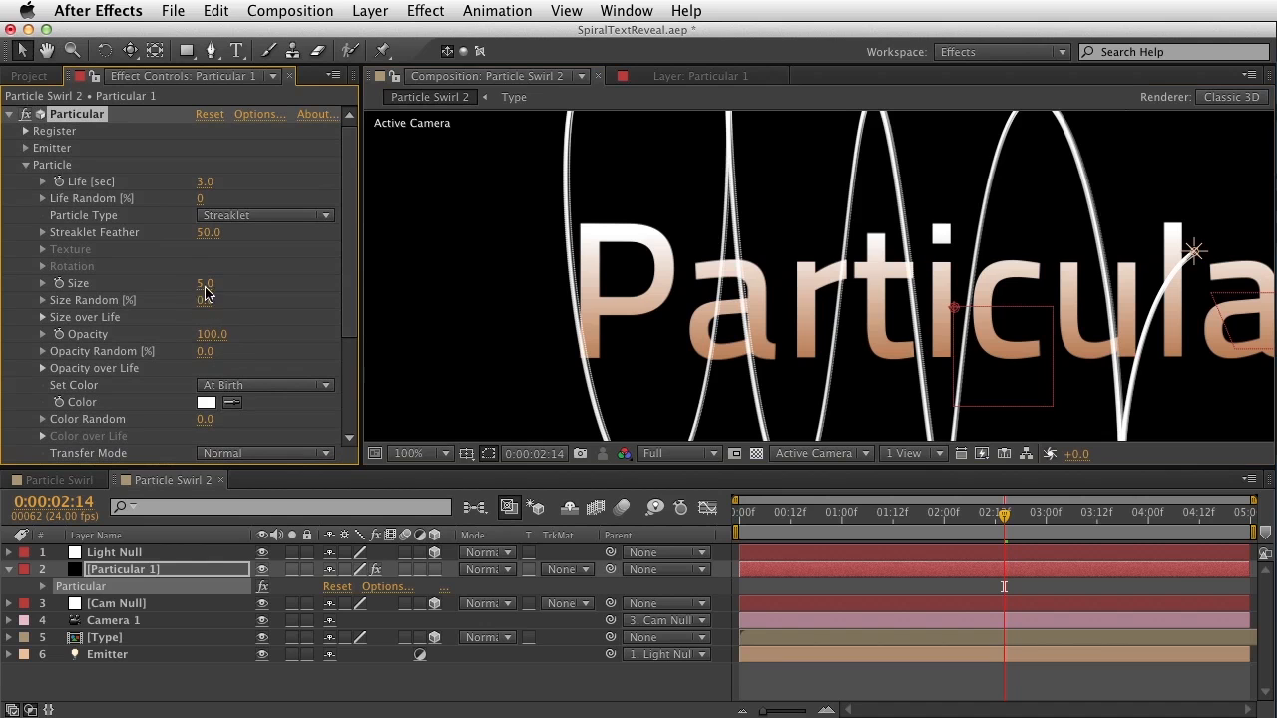
left_click(204, 285)
key("Return")
key("space")
- Set the Streak Size to 20 in Particular's Streaklet settings
left_click_drag(218, 372, 233, 229)
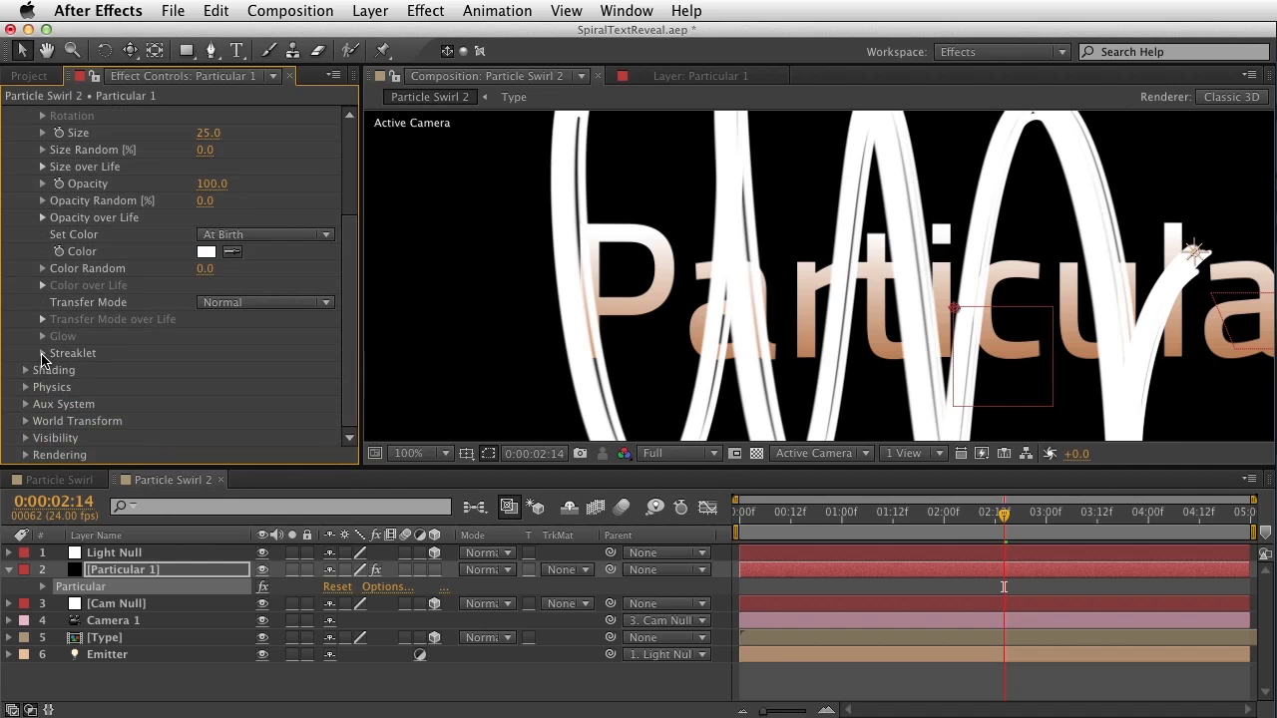
left_click(43, 354)
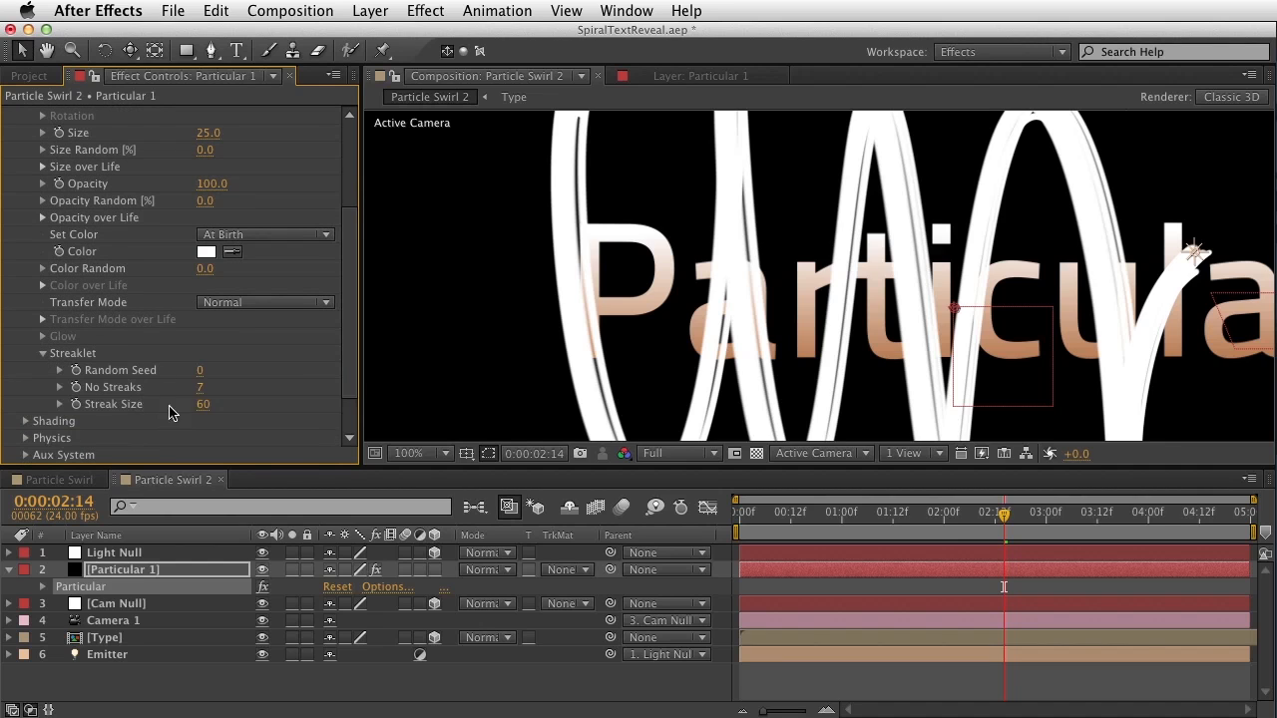
left_click(203, 404)
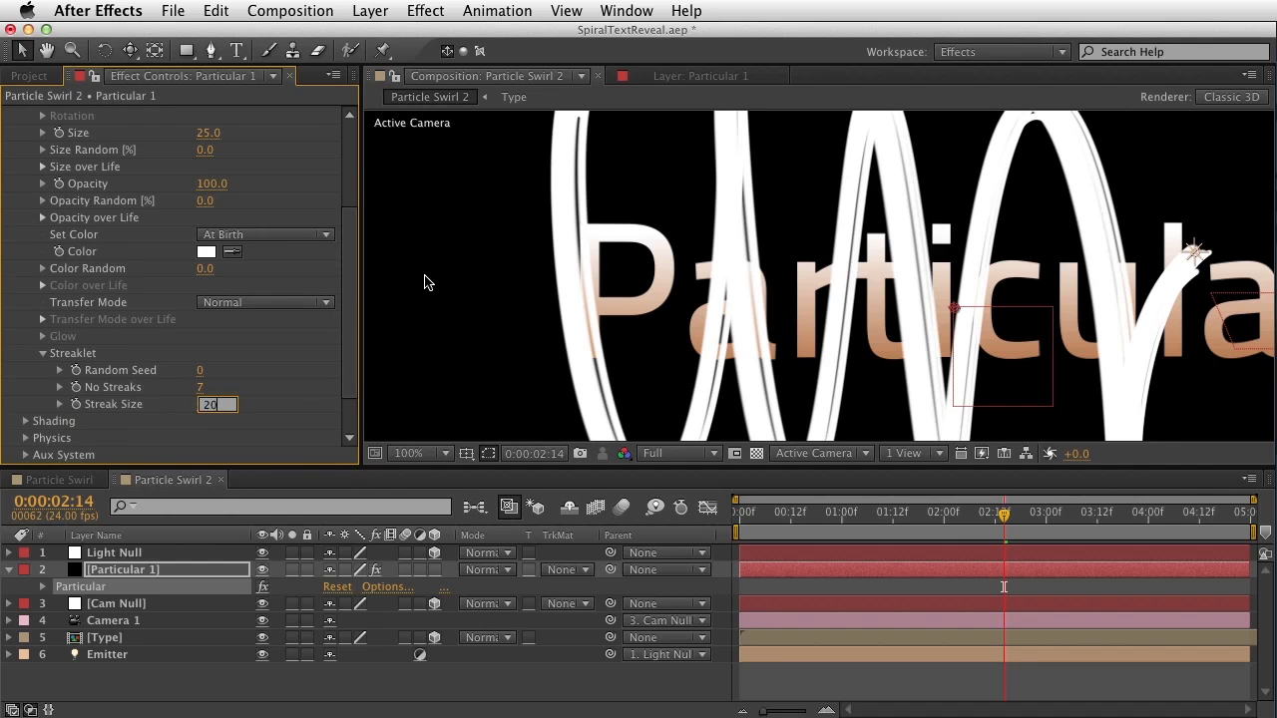
type("20")
key("Return")
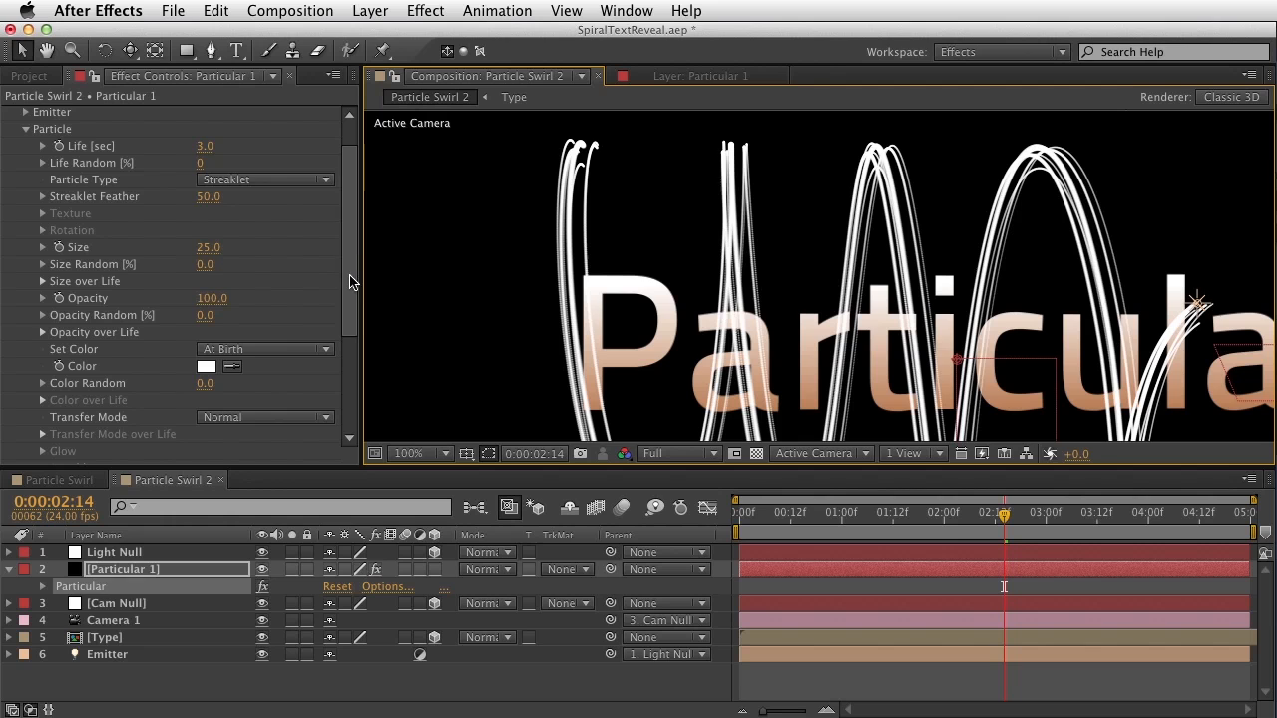
- Try lowering the No Streaks value to 6 in Particular's Streaklet settings
scroll(350, 276, "up", 1)
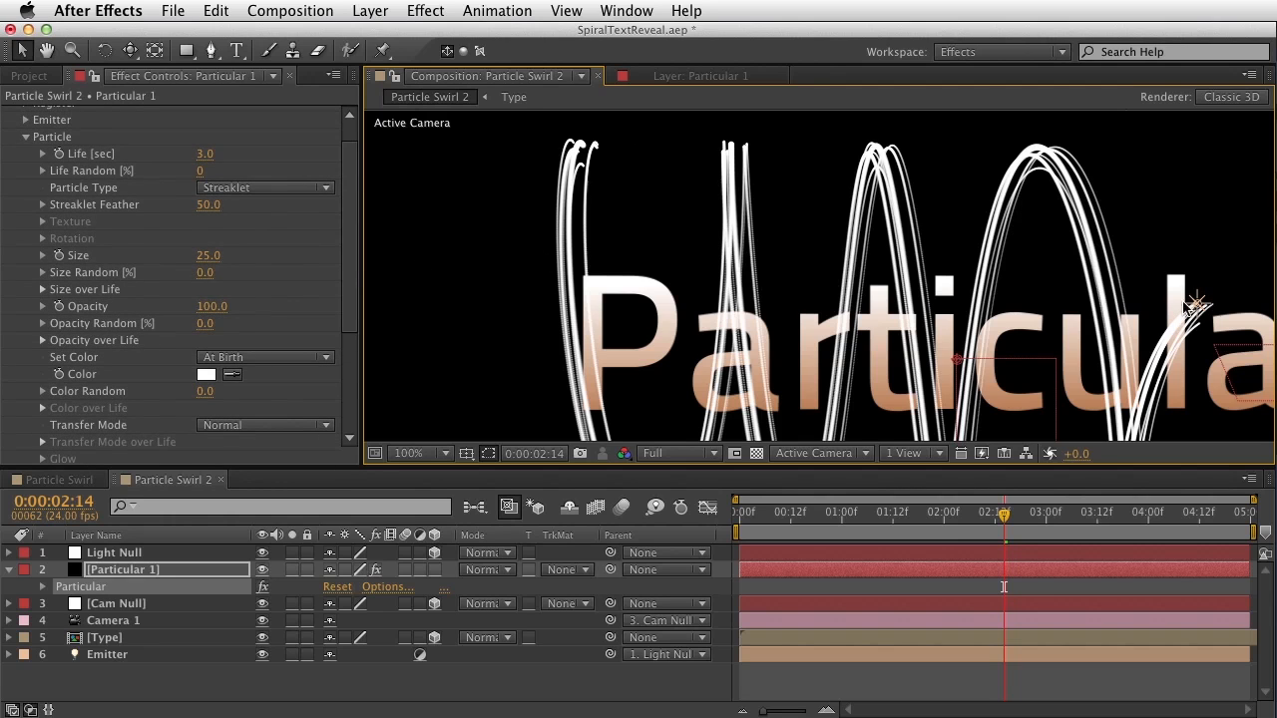
scroll(348, 293, "down", 5)
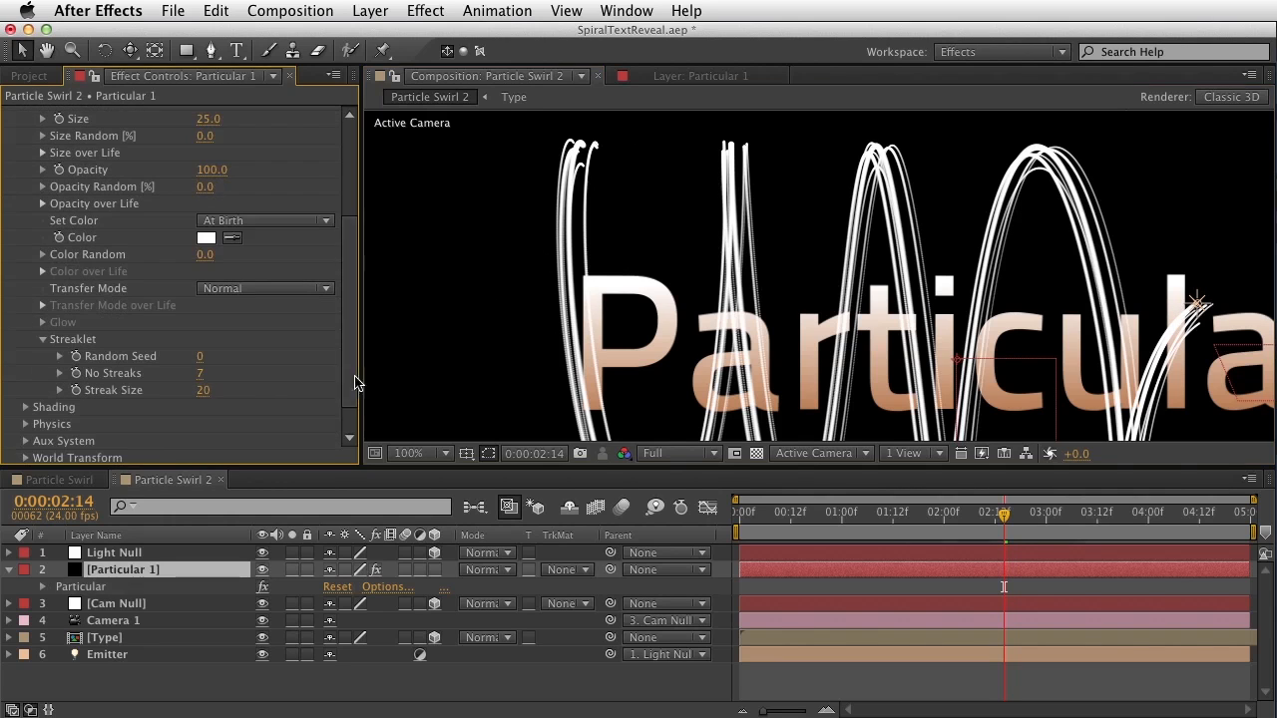
left_click(201, 374)
key("Down")
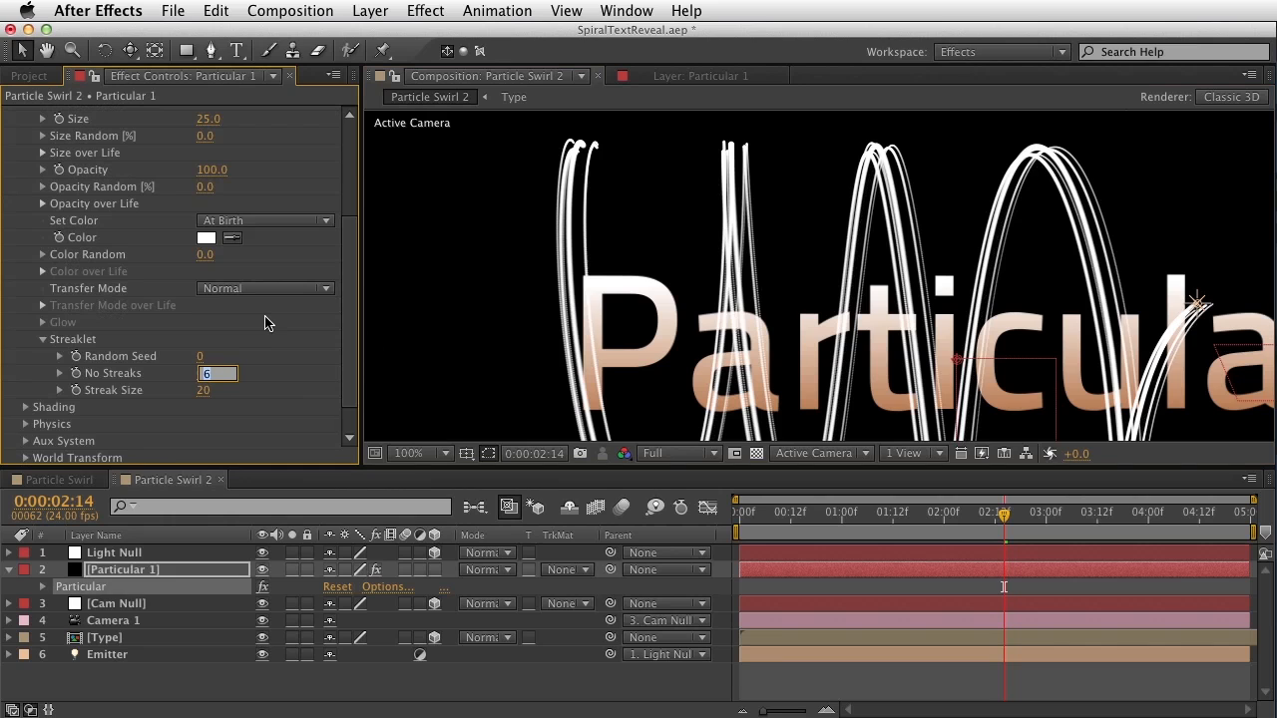
key("Down")
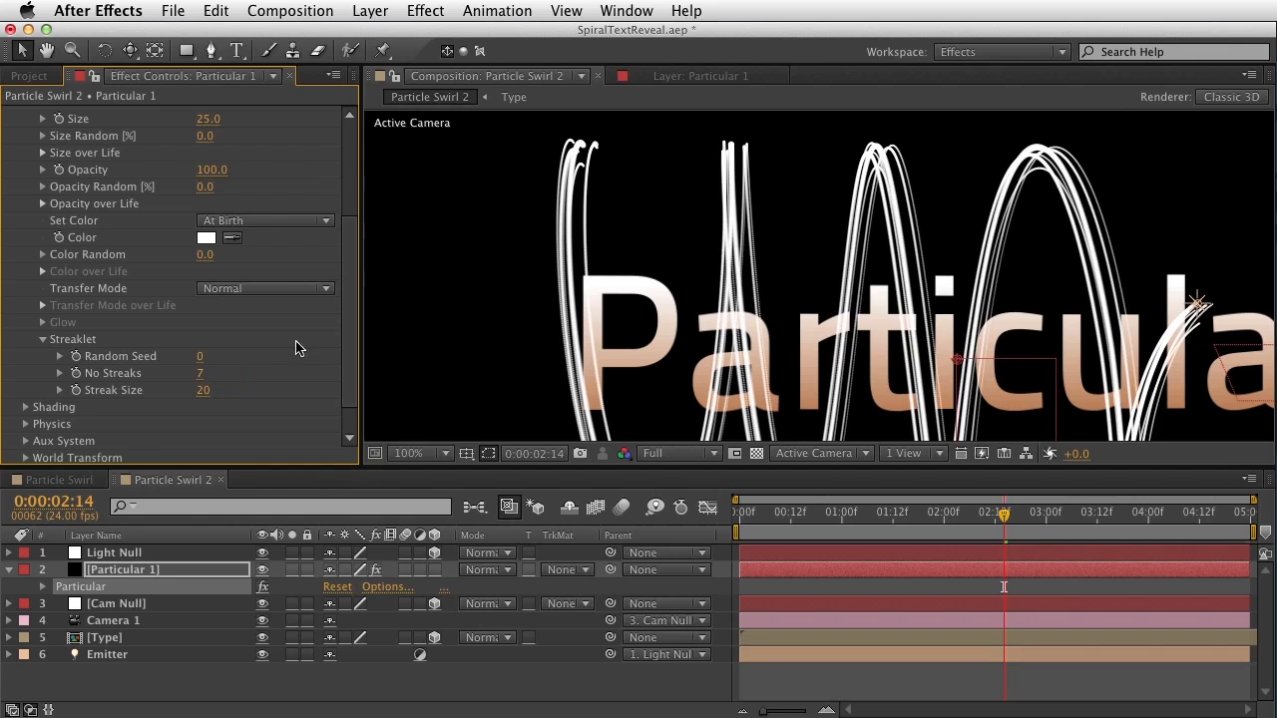
- Set the Streaklet Random Seed to 180 and change the particle Color to a saturated orange
left_click_drag(199, 357, 226, 359)
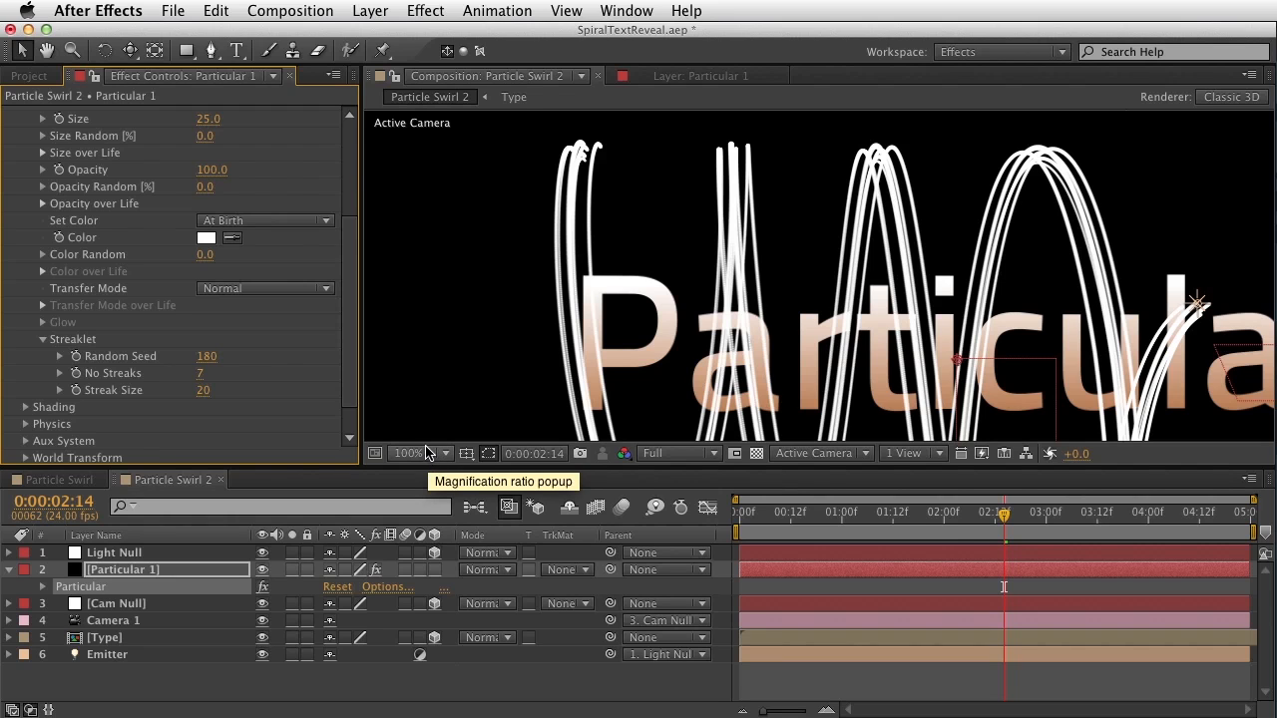
left_click(206, 238)
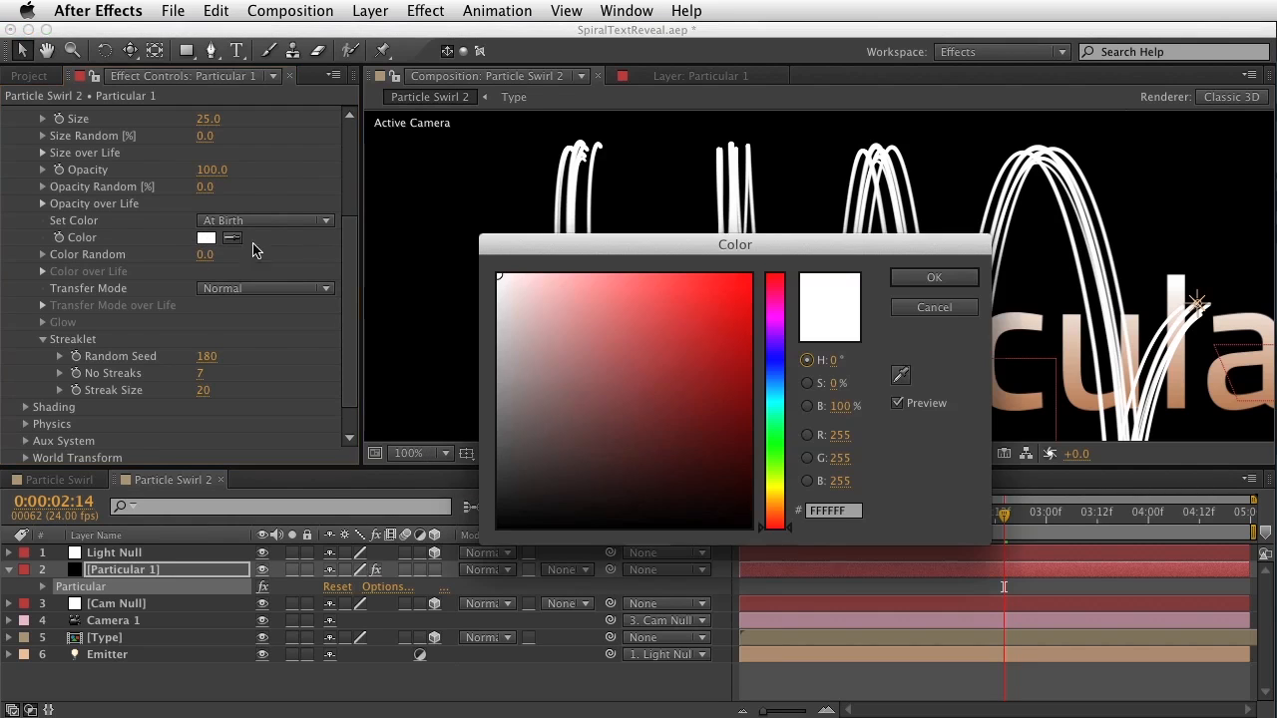
left_click(774, 515)
mouse_move(715, 345)
left_mouse_down()
mouse_move(733, 267)
mouse_move(737, 282)
left_mouse_up()
left_click(780, 517)
left_click(779, 511)
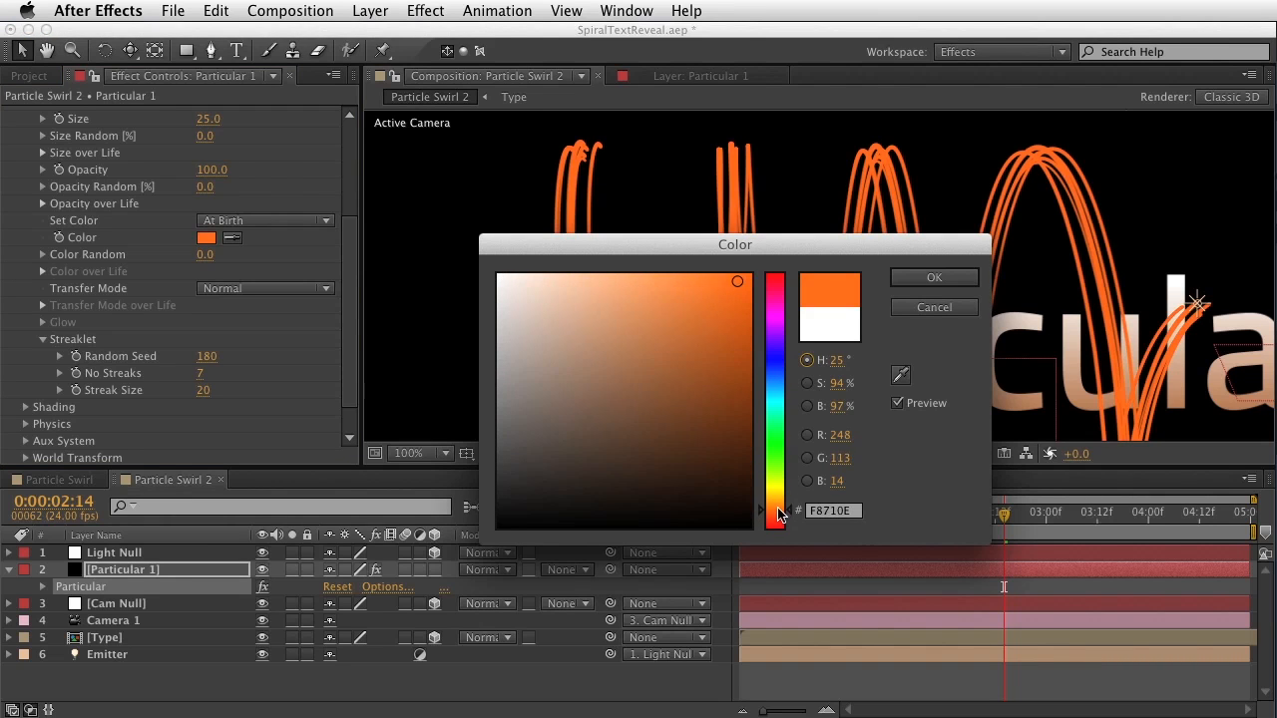
left_click(934, 278)
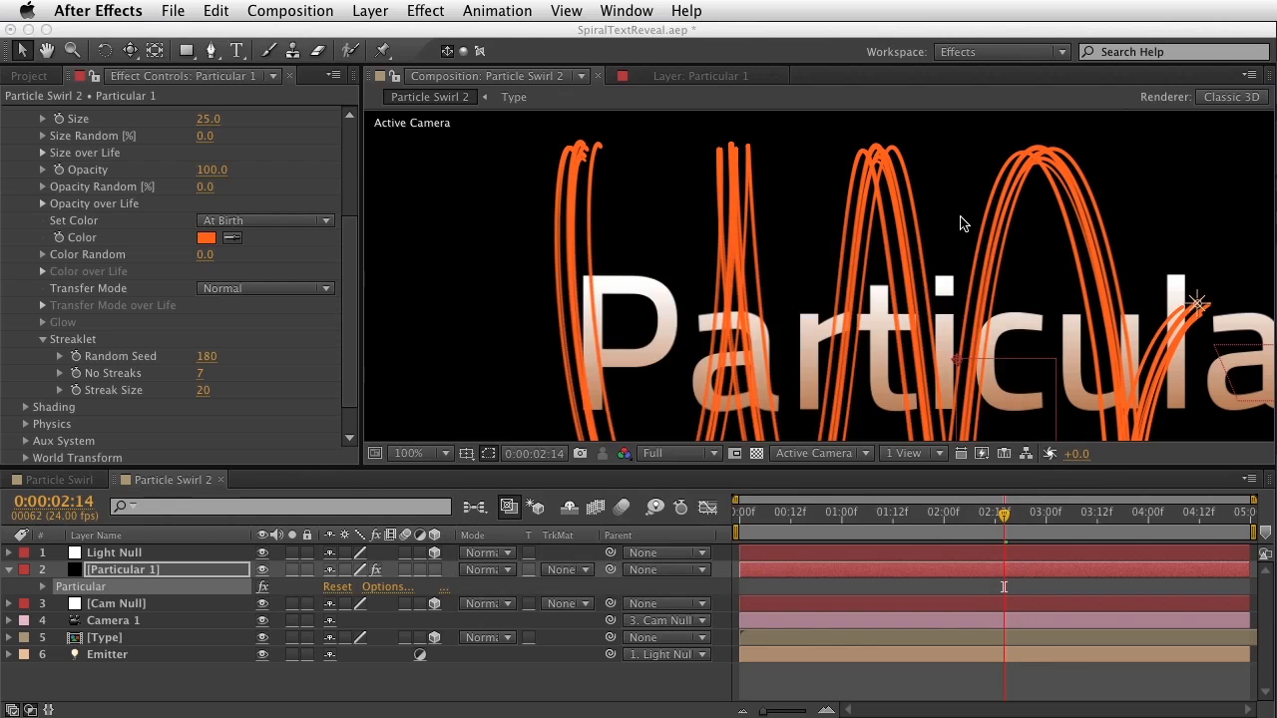
- Set the particle Opacity to 50 and the particle Transfer Mode to Add
key("period")
left_click_drag(796, 211, 752, 233)
key("comma")
key("space")
key("space")
left_click_drag(838, 184, 840, 139)
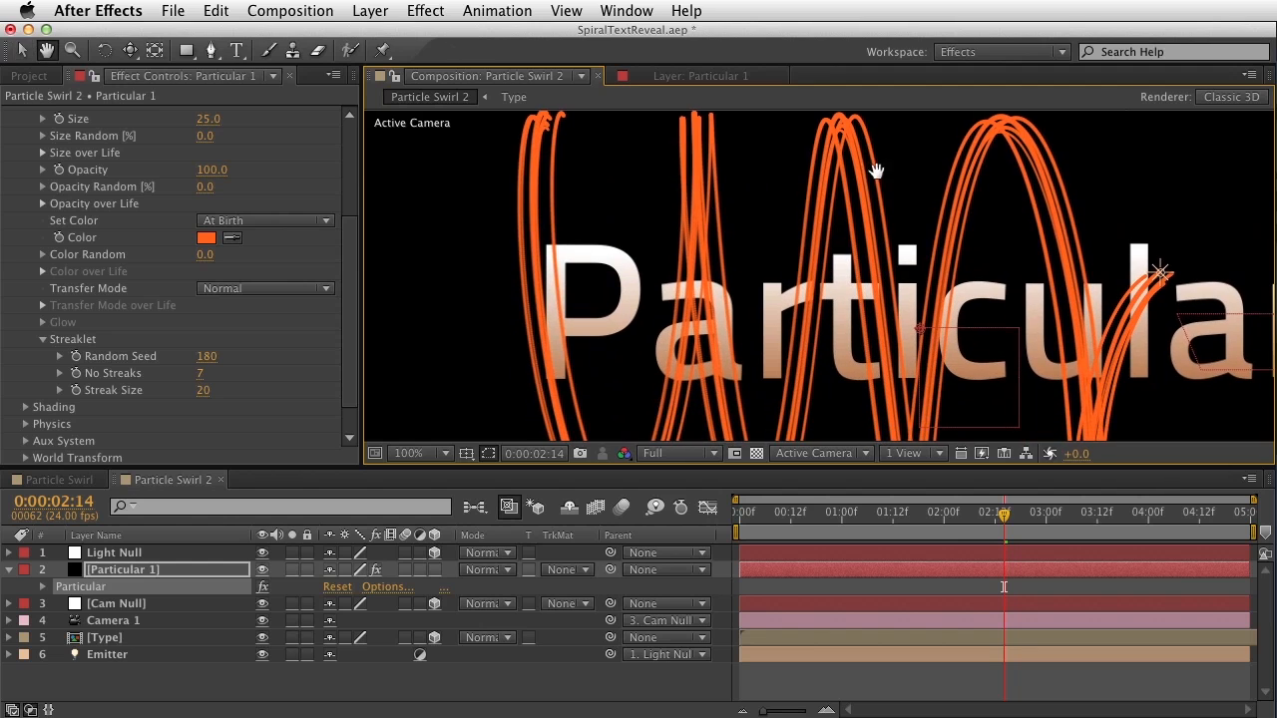
key("space")
mouse_move(846, 267)
left_mouse_down()
mouse_move(861, 254)
mouse_move(864, 268)
left_mouse_up()
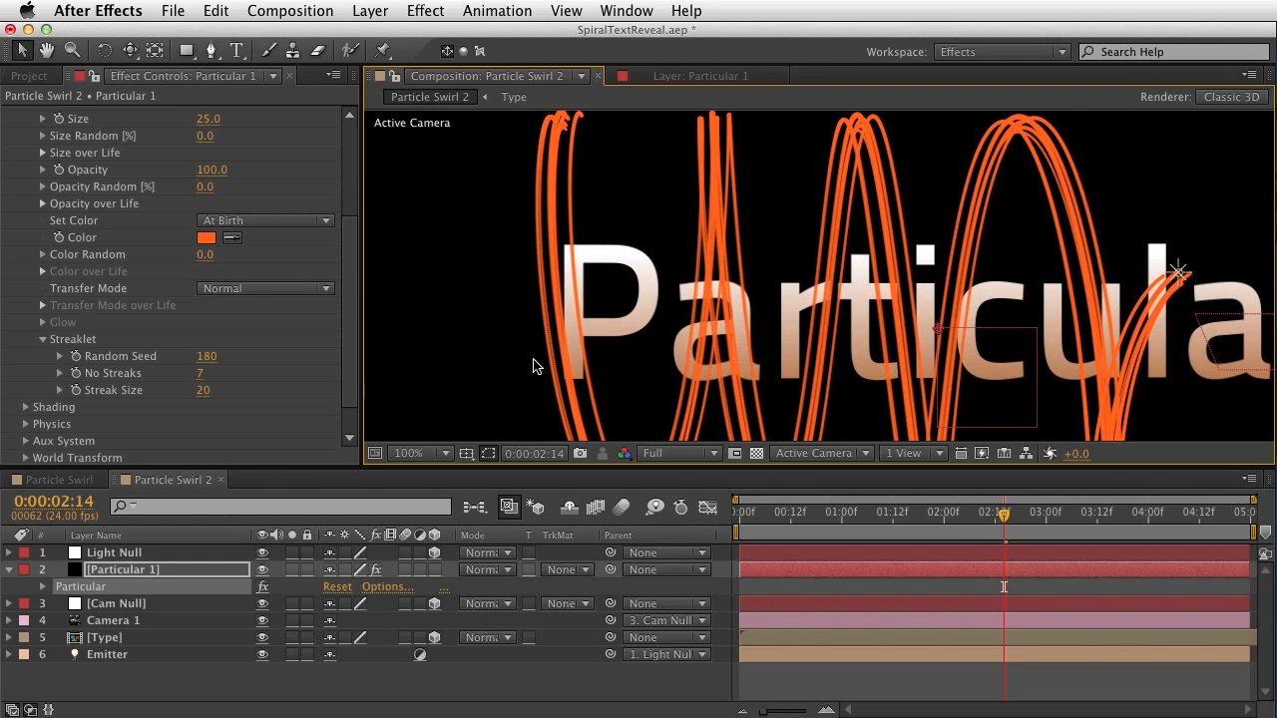
left_click(210, 170)
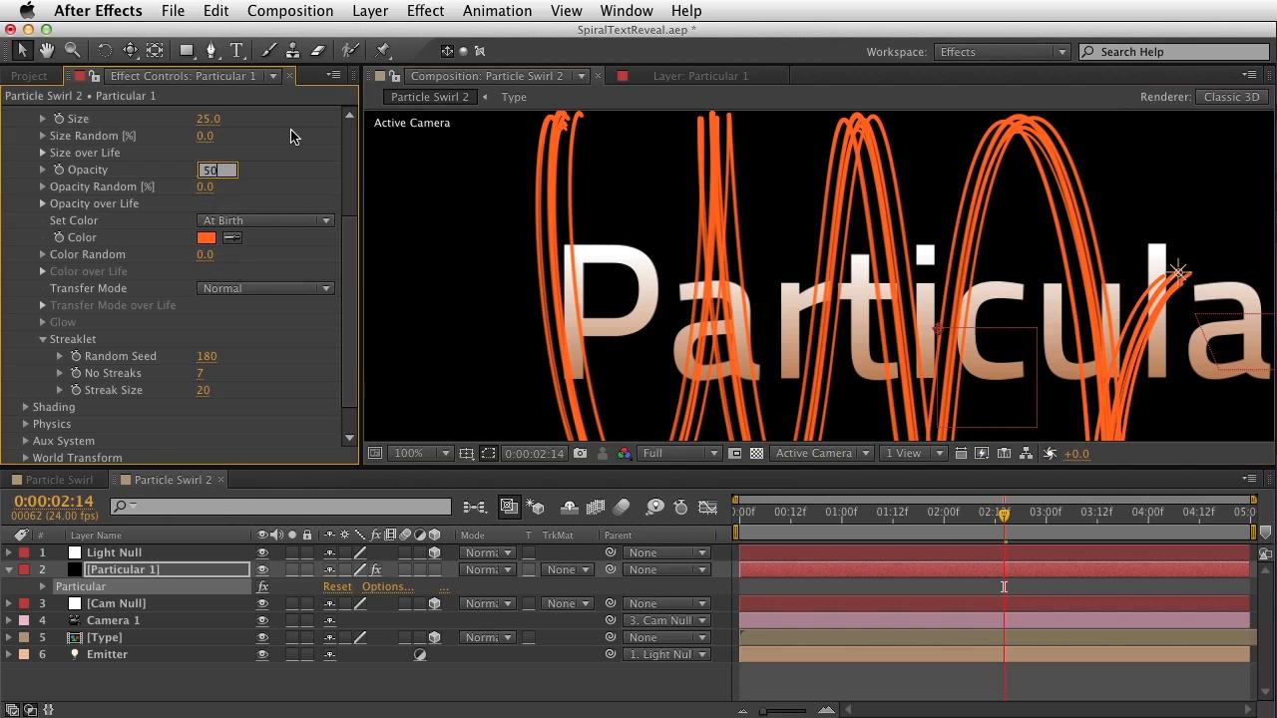
key("Return")
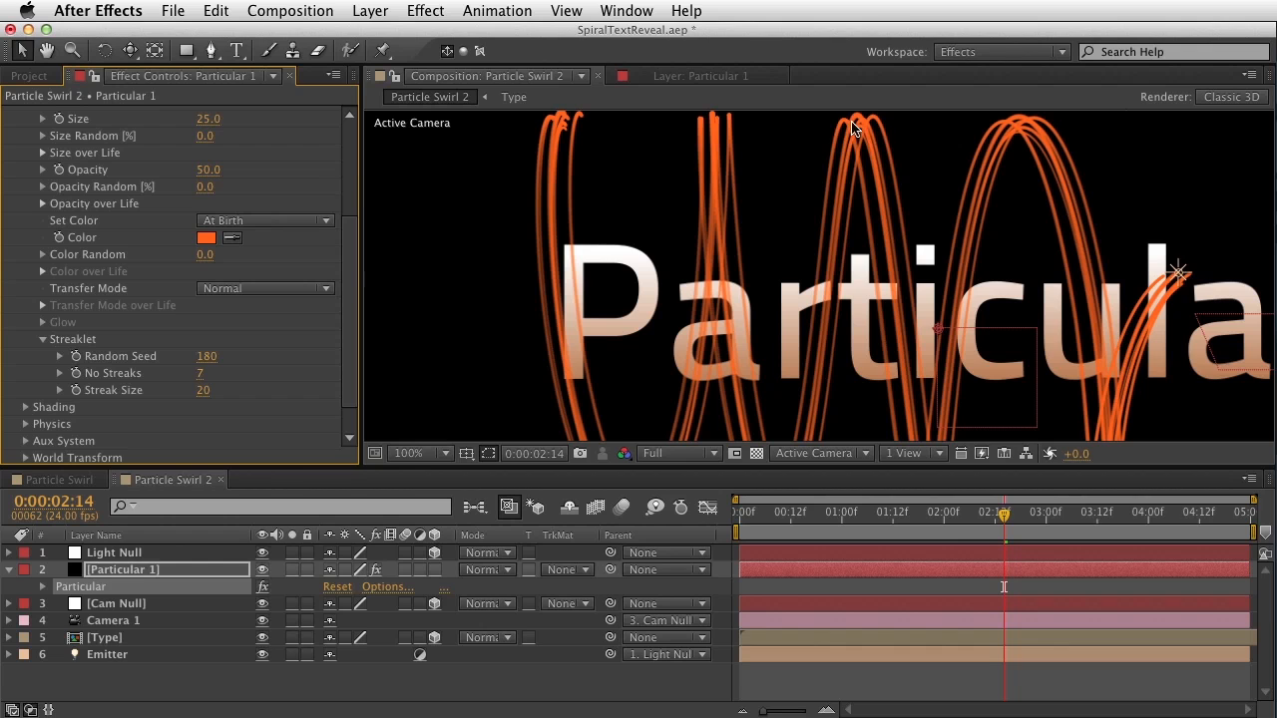
left_click(230, 290)
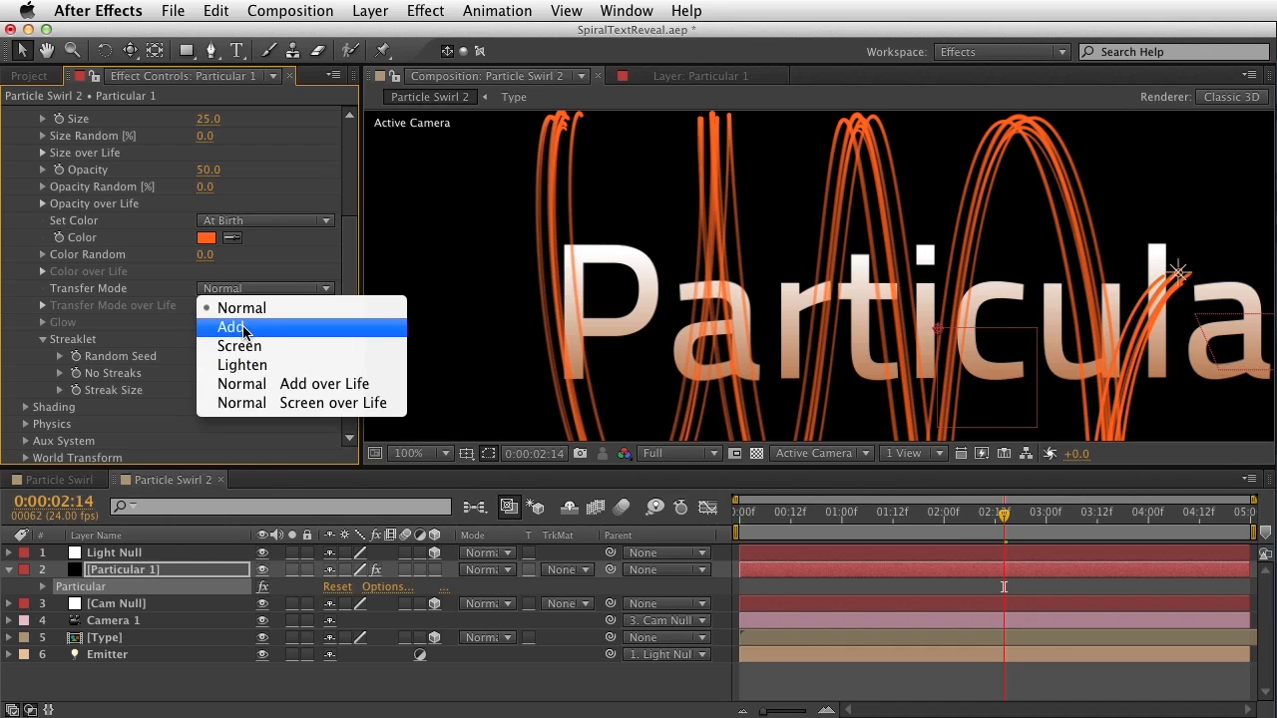
left_click(243, 329)
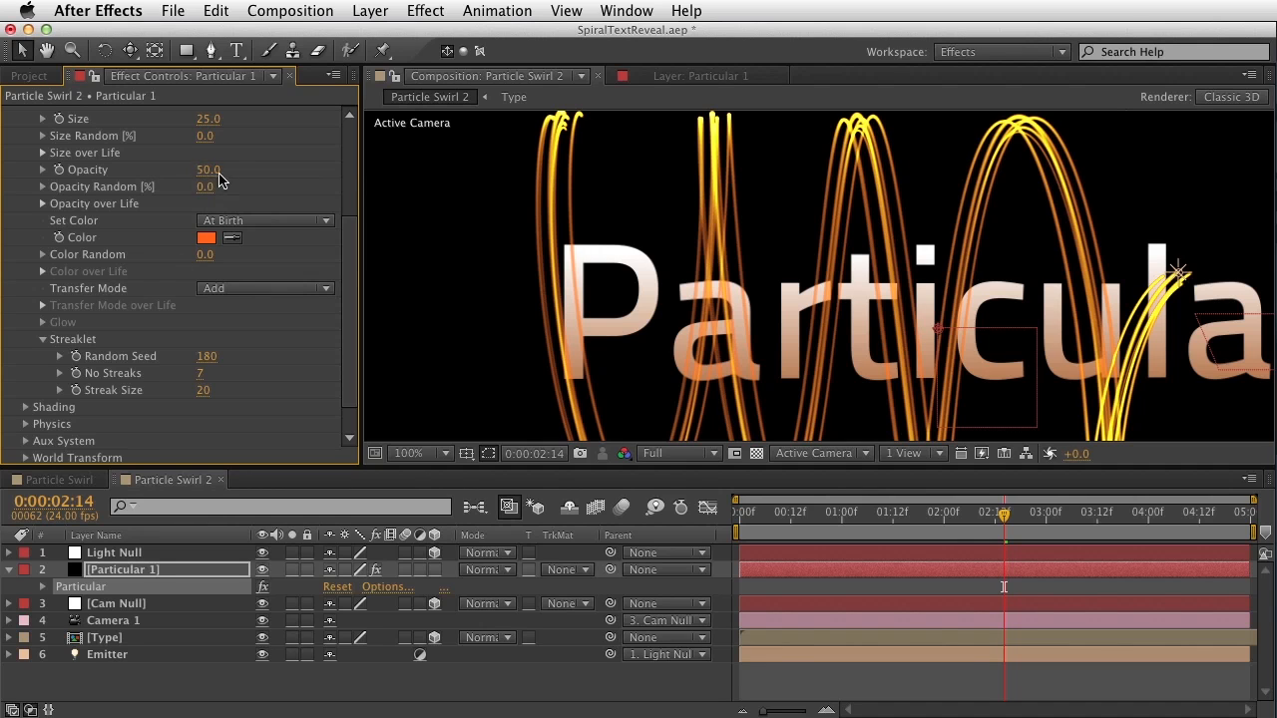
- Try the particle Opacity at 100 and settle on 49
left_click_drag(208, 170, 407, 157)
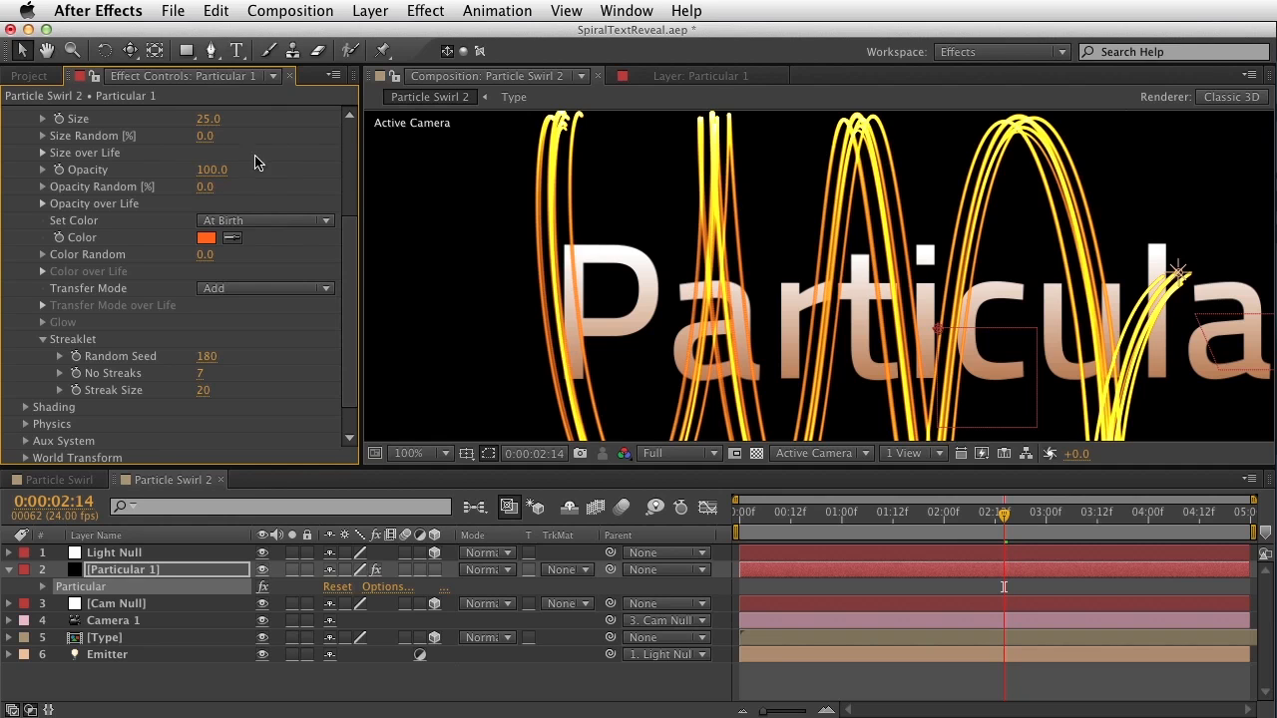
mouse_move(210, 170)
left_mouse_down()
mouse_move(166, 178)
mouse_move(176, 175)
left_mouse_up()
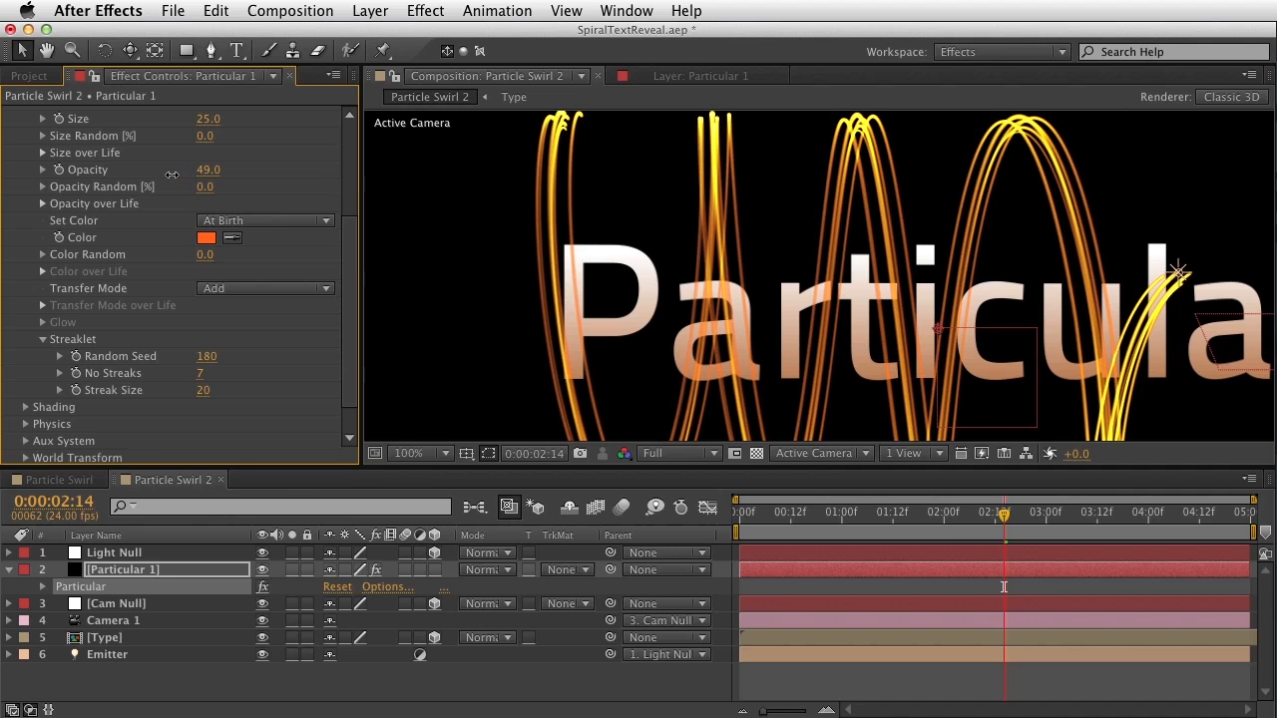
- Draw the Size over Life curve so it ramps up from zero at birth and tapers back to zero at death
scroll(248, 259, "up", 5)
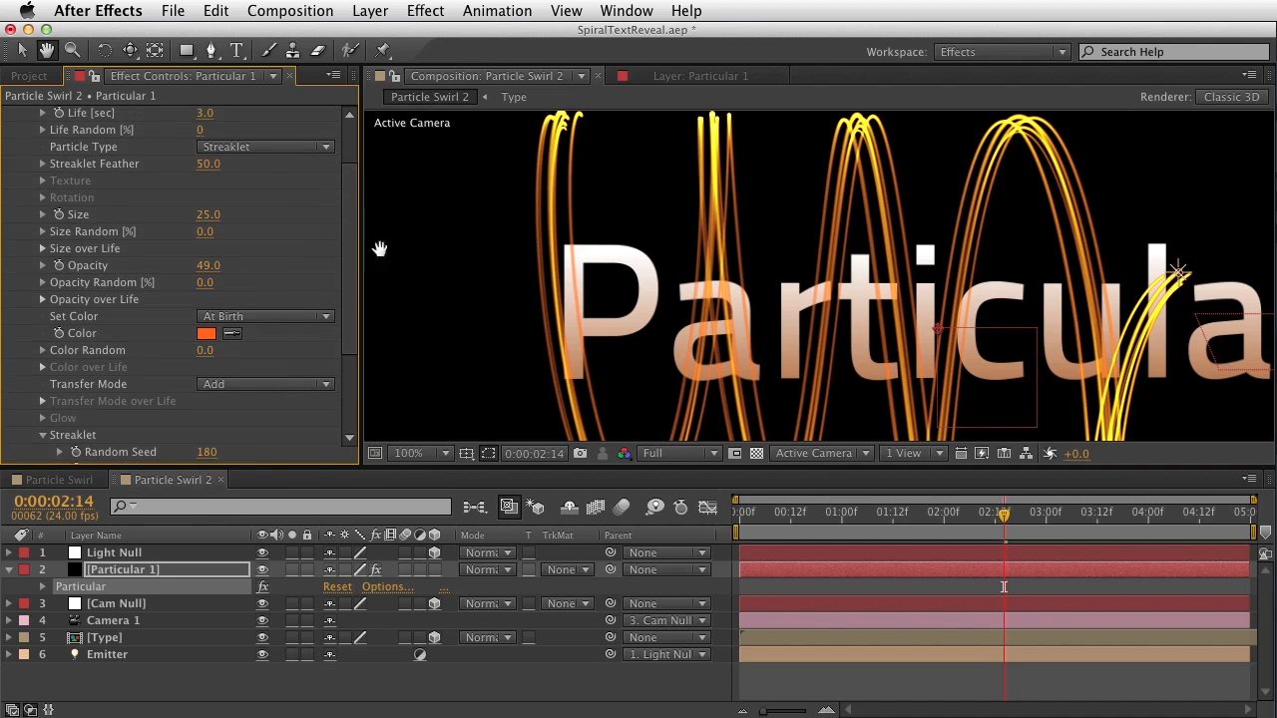
key("v")
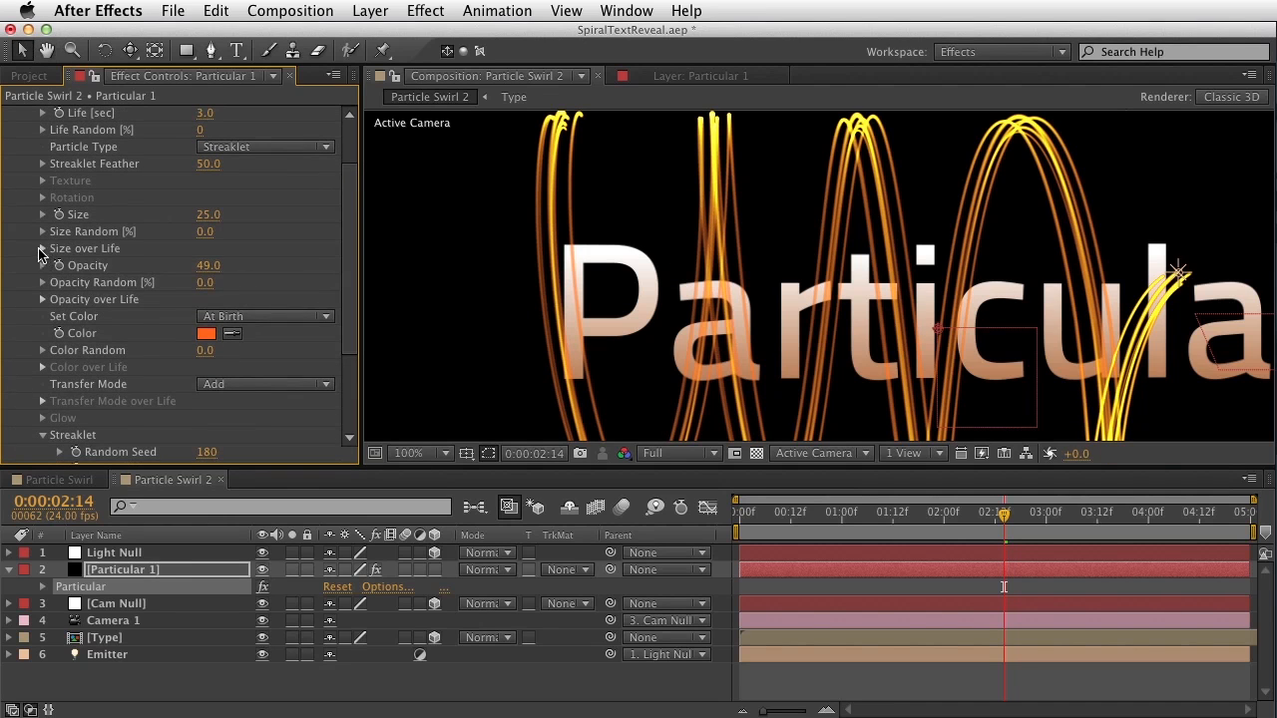
left_click(43, 248)
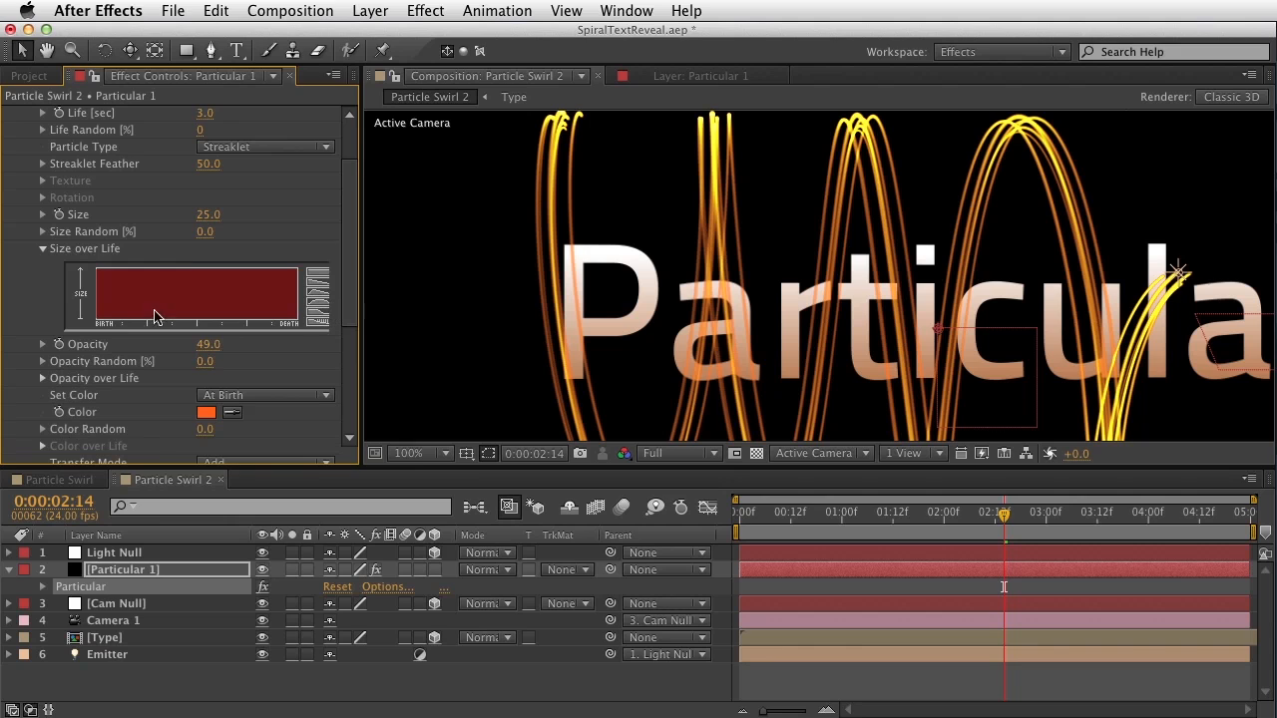
left_click_drag(100, 322, 161, 257)
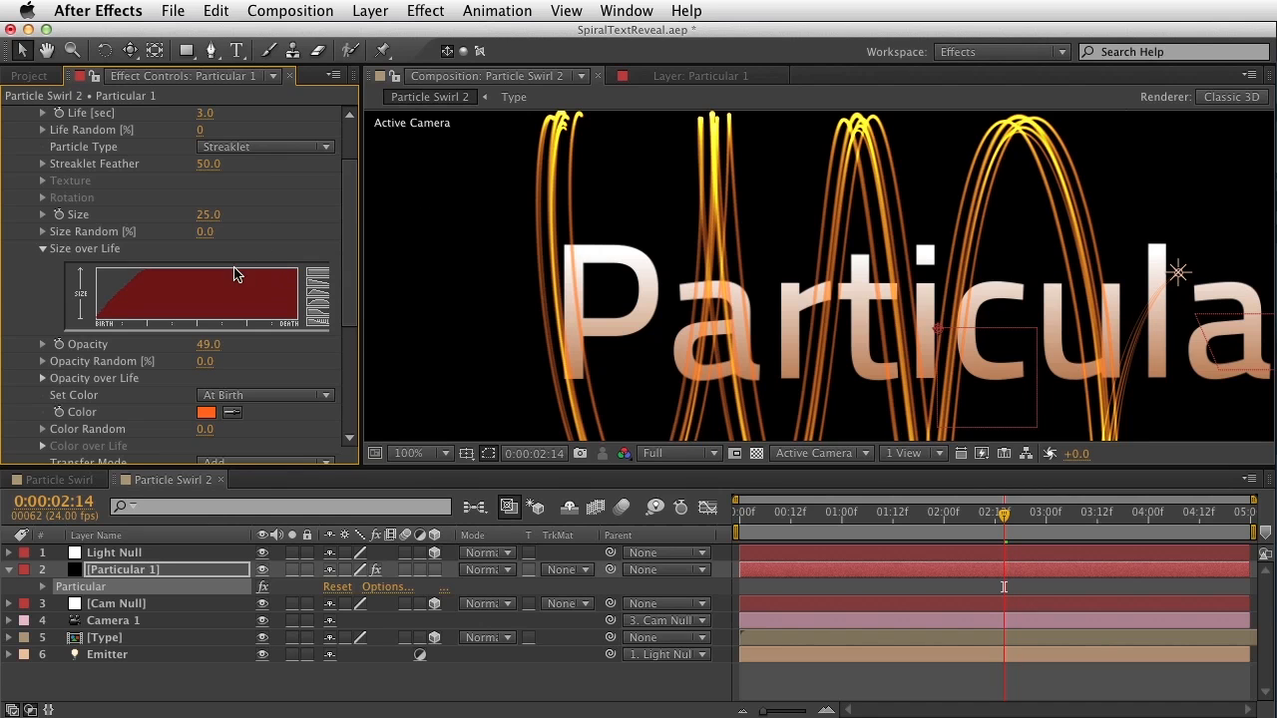
left_click_drag(262, 287, 297, 318)
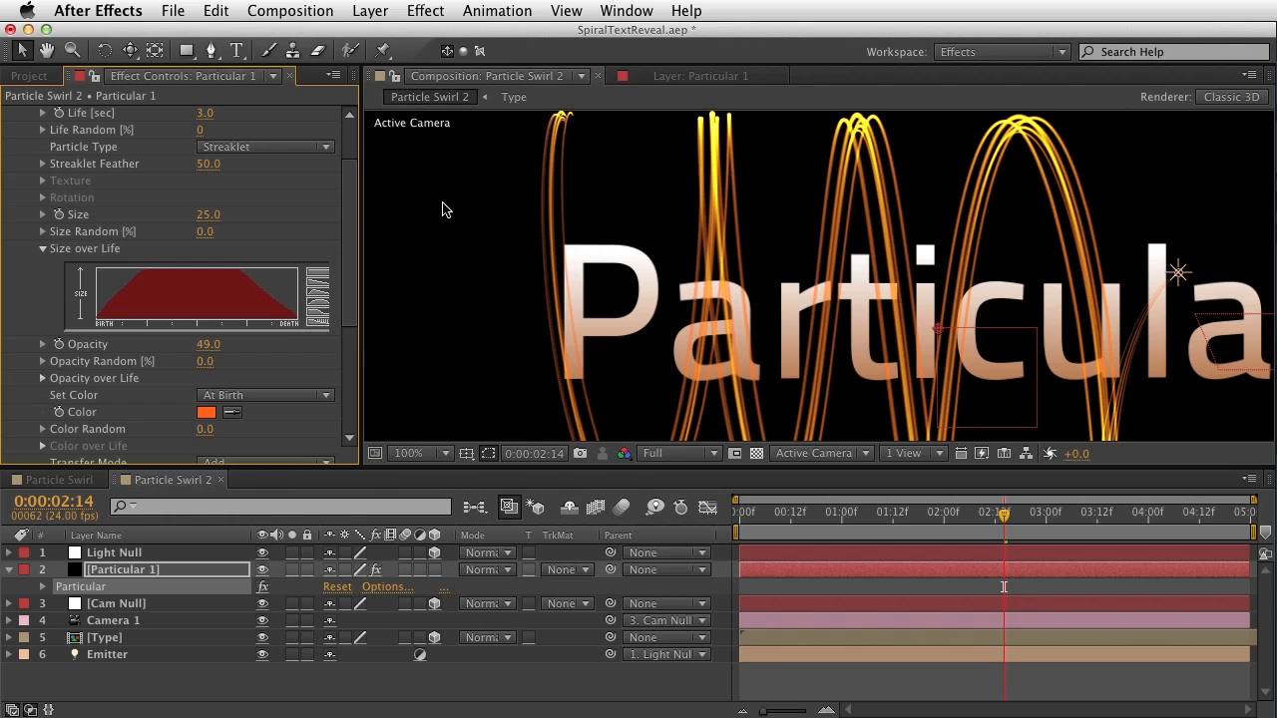
- Set the particle Life to 2.6 seconds
scroll(199, 185, "up", 2)
left_click(207, 148)
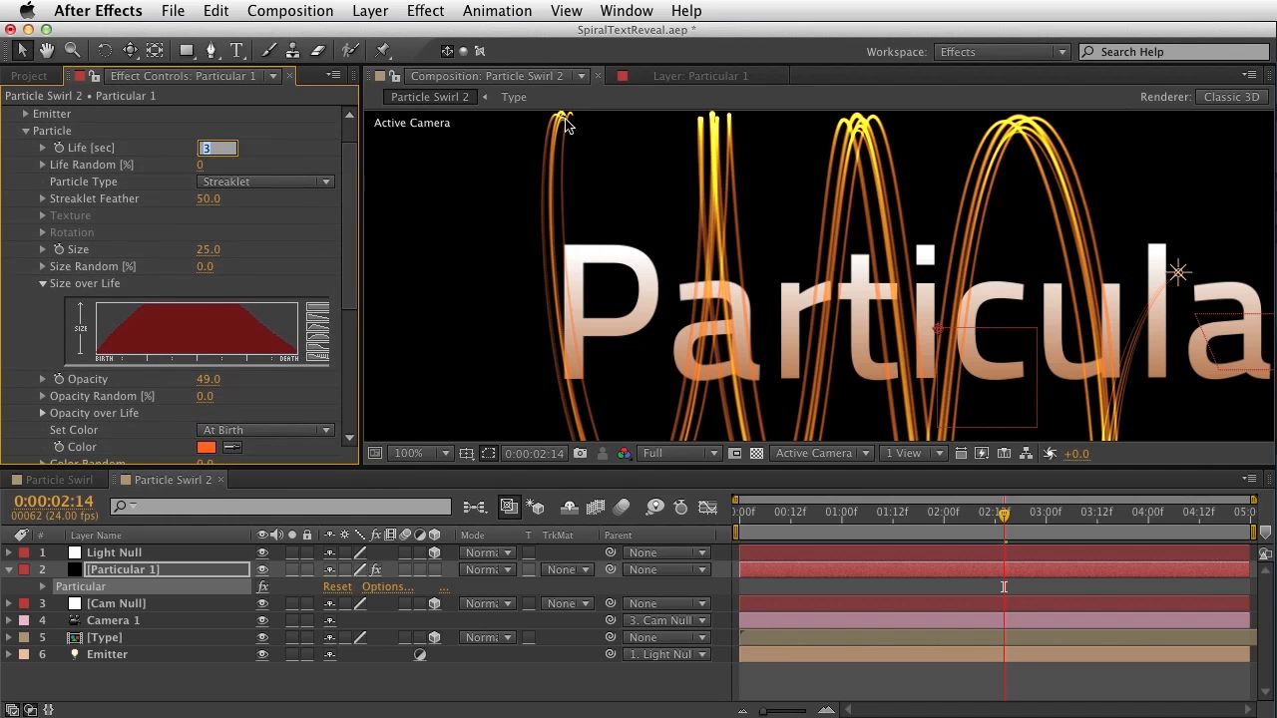
type("2.9")
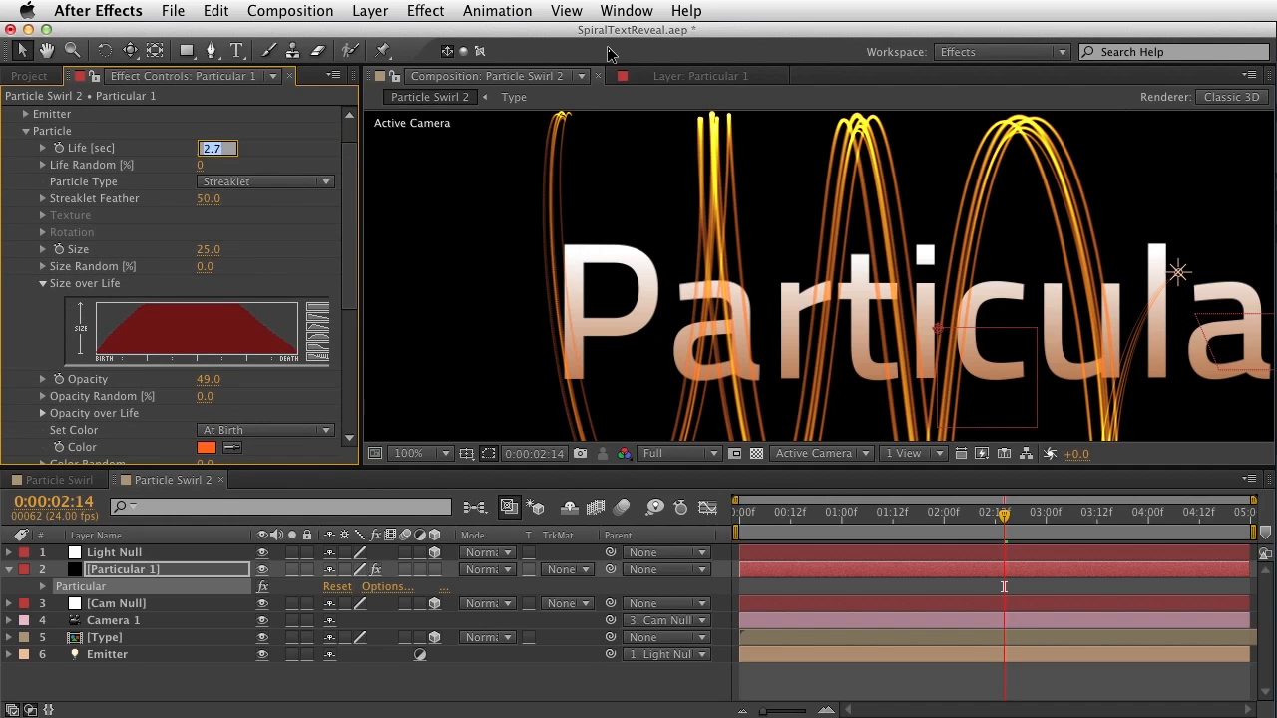
type("2.6")
key("Return")
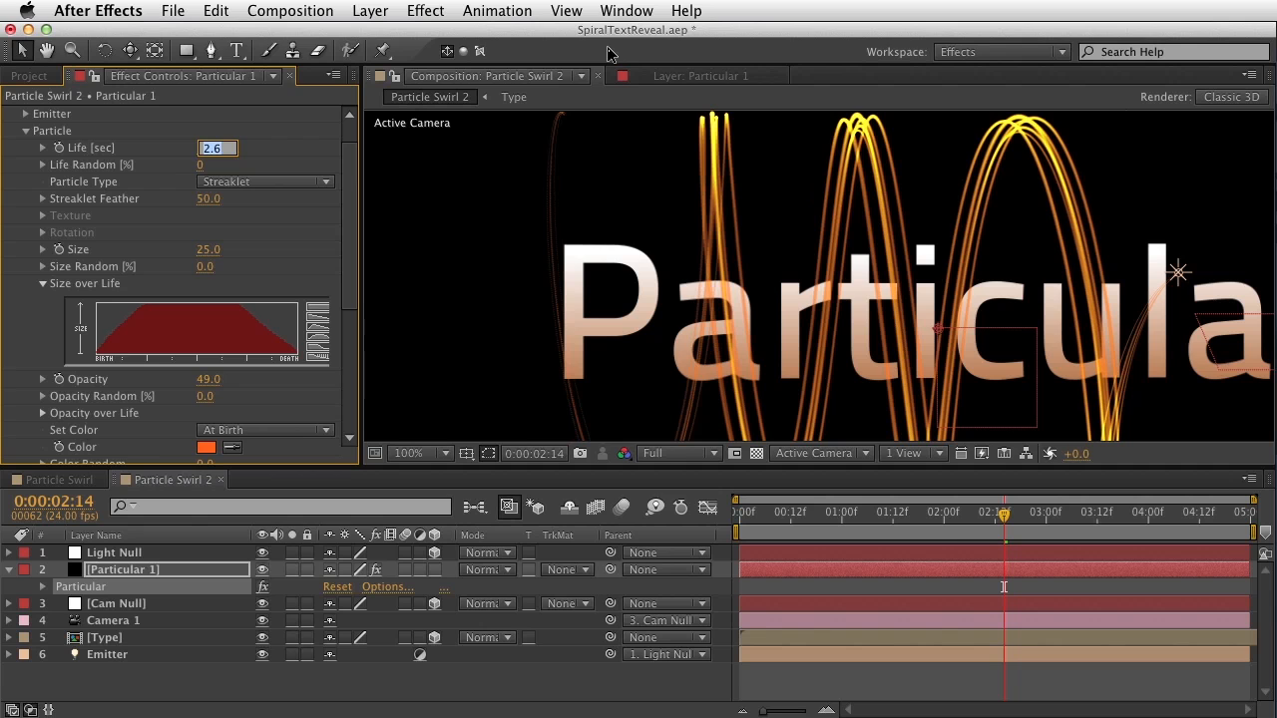
key("Return")
- Select the Type layer and examine how the streaks pass around the text from the start to 0:00:01:13
key("space")
left_click_drag(683, 304, 698, 273)
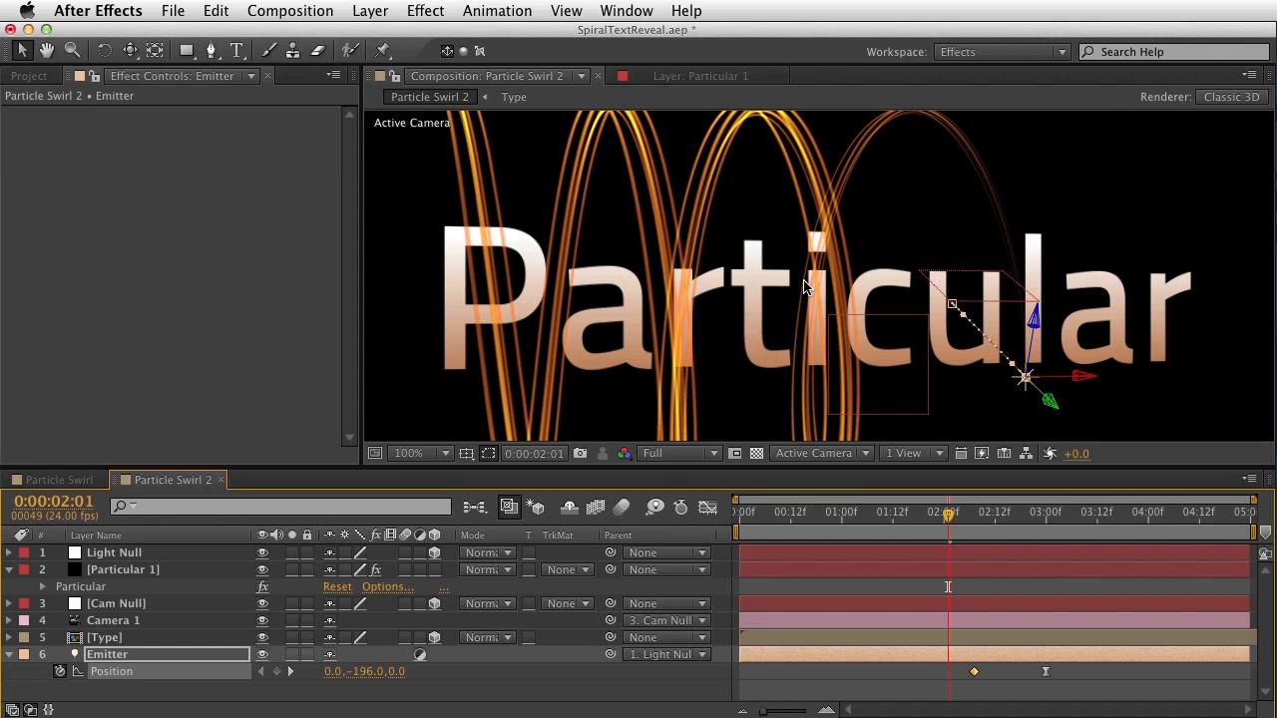
left_click(185, 640)
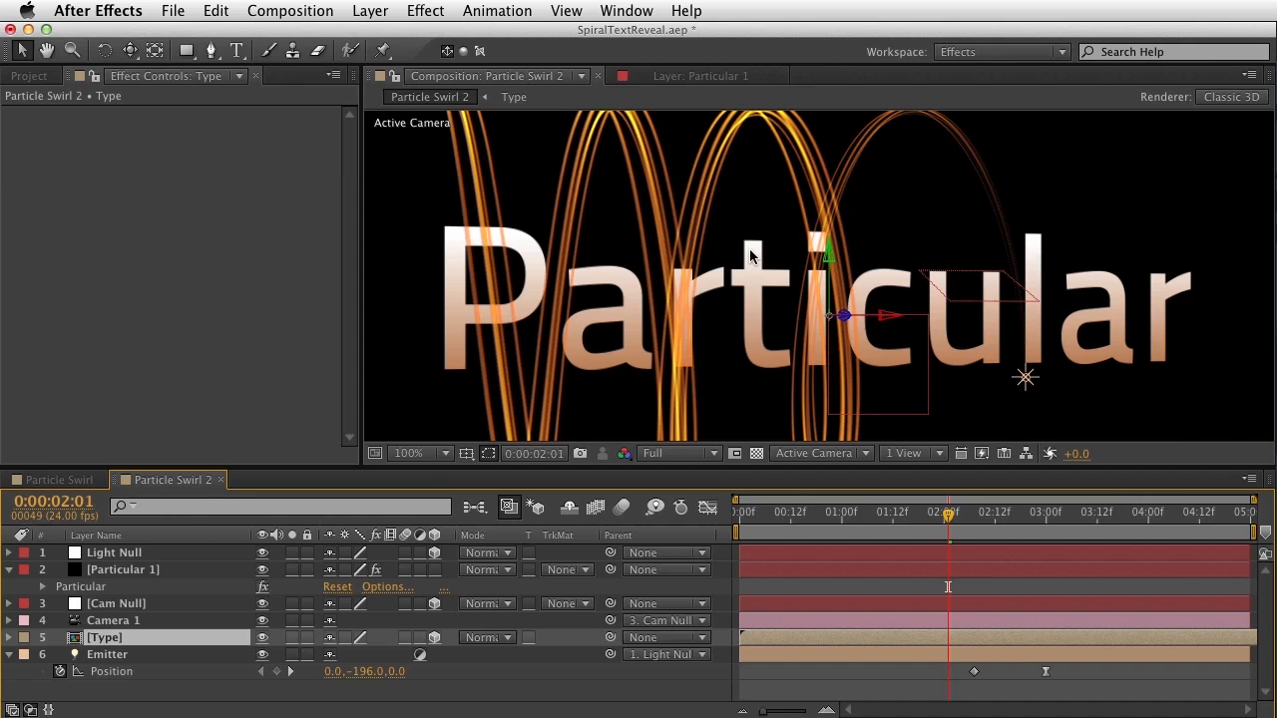
key("period")
key("h")
left_click_drag(748, 303, 781, 264)
key("v")
key("comma")
key("comma")
mouse_move(748, 514)
left_mouse_down()
mouse_move(769, 514)
mouse_move(740, 515)
left_mouse_up()
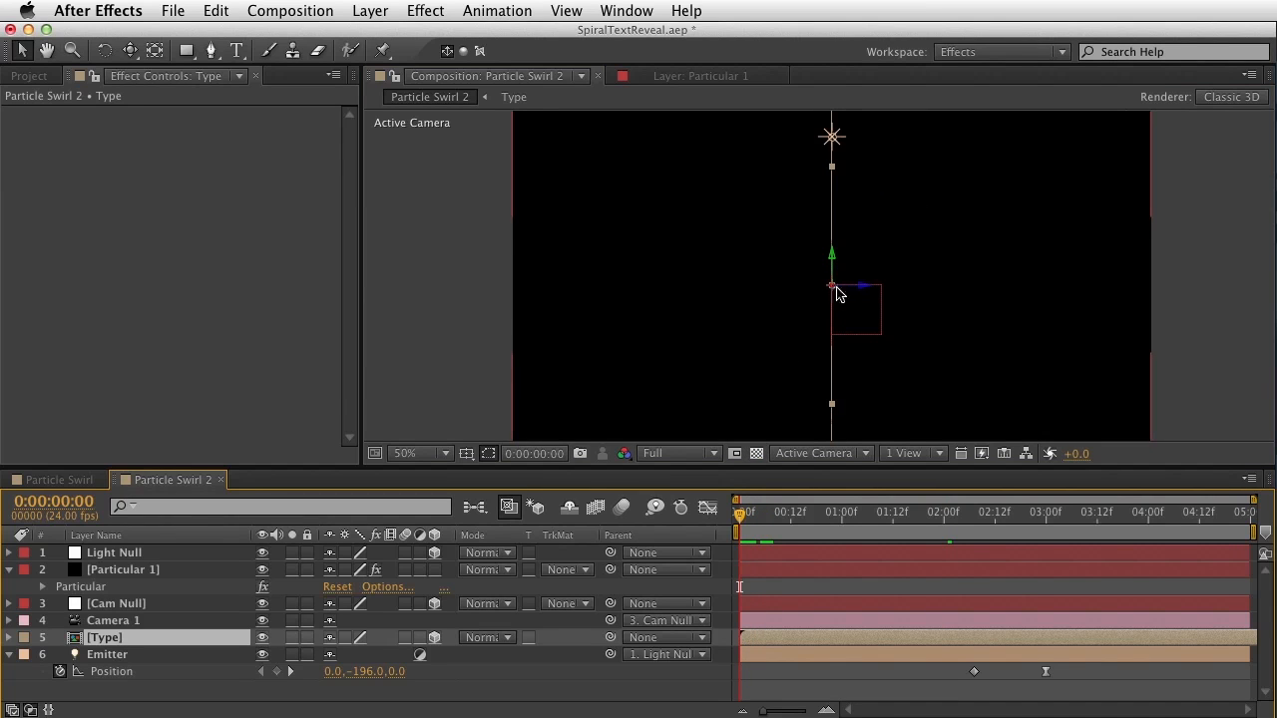
left_click_drag(740, 515, 898, 539)
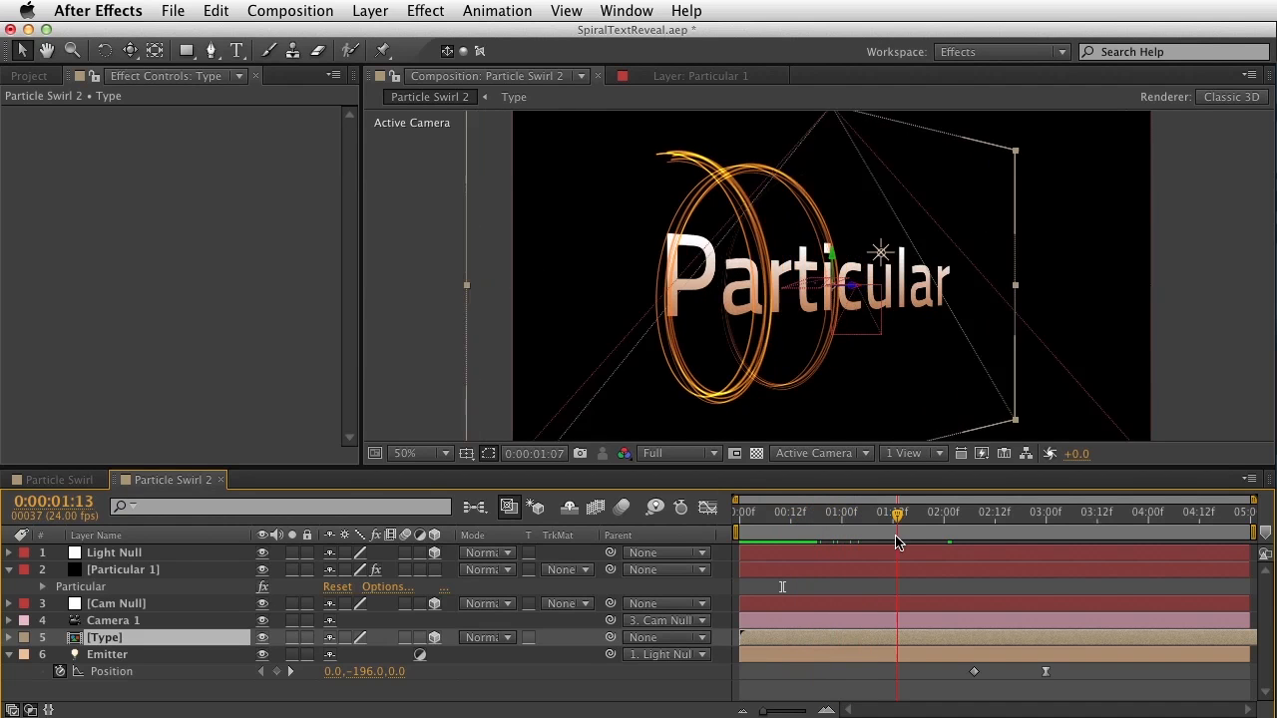
key("period")
key("period")
key("comma")
left_click(751, 248)
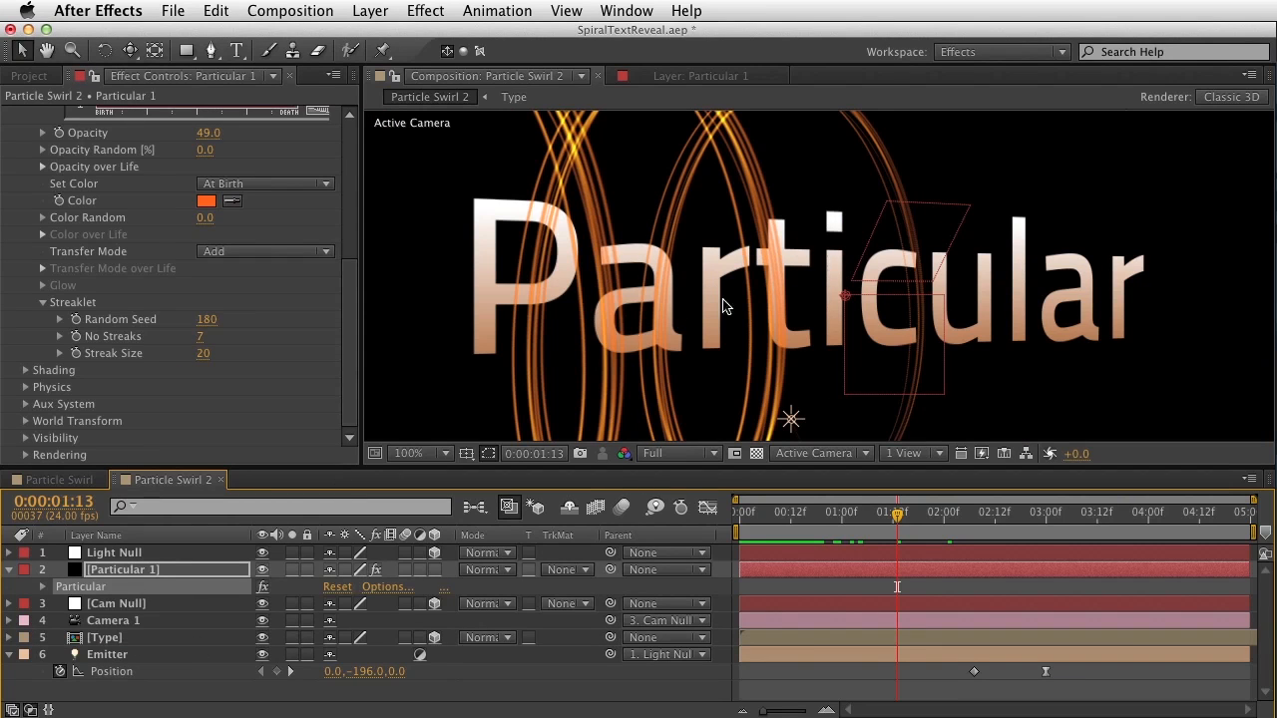
- Set the Obscuration Layer in Particular's Visibility settings to the Type layer
left_click_drag(63, 446, 178, 280)
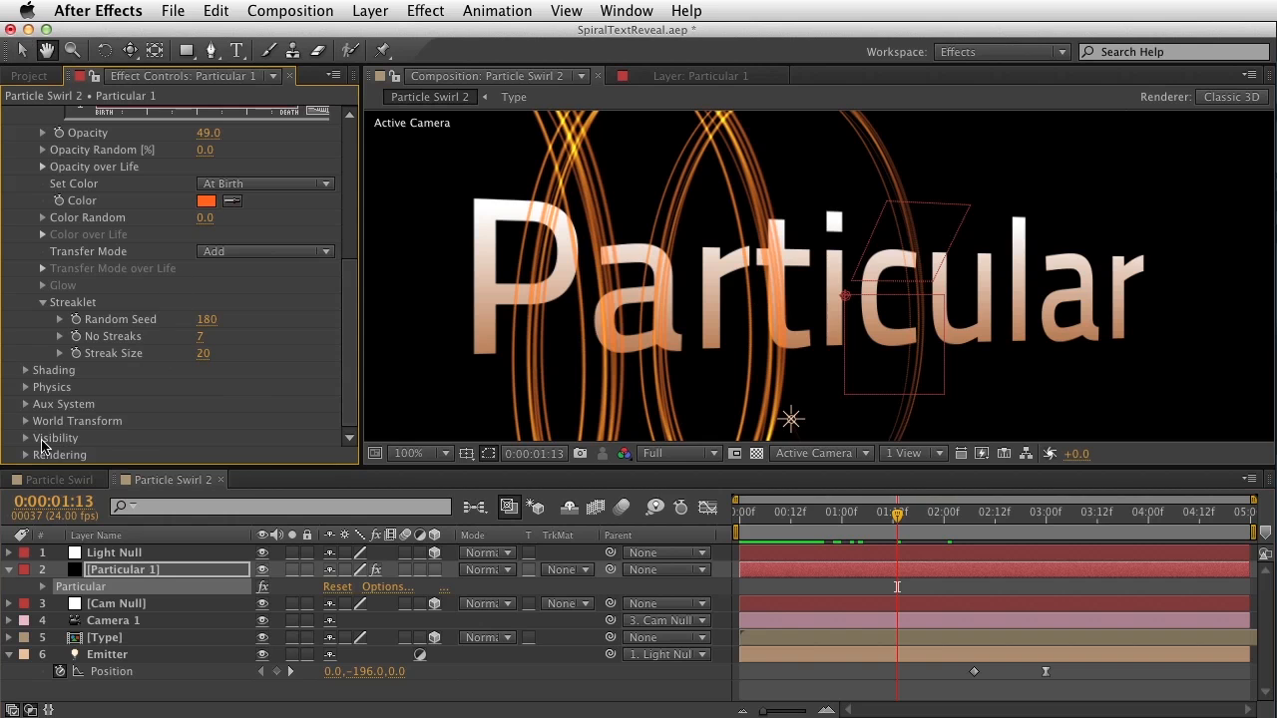
left_click_drag(349, 350, 332, 165)
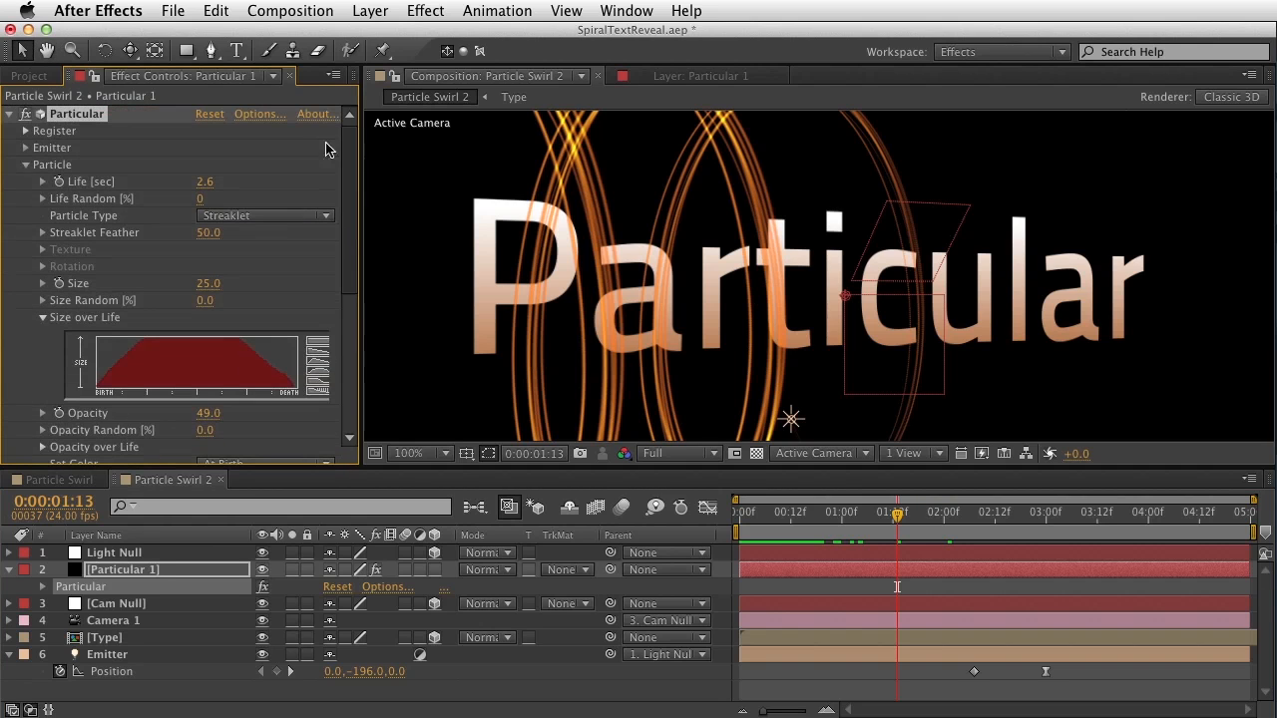
left_click(26, 165)
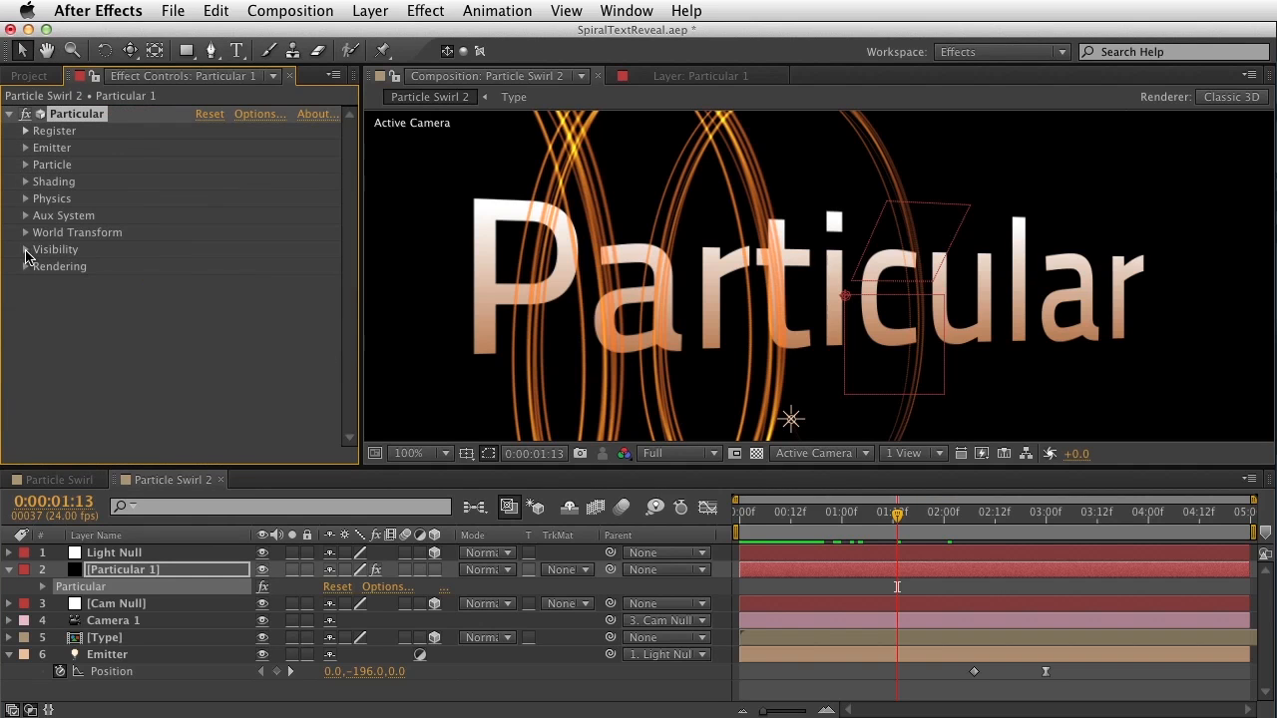
left_click(26, 250)
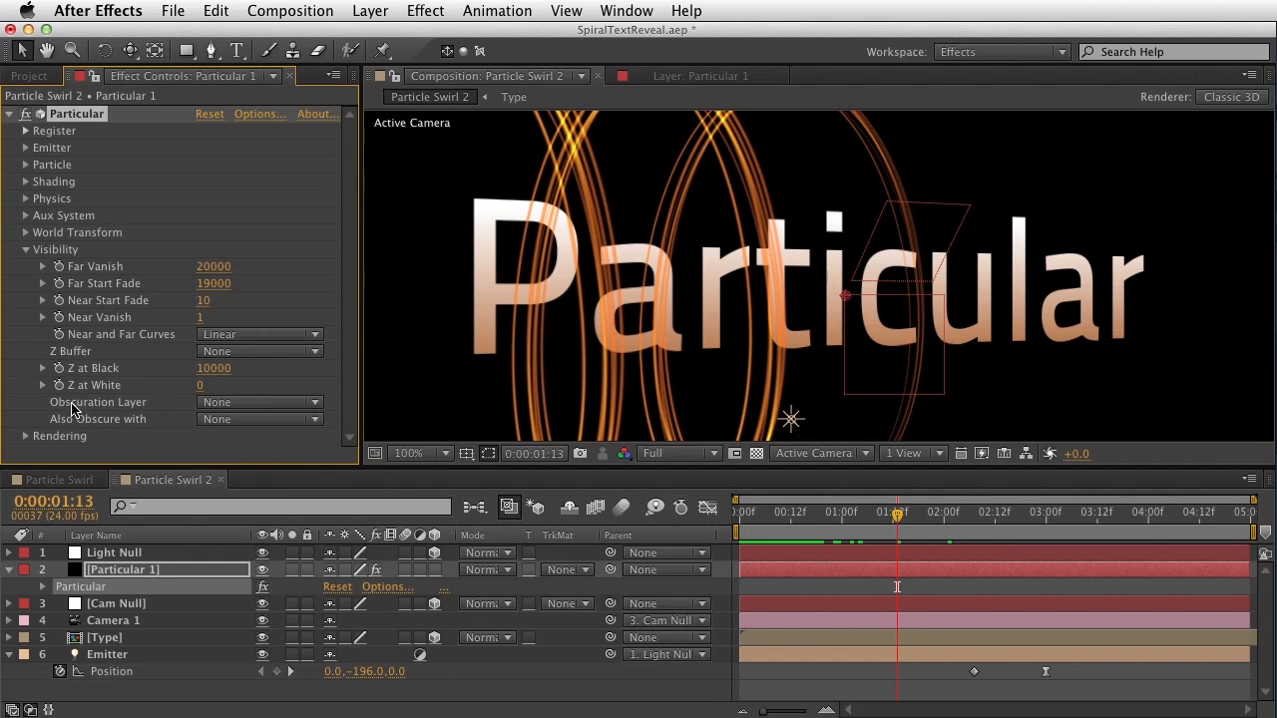
left_click(219, 404)
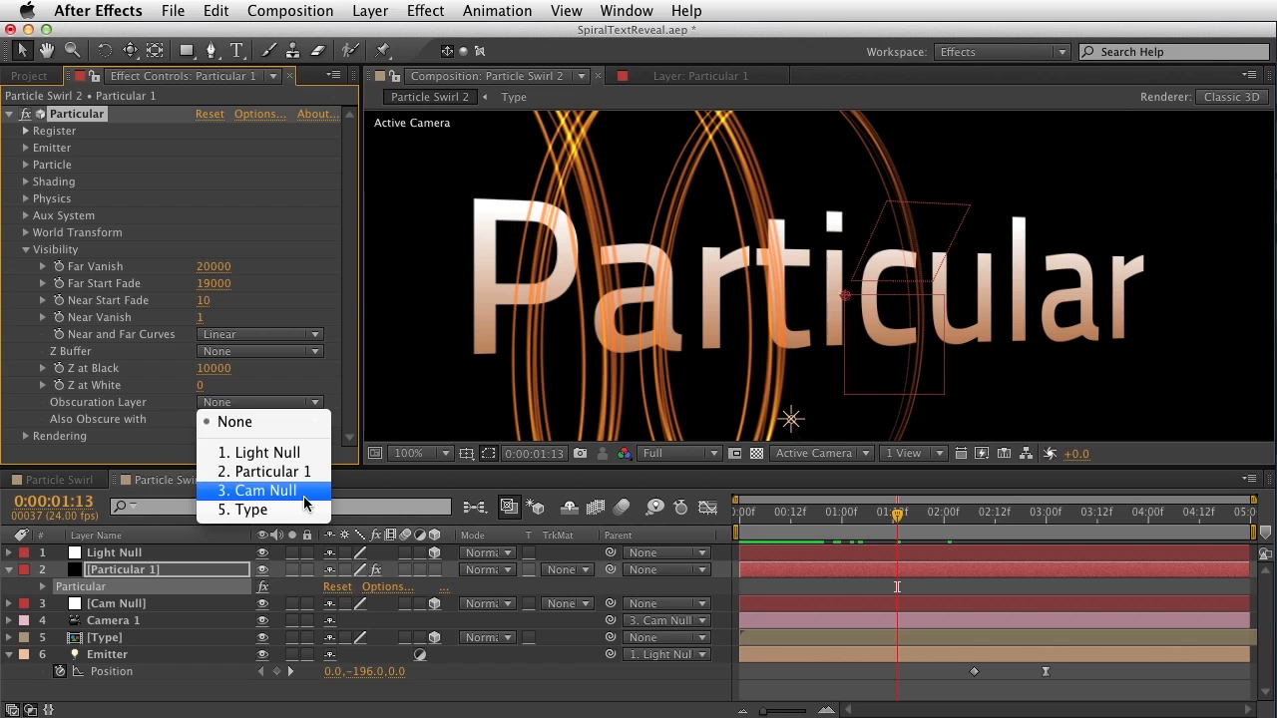
left_click(319, 526)
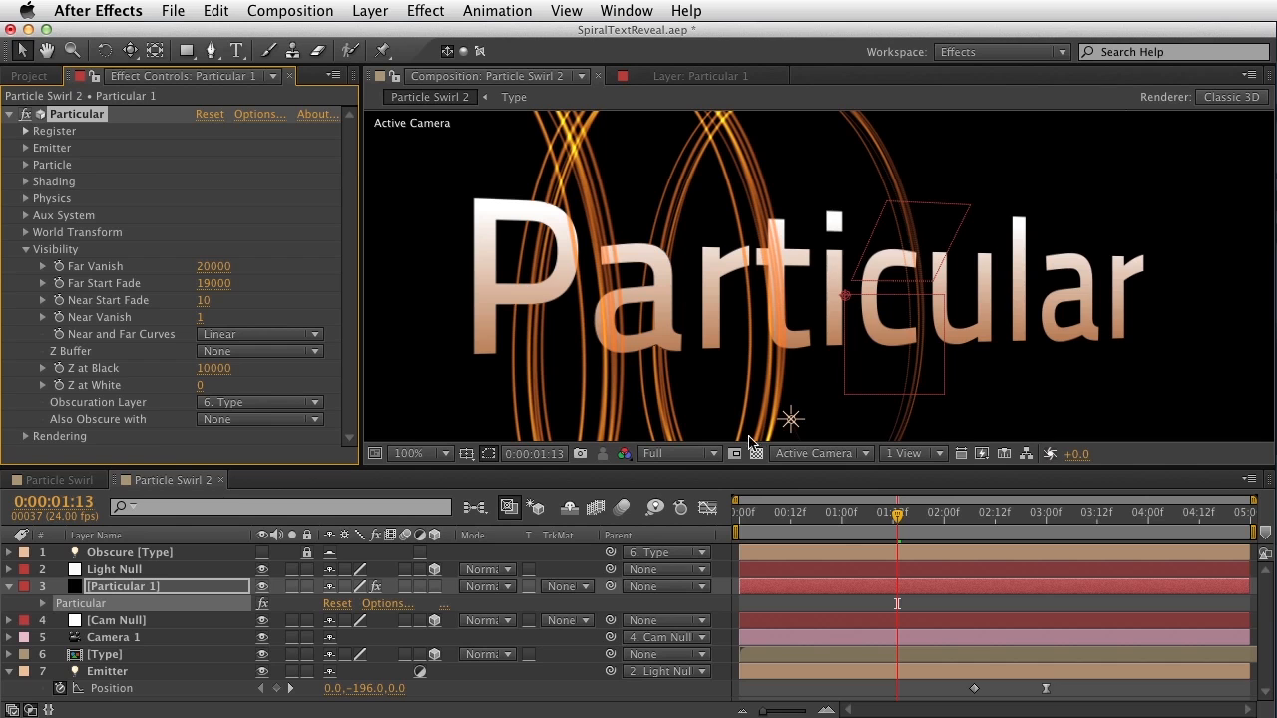
- Examine the text obscuring the streaks at 0:00:01:18 and the choices for Also Obscure with
left_click_drag(856, 531, 918, 522)
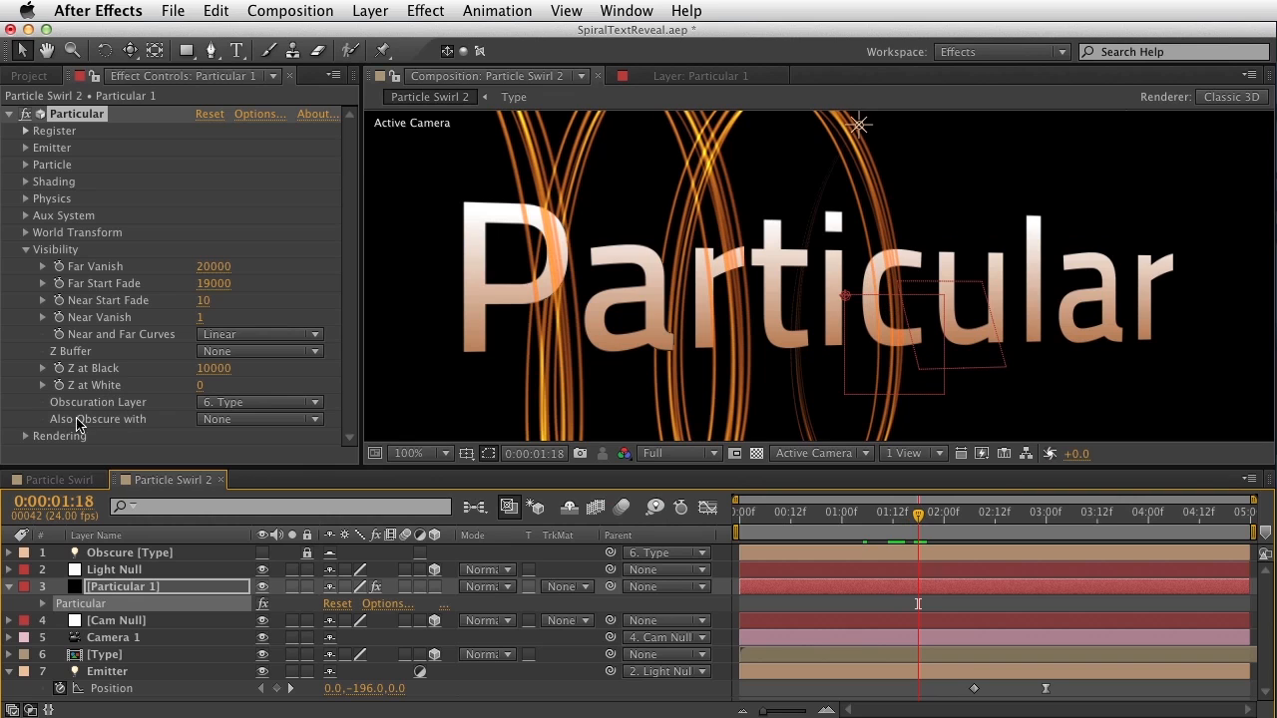
left_click(218, 420)
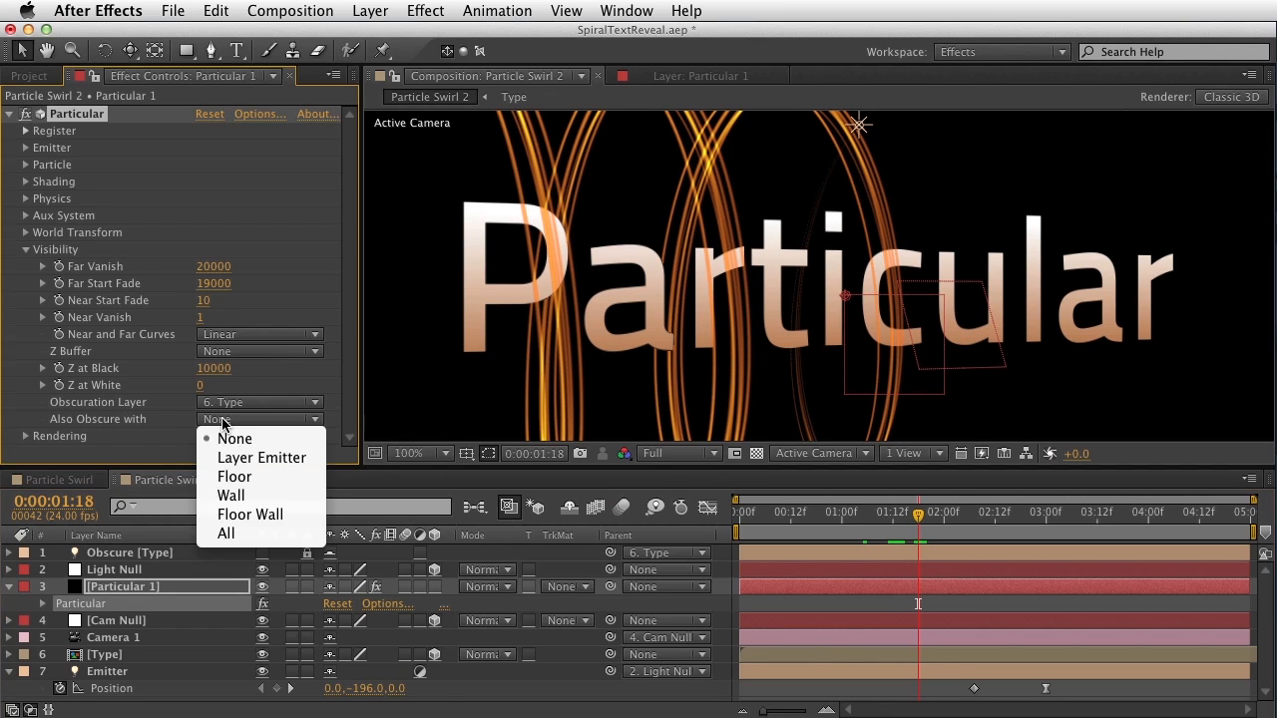
left_click(62, 190)
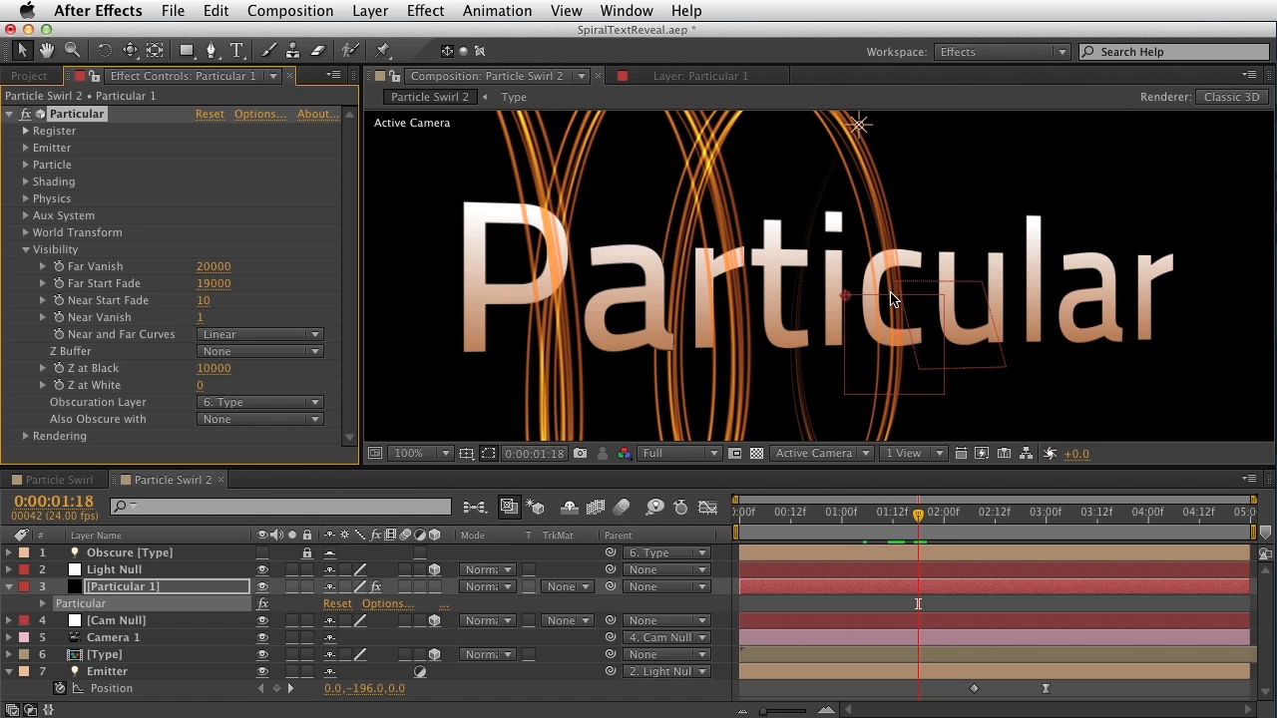
key("comma")
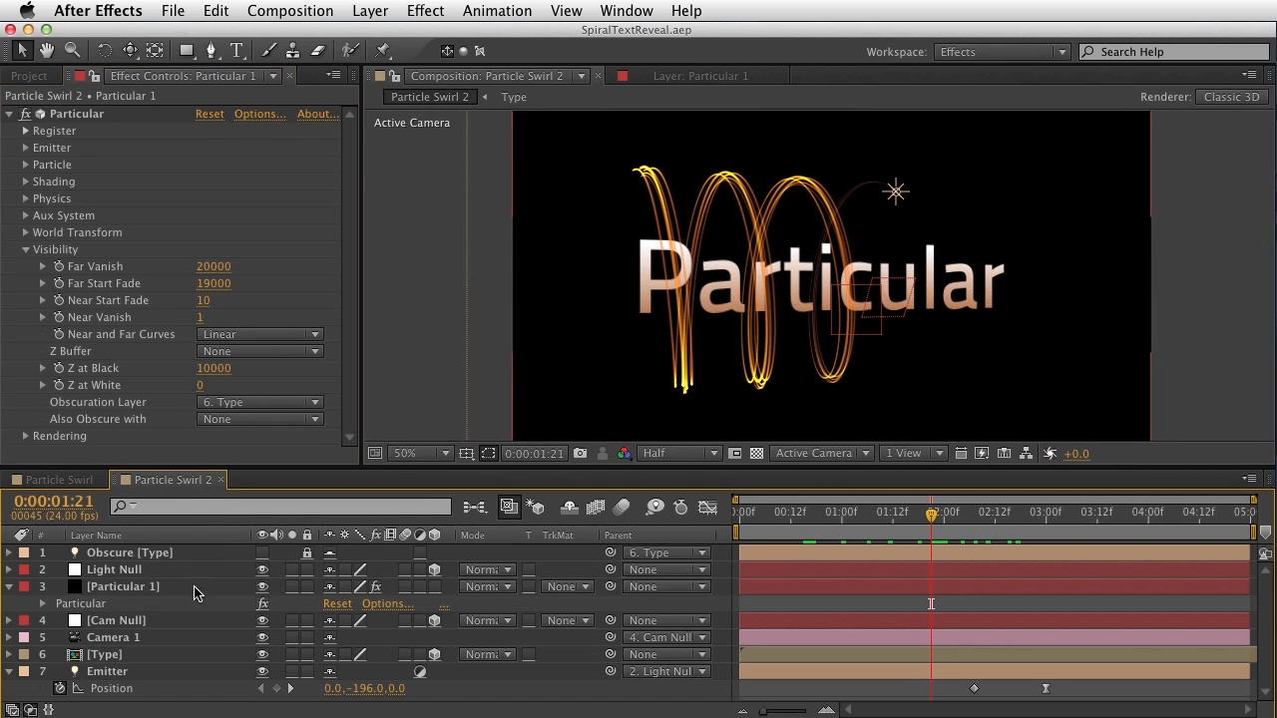
- Duplicate the Particular 1 layer, rename the copy Particular 2, and reveal its Particular effect
left_click(195, 590)
key("super+d")
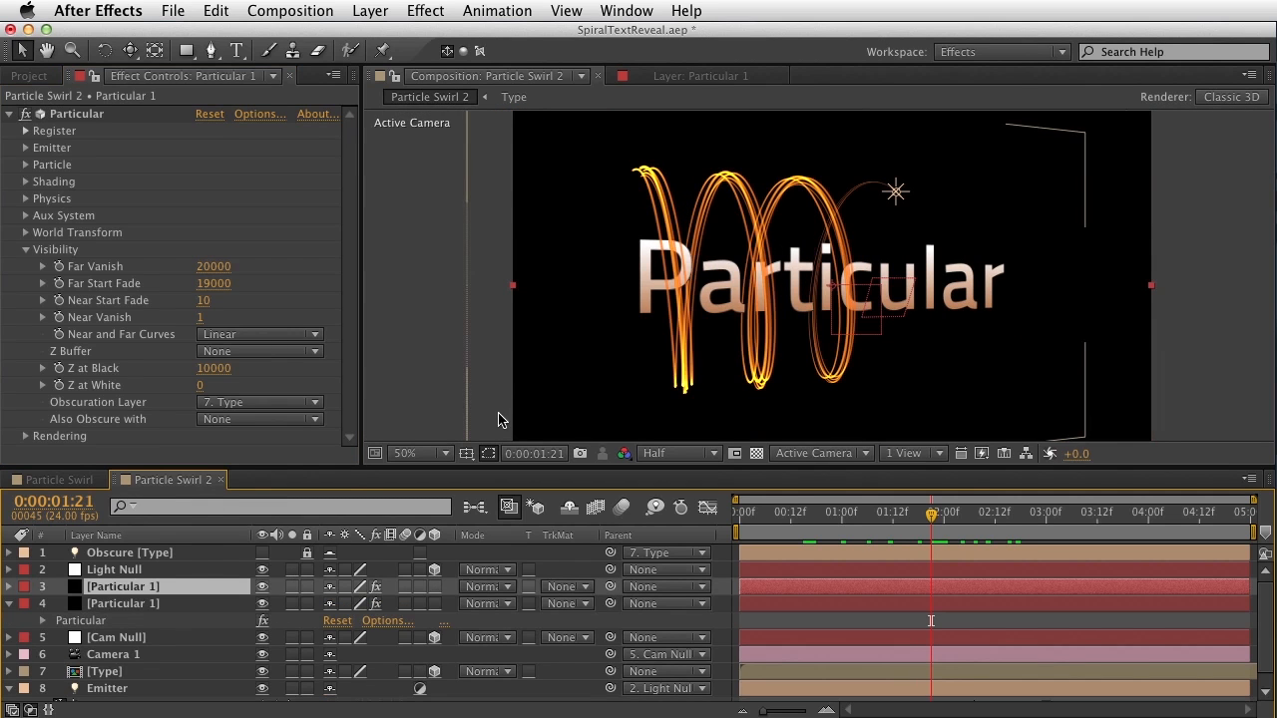
key("Return")
type("Particular 2")
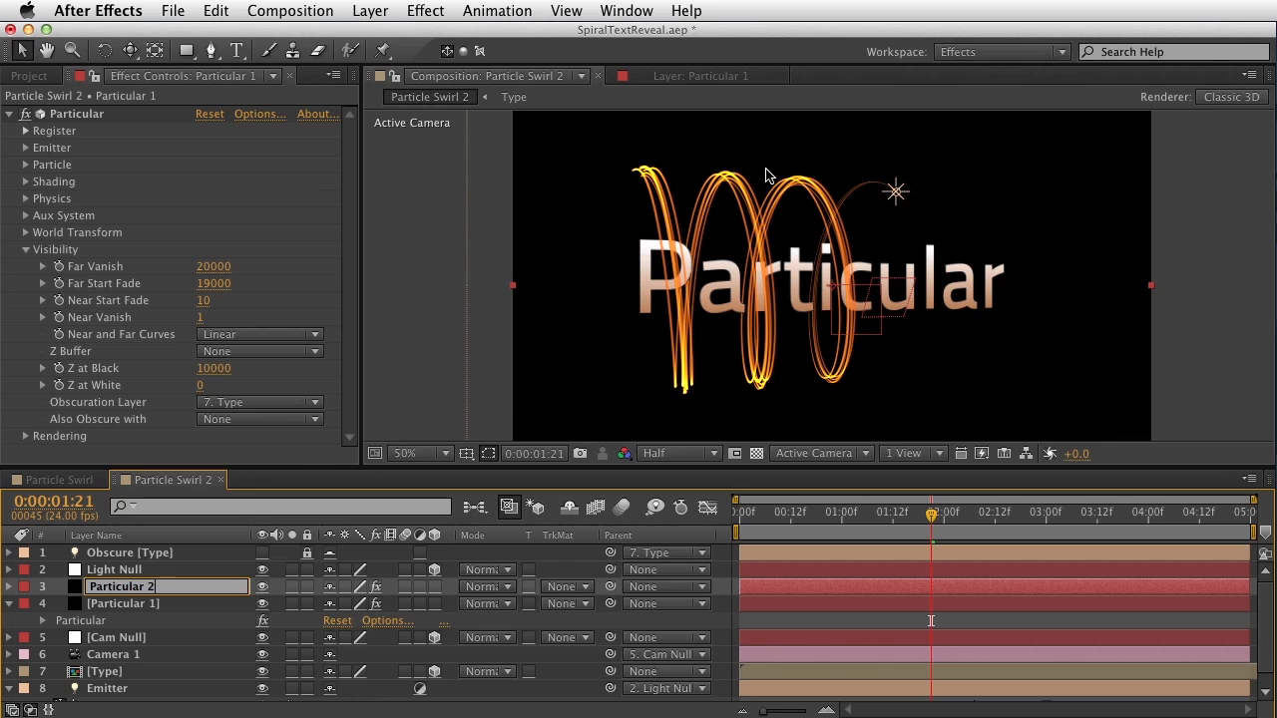
key("Return")
key("e")
left_click(80, 604)
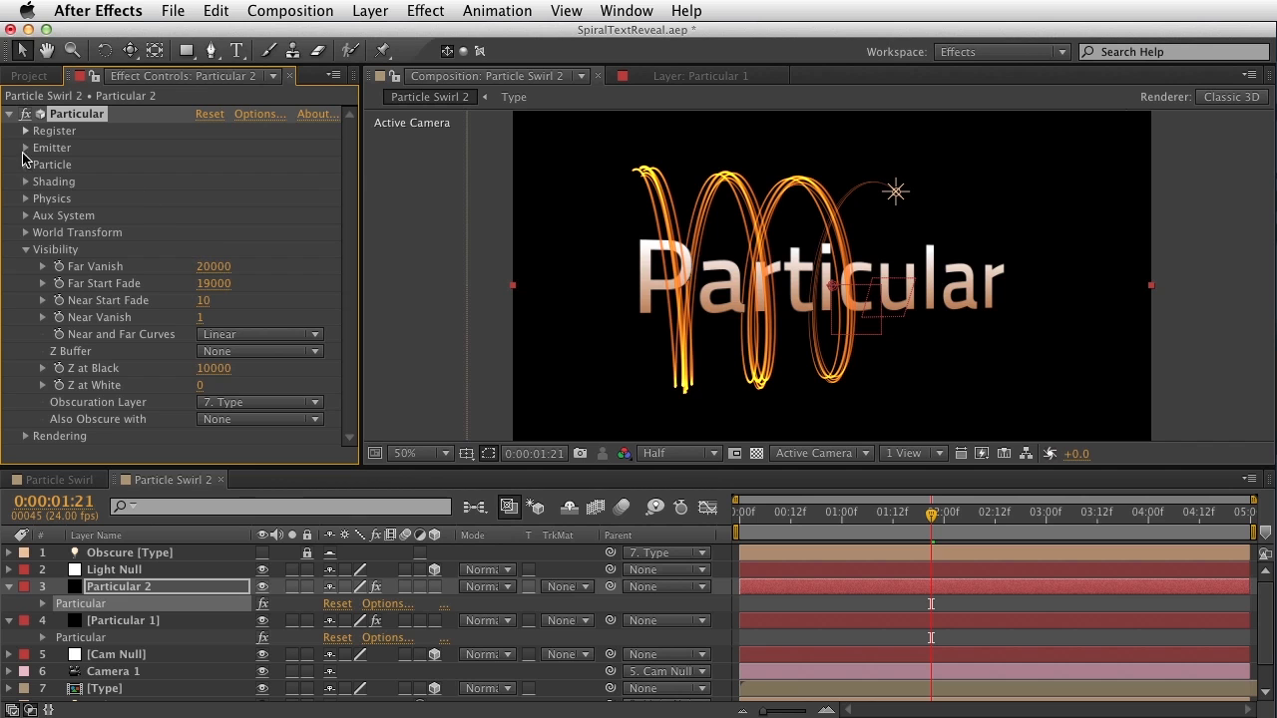
- Change the Particle Type of the Particular 2 layer to Sphere
left_click(26, 166)
key("h")
scroll(319, 189, "up", 2)
left_click(244, 217)
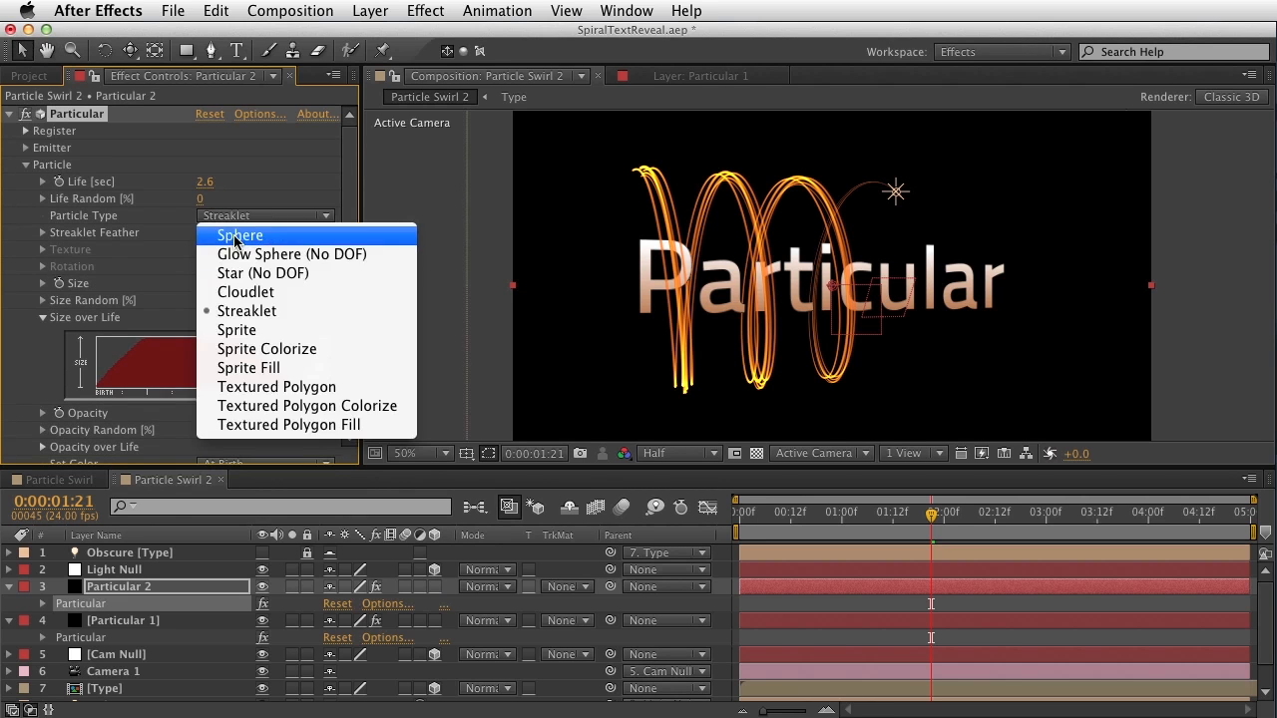
left_click(241, 245)
scroll(244, 219, "down", 2)
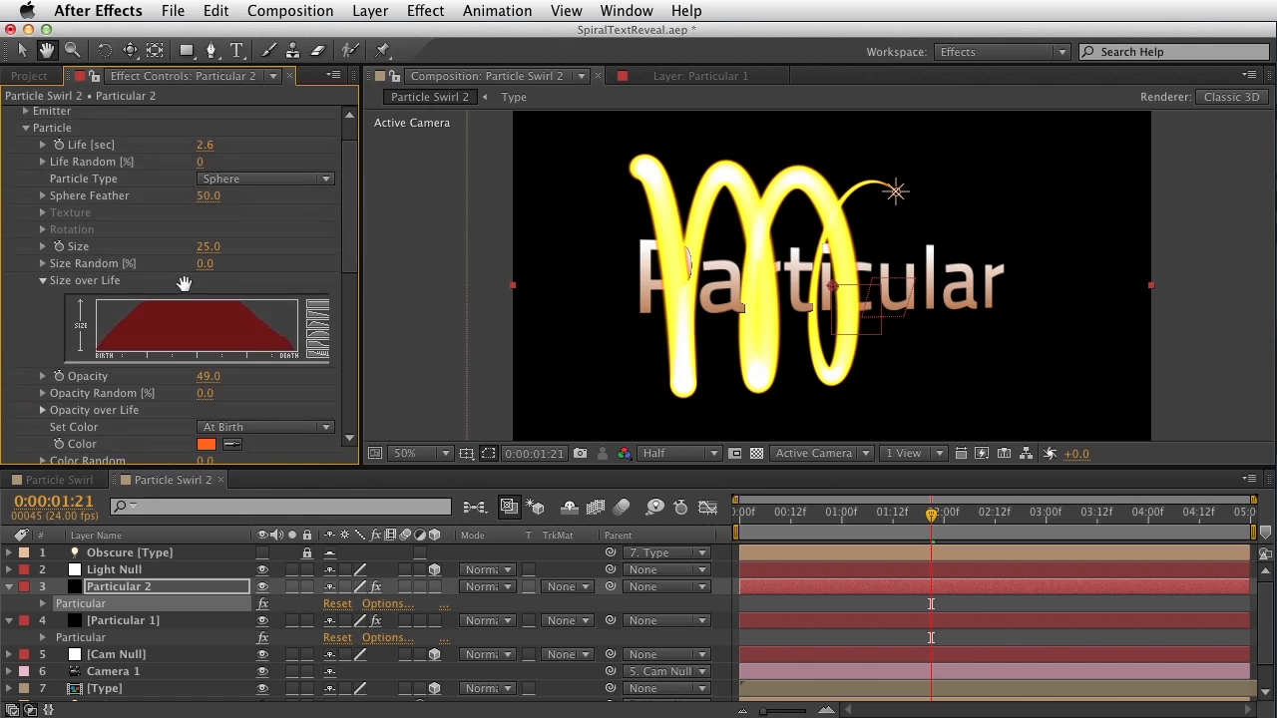
- Set the particle Life of Particular 2 to 0.3 seconds
key("v")
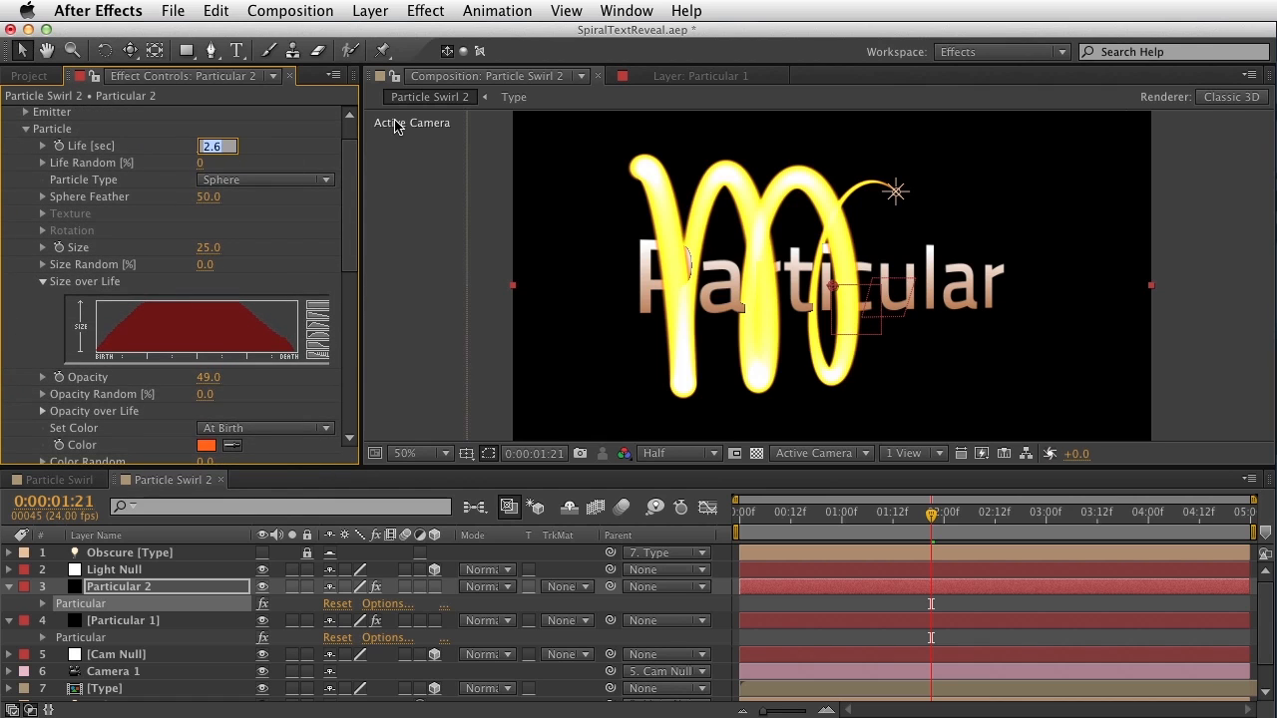
type(".")
key("Return")
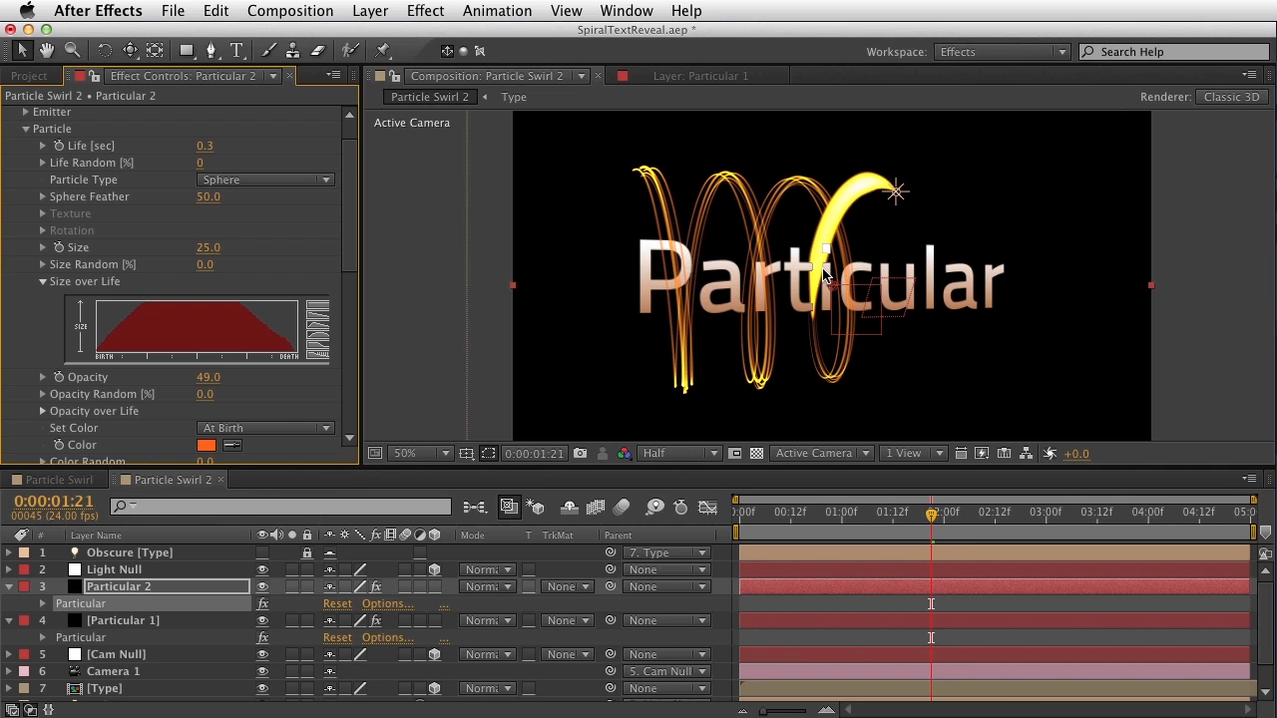
- Lower the emitter's Particles/sec on Particular 2 to 170
key("h")
left_click_drag(30, 116, 45, 152)
key("v")
left_click(25, 148)
left_click_drag(206, 130, 143, 150)
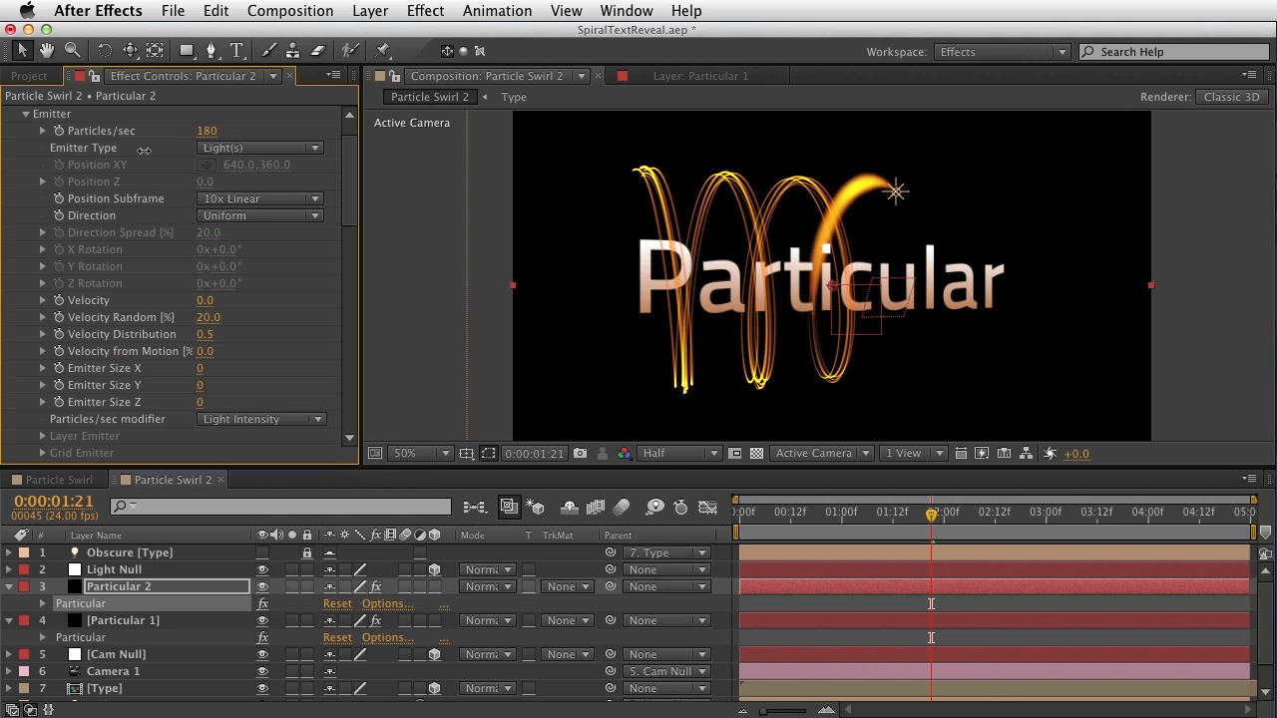
- Make Particular 2's Size over Life fall from full size at birth to zero at death using the straight descending preset
mouse_move(348, 172)
left_mouse_down()
mouse_move(340, 311)
mouse_move(197, 279)
left_mouse_up()
left_click_drag(101, 288, 305, 329)
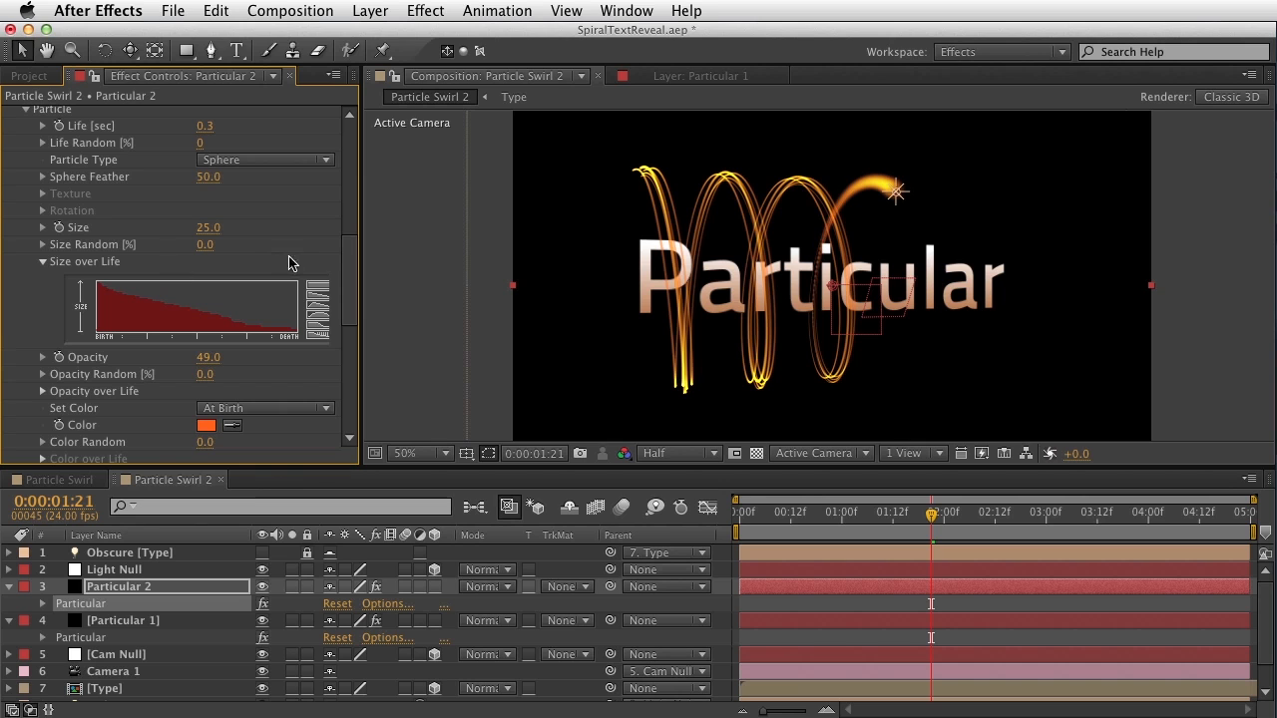
key("grave")
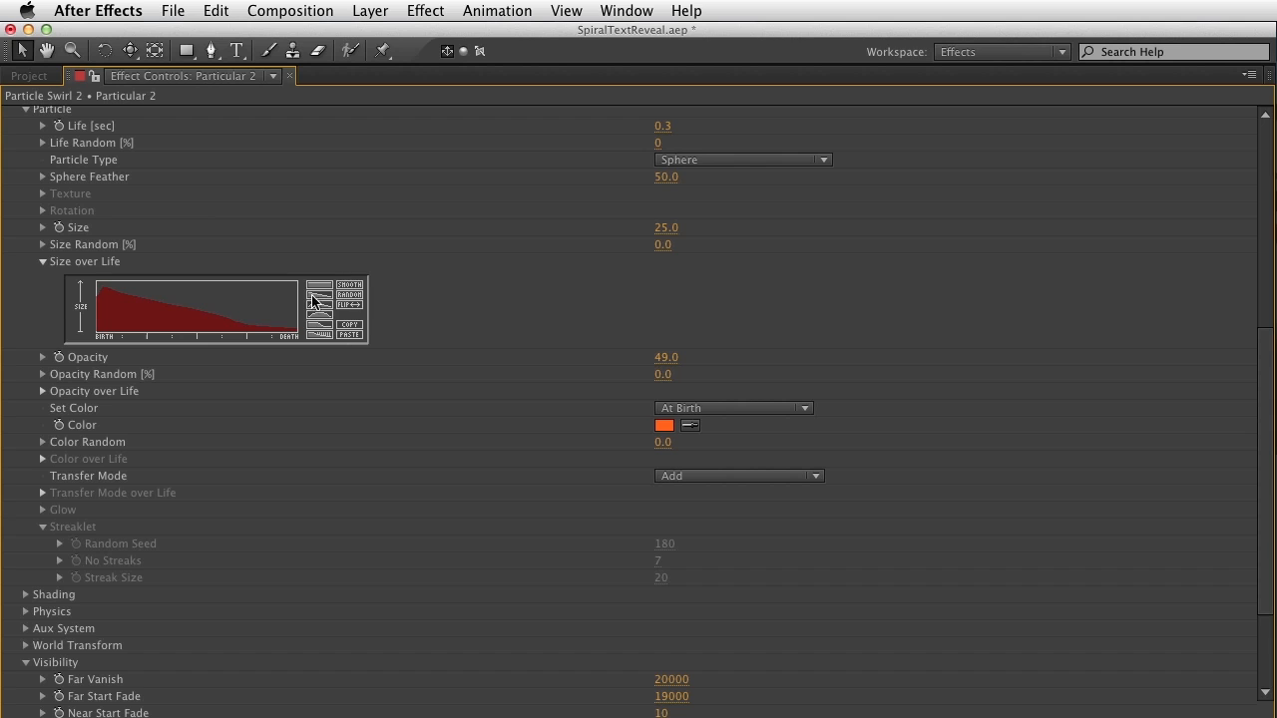
left_click(320, 297)
key("grave")
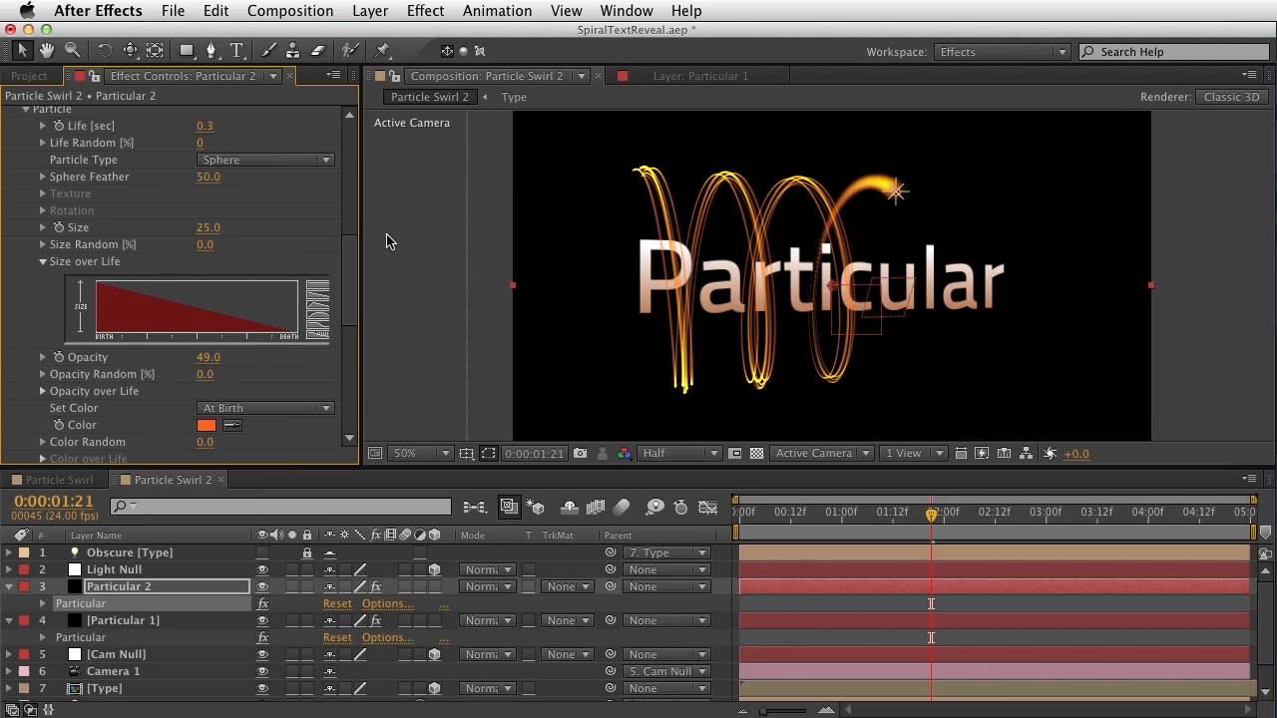
- Set Particular 2's particle Size to 50 and shift its Color to a redder orange, F8520E
left_click_drag(212, 230, 231, 225)
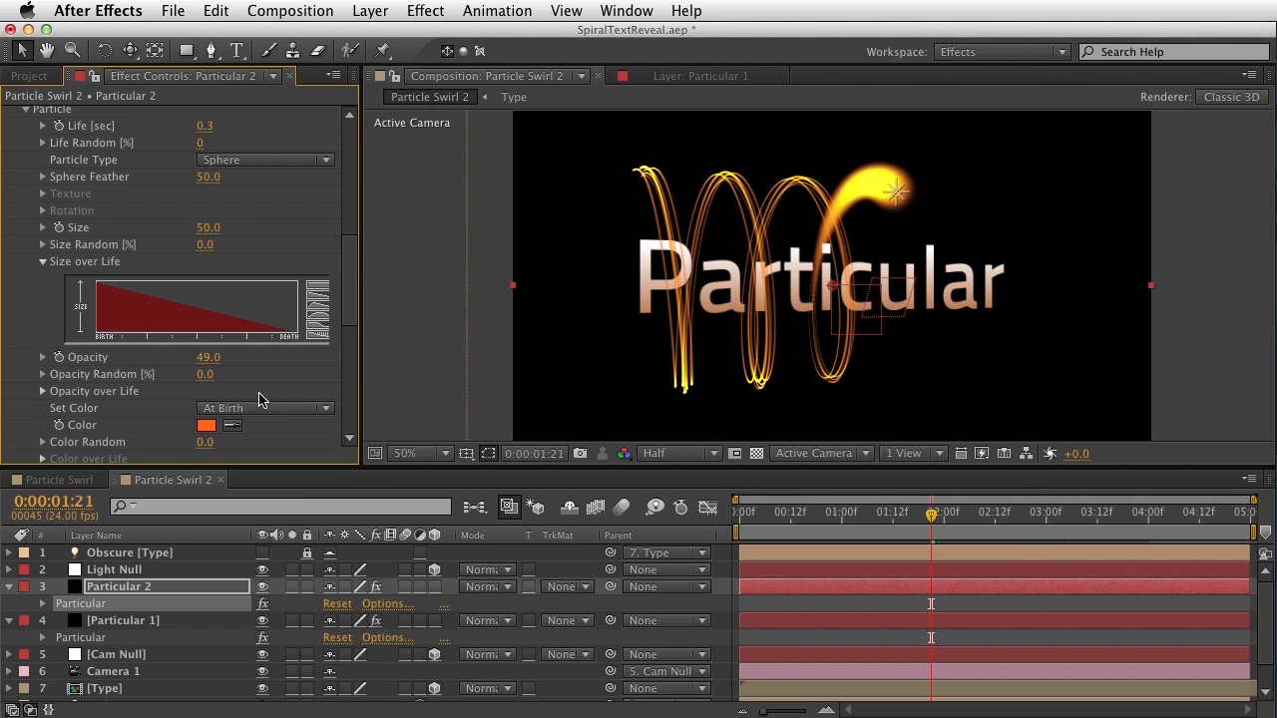
left_click(205, 425)
mouse_move(778, 529)
left_mouse_down()
mouse_move(769, 513)
mouse_move(784, 529)
mouse_move(779, 521)
left_mouse_up()
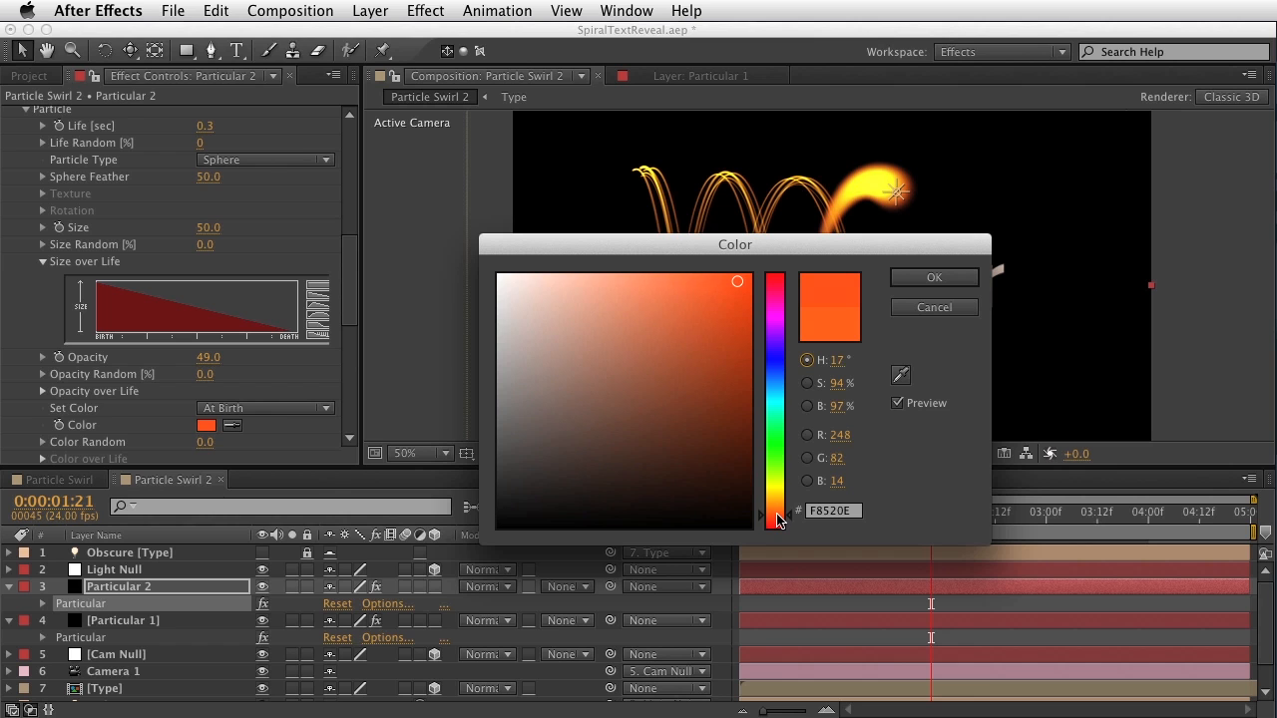
left_click(931, 278)
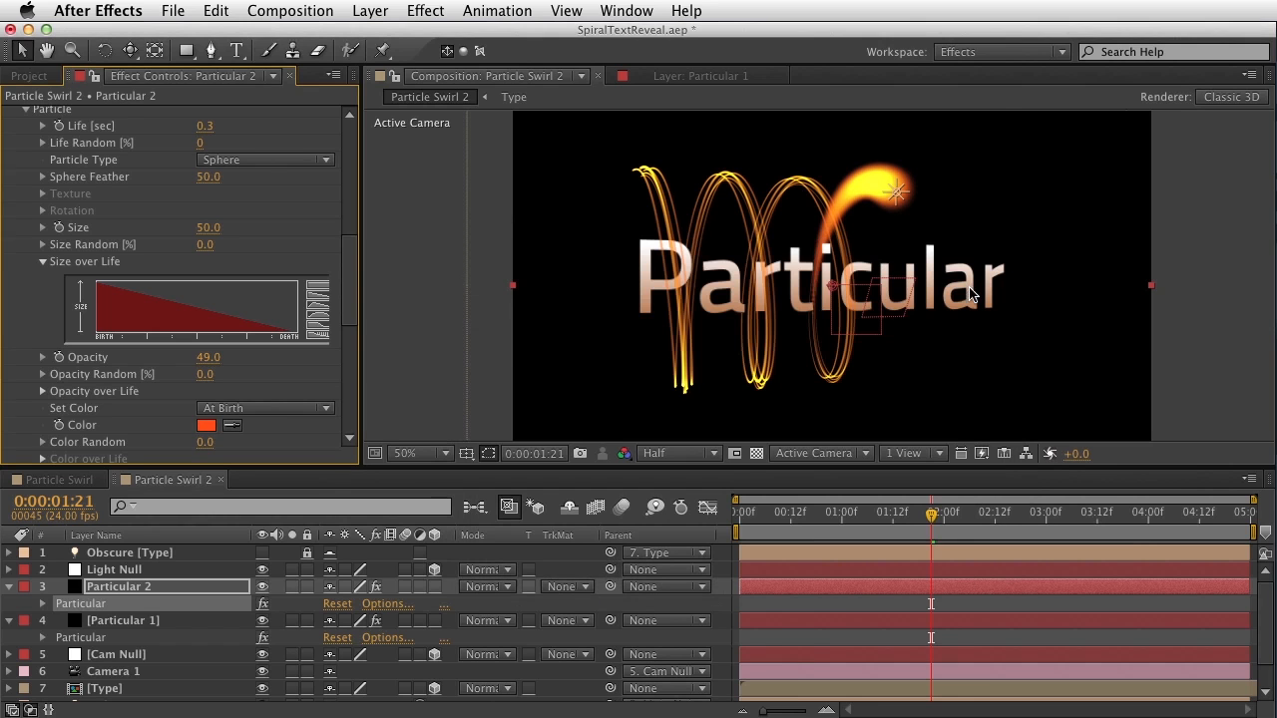
- Move to 0:00:02:01 and duplicate the Particular 2 layer as Particular 3
left_click_drag(761, 529, 948, 533)
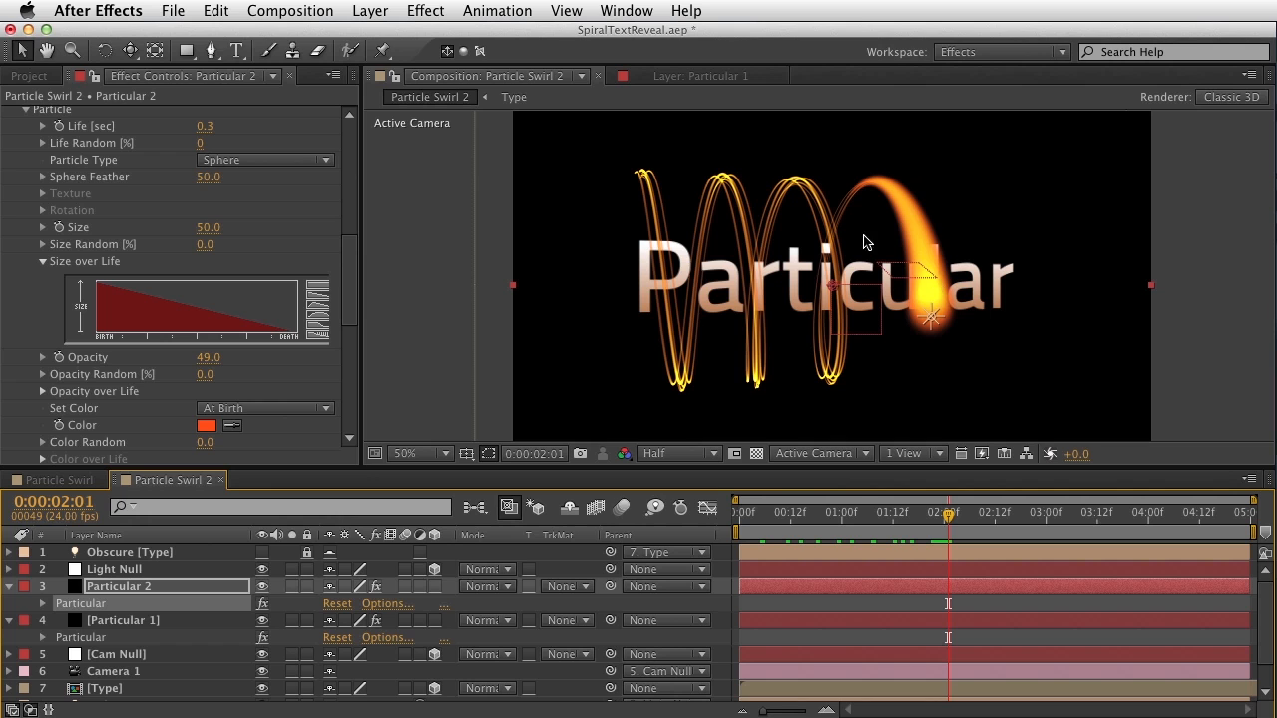
left_click(175, 588)
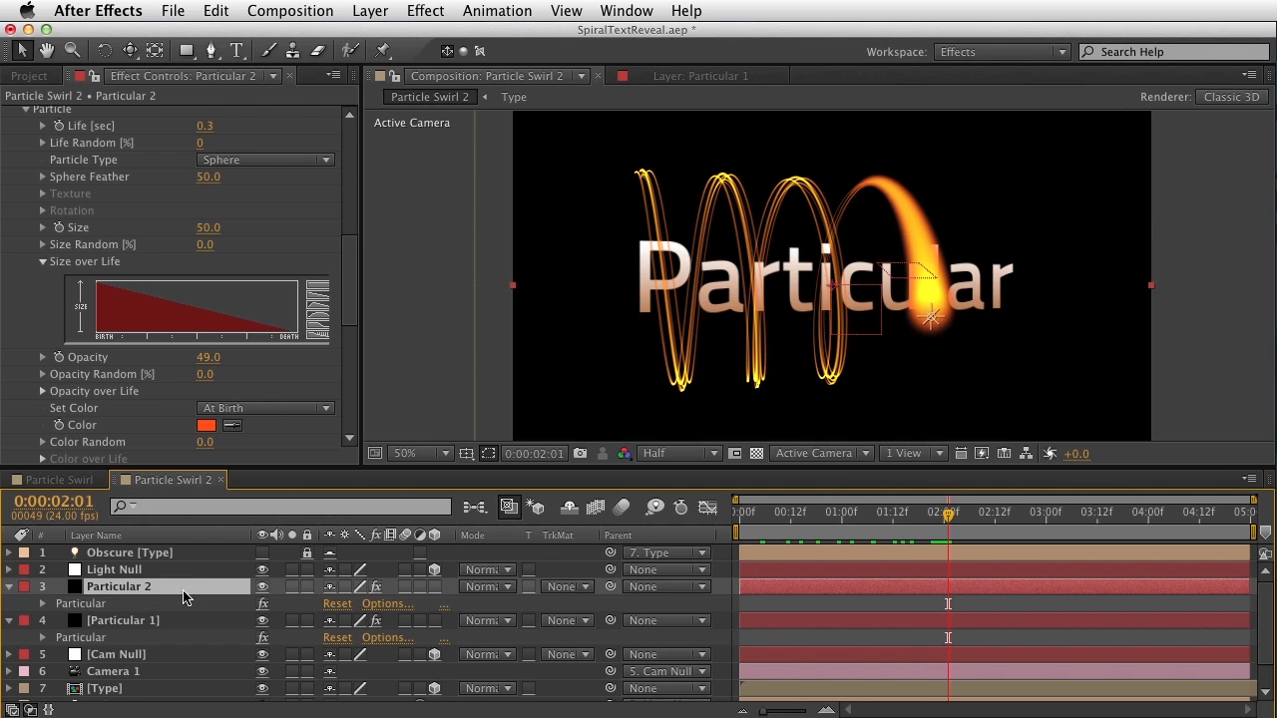
key("super+d")
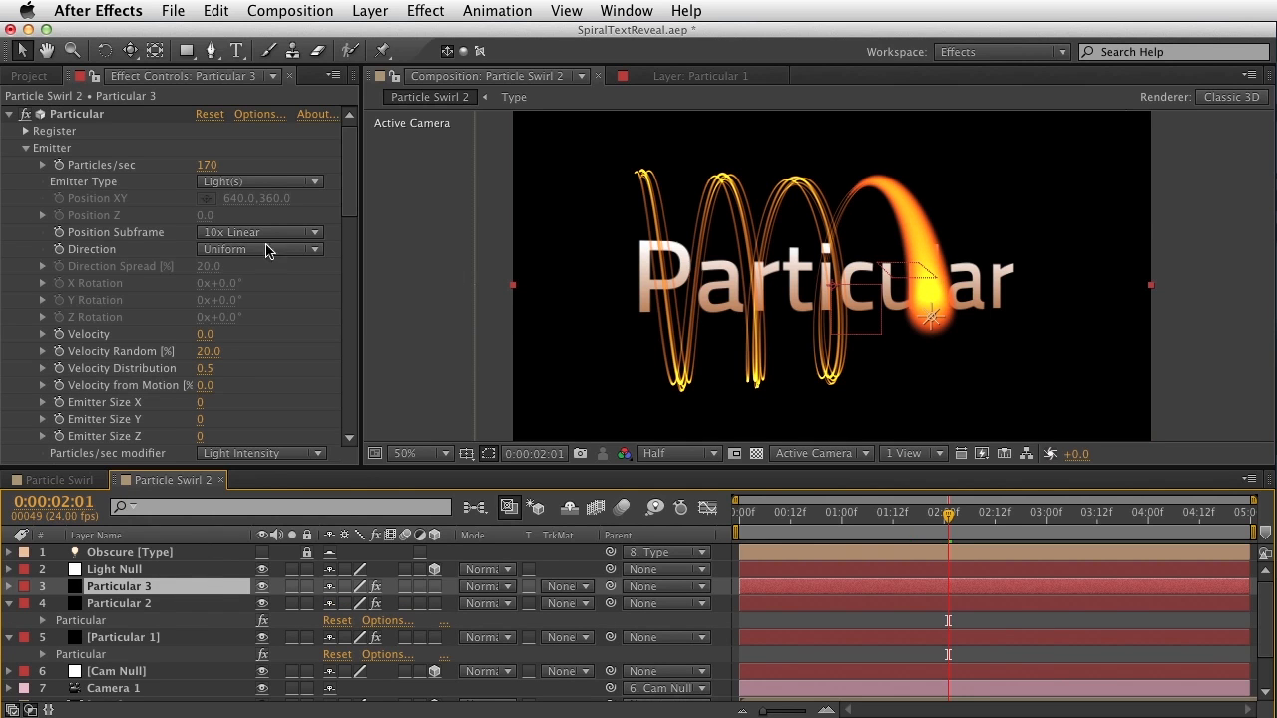
- Set the Particular 3 particles' Life to 1.0 second and their Size to 10
key("space")
left_click_drag(222, 371, 265, 115)
left_click(204, 286)
type("1")
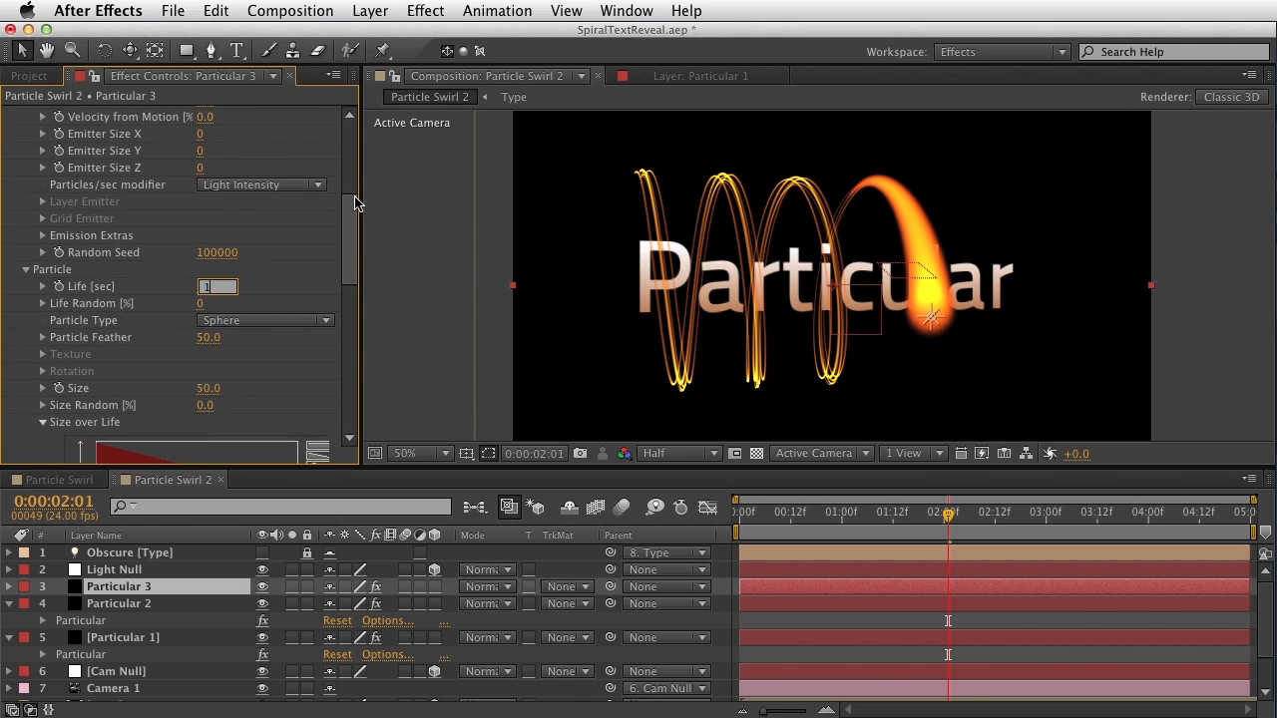
type(".0")
key("Return")
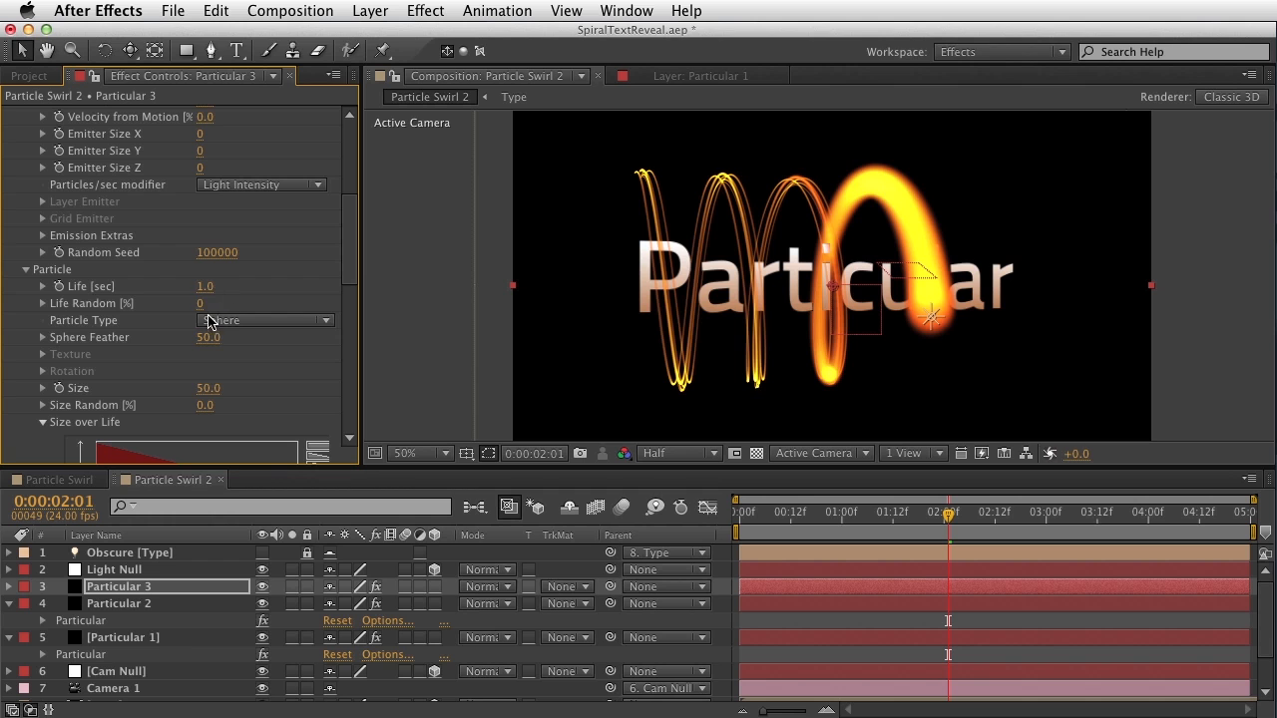
left_click(205, 388)
scroll(247, 254, "down", 3)
key("Return")
- Raise Particular 3's emitter Velocity to 310 and its Particles/sec to 2000 to scatter a dense spray of sparks
left_click_drag(350, 264, 353, 168)
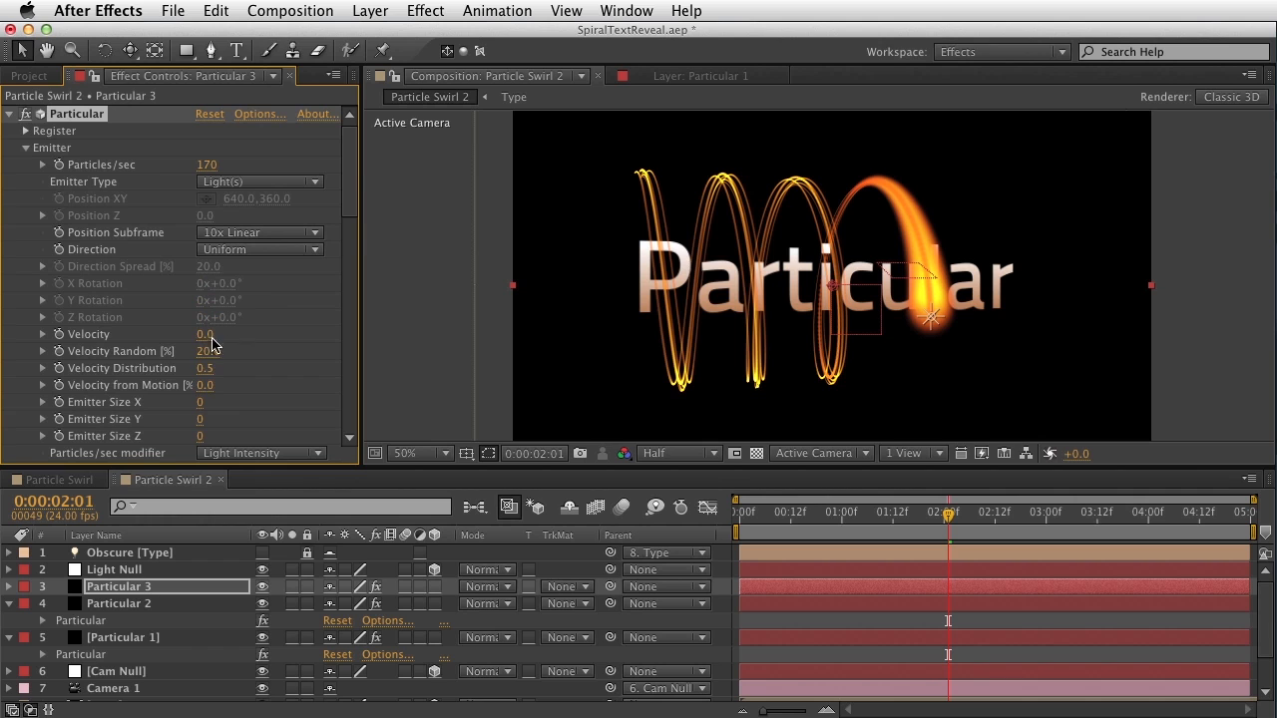
mouse_move(211, 334)
left_mouse_down()
mouse_move(250, 327)
mouse_move(217, 330)
left_mouse_up()
left_click(206, 164)
type("1")
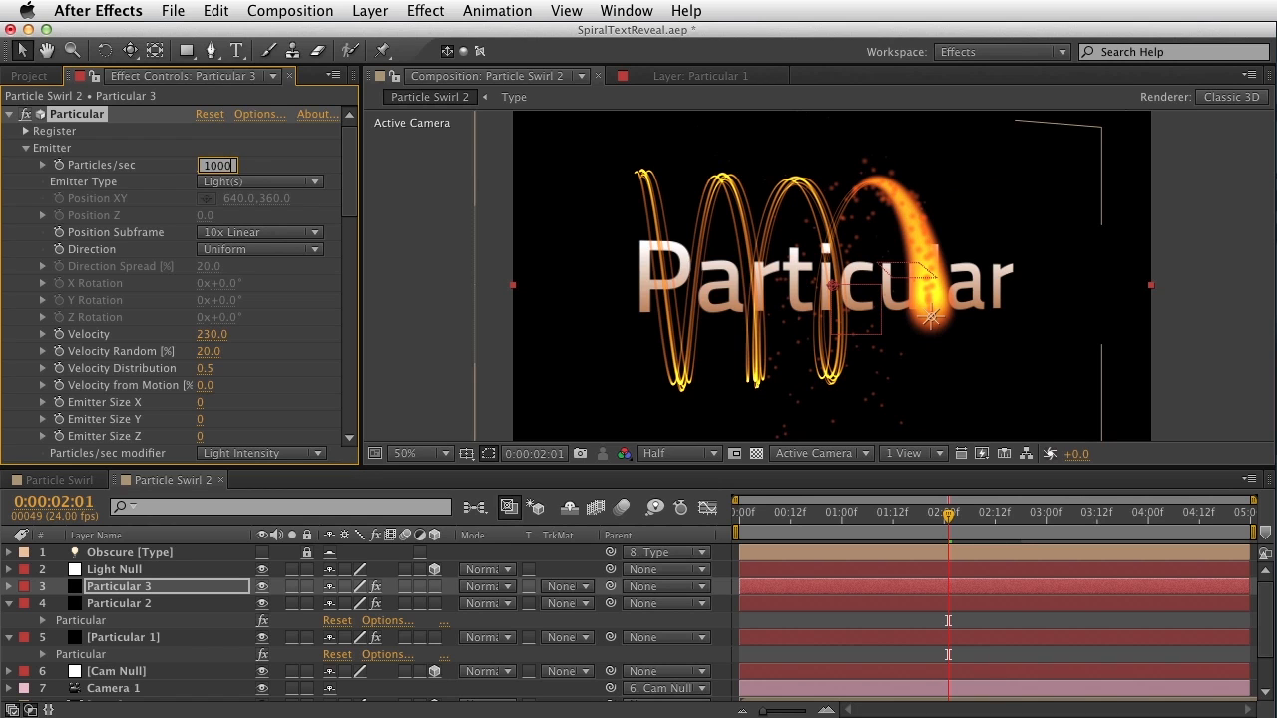
key("Return")
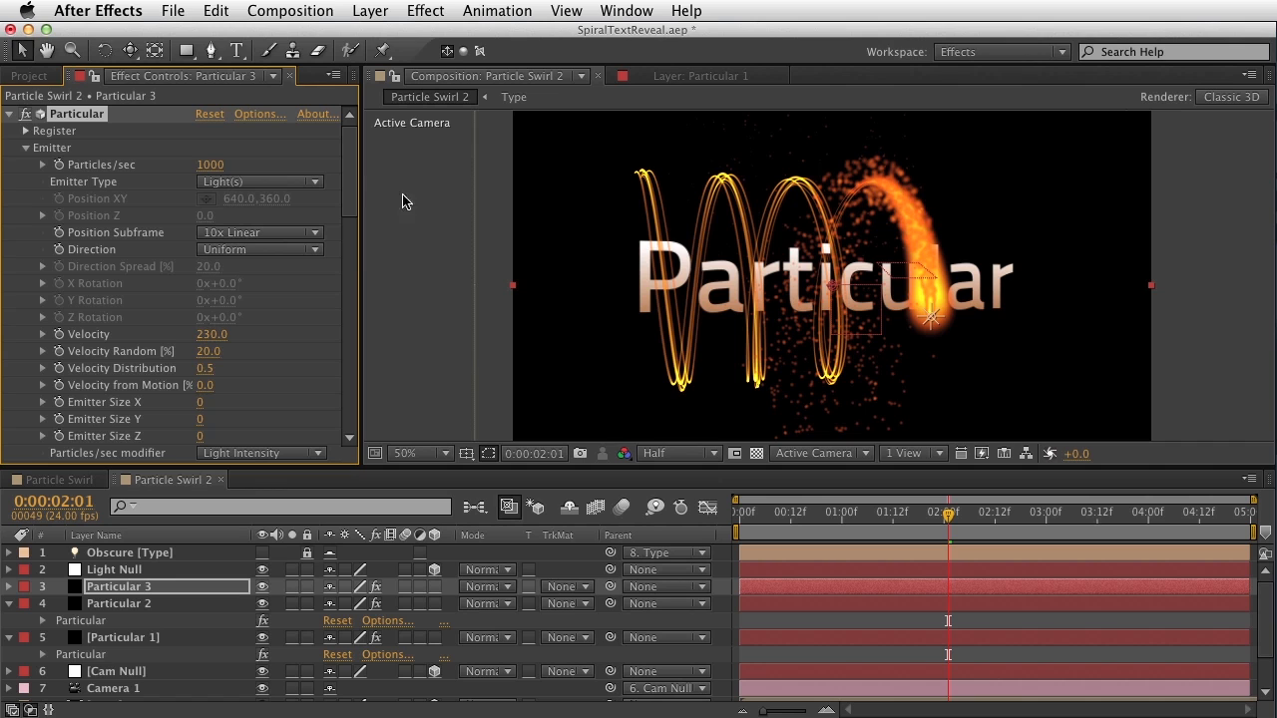
left_click(210, 165)
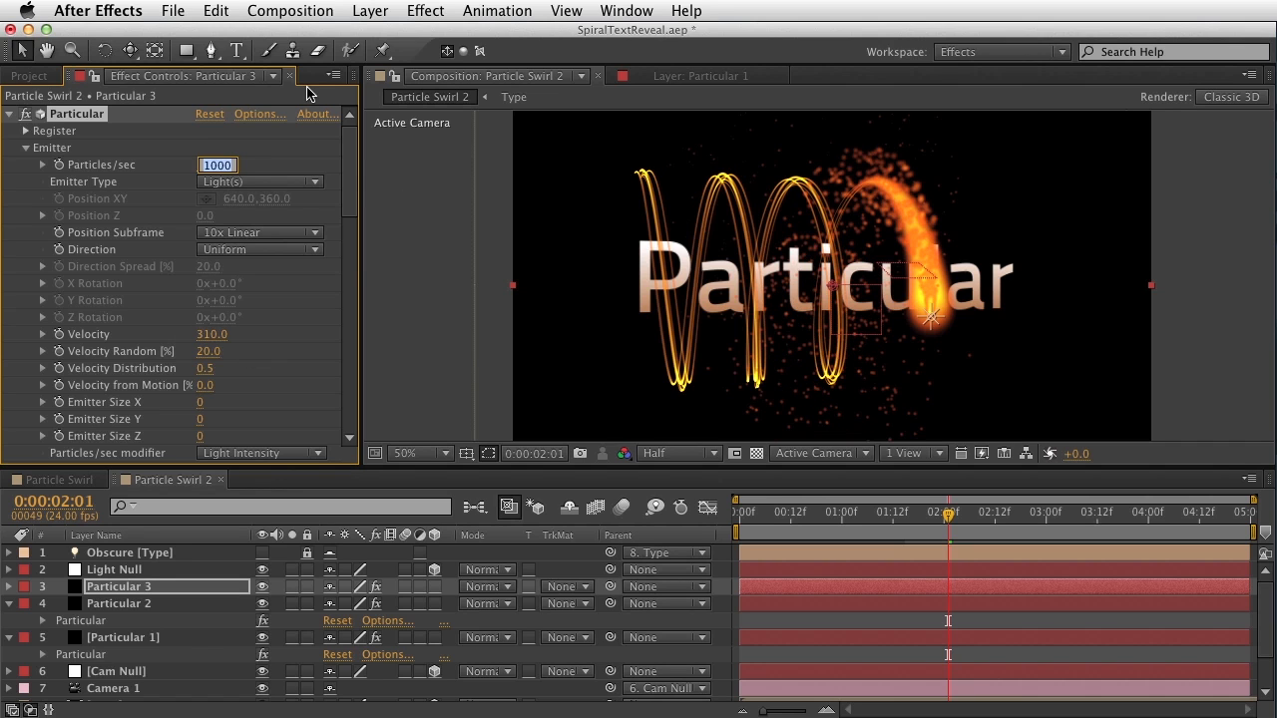
type("2000")
key("Return")
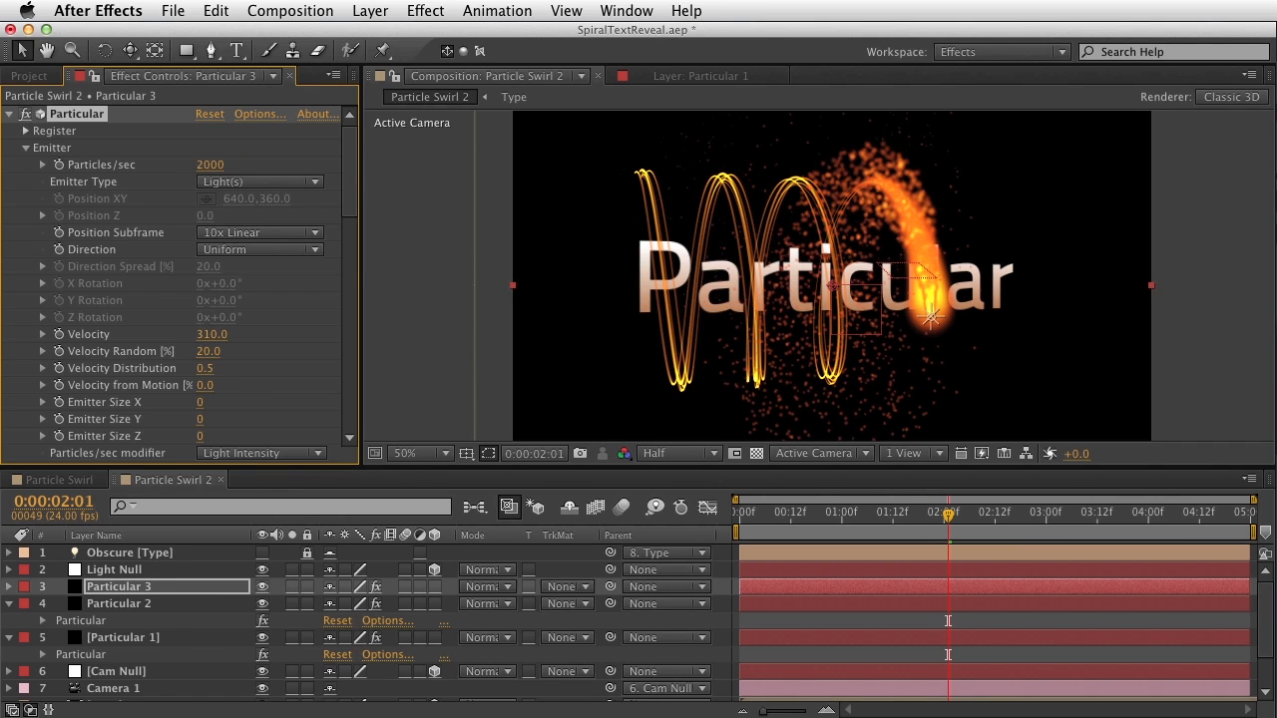
- Try a particle Size of 2 on Particular 3, and settle on a Size of 5
left_click_drag(353, 194, 357, 277)
left_click(209, 337)
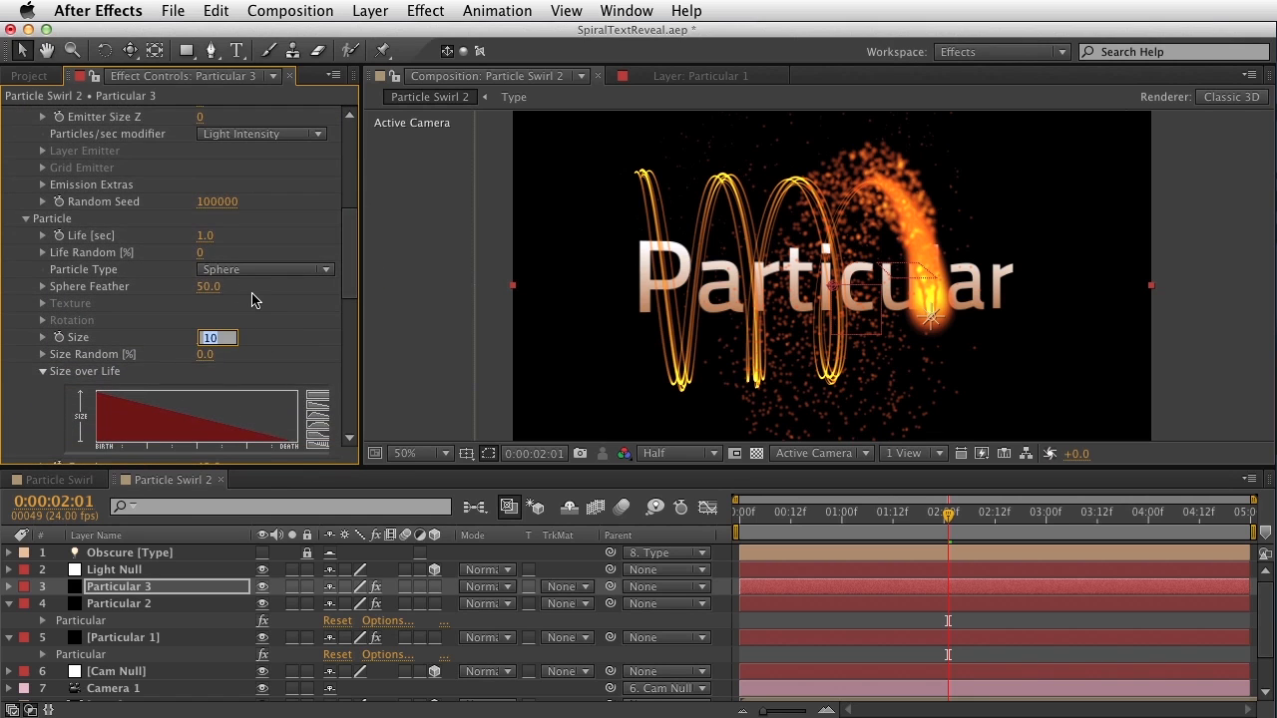
type("2")
key("Return")
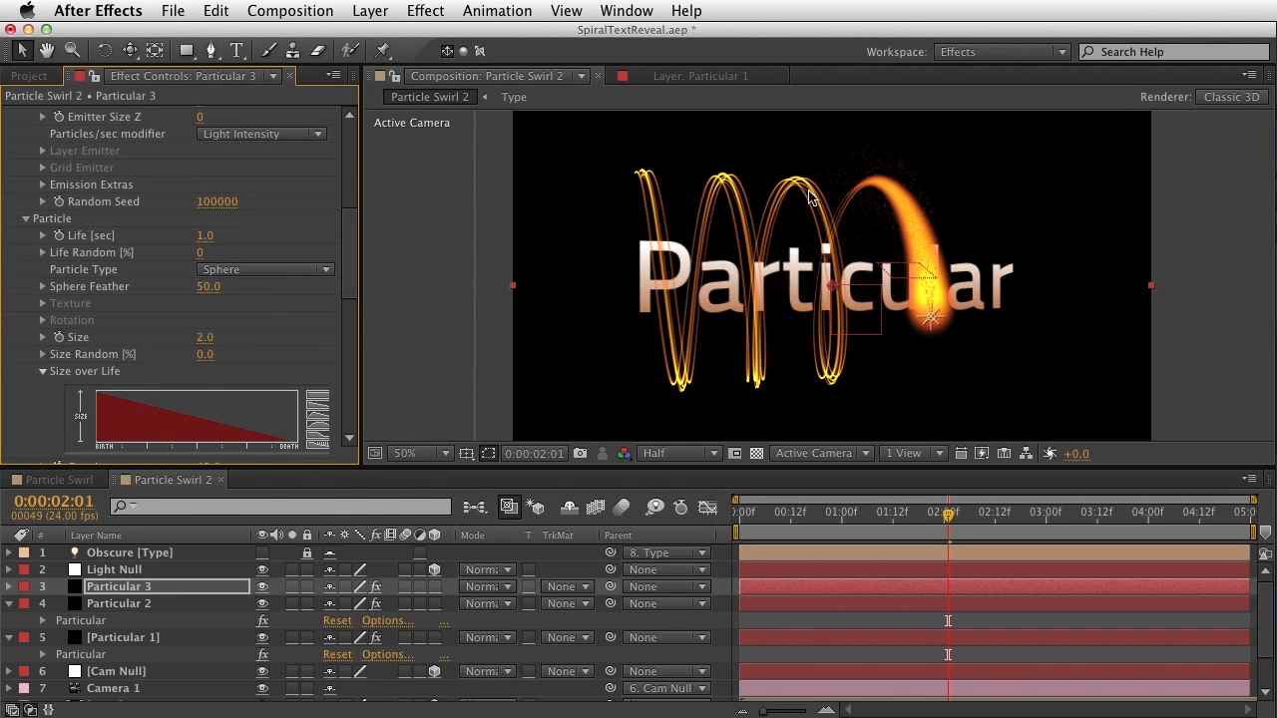
left_click(215, 340)
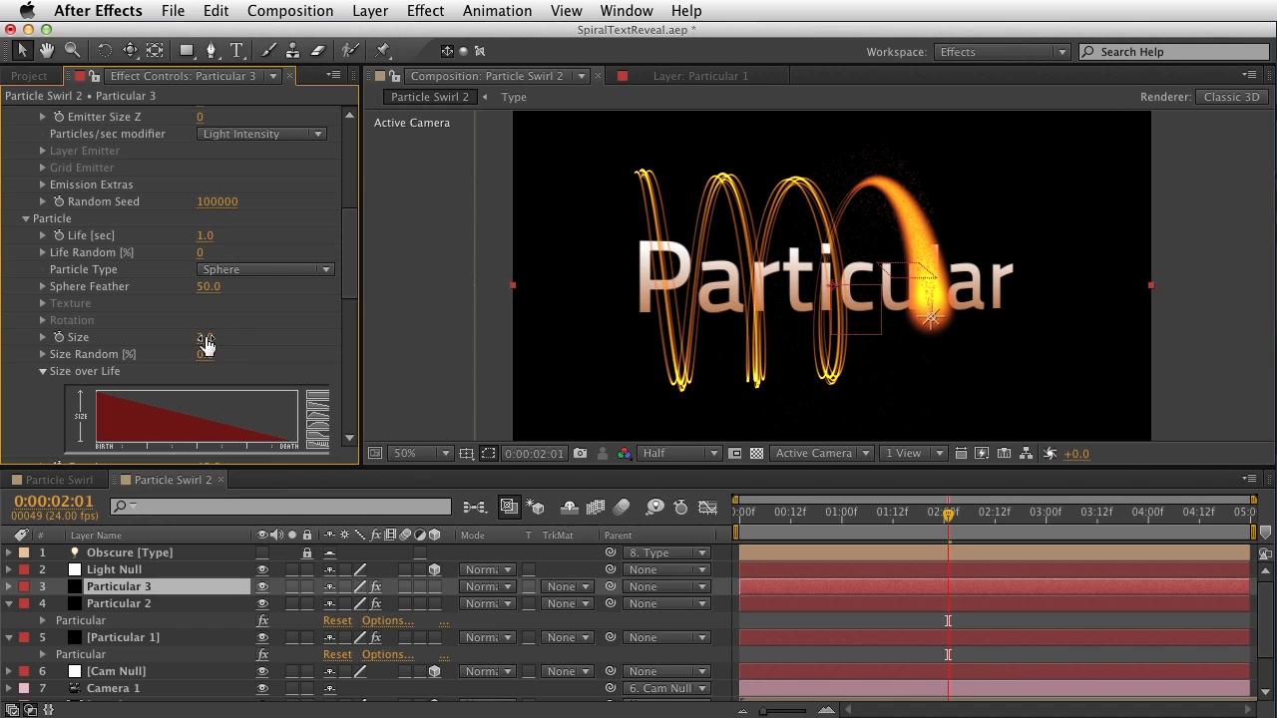
type("5")
key("Return")
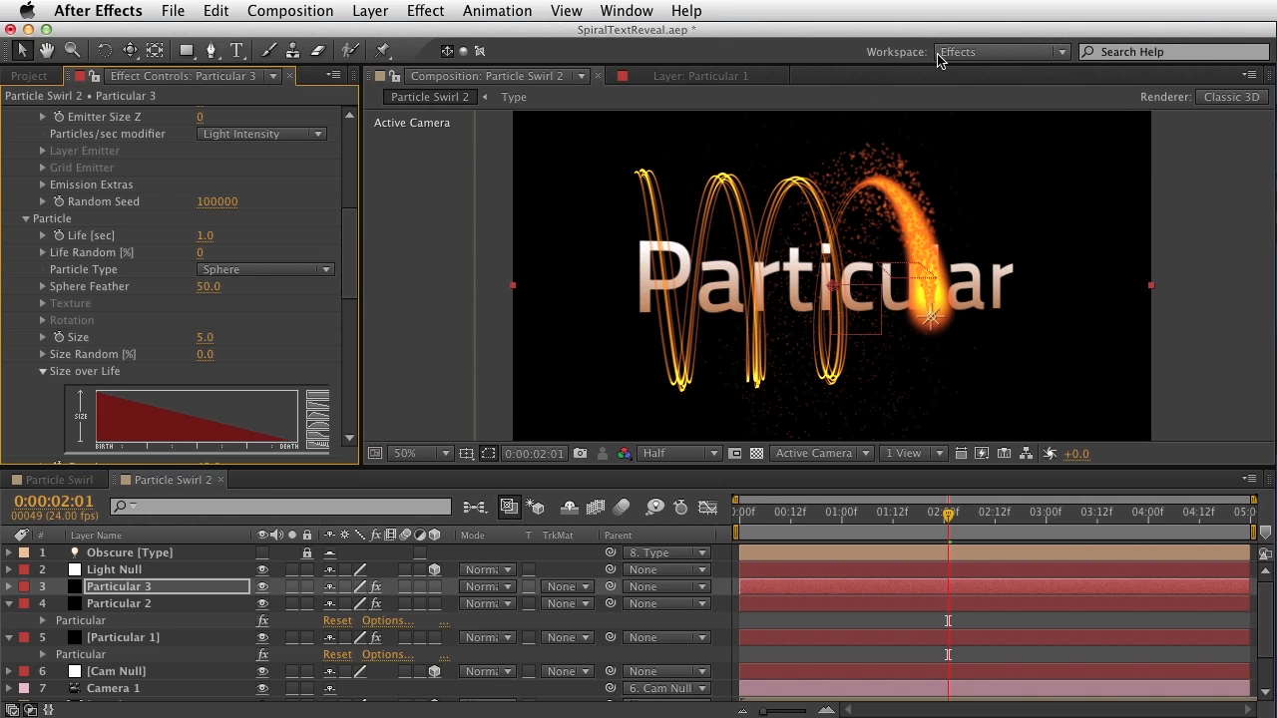
key("period")
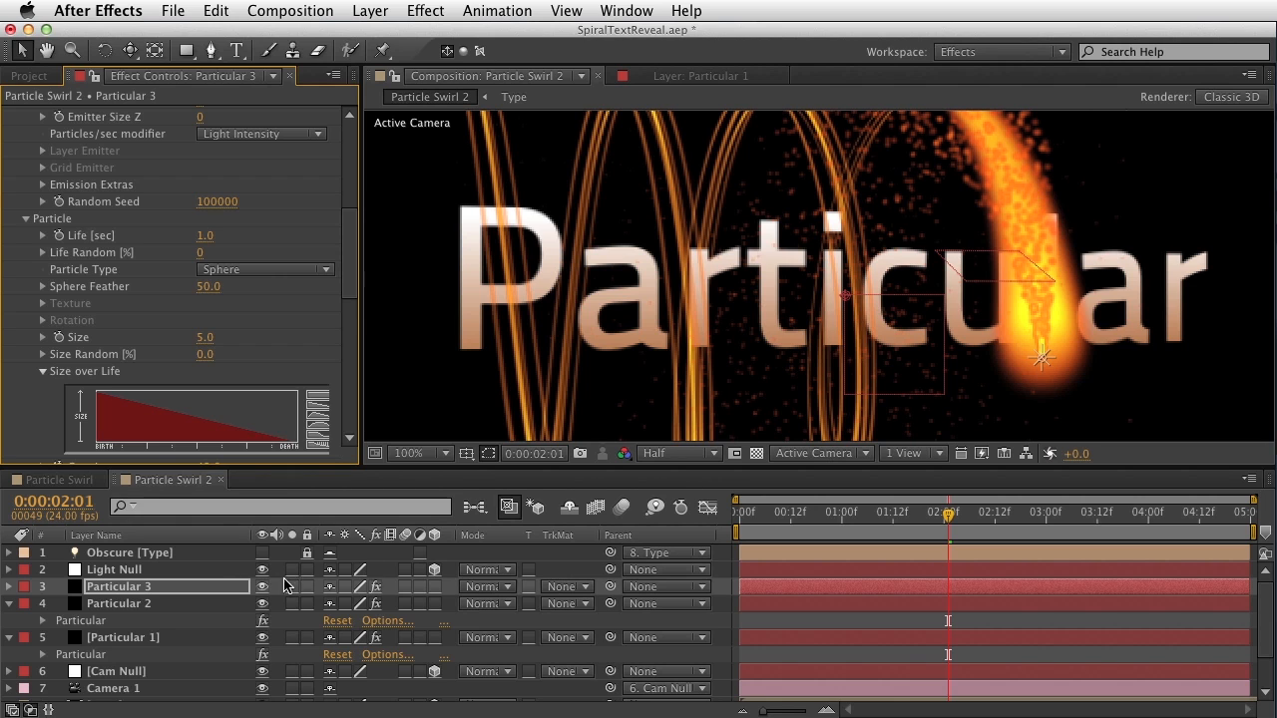
key("F4")
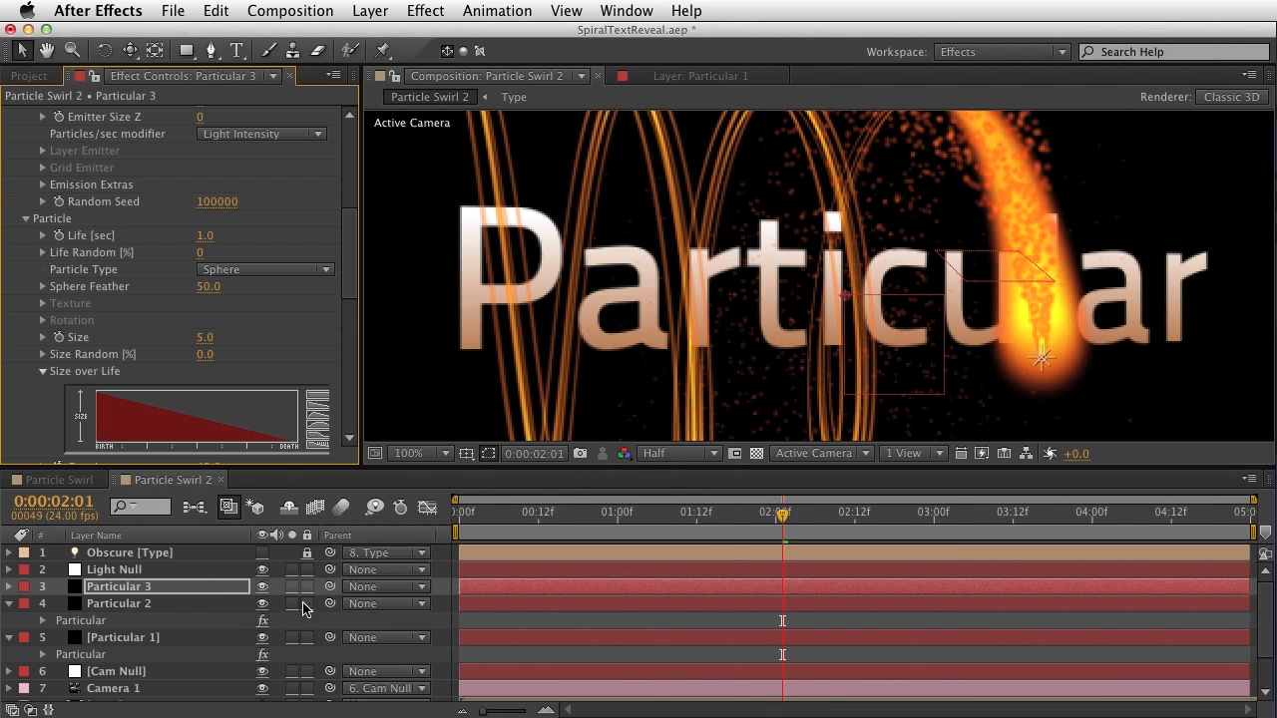
key("F4")
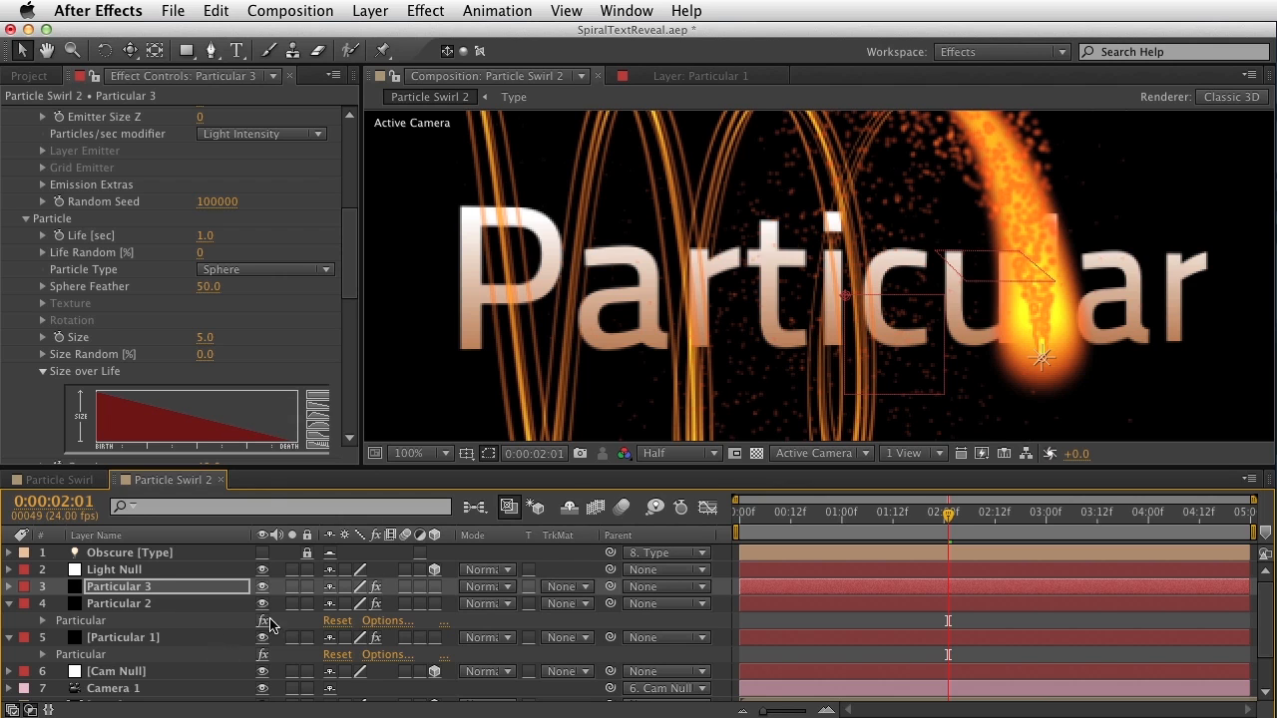
- Set the Particular 3 layer's blending mode to Screen and inspect the sparks over the text
left_click(151, 591)
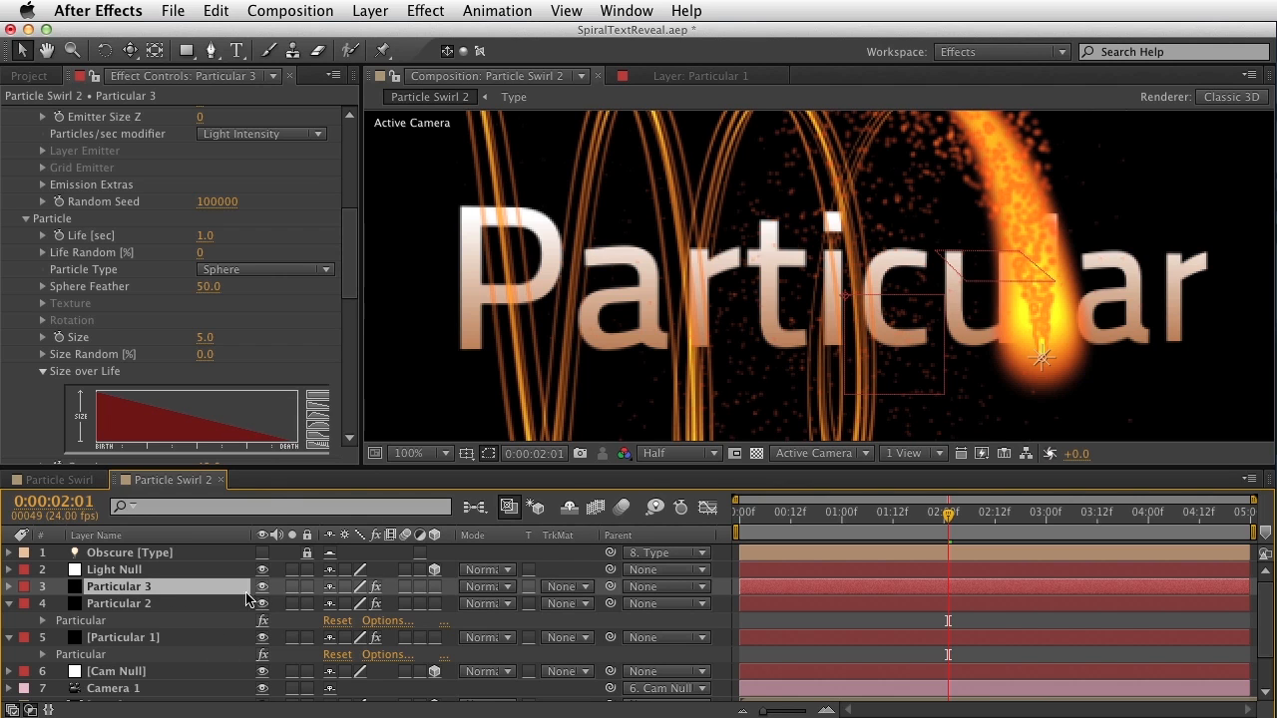
left_click(489, 592)
left_click(519, 501)
key("h")
left_click_drag(879, 260, 881, 319)
key("v")
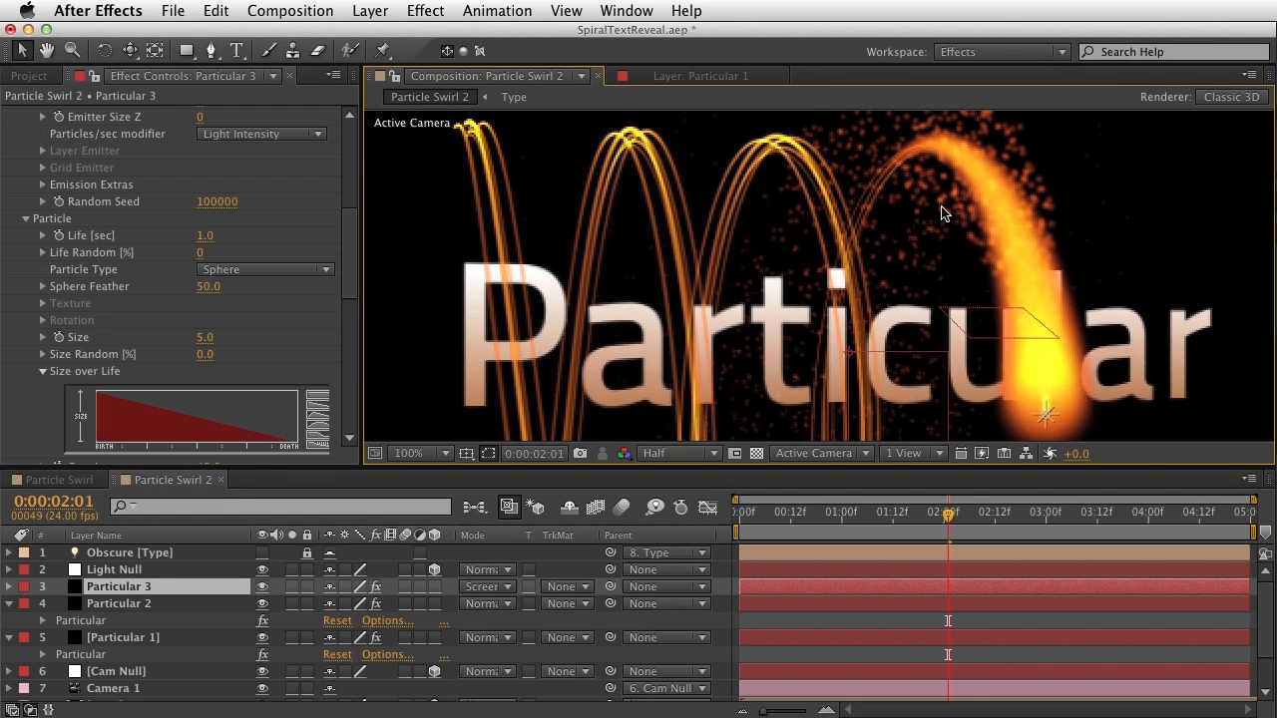
scroll(941, 211, "down", 1)
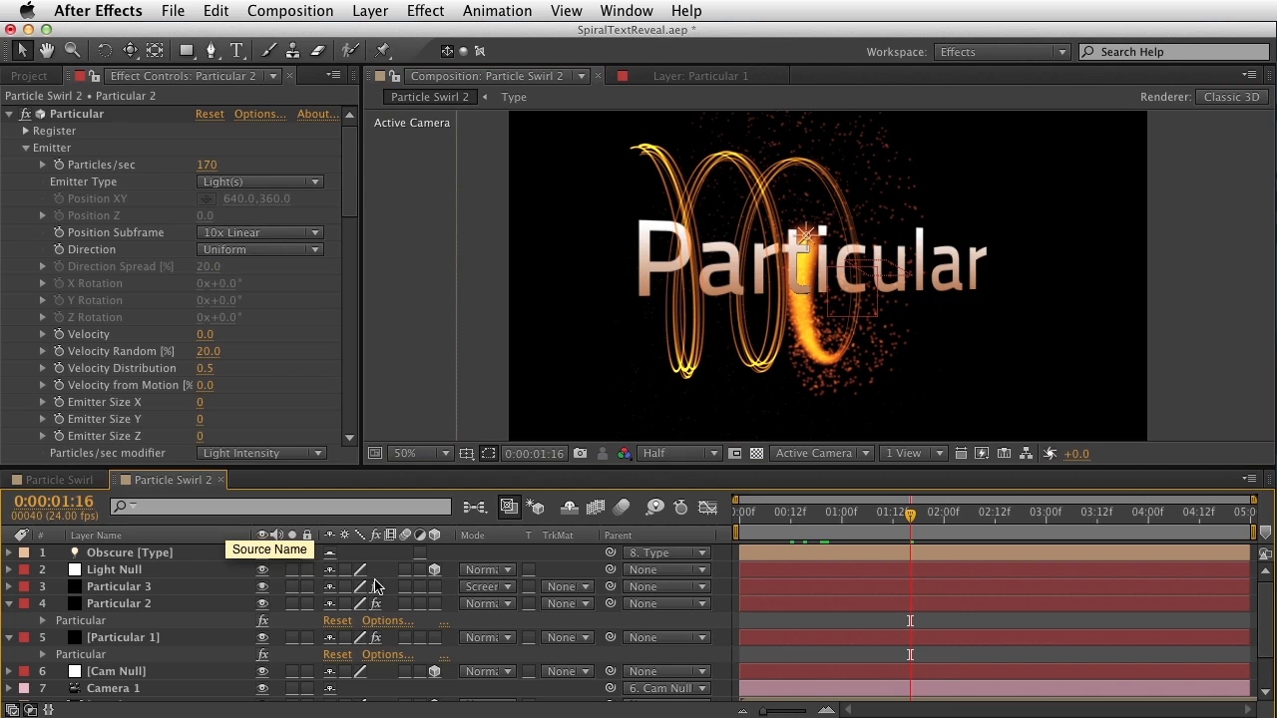
- Duplicate the Particular 3 layer and make the copy's particles Star (No DOF) with a Size of 8
left_click(189, 588)
key("ctrl+d")
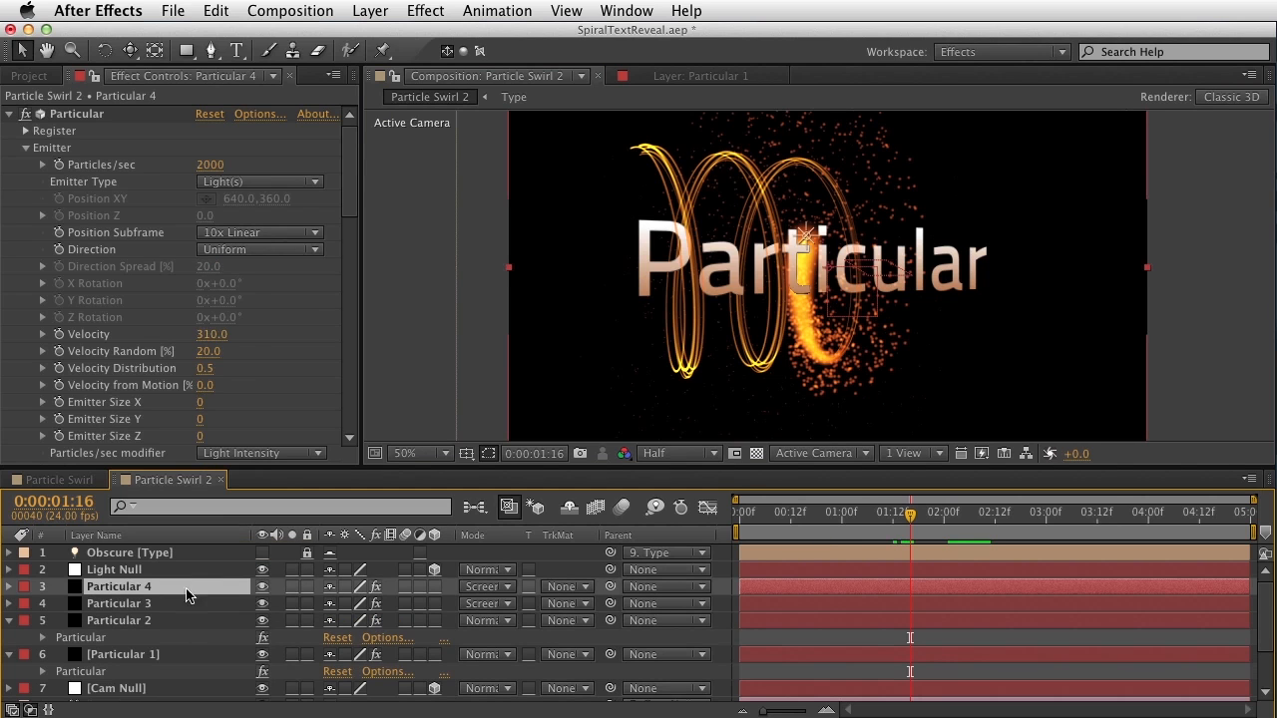
scroll(274, 355, "down", 5)
left_click(251, 269)
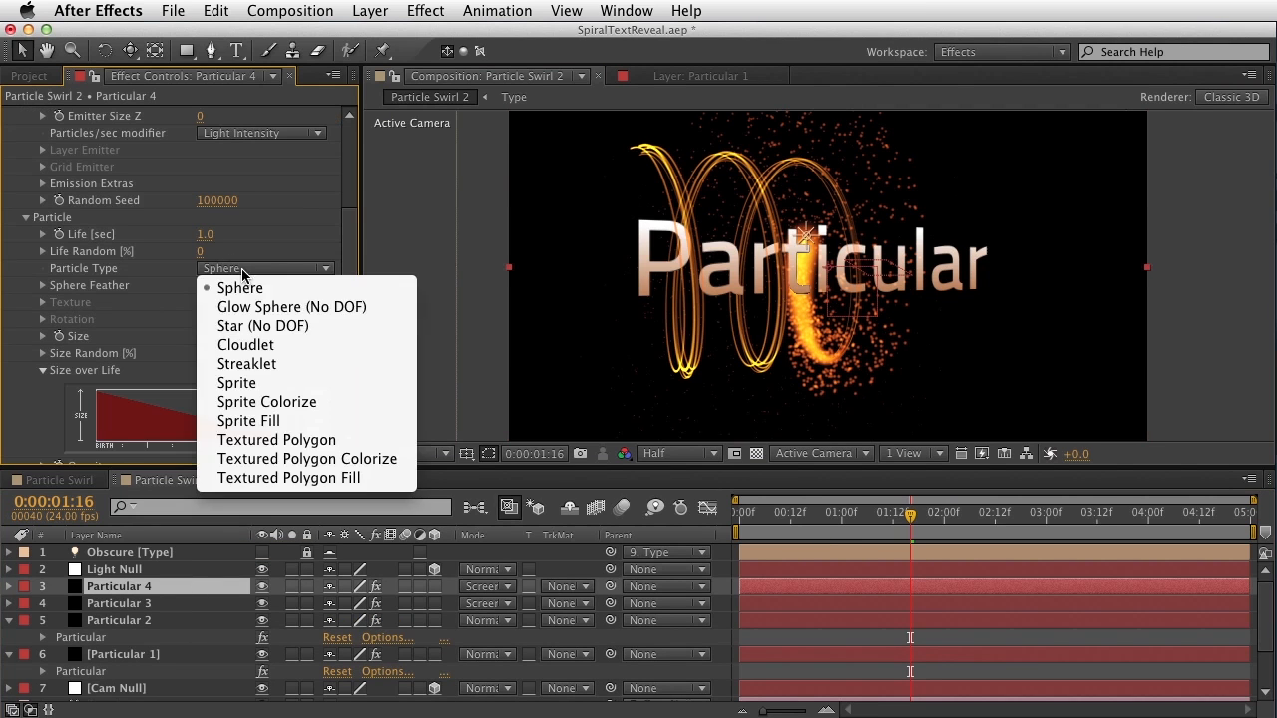
left_click(271, 322)
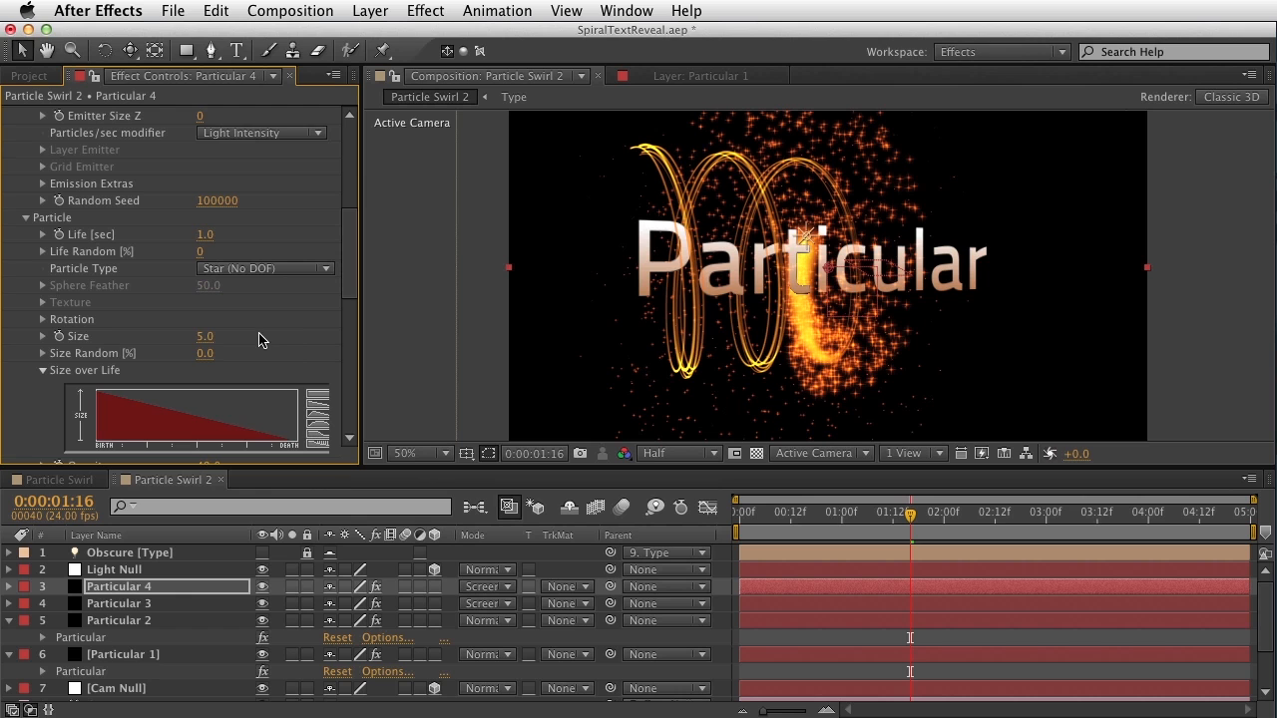
left_click(204, 338)
key("Return")
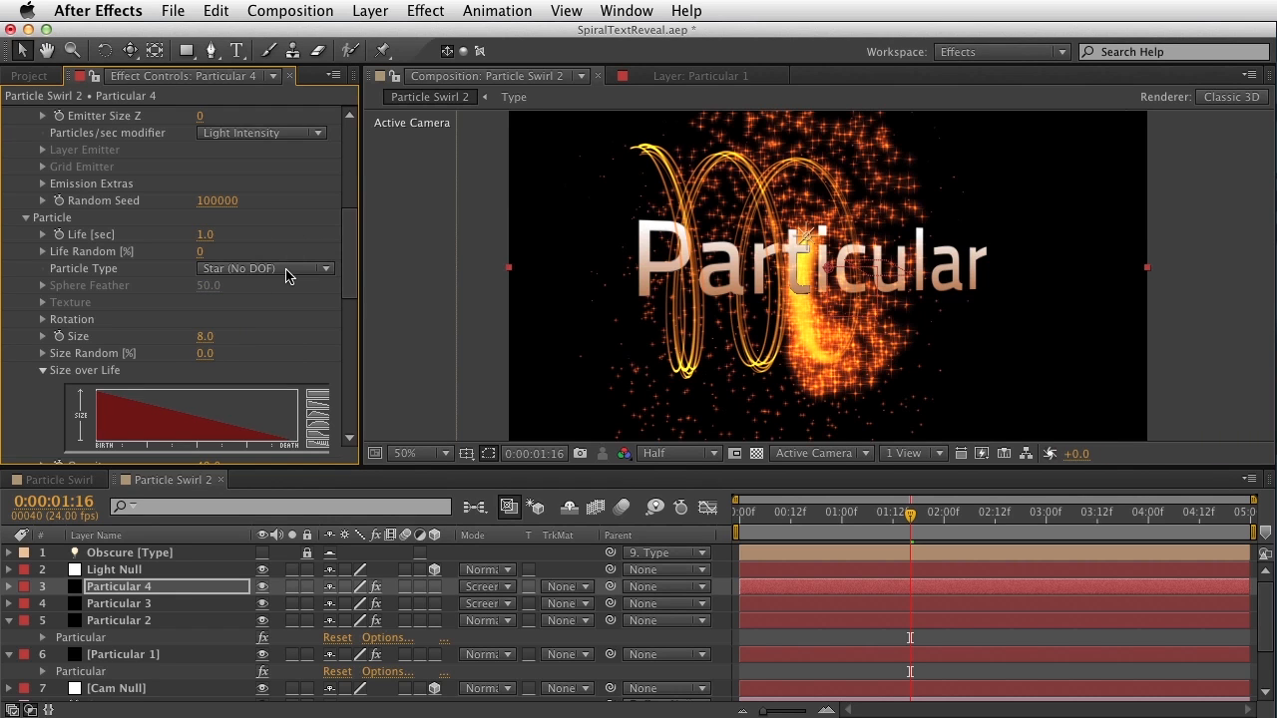
- Change the Particular 4 particle color to hot pink (F80E76)
left_click_drag(348, 277, 344, 339)
left_click(206, 274)
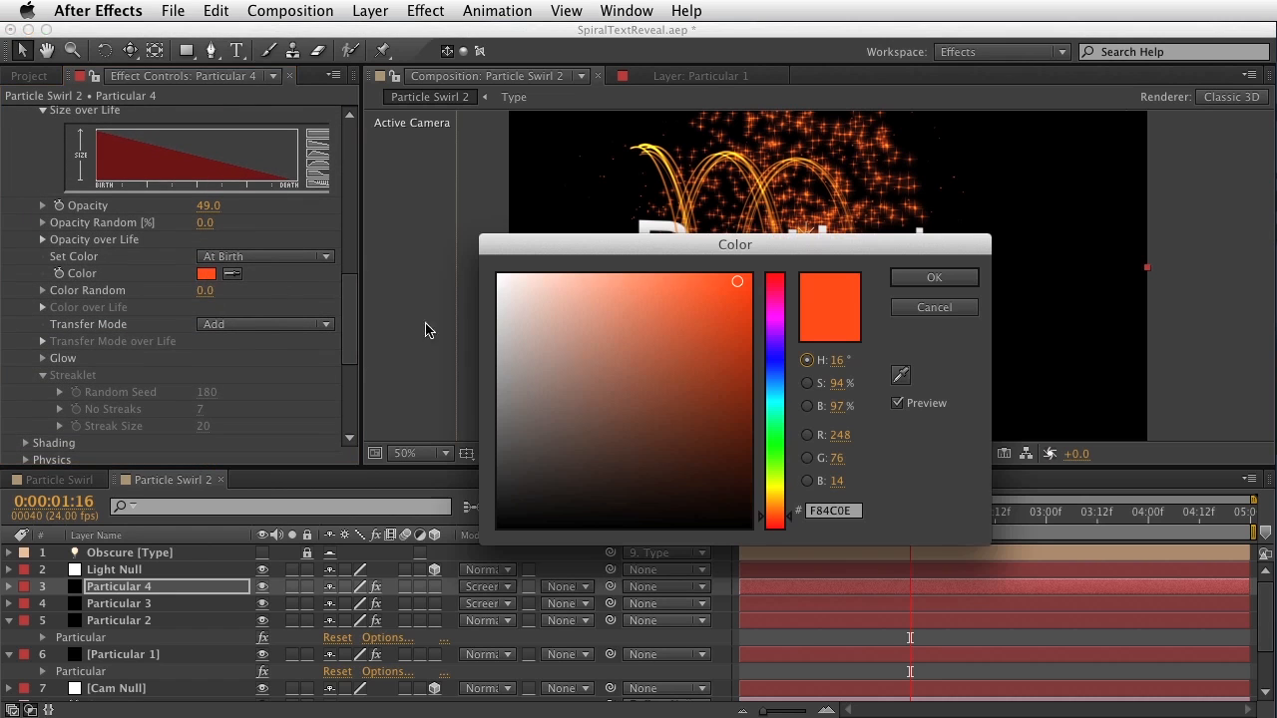
left_click(779, 302)
left_click(779, 292)
left_click_drag(780, 295, 779, 297)
left_click(925, 280)
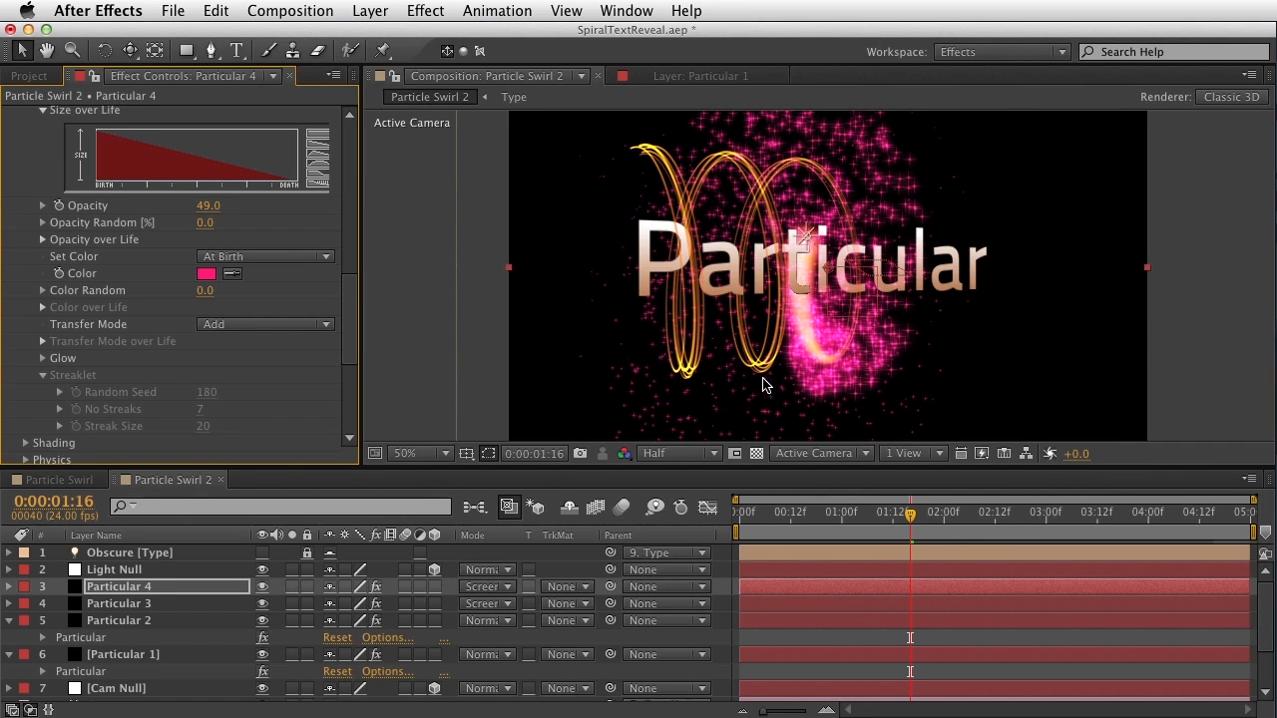
- Solo Particular 3 and Particular 4 and toggle Particular 4's solo repeatedly to compare the two layers' particle positions up close
left_click_drag(292, 586, 292, 604)
key("period")
key("period")
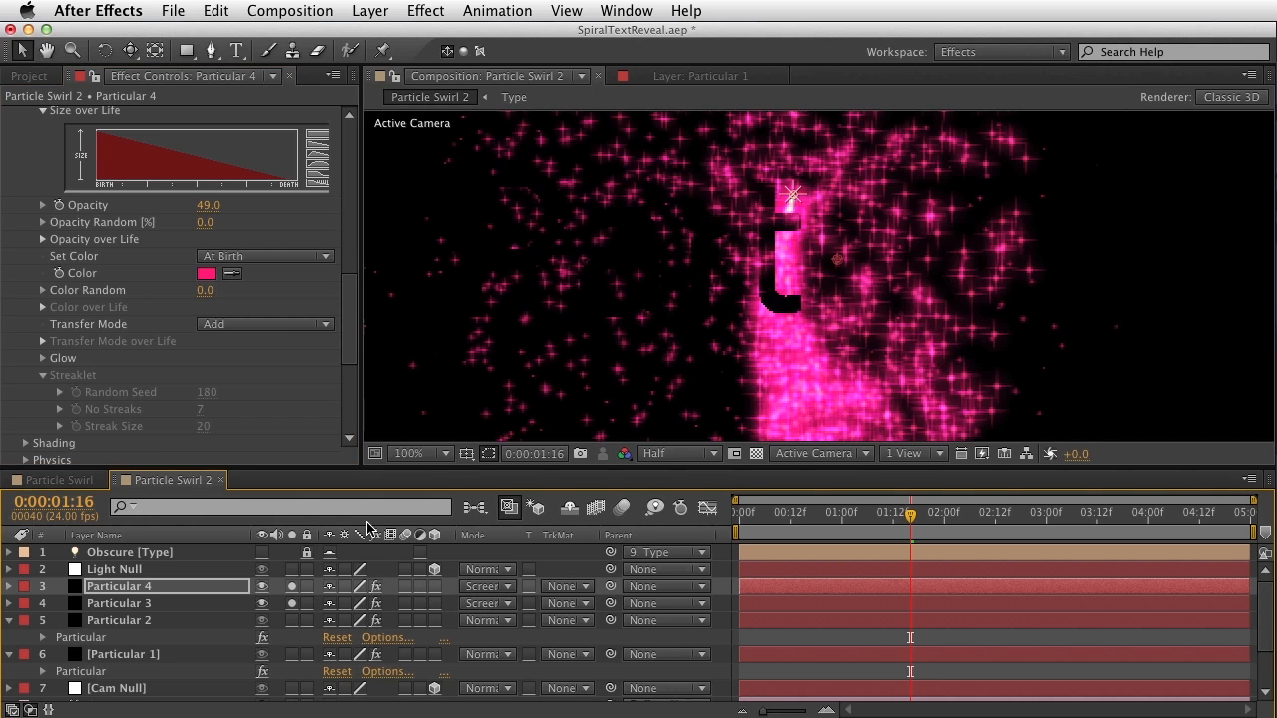
left_click(206, 589)
left_click(295, 589)
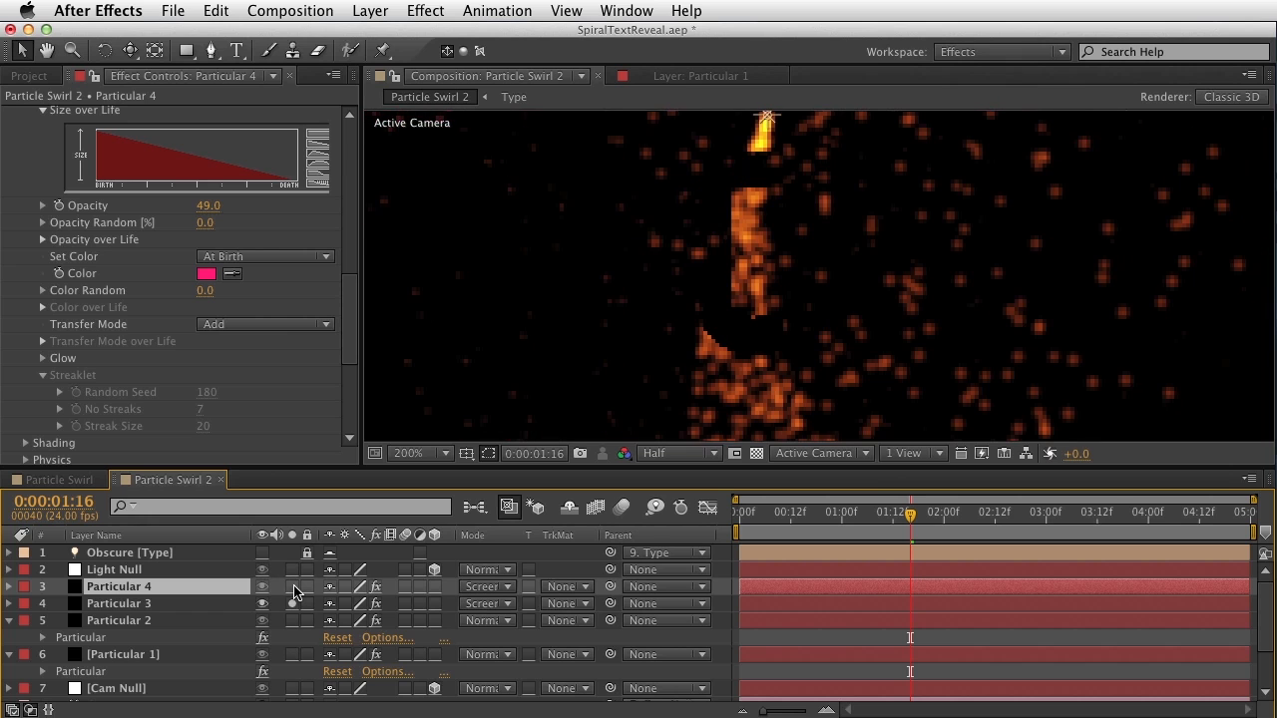
left_click(293, 588)
left_click(292, 588)
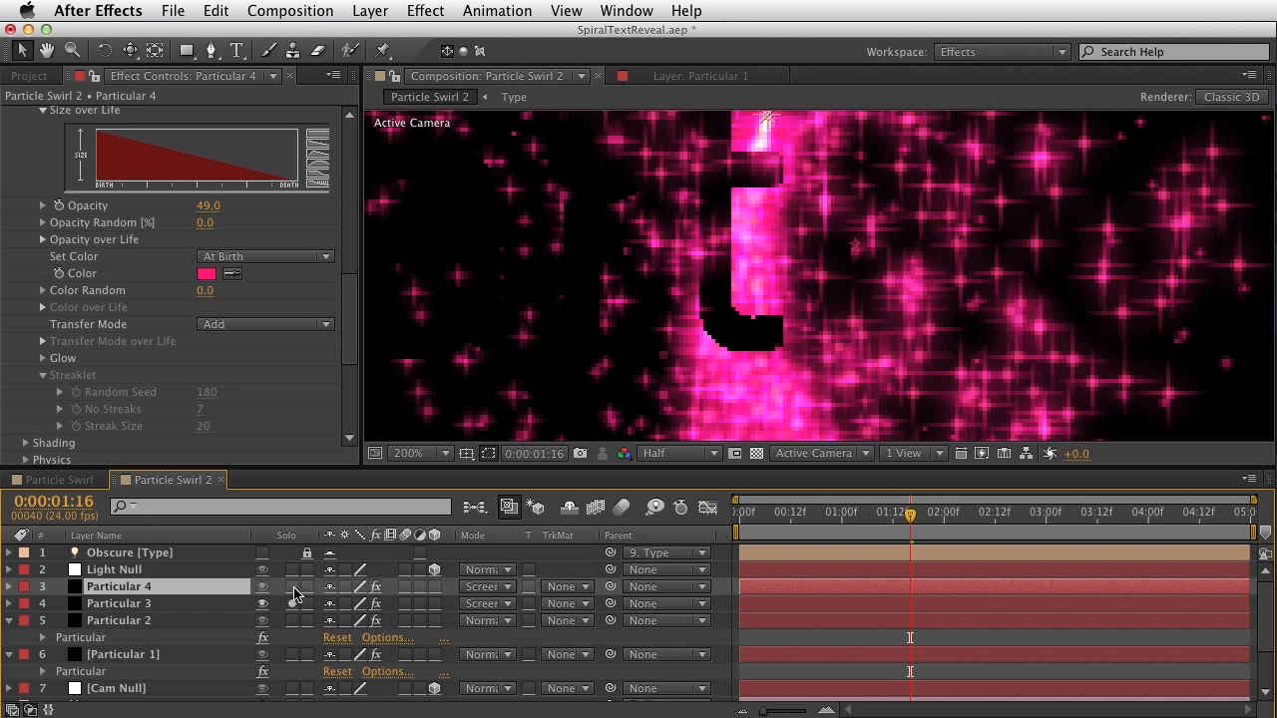
left_click(292, 587)
left_click(292, 588)
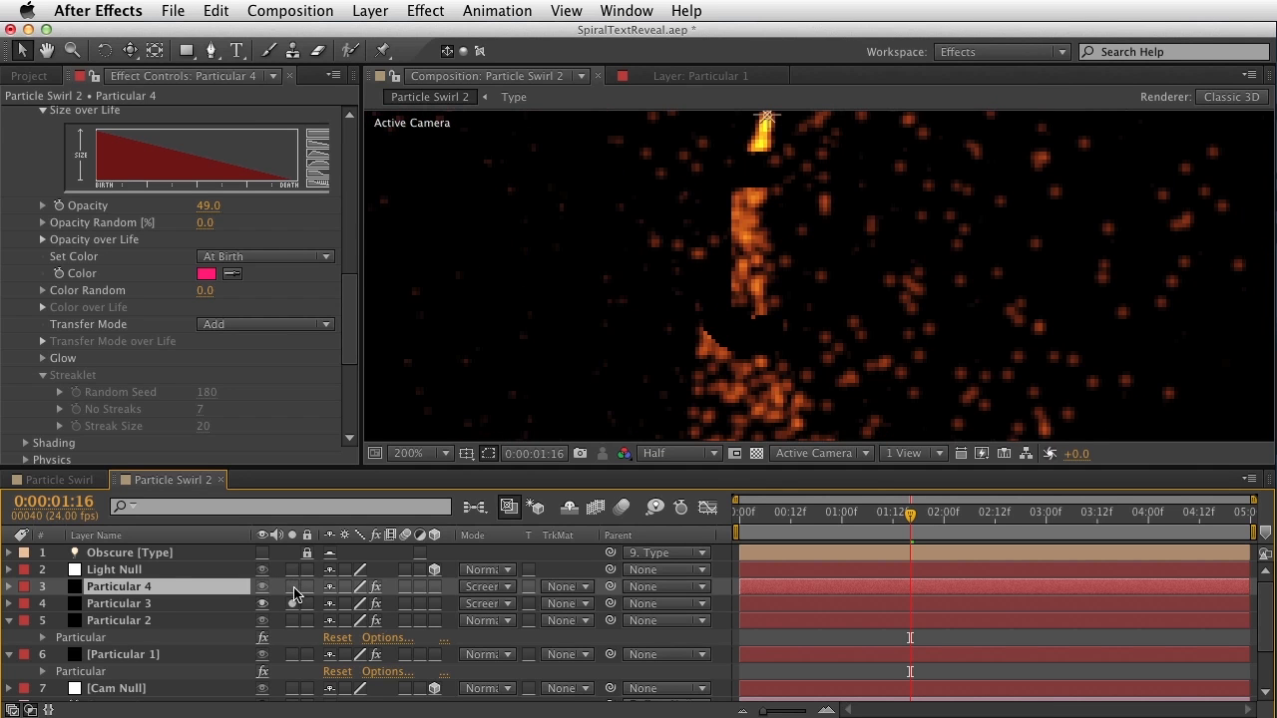
left_click(292, 587)
left_click(293, 588)
left_click(293, 587)
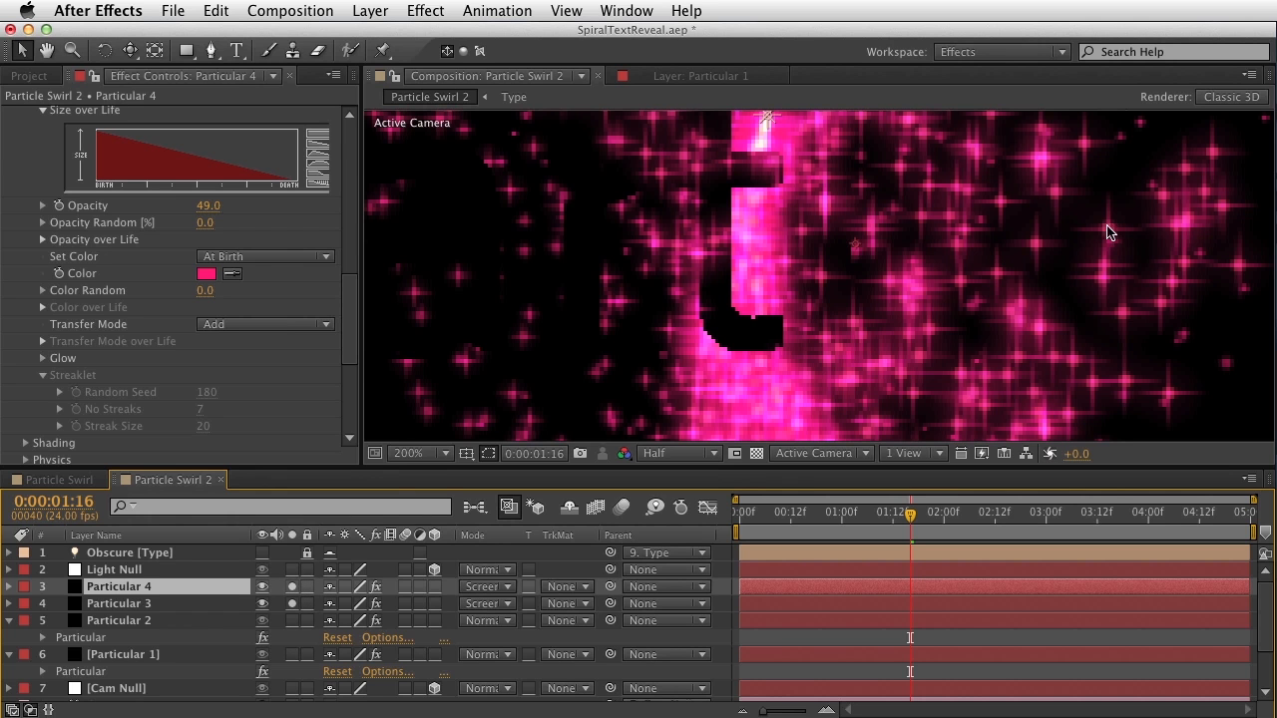
left_click(292, 588)
left_click(292, 588)
left_click(292, 588)
left_click(292, 587)
left_click(293, 586)
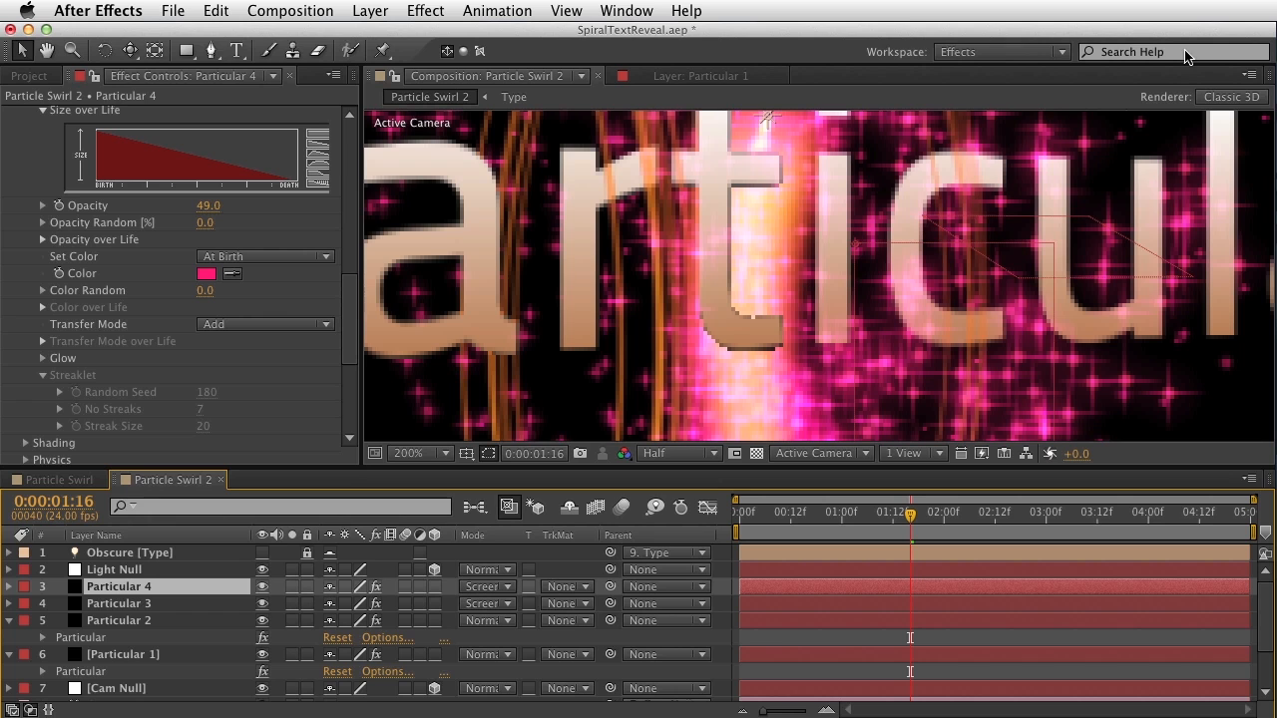
key("comma")
key("comma")
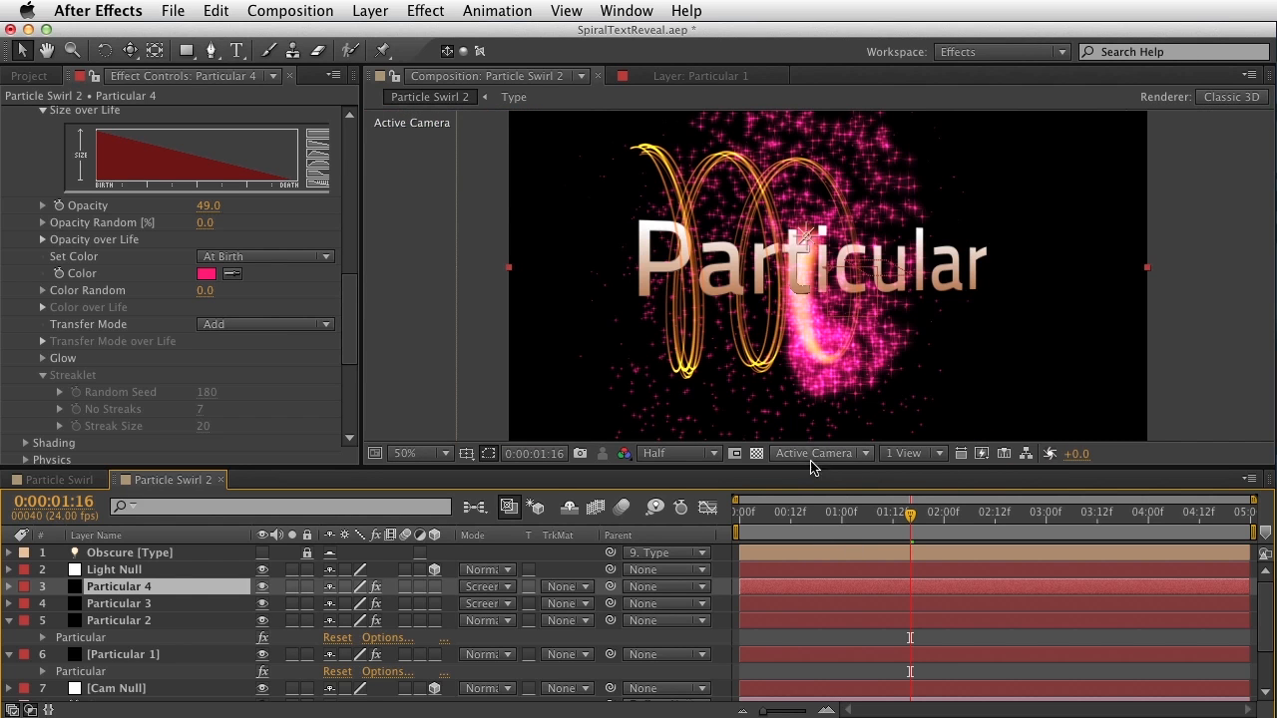
key("e")
double_click(98, 603)
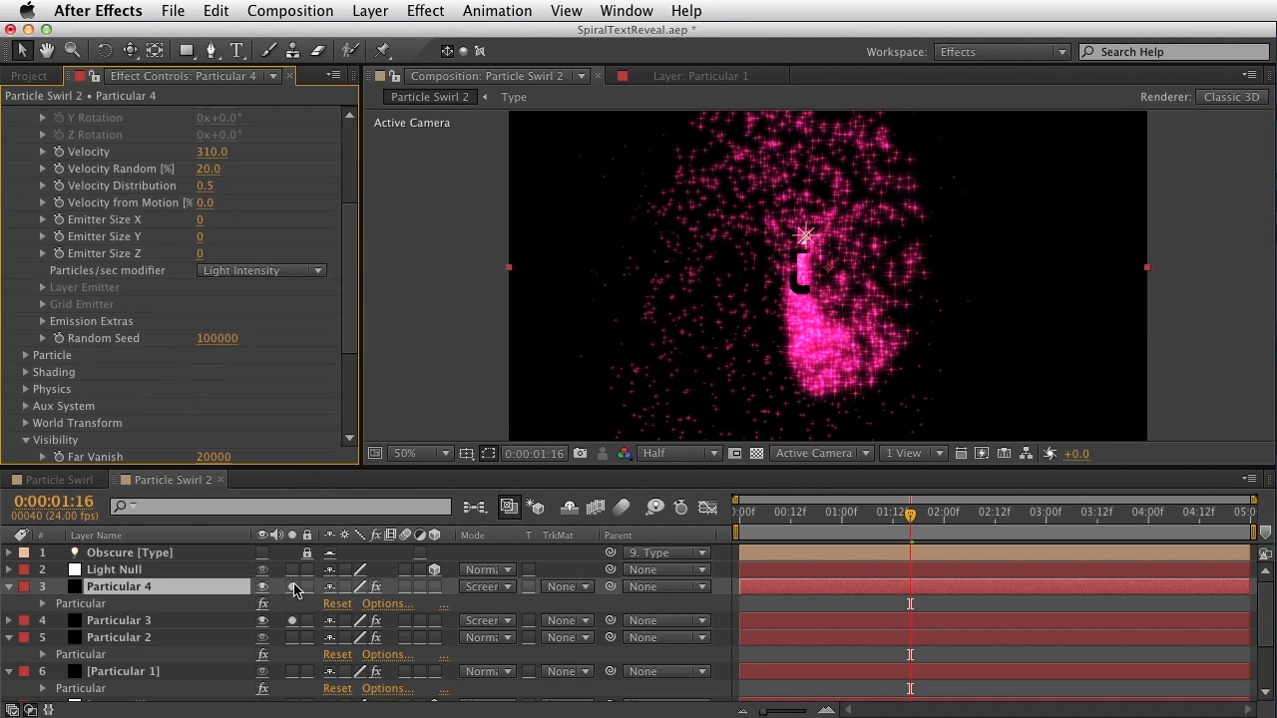
left_click_drag(294, 586, 296, 620)
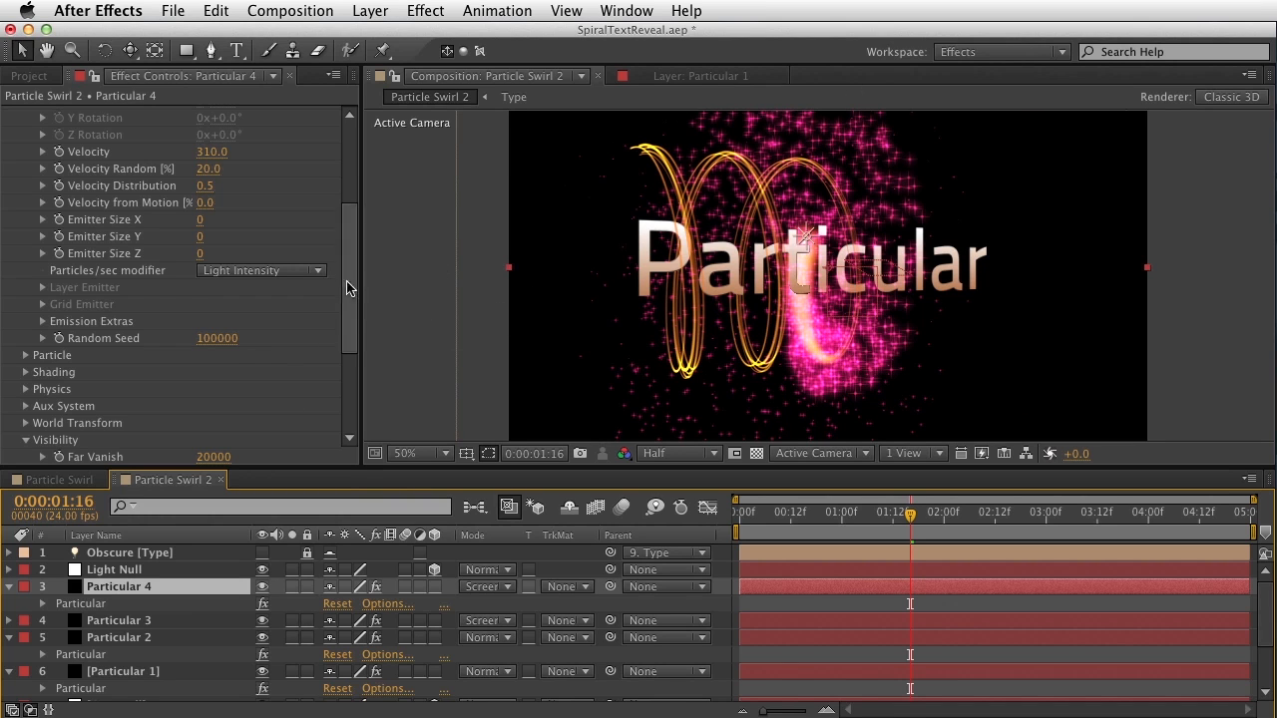
- Set Particular 3's emitter Random Seed to 100010
scroll(350, 227, "up", 5)
scroll(350, 227, "down", 5)
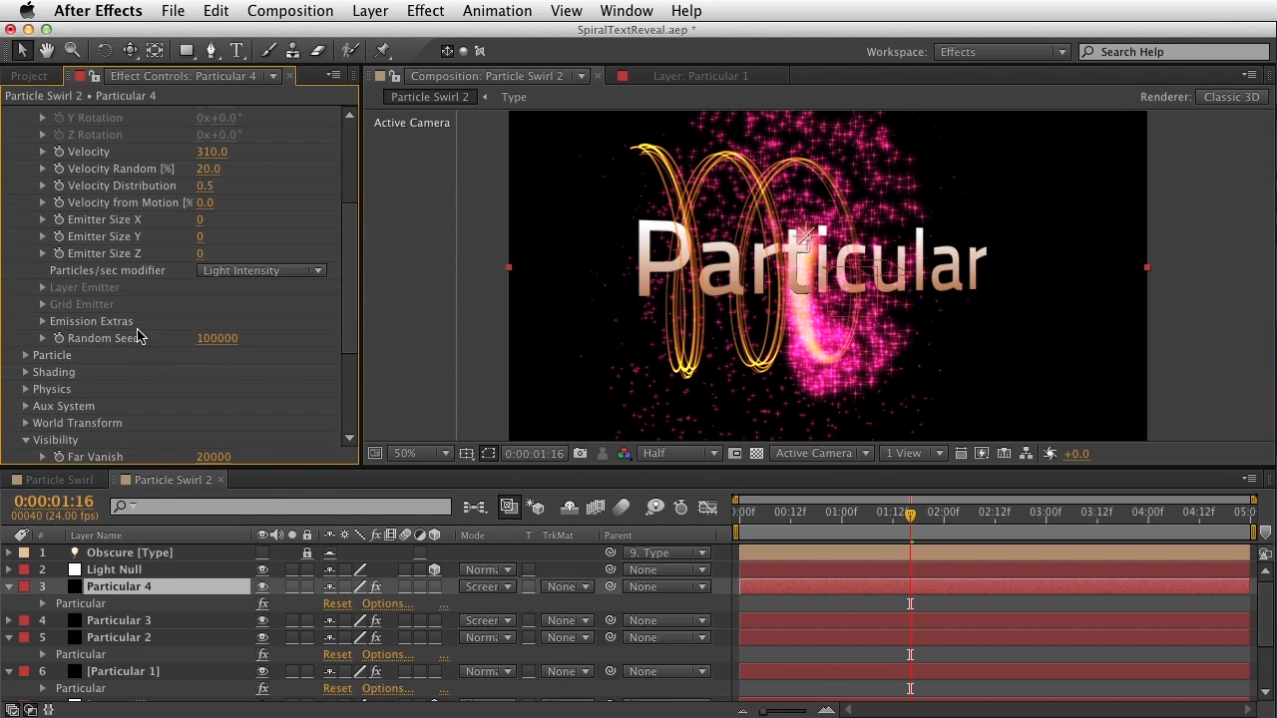
left_click(123, 626)
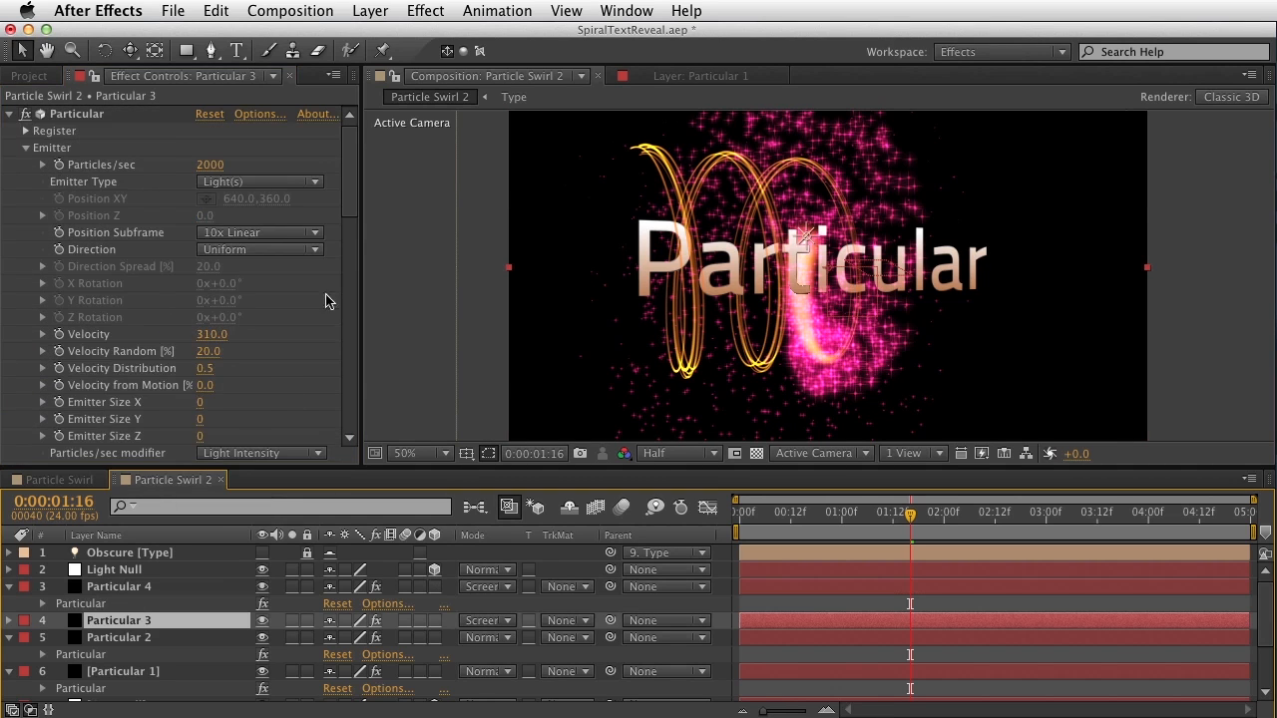
scroll(343, 285, "down", 10)
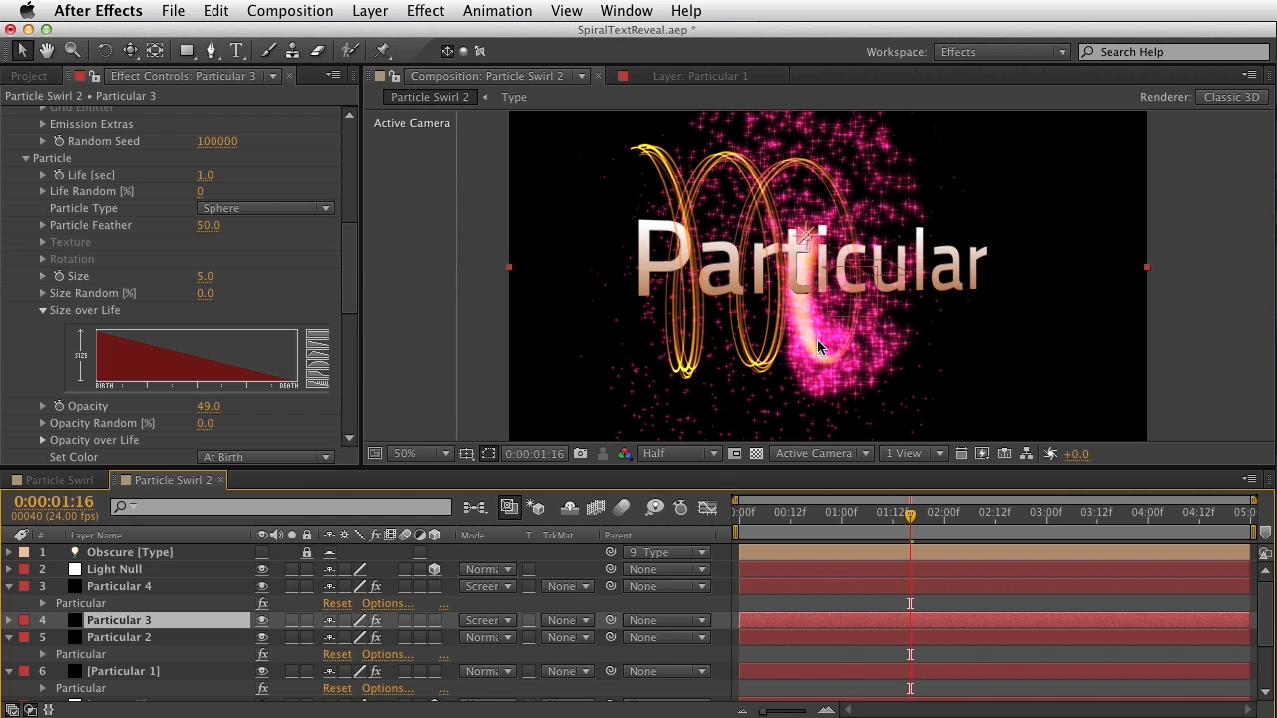
left_click_drag(208, 140, 218, 140)
left_click(219, 140)
key("shift+Up")
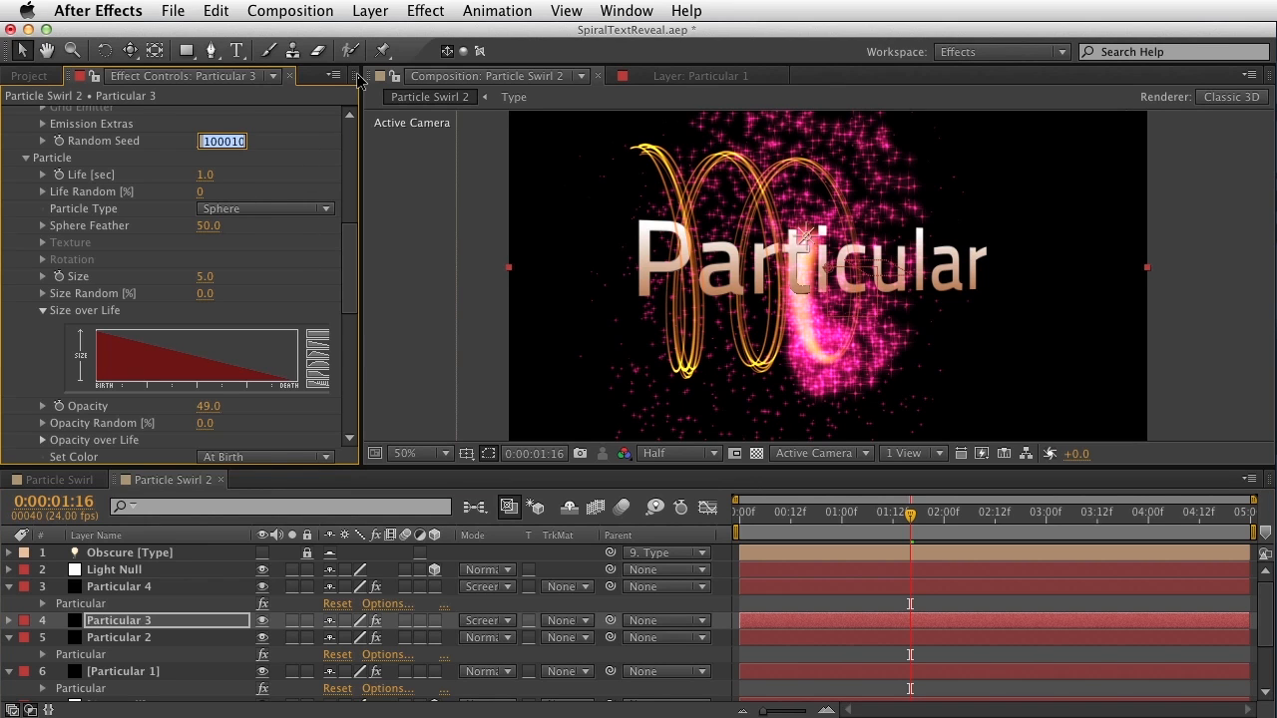
key("Return")
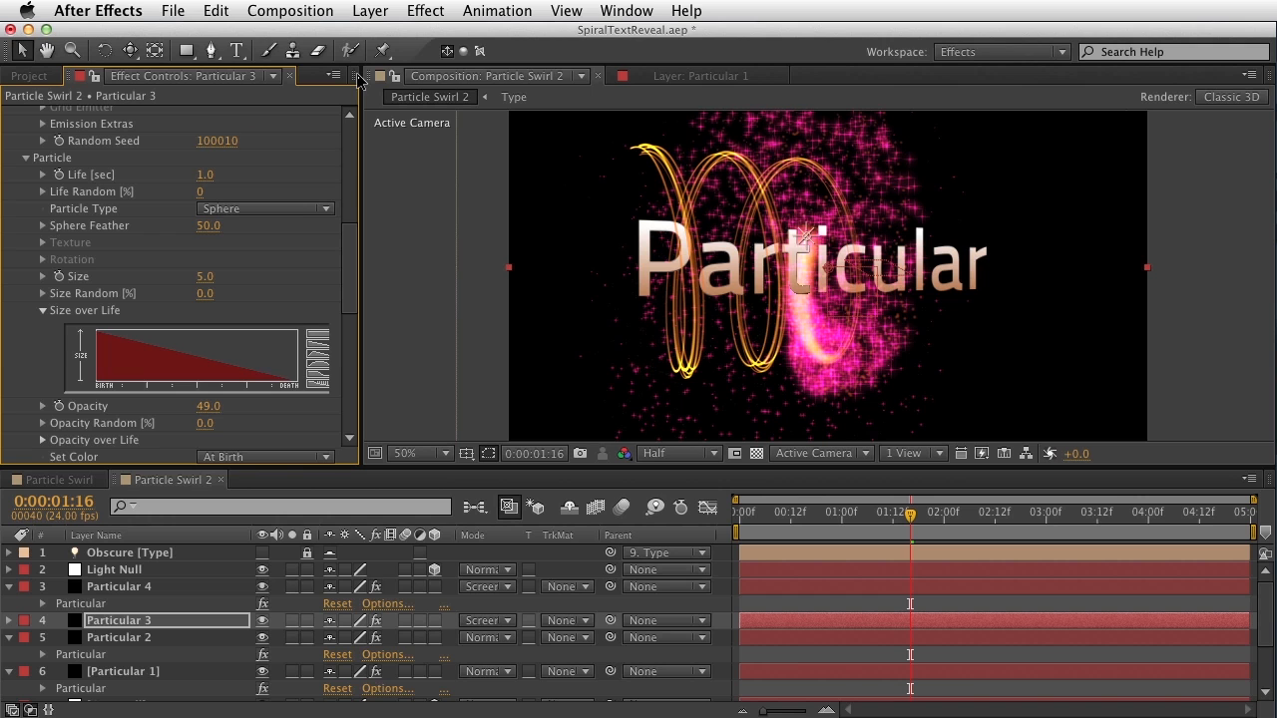
- Solo Particular 3 and Particular 4 again to check how their particles are distributed up close, then unsolo both
left_click_drag(291, 586, 291, 620)
key("period")
key("period")
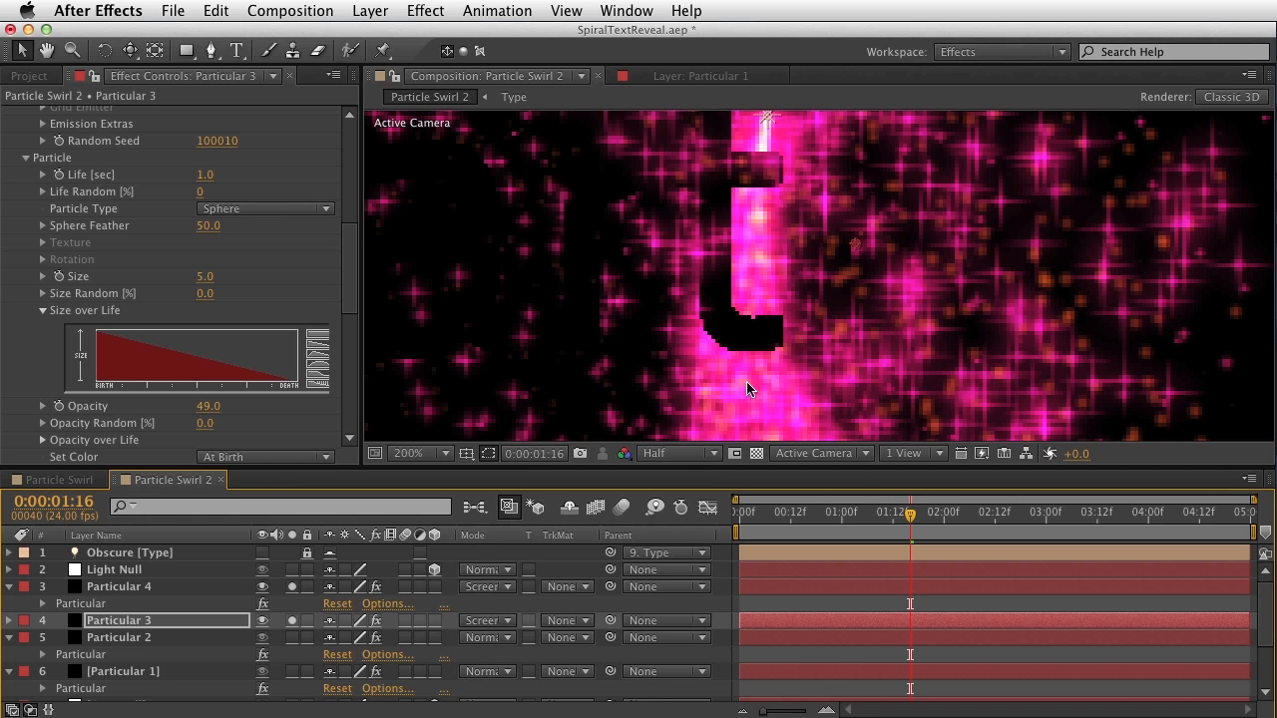
left_click_drag(292, 587, 292, 621)
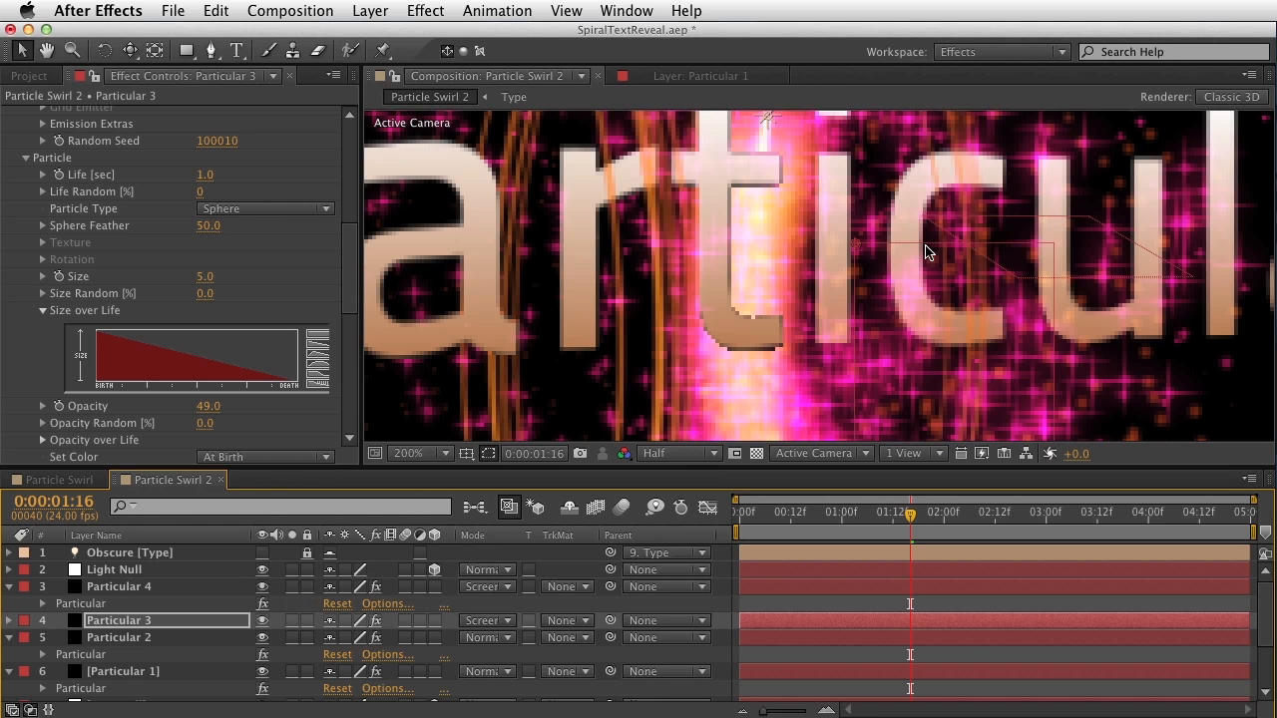
scroll(926, 246, "down", 2)
- Set the Particular 4 particles' Life to 0.5 seconds and their Opacity to 20
left_click(170, 589)
left_click_drag(351, 203, 349, 334)
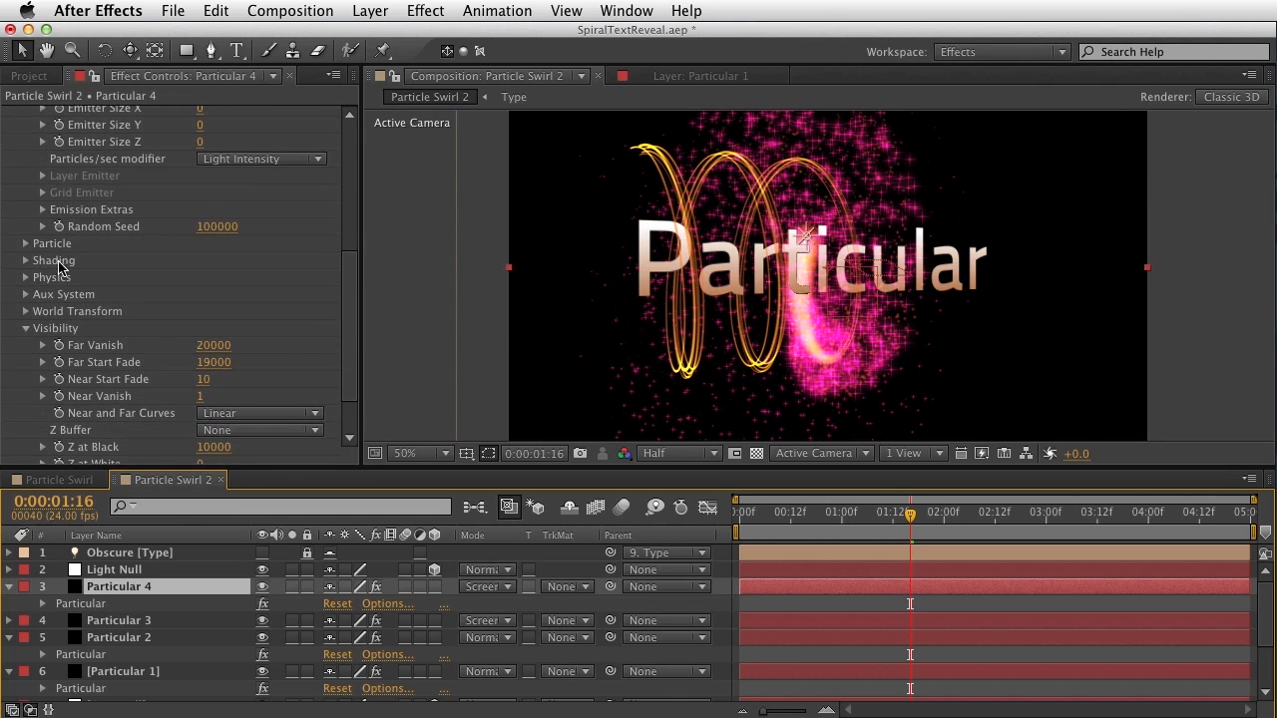
left_click(24, 243)
left_click(206, 131)
key("Return")
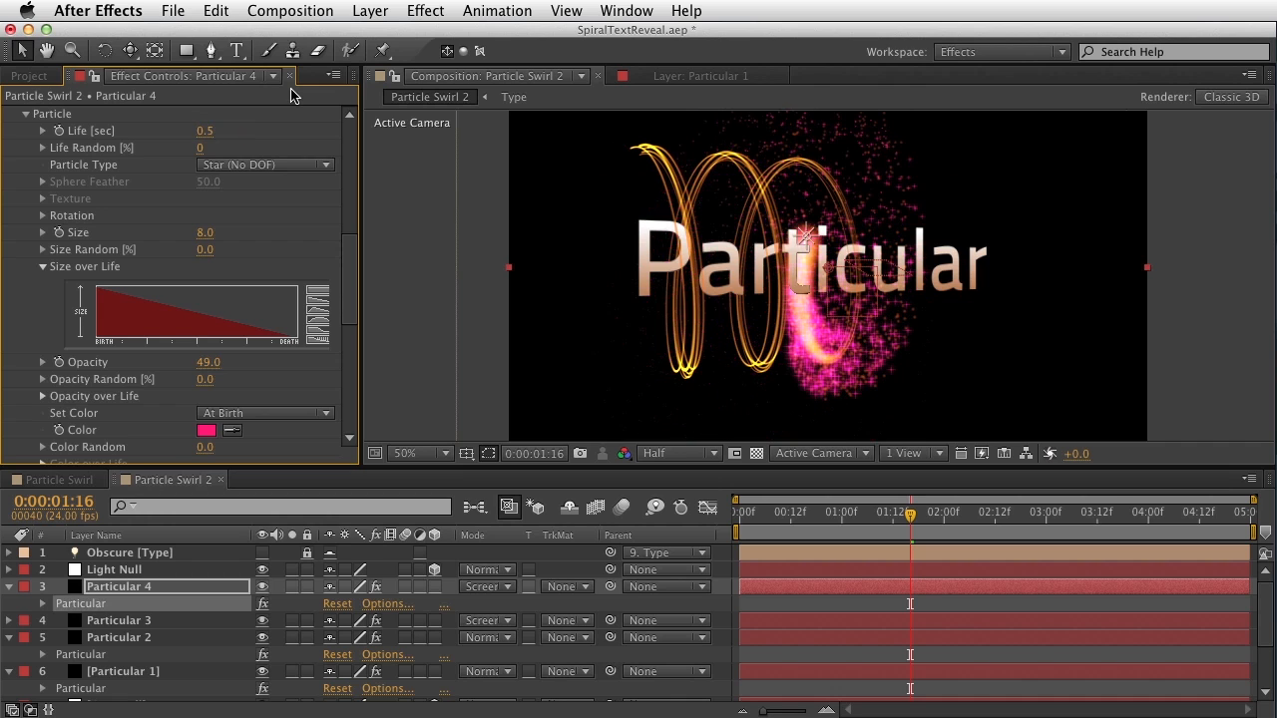
left_click(207, 362)
key("Return")
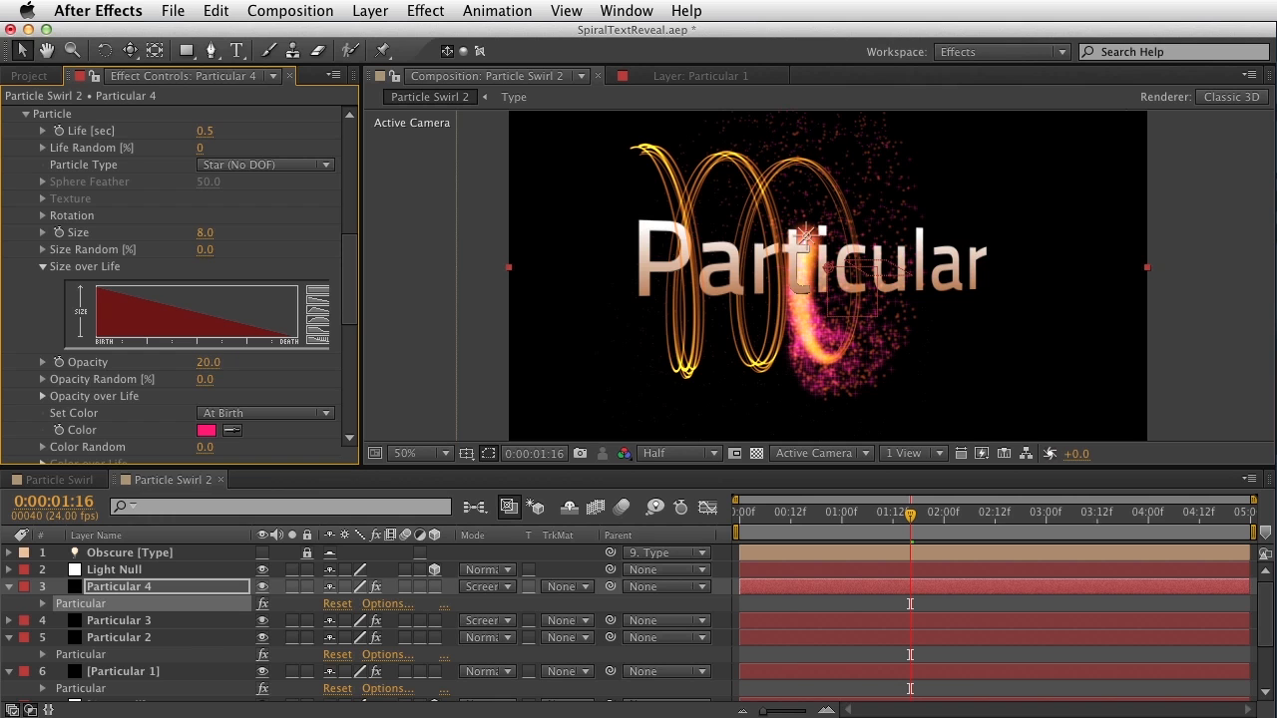
- At 0:00:01:05, duplicate the Particular 4 layer and solo the copy
left_click_drag(820, 515, 1013, 540)
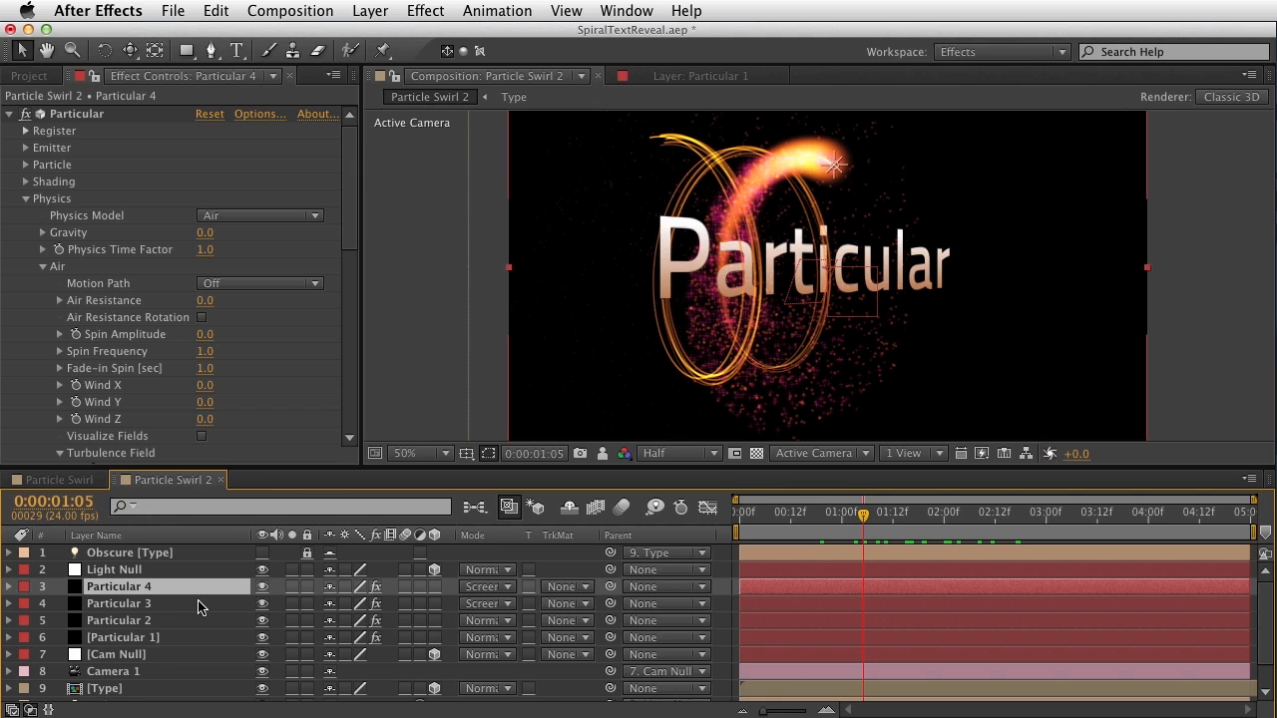
key("super+d")
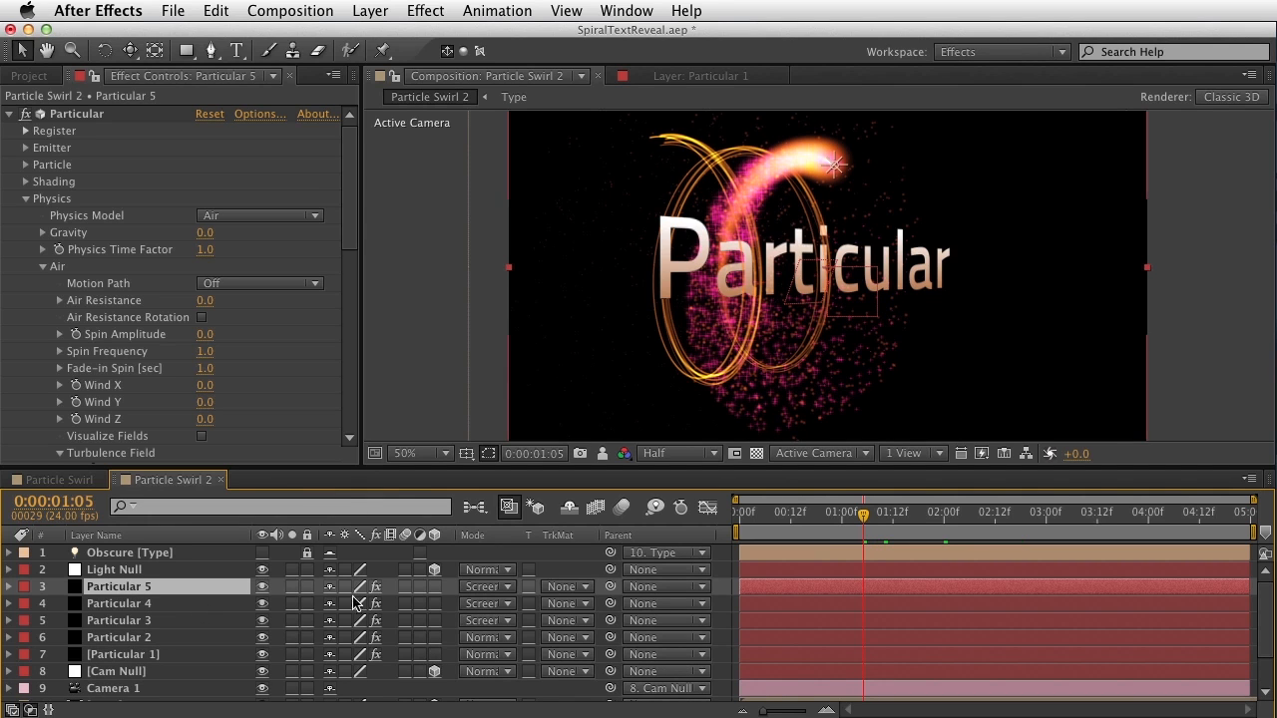
left_click(291, 587)
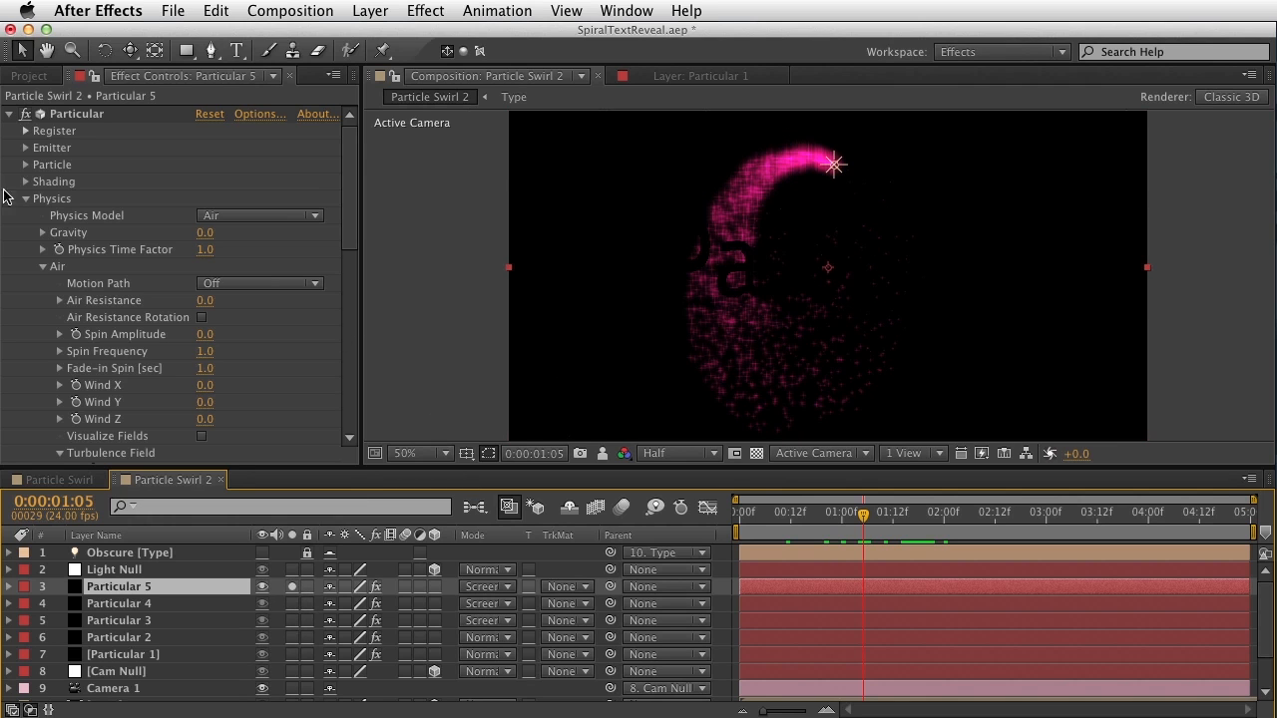
- Change Particular 5's Particle Type to Sphere
left_click(28, 199)
left_click(26, 165)
scroll(120, 180, "down", 2)
left_click(231, 165)
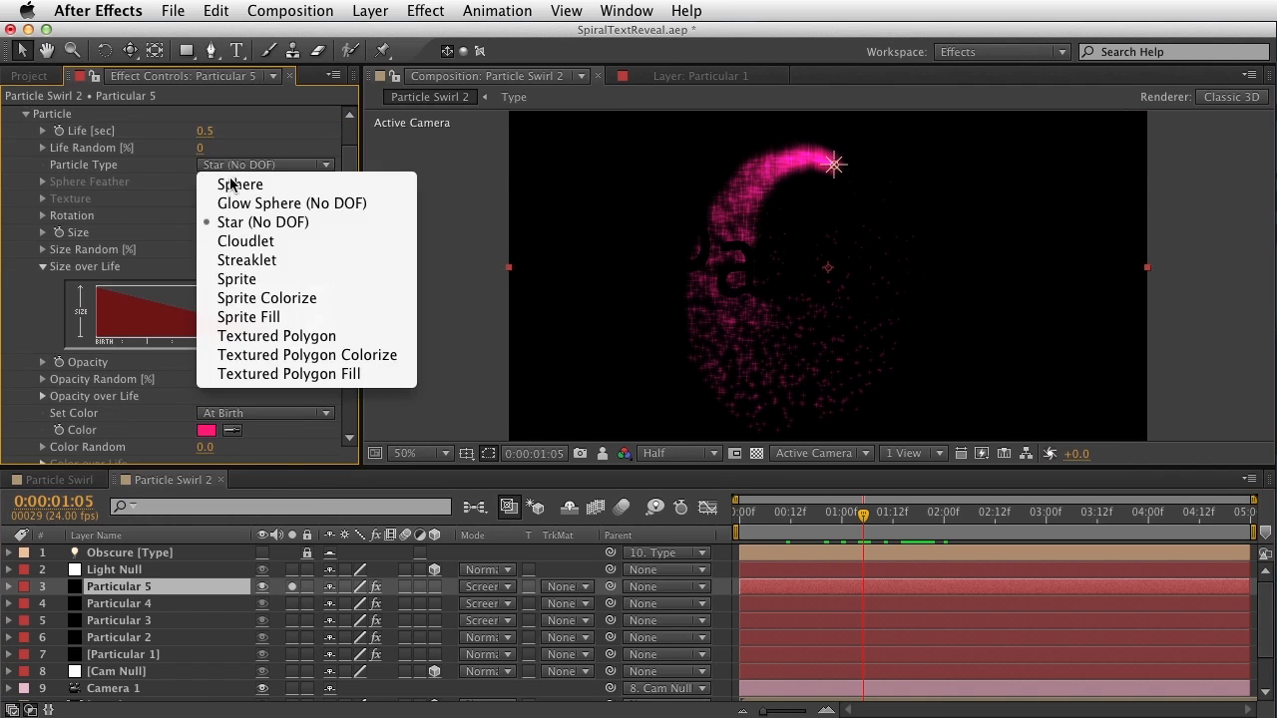
left_click(236, 180)
- Recolor the Particular 5 particles to a light golden orange
left_click(208, 432)
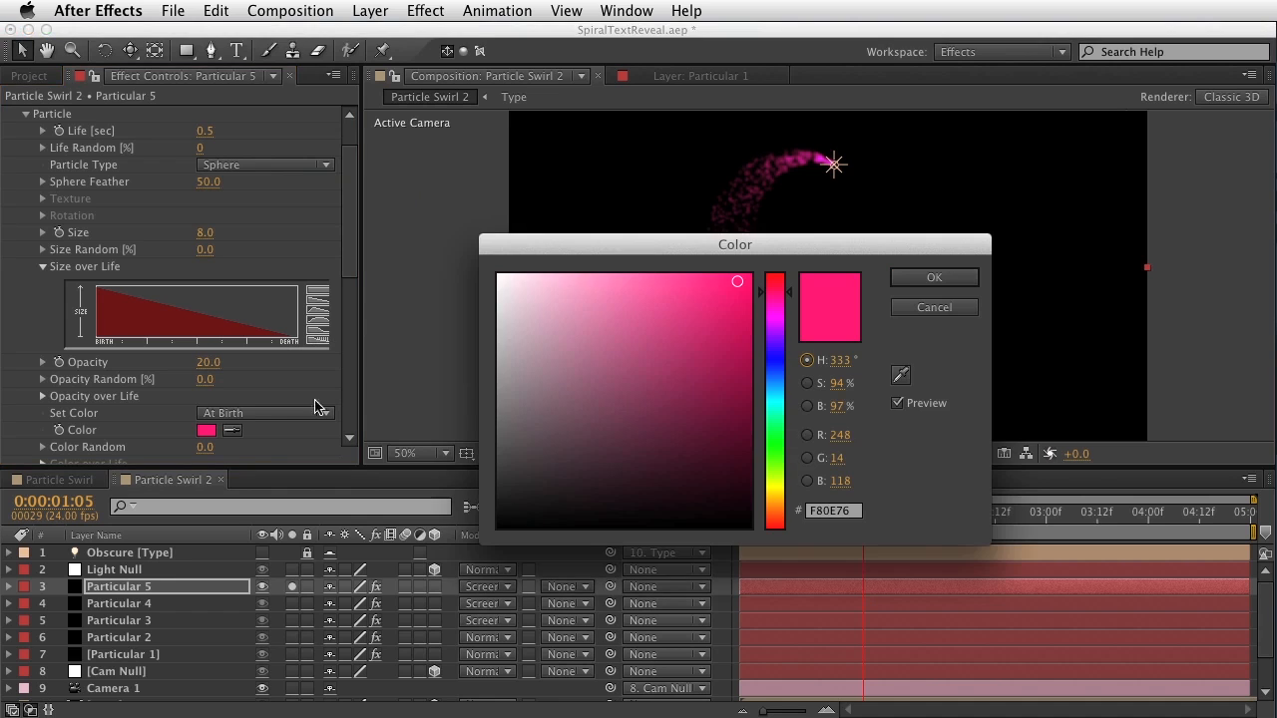
left_click_drag(782, 507, 784, 501)
left_click(635, 295)
left_click(908, 279)
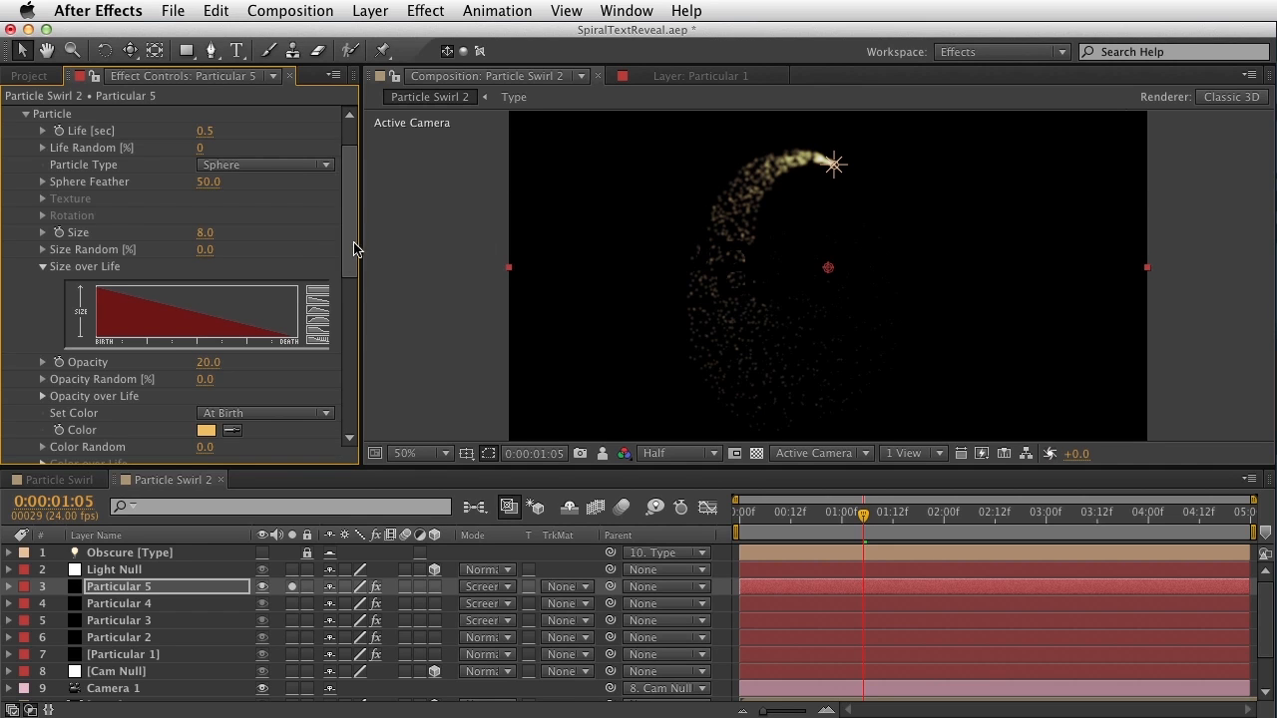
scroll(355, 245, "up", 3)
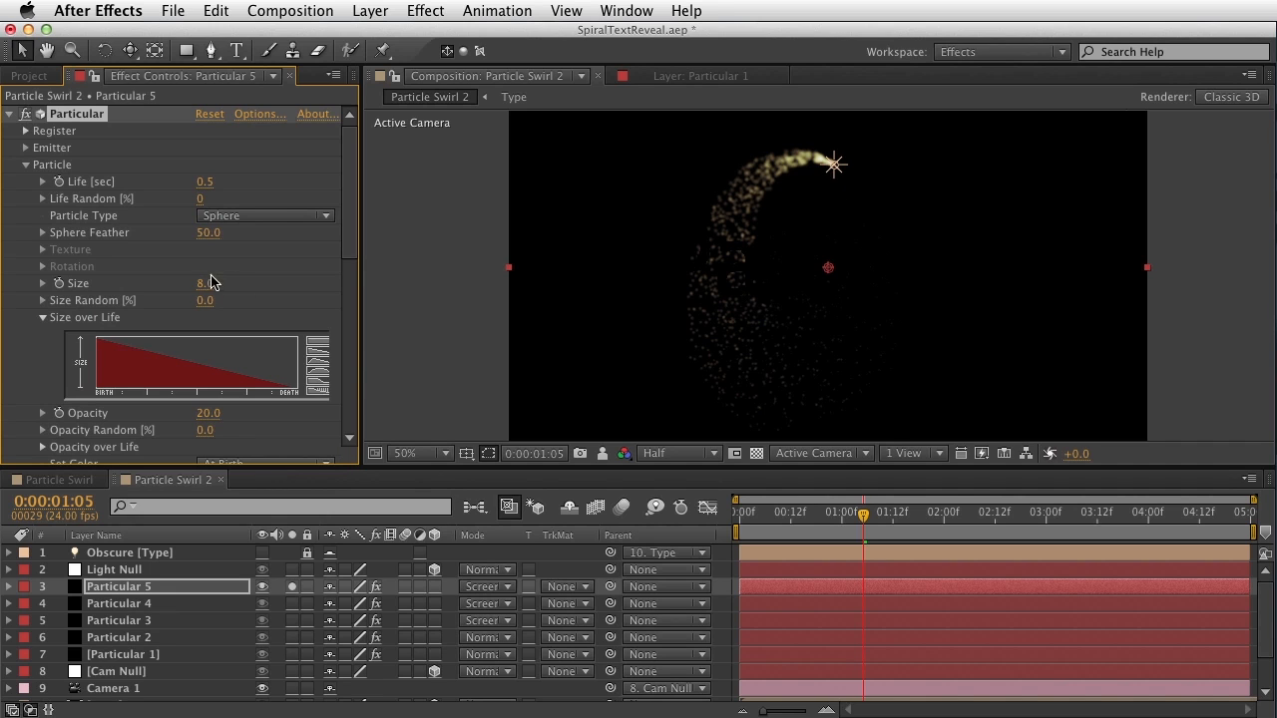
- Set the Size of the Particular 5 particles to 2
left_click_drag(220, 282, 231, 282)
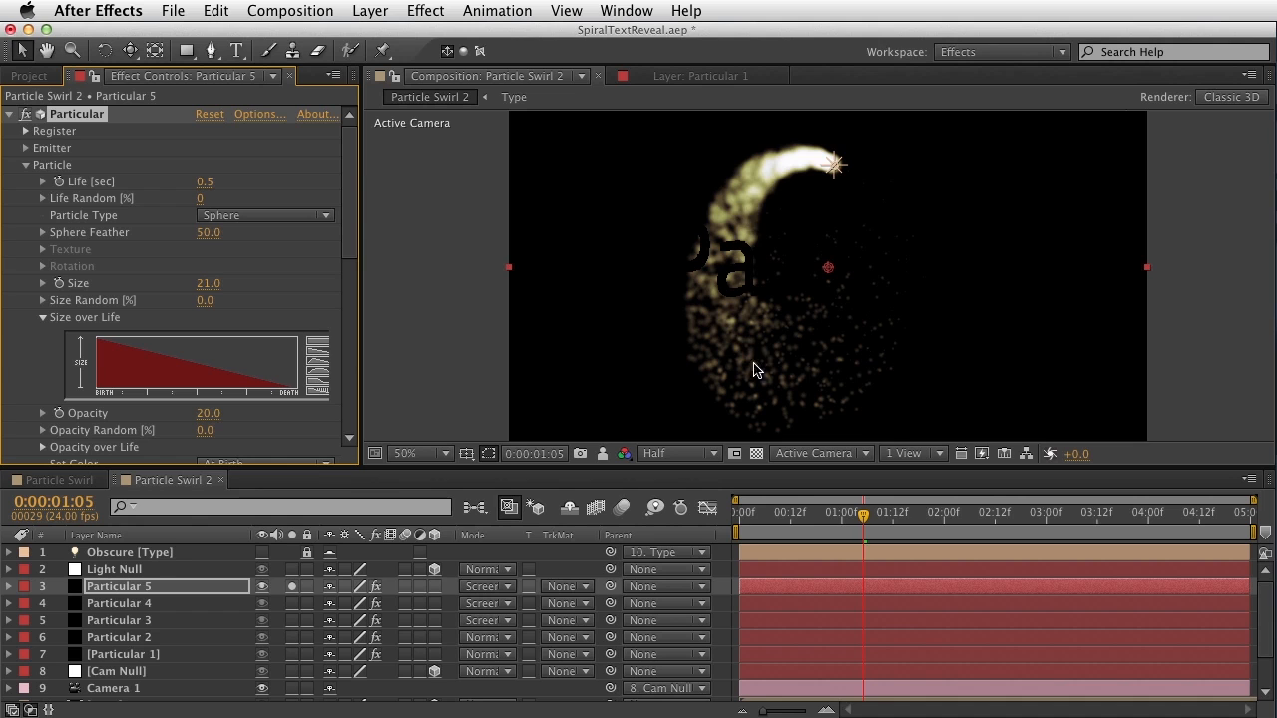
left_click(210, 284)
left_click(317, 269)
left_click(205, 285)
type("1")
key("Return")
left_click(213, 287)
type("2")
key("Return")
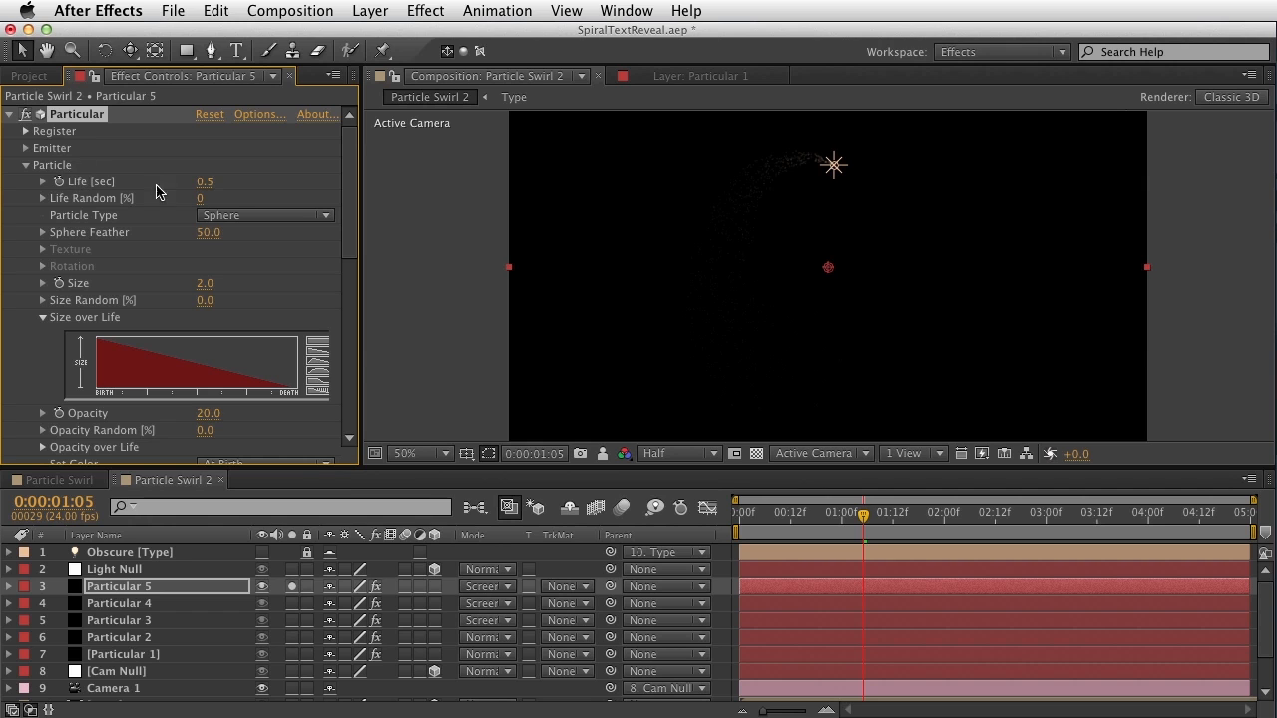
- Lengthen the Life of the Particular 5 particles and set the emitter's Particles/sec to 50000
left_click(205, 182)
key("Return")
left_click(25, 148)
left_click(208, 131)
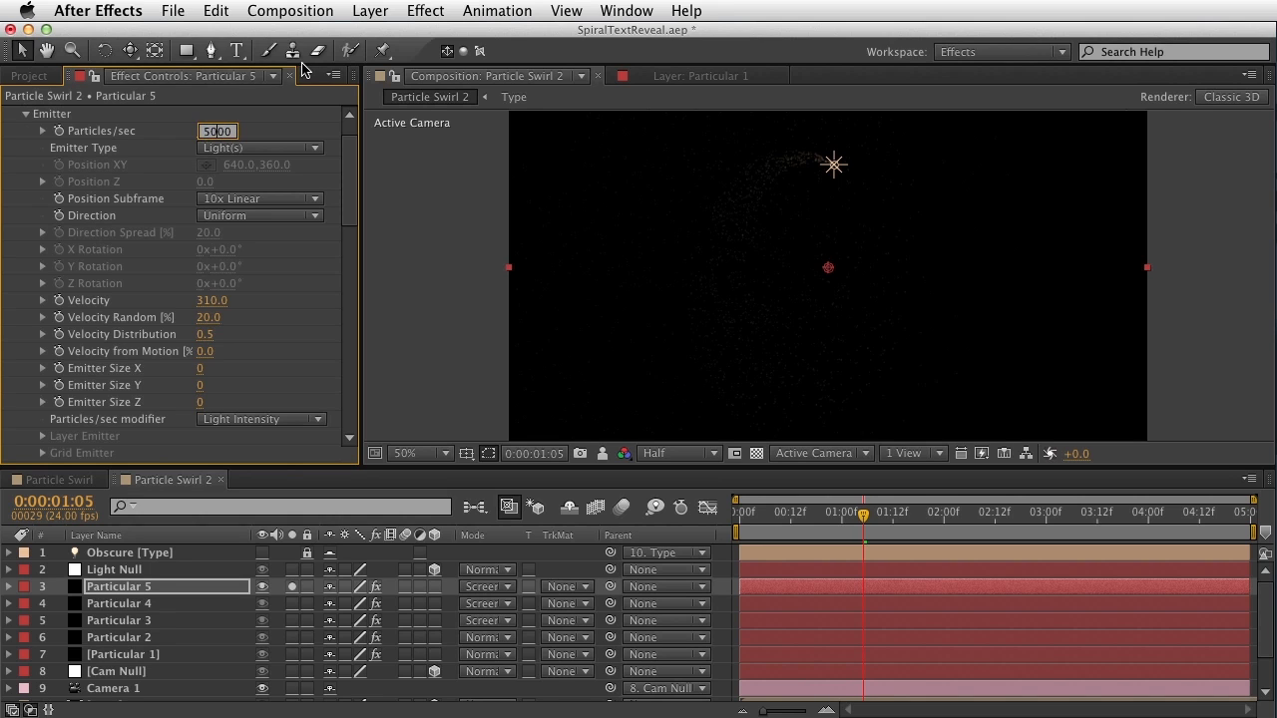
key("Return")
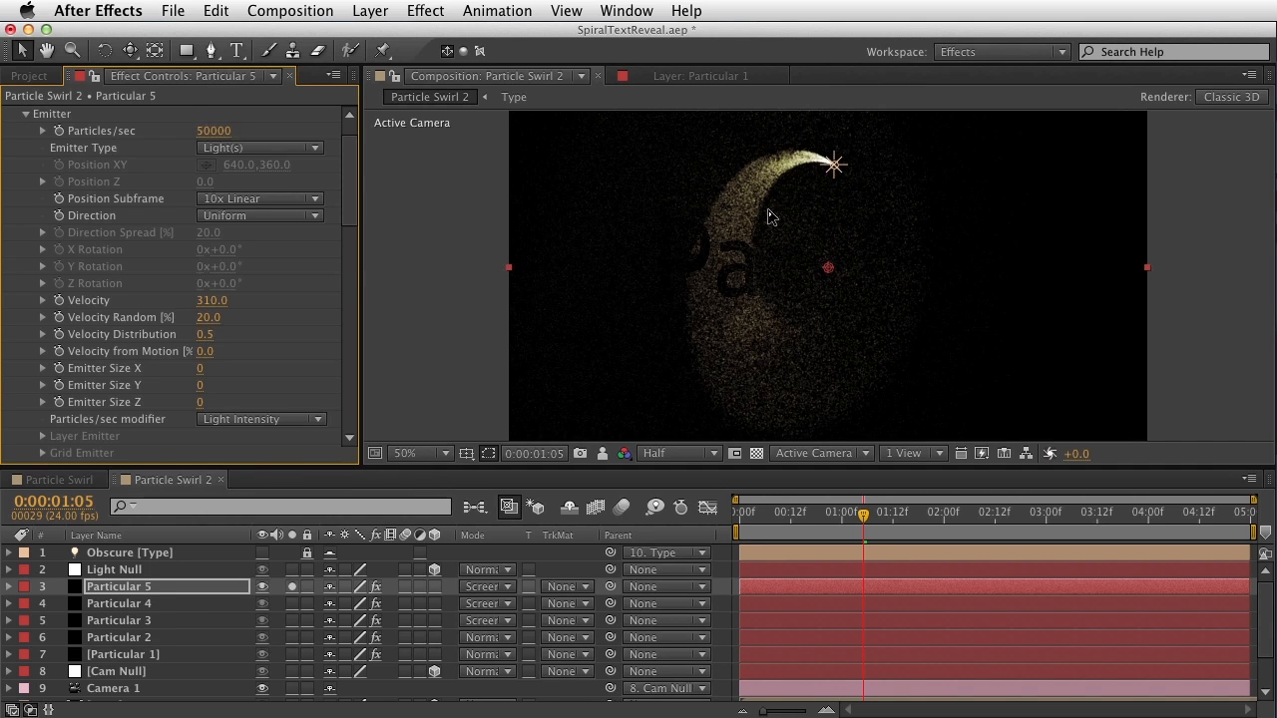
- Examine the dense golden particle trail at full size in an enlarged composition view
key("slash")
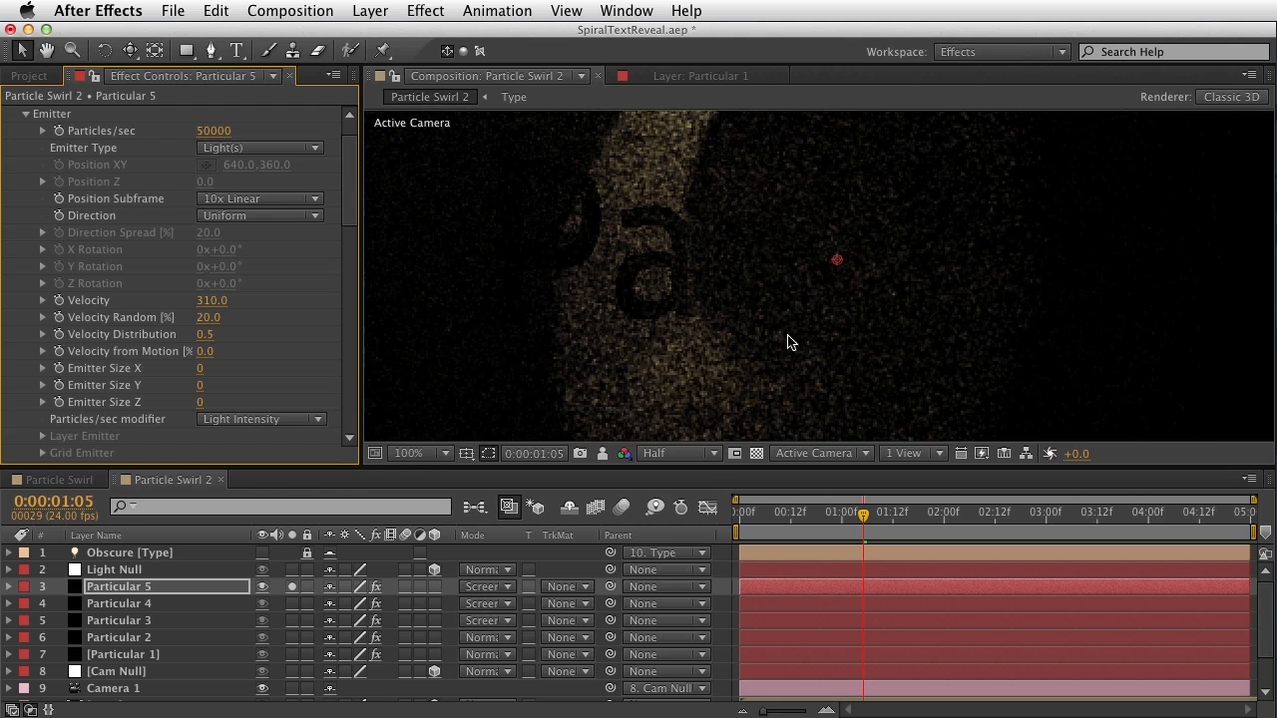
key("space")
left_click_drag(799, 263, 847, 260)
key("grave")
key("space")
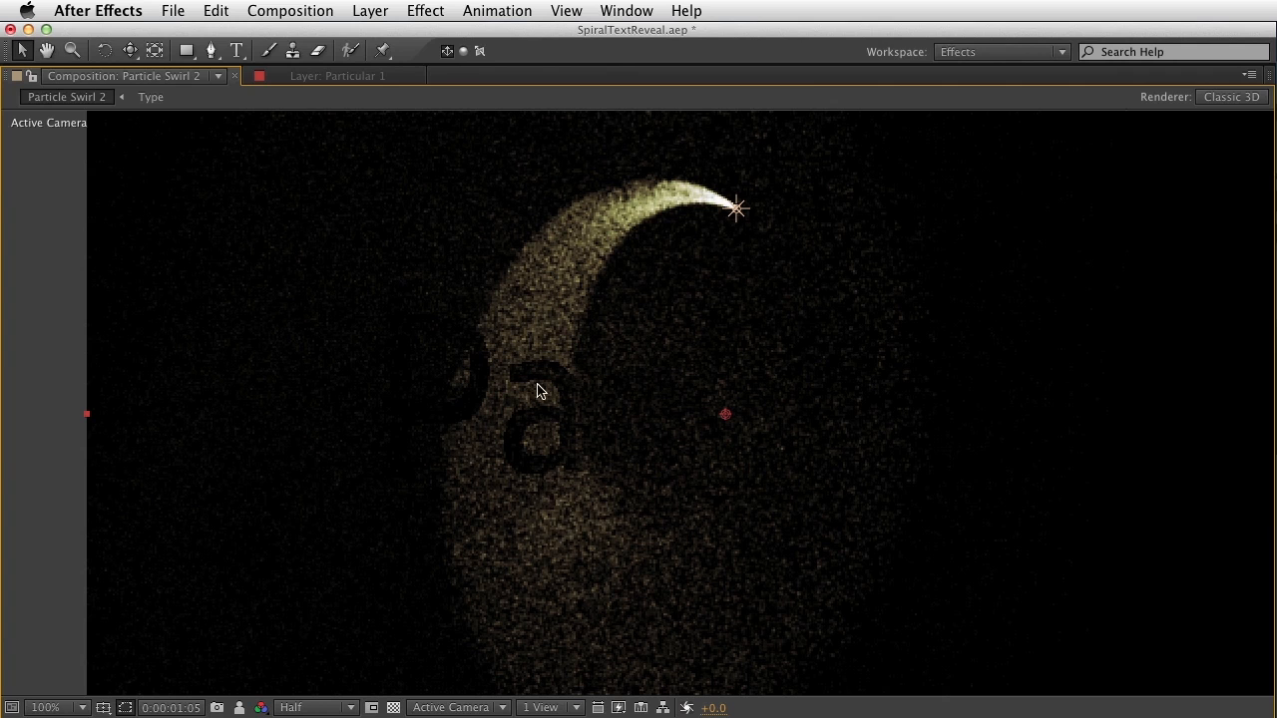
key("grave")
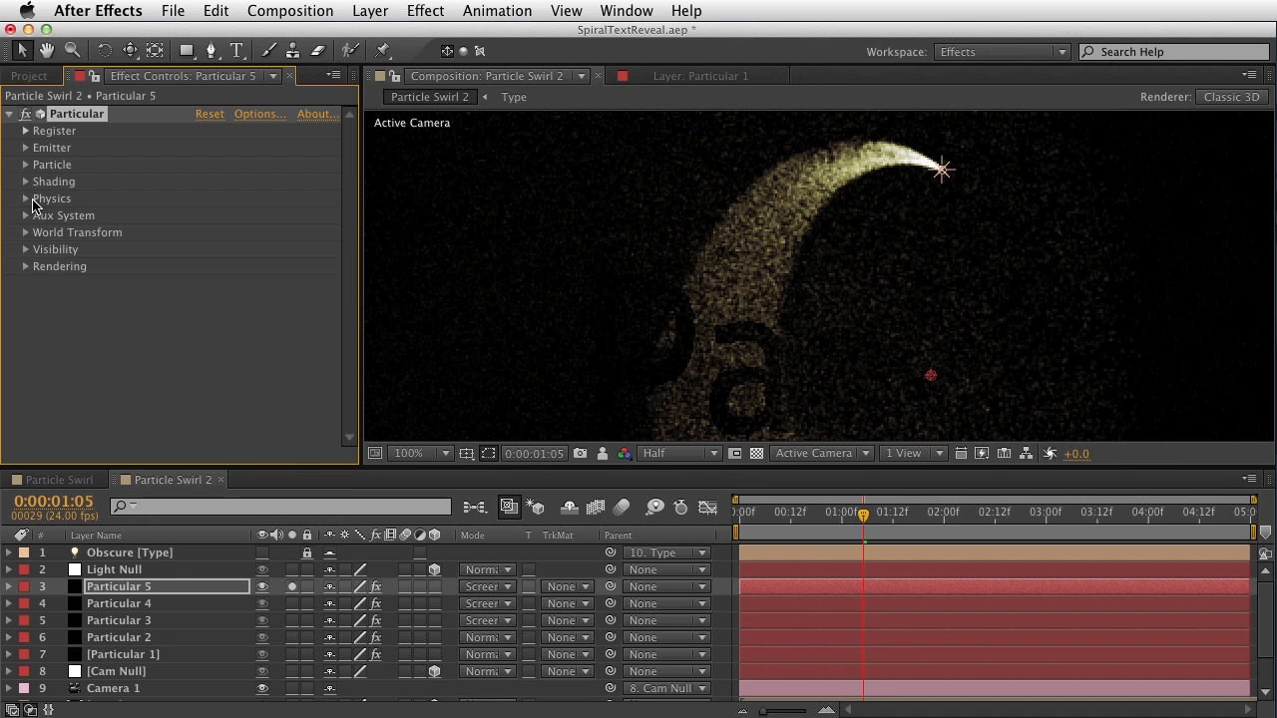
- Review Particular 5's Physics settings, including the Air and Bounce groups and the Physics Model options
left_click(25, 199)
scroll(75, 137, "down", 3)
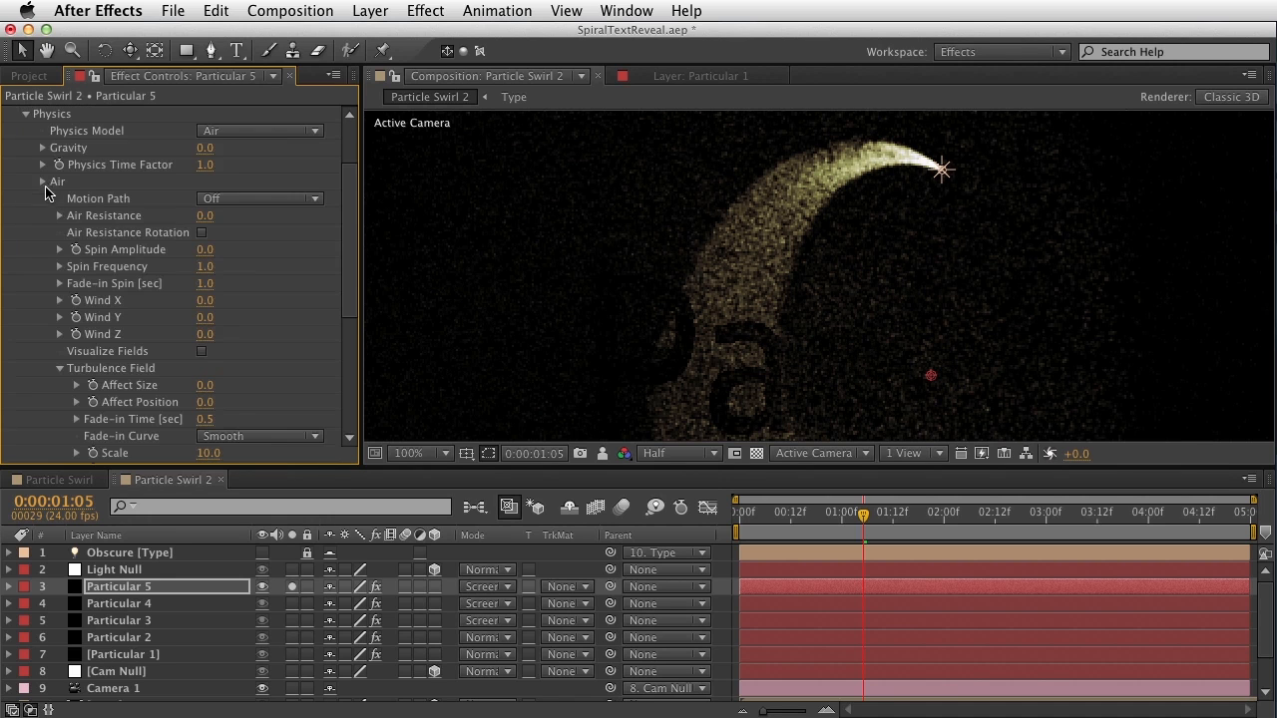
left_click(41, 183)
left_click(42, 283)
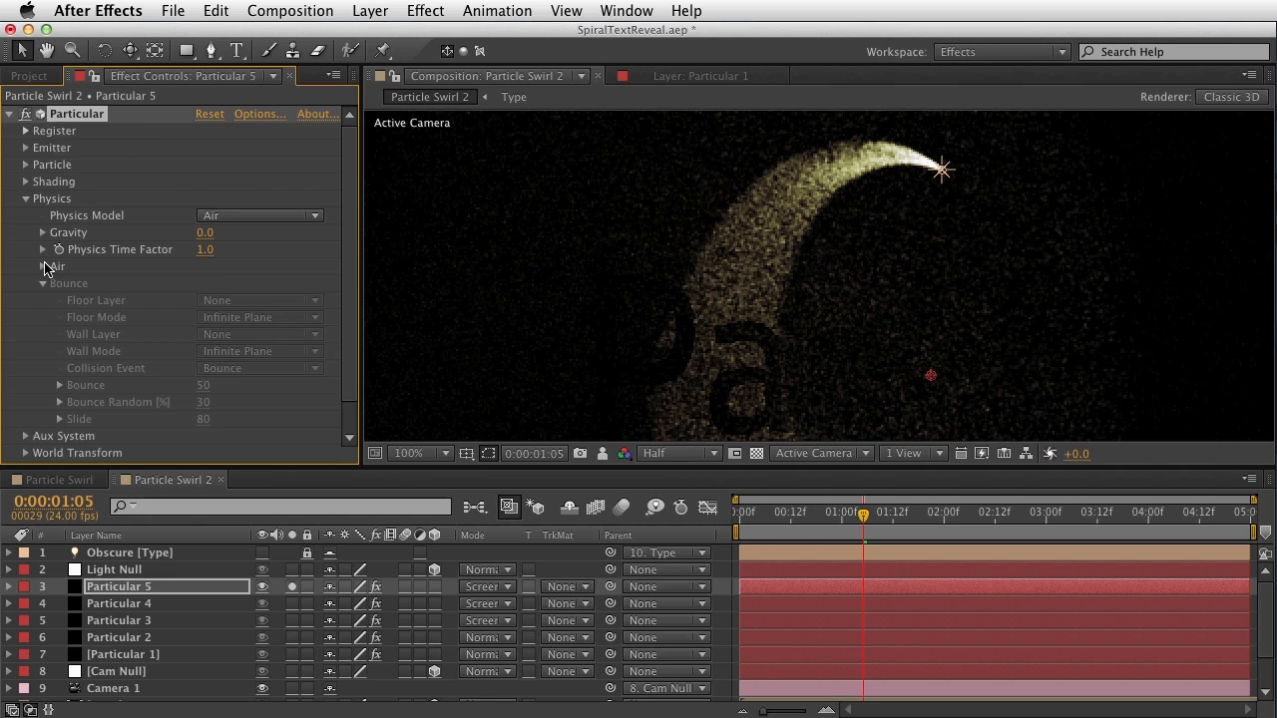
left_click(43, 267)
key("space")
left_click_drag(90, 214, 94, 291)
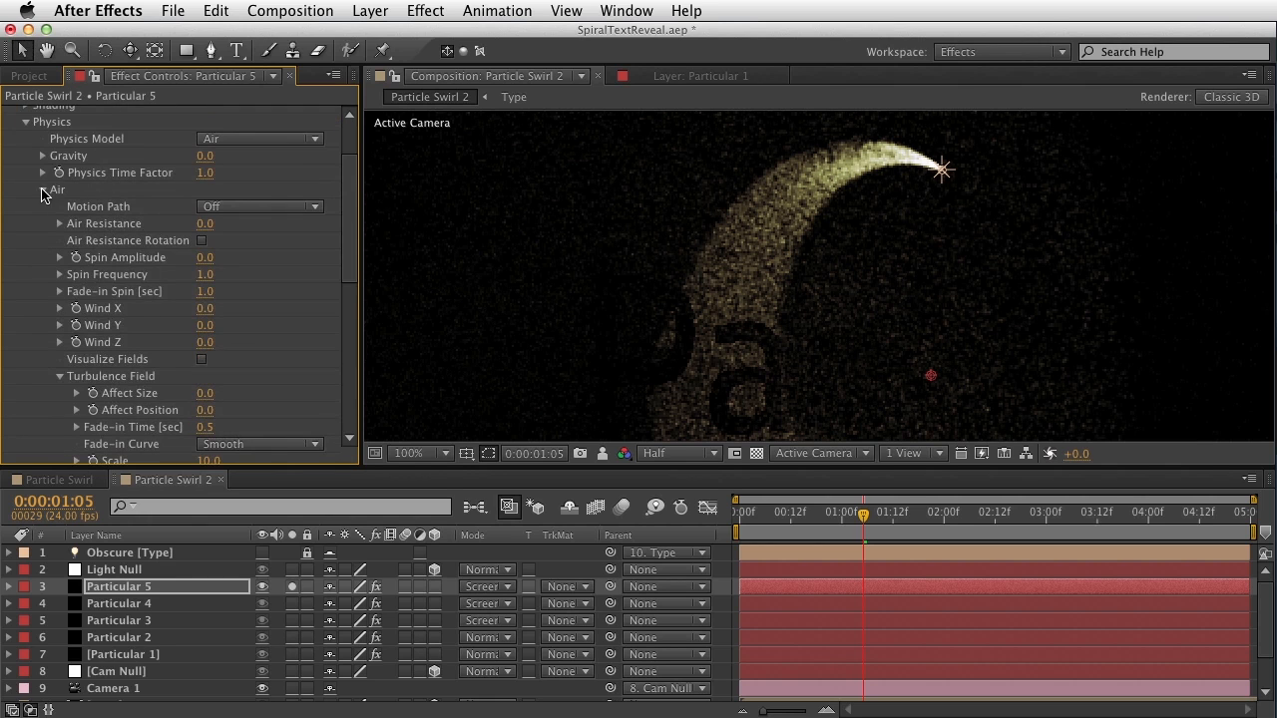
left_click(43, 190)
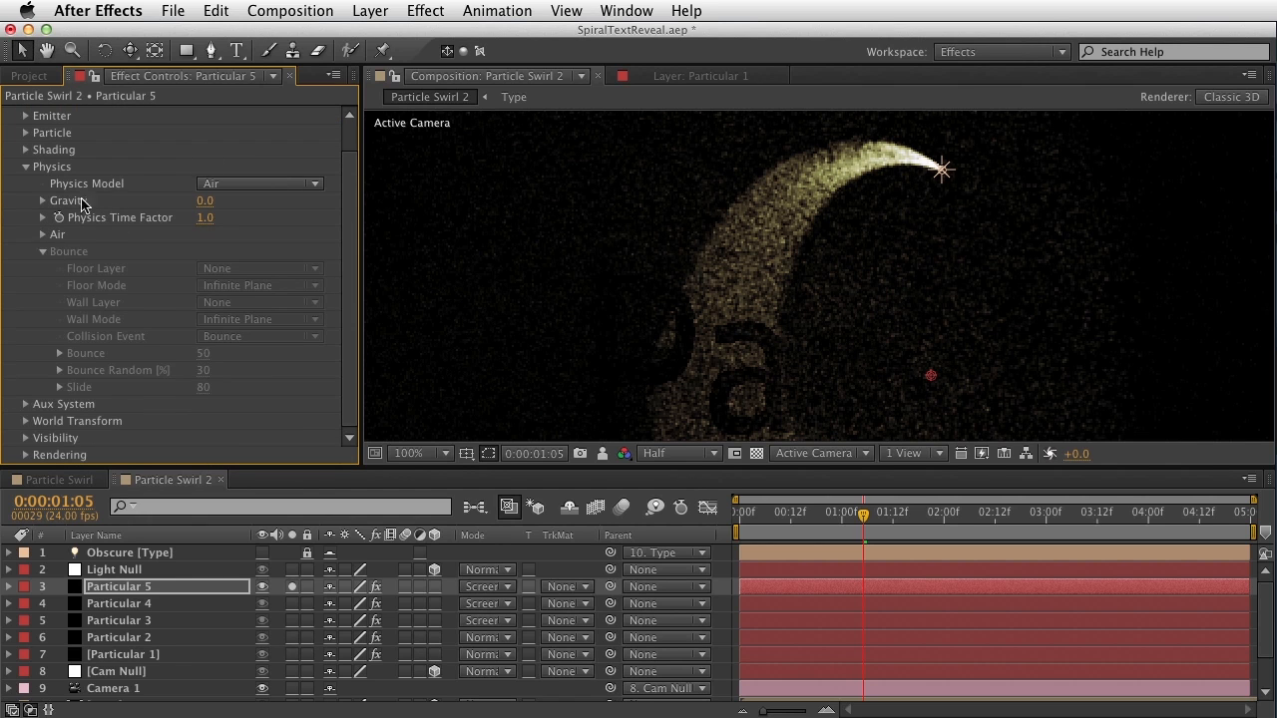
left_click(42, 252)
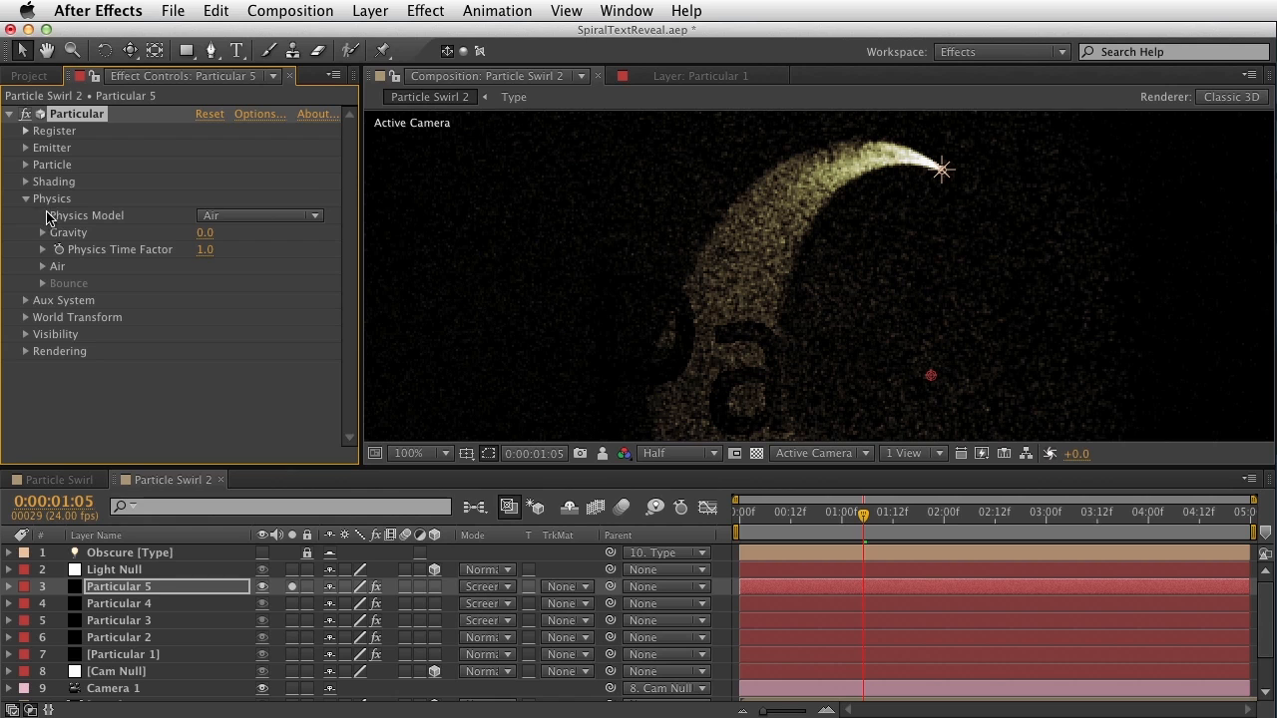
left_click(211, 216)
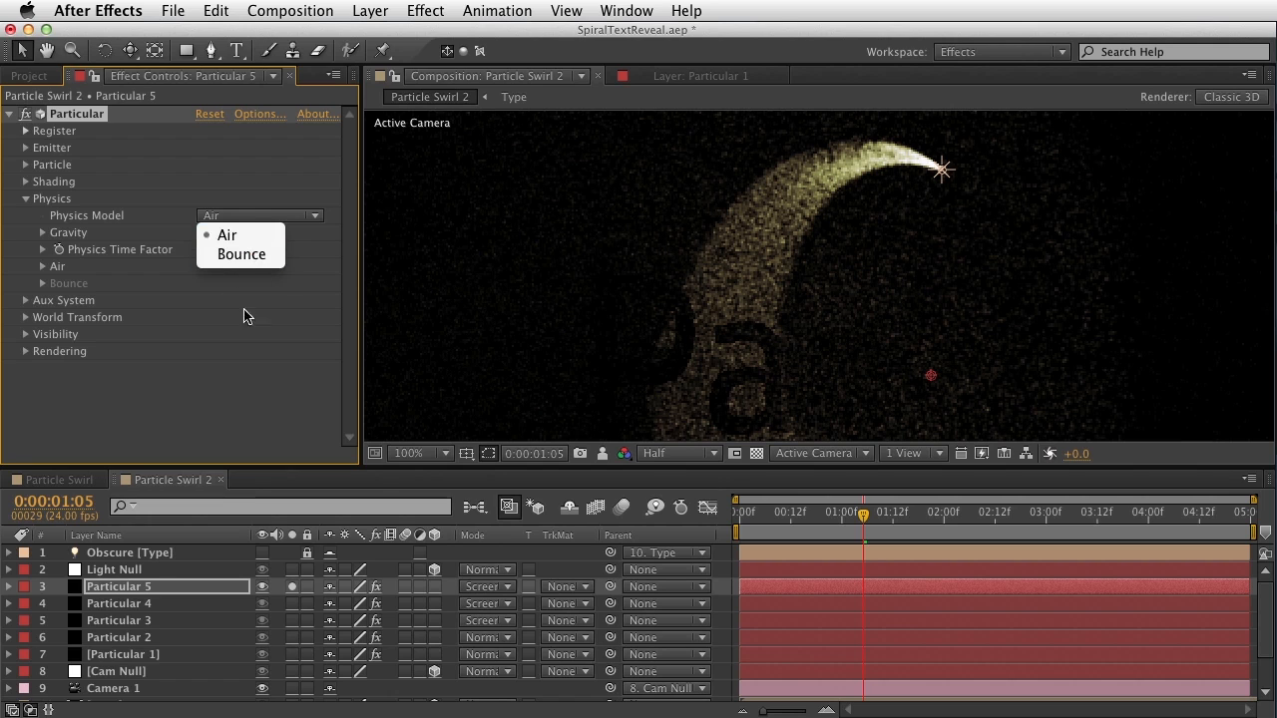
left_click(50, 299)
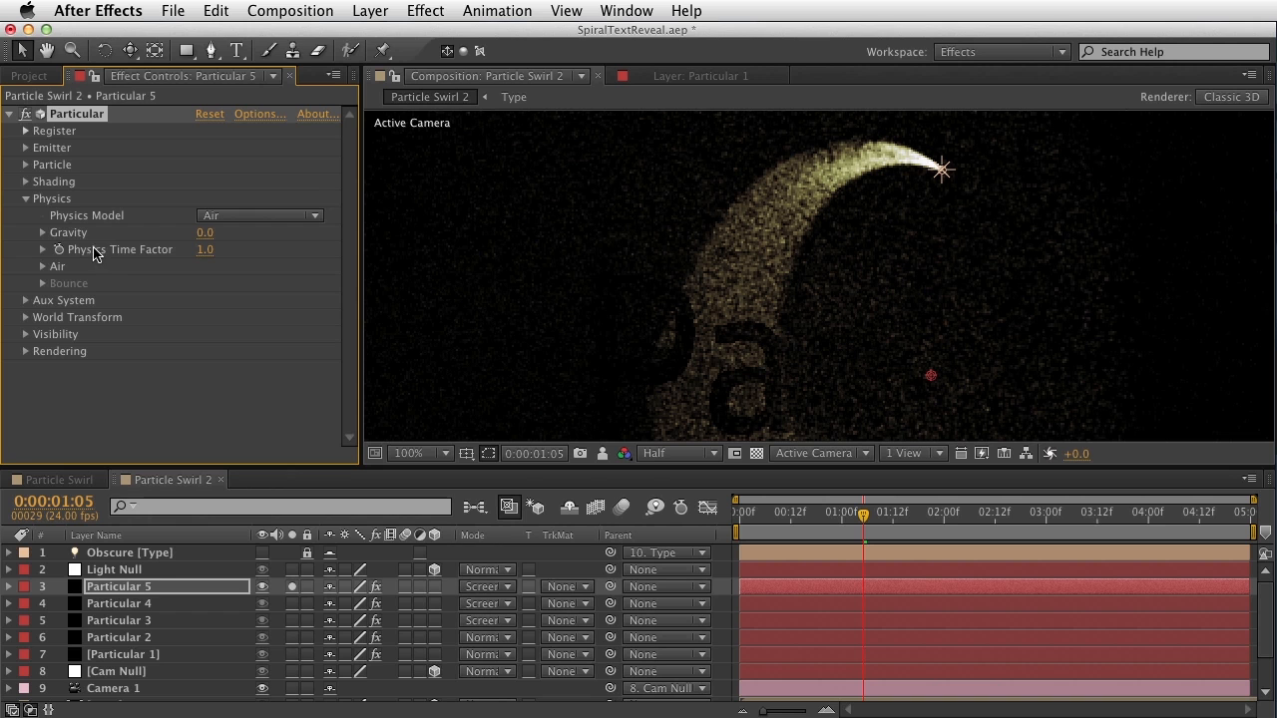
- Try a different Gravity on Particular 5 and reset it to 0
left_click_drag(207, 232, 173, 245)
left_click(209, 235)
type("0")
key("Return")
- Try an Affect Size of 37 in Particular 5's Turbulence Field and undo it
left_click(43, 267)
scroll(45, 263, "down", 5)
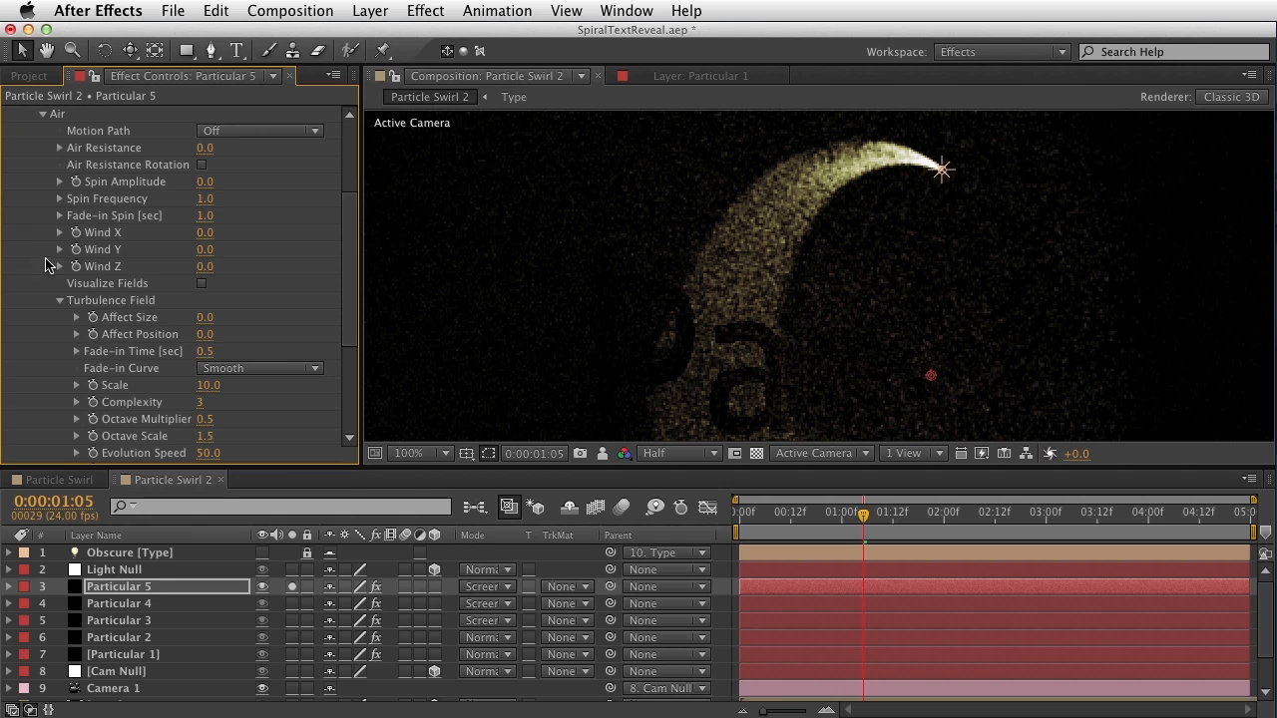
key("space")
left_click_drag(118, 261, 122, 359)
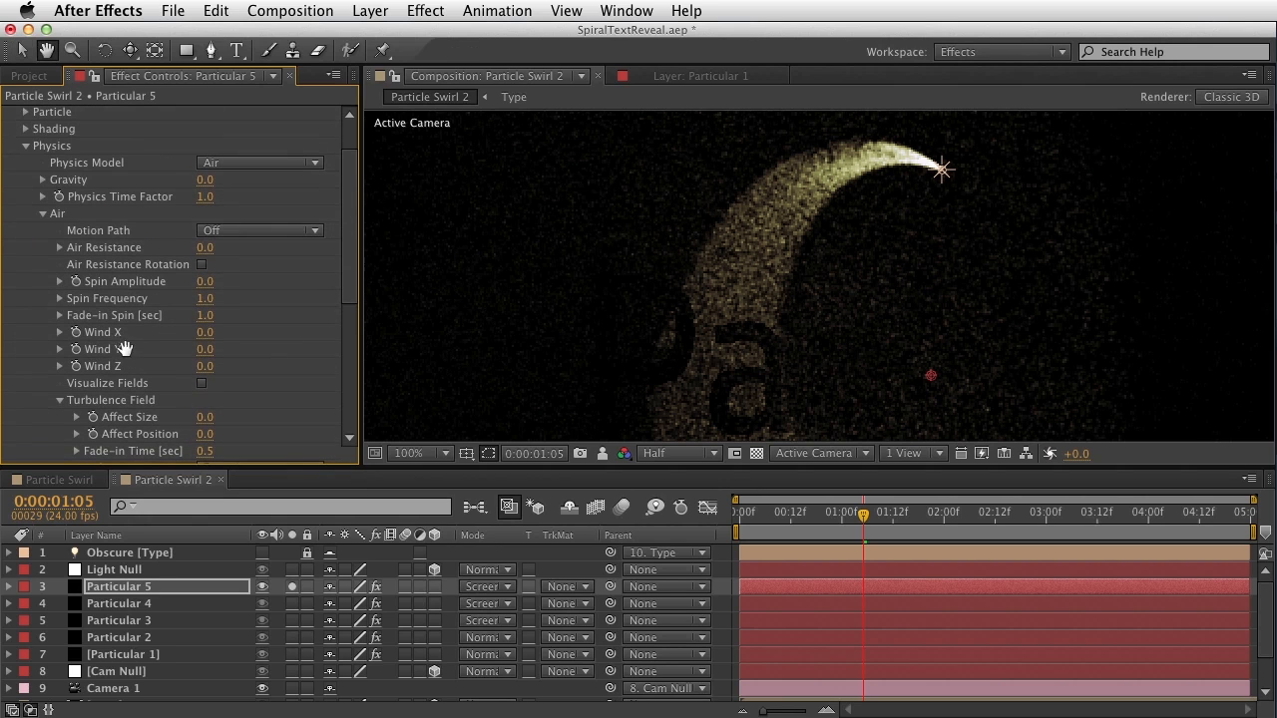
scroll(105, 417, "down", 8)
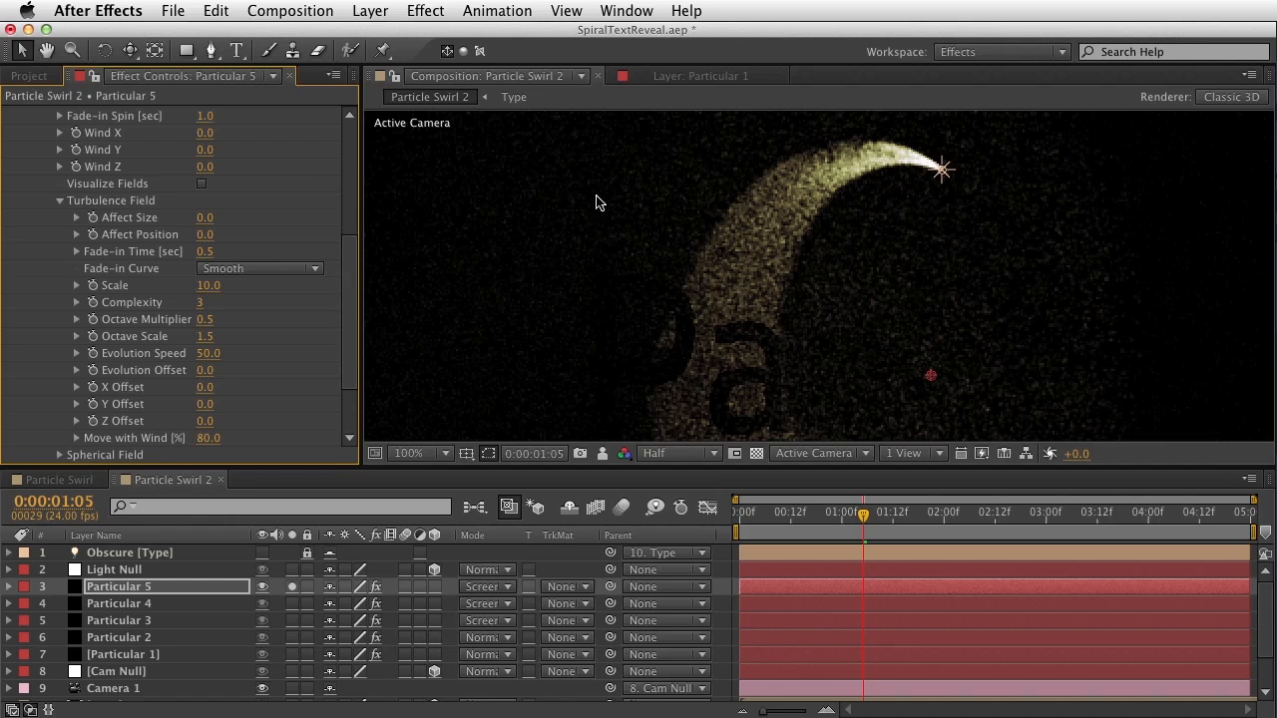
key("F5")
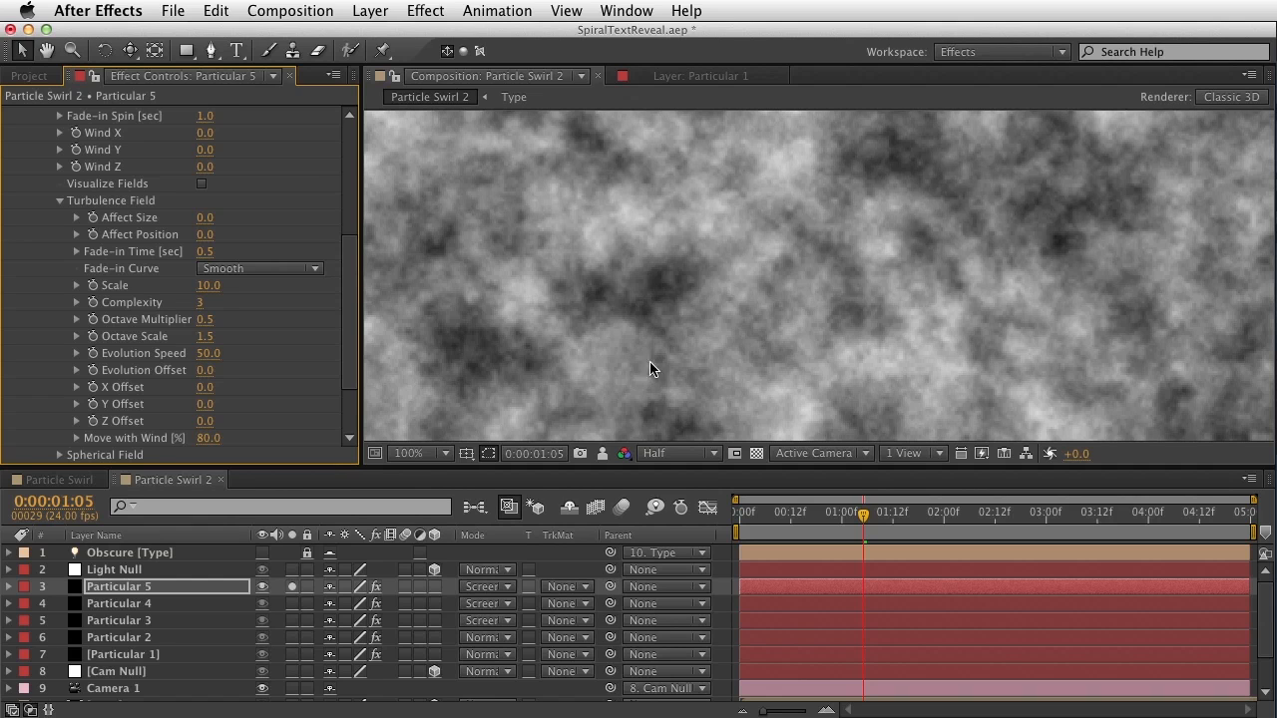
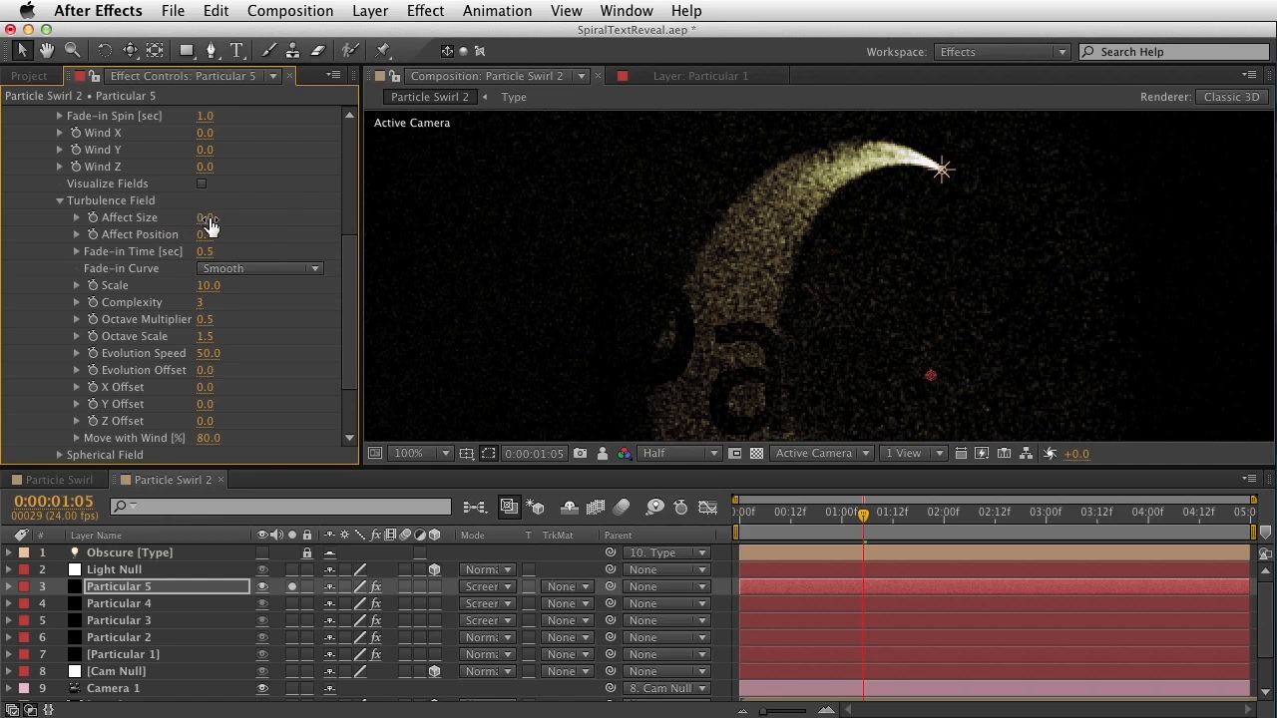
left_click_drag(204, 217, 242, 214)
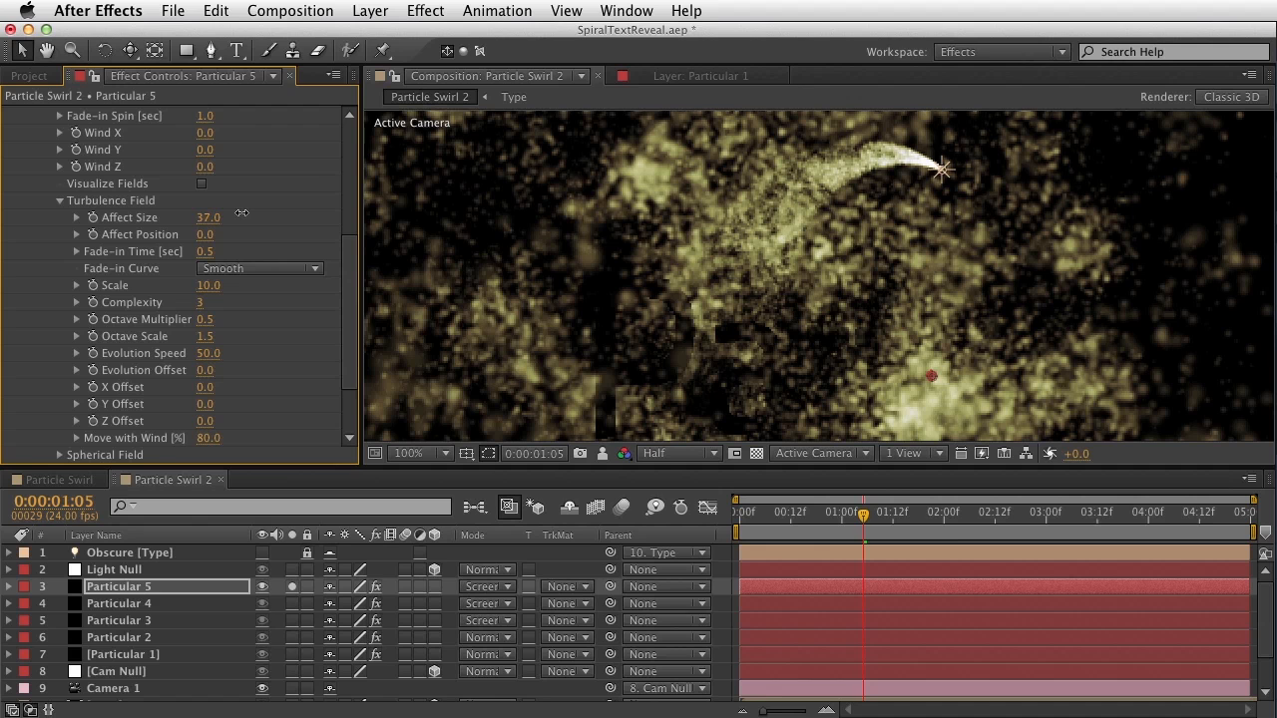
key("super+z")
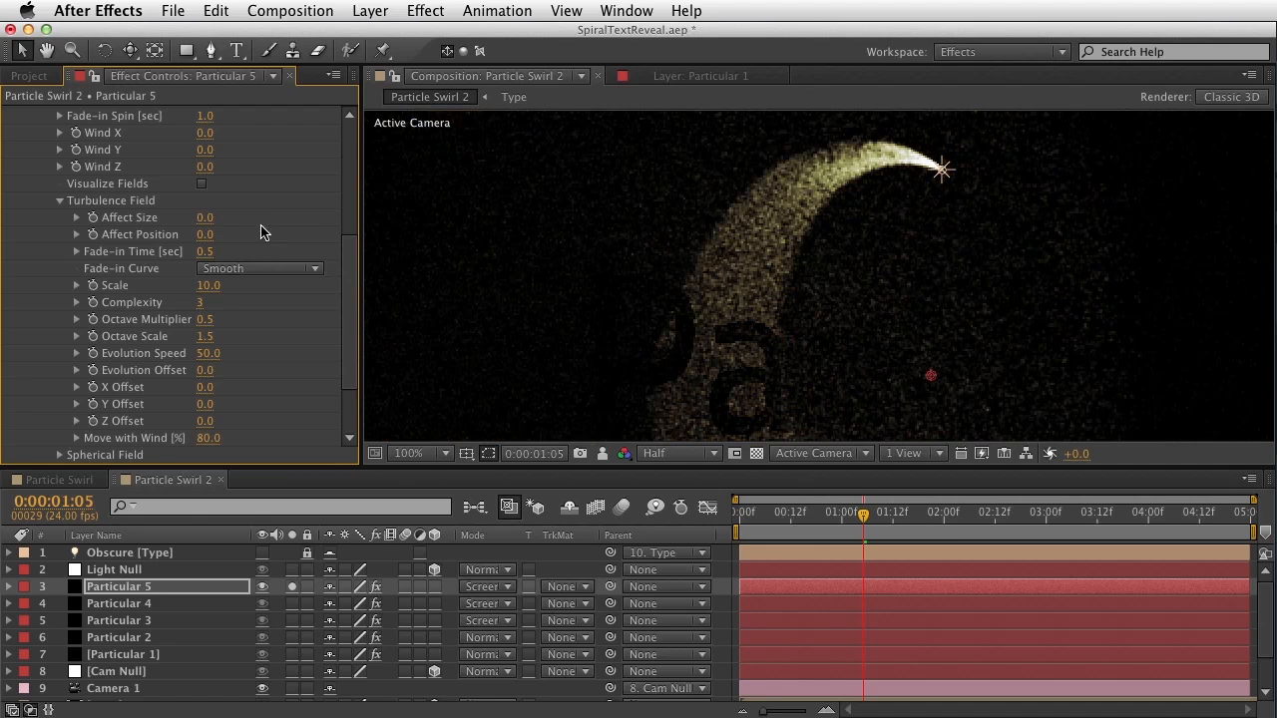
- Set the Turbulence Field's Affect Position to 183 on Particular 5, judging the trail at 0:00:02:00
left_click_drag(199, 235, 330, 237)
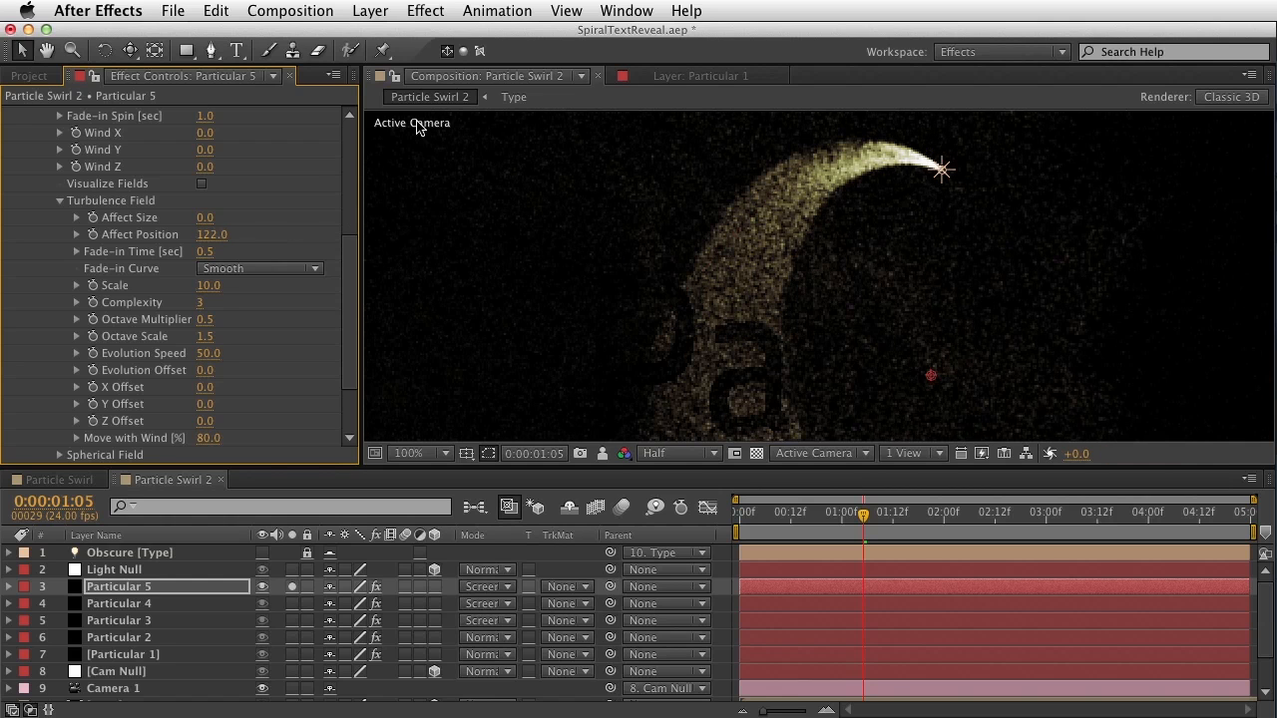
key("period")
key("comma")
key("comma")
key("comma")
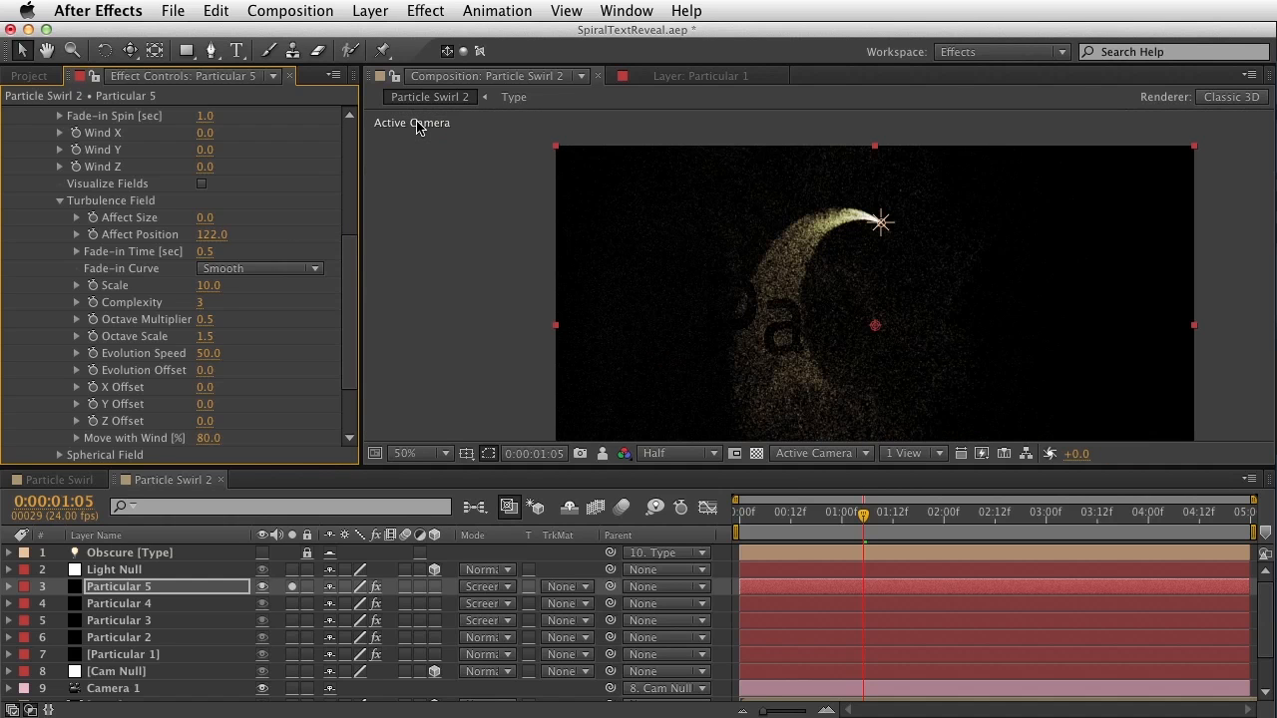
left_click(207, 235)
type("150")
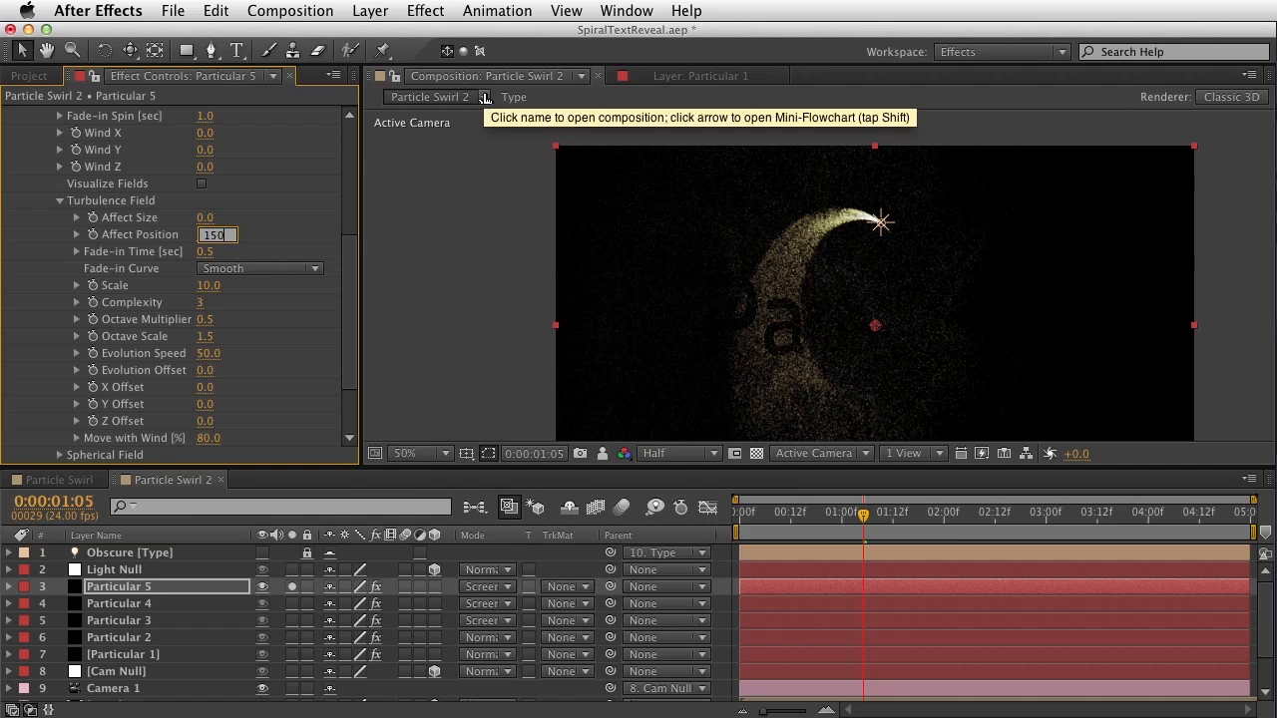
key("Return")
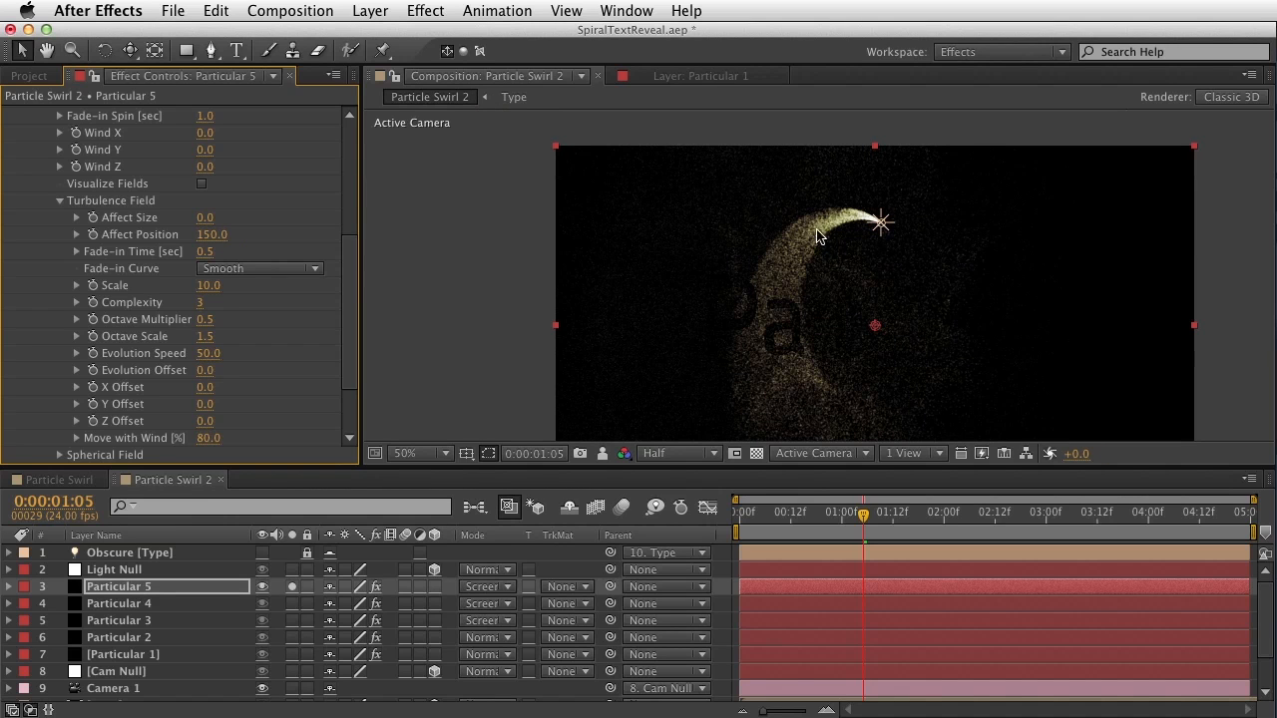
left_click_drag(898, 526, 946, 533)
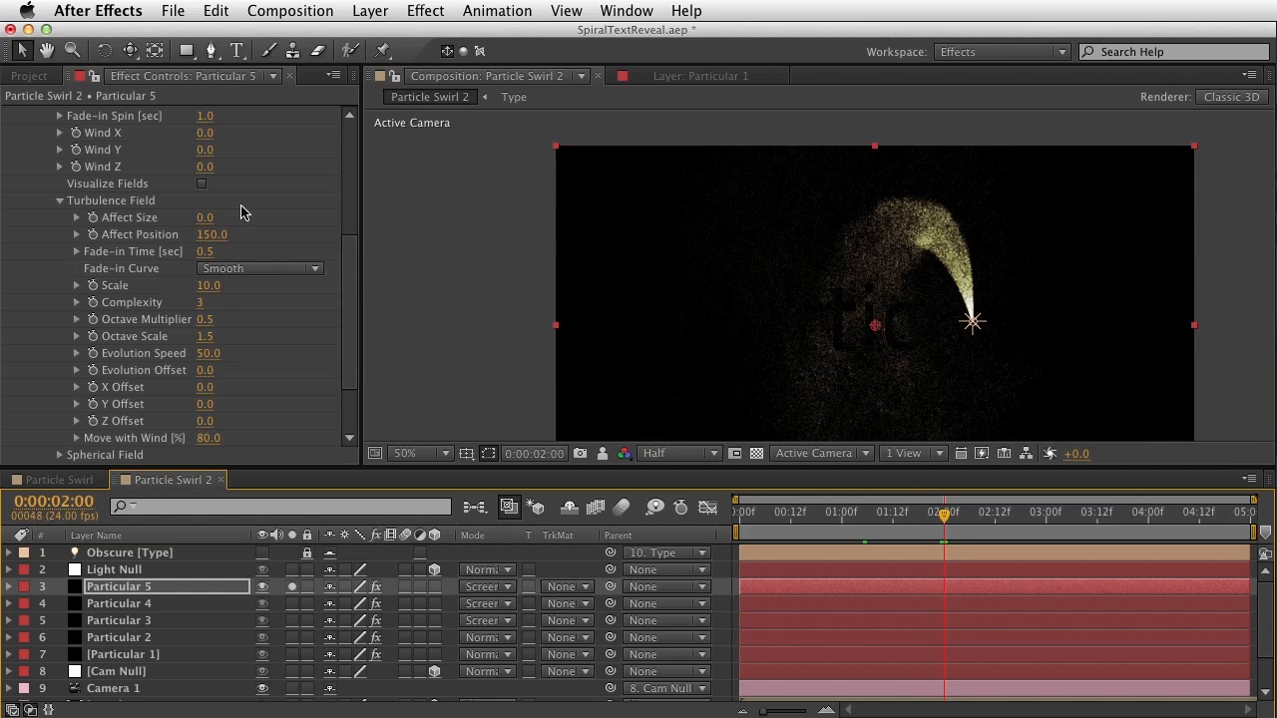
left_click_drag(211, 235, 270, 242)
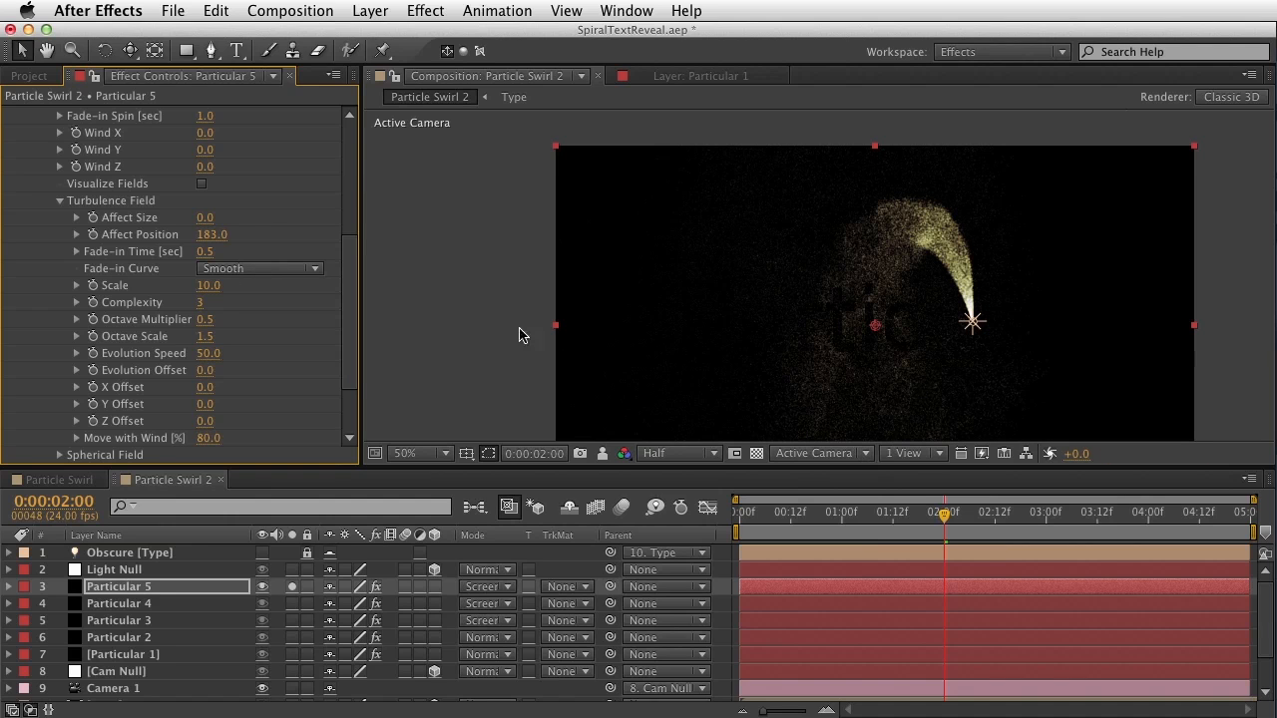
- Set the Turbulence Field's Fade-in Time to 0.1 seconds and unsolo Particular 5
left_click(204, 251)
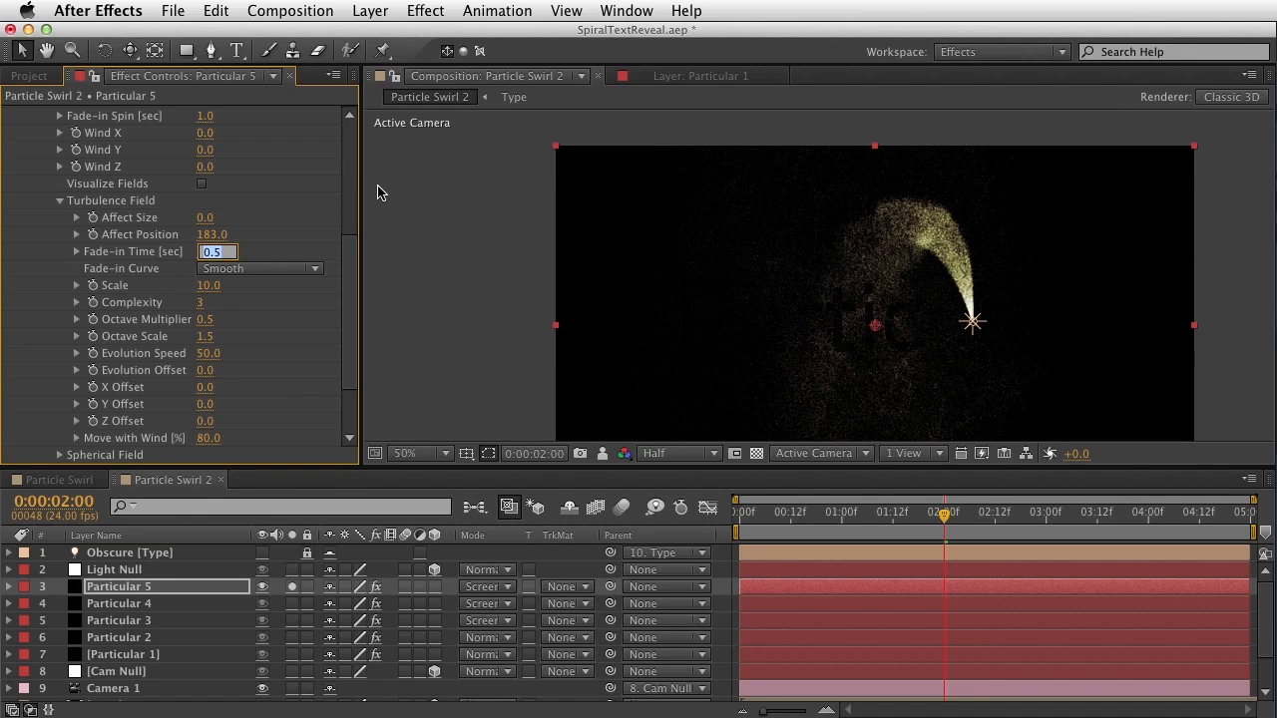
type(".1")
key("Return")
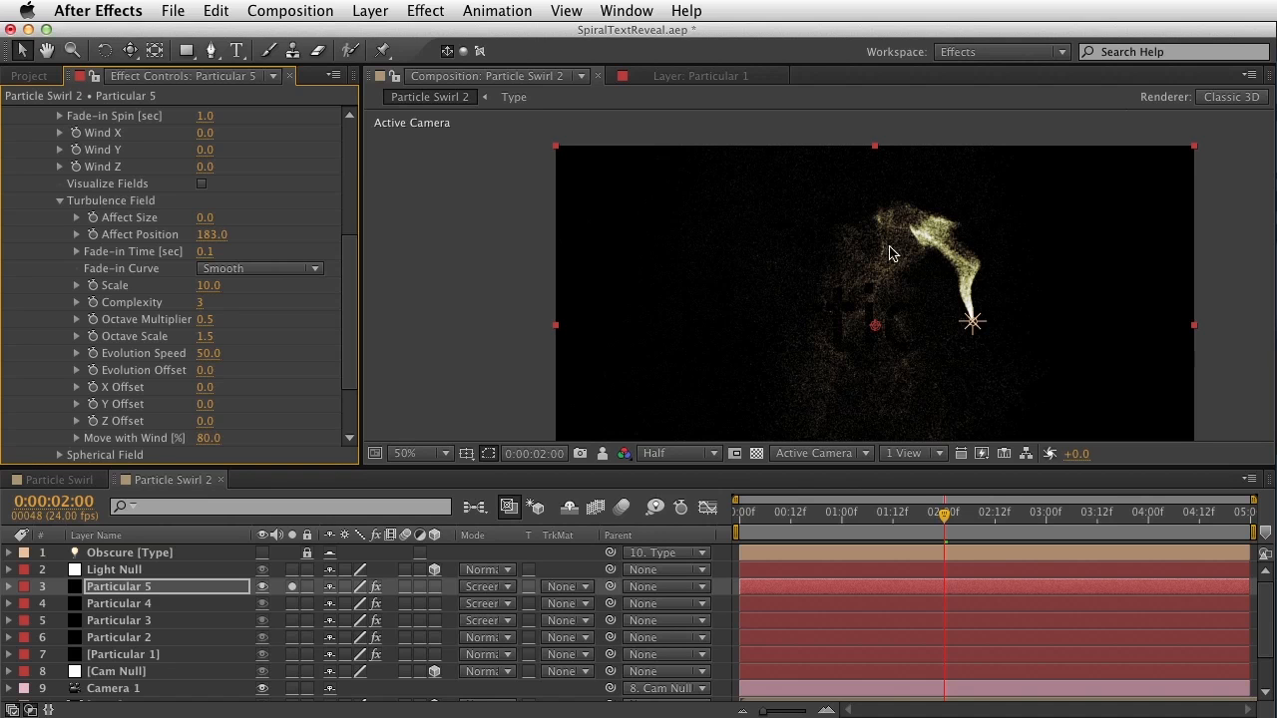
key("slash")
left_click_drag(866, 219, 852, 305)
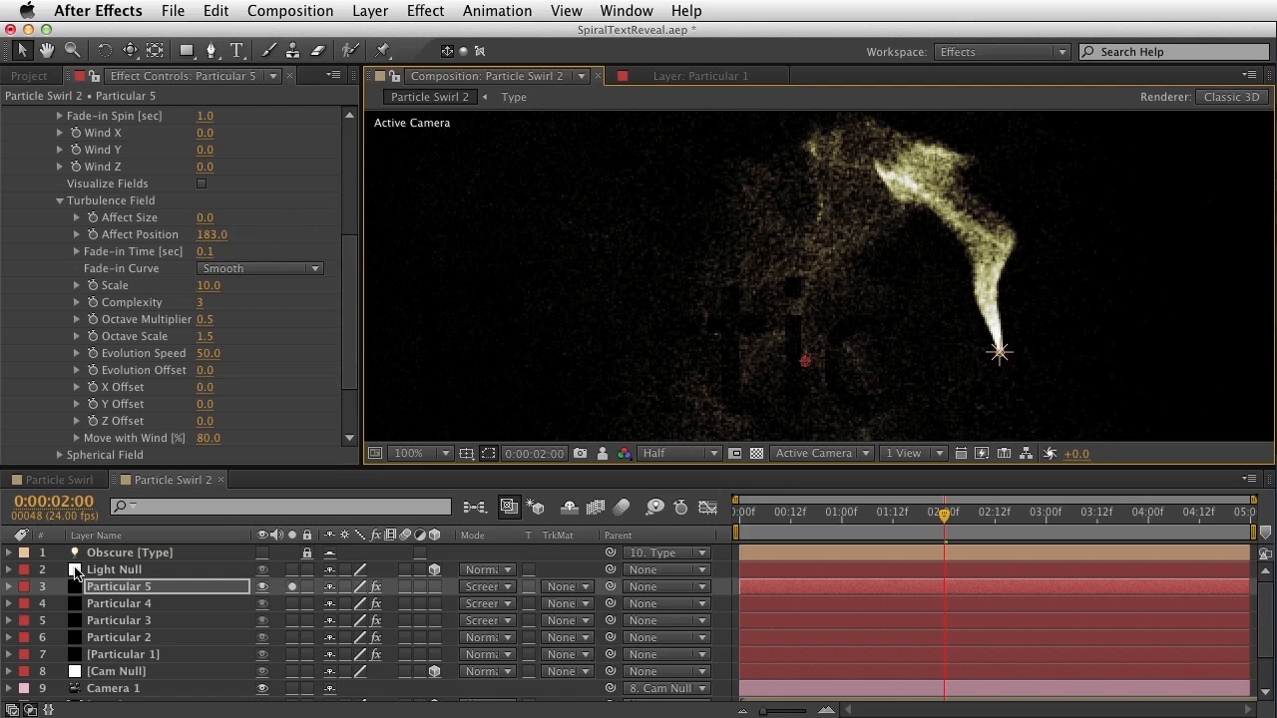
left_click(290, 587)
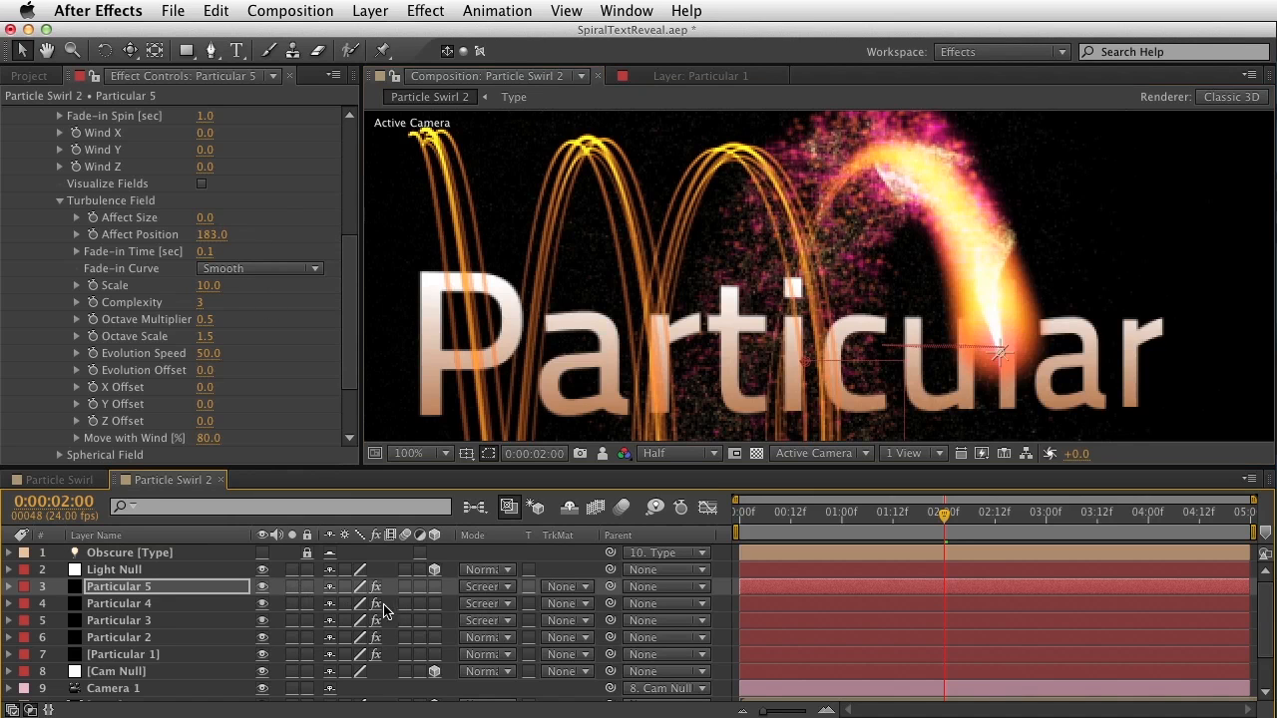
- Change the particle Color of Particular 4 to a red-orange, about F8350E
left_click(168, 606)
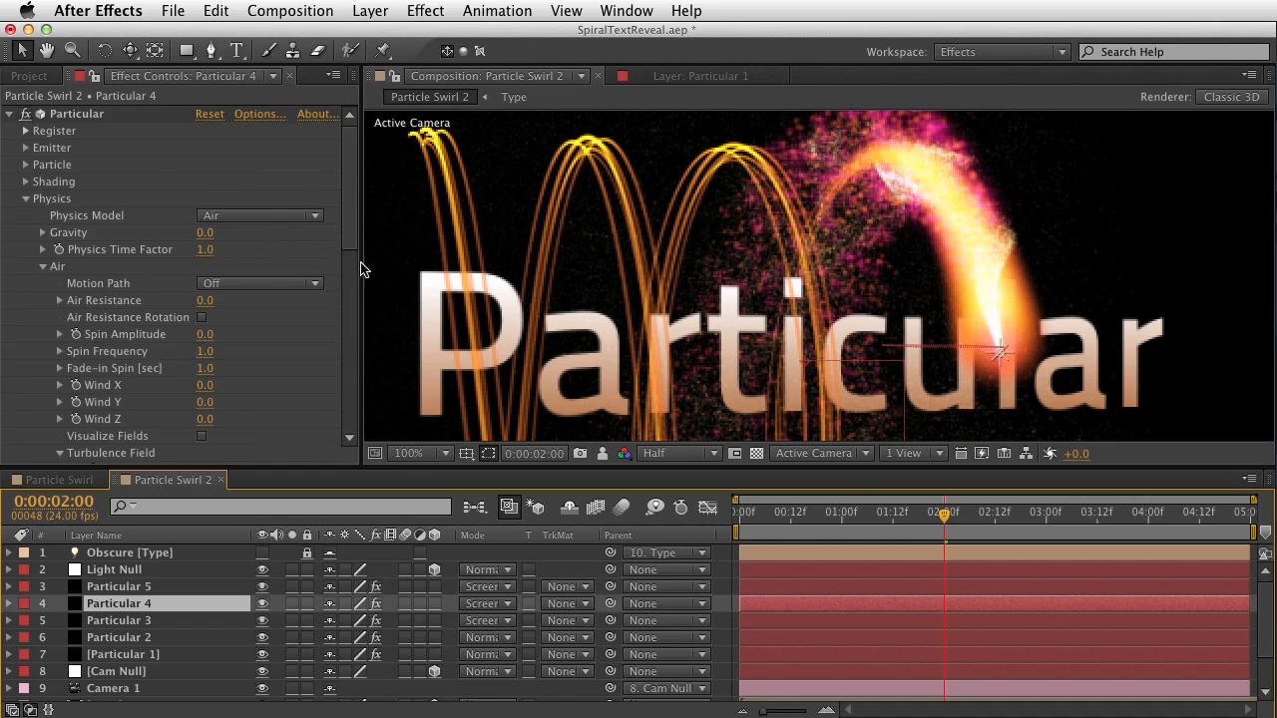
scroll(351, 255, "down", 6)
scroll(349, 270, "up", 4)
scroll(349, 269, "up", 2)
scroll(356, 252, "down", 7)
scroll(352, 299, "down", 5)
scroll(350, 329, "up", 15)
left_click(25, 200)
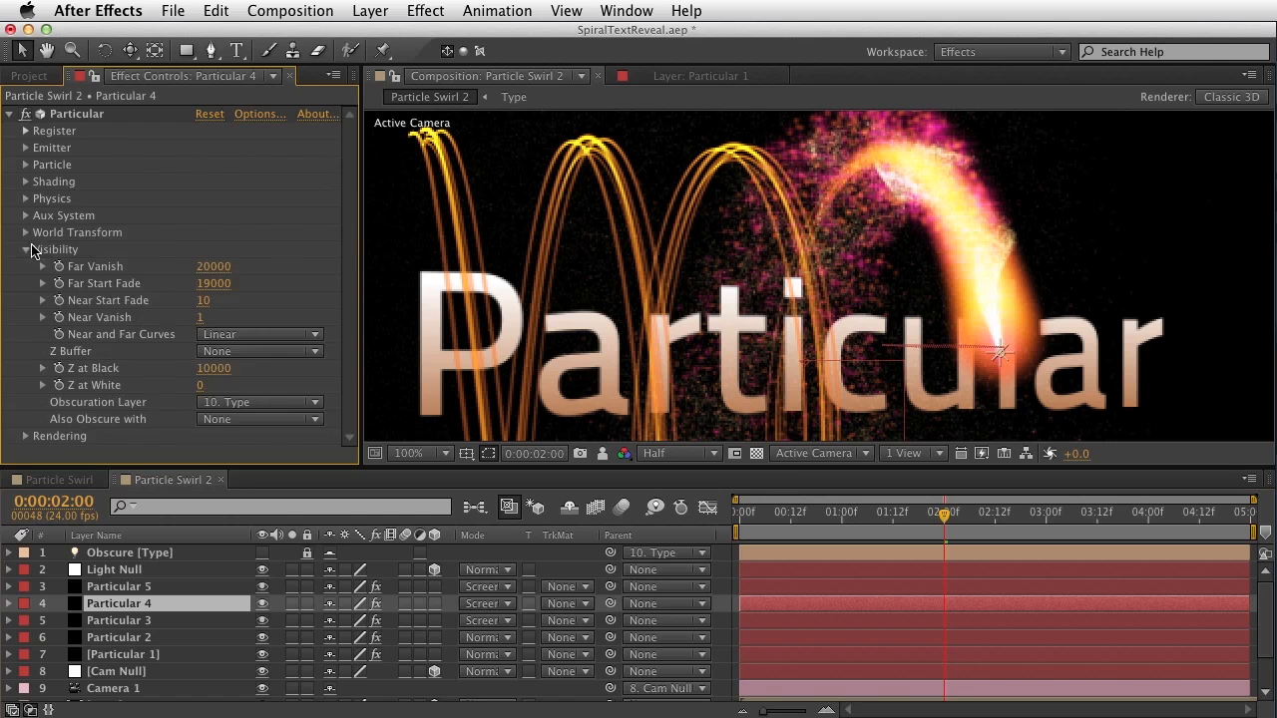
left_click(28, 249)
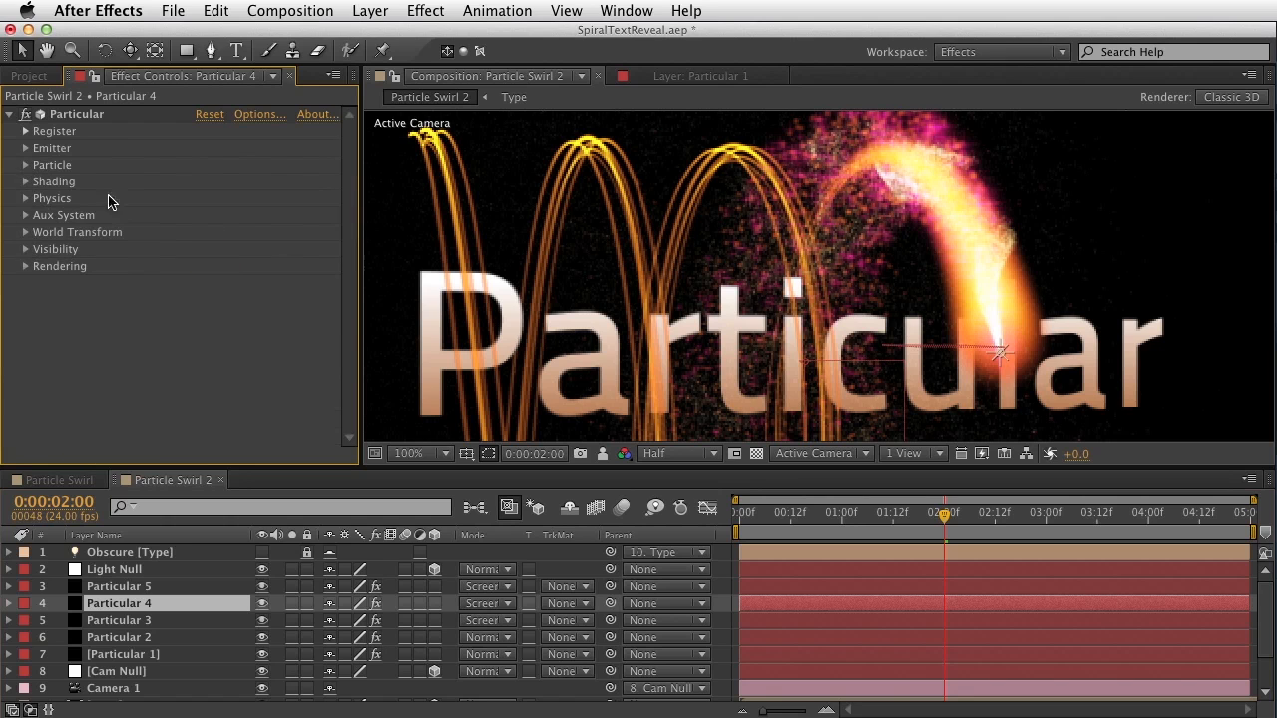
left_click(26, 165)
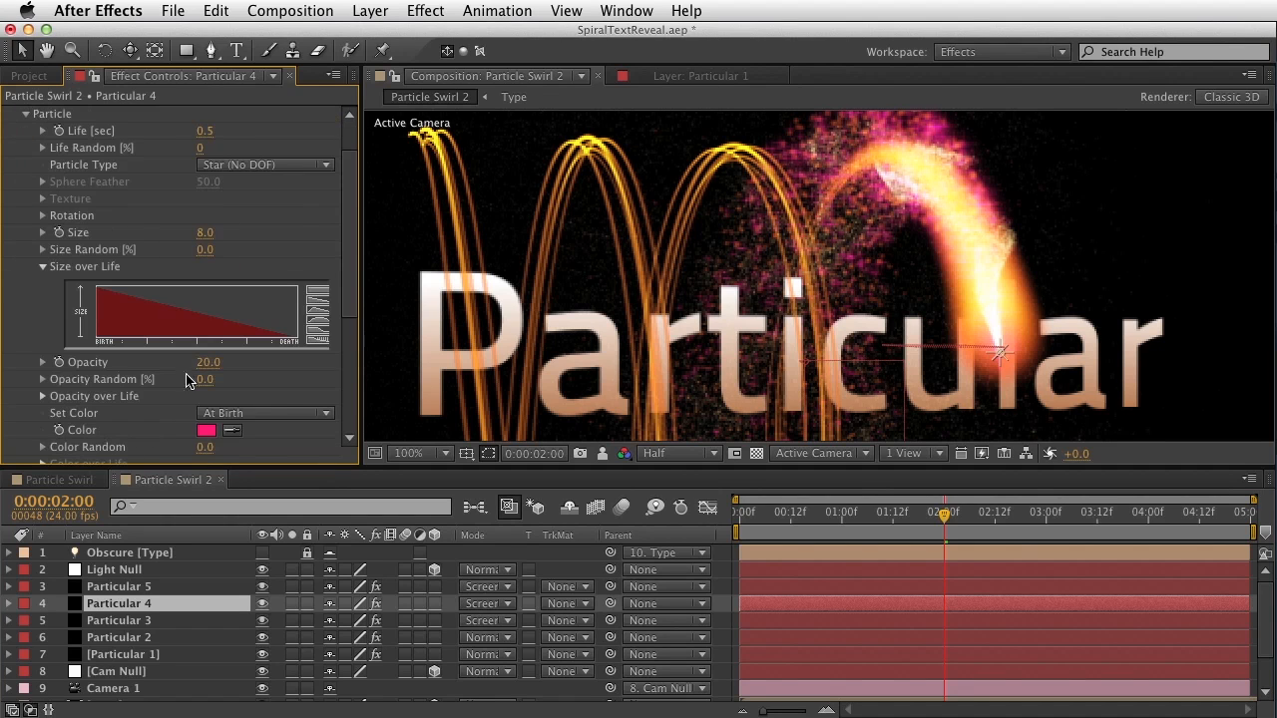
left_click(207, 430)
mouse_move(777, 531)
left_mouse_down()
mouse_move(782, 493)
mouse_move(784, 526)
left_mouse_up()
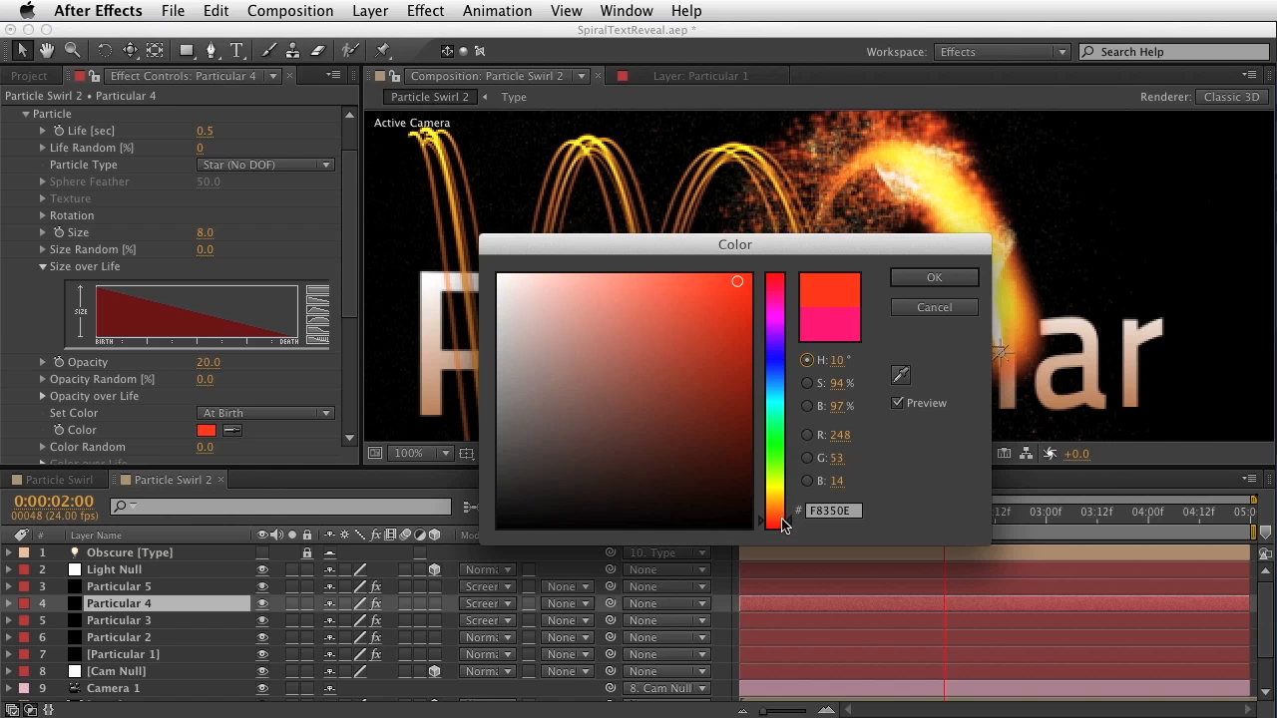
left_click(932, 277)
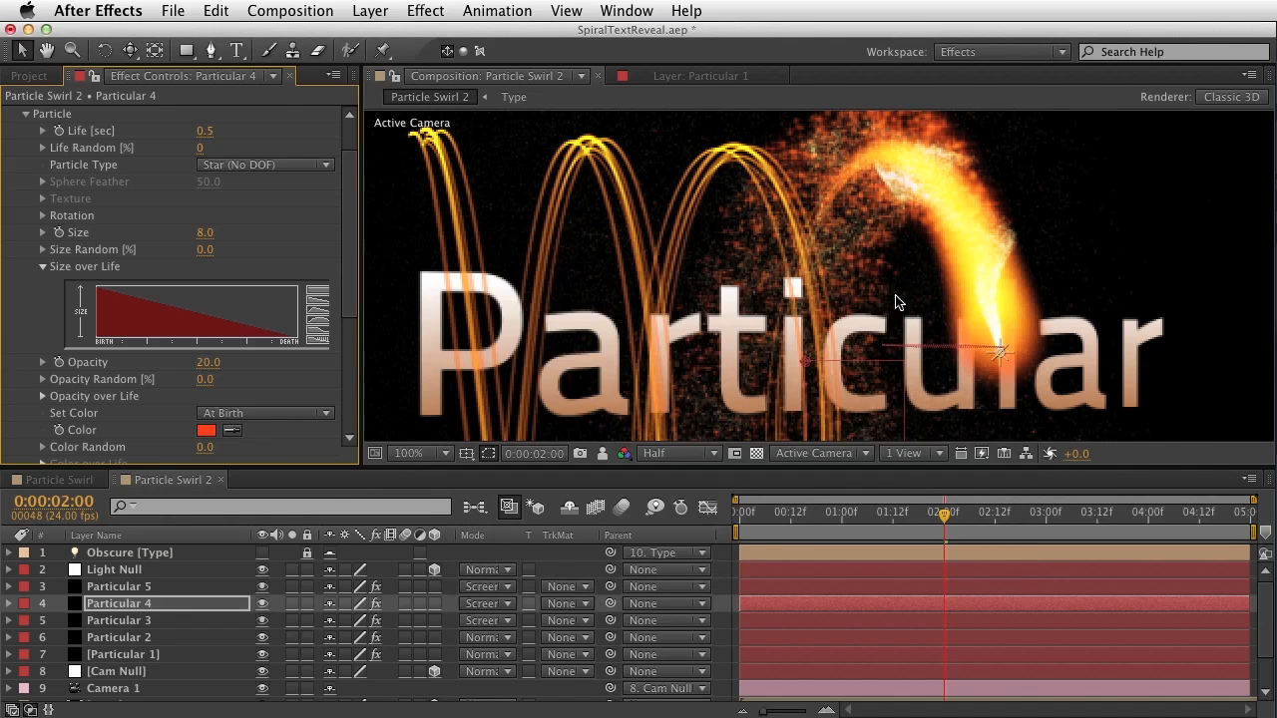
- Shift the particle Color of Particular 5 to a soft orange, about E9906B
key("super+Up")
left_click(26, 162)
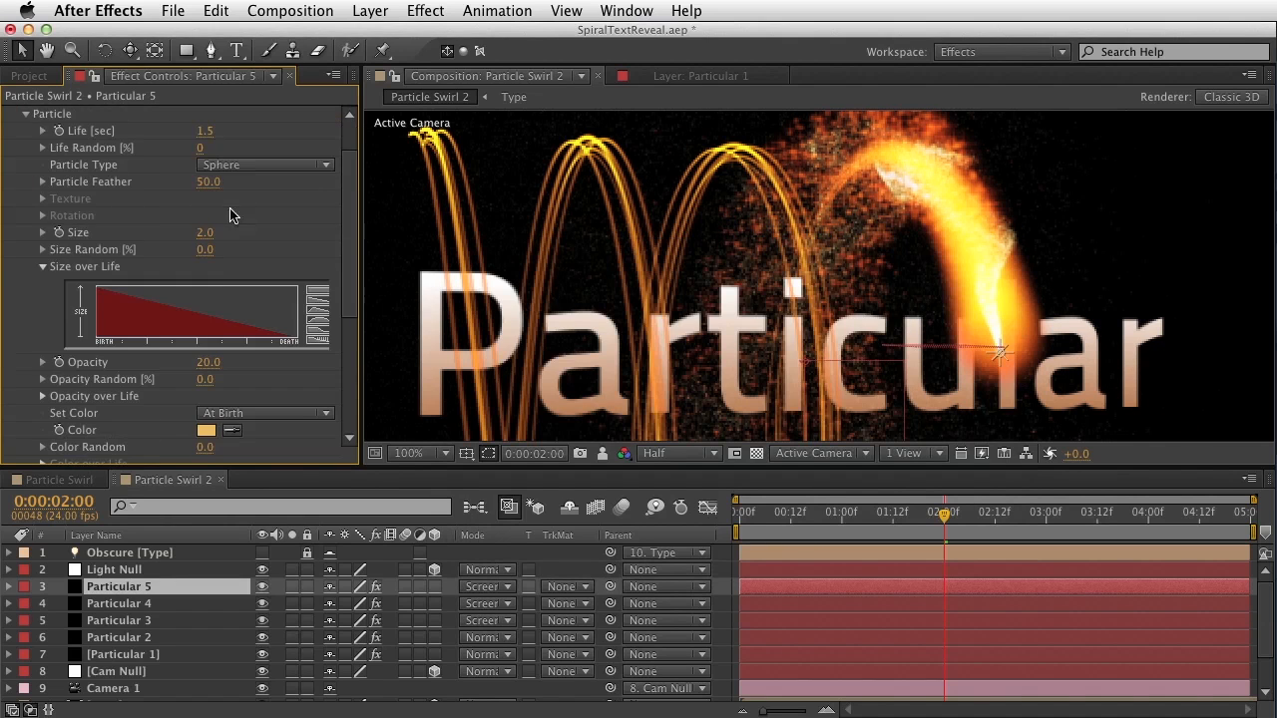
left_click(207, 429)
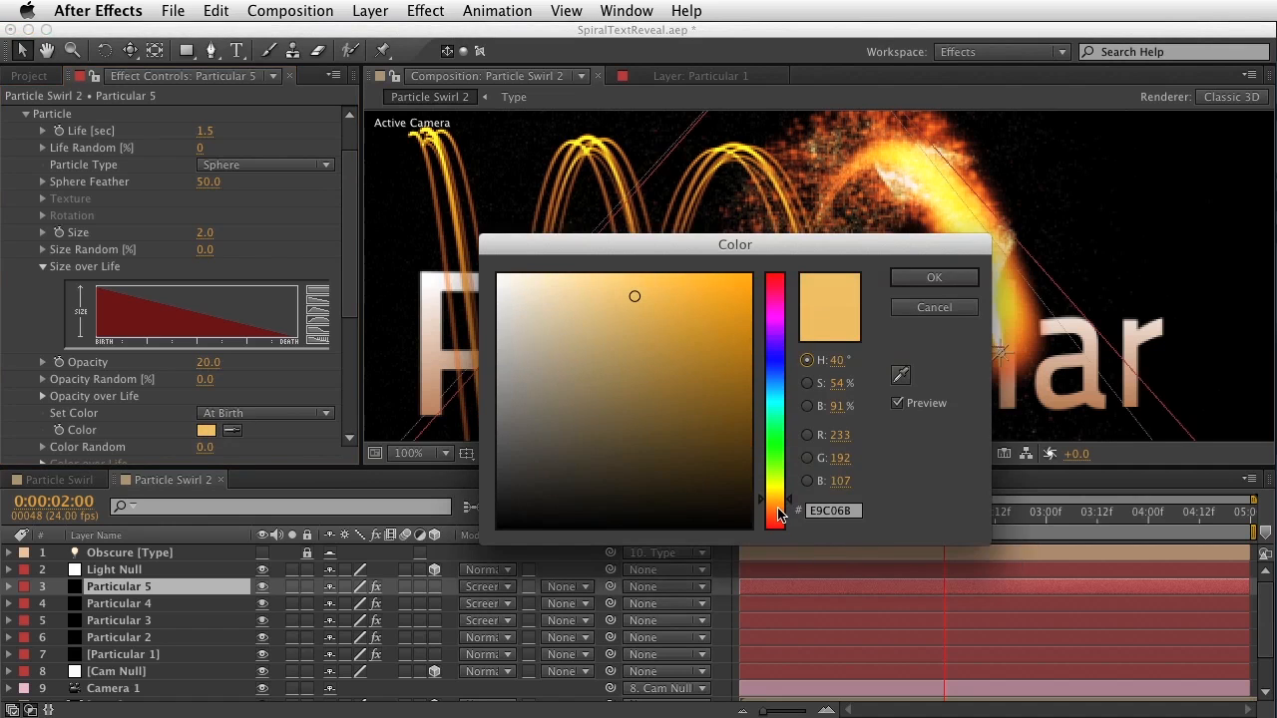
left_click(777, 508)
left_click_drag(779, 513, 780, 520)
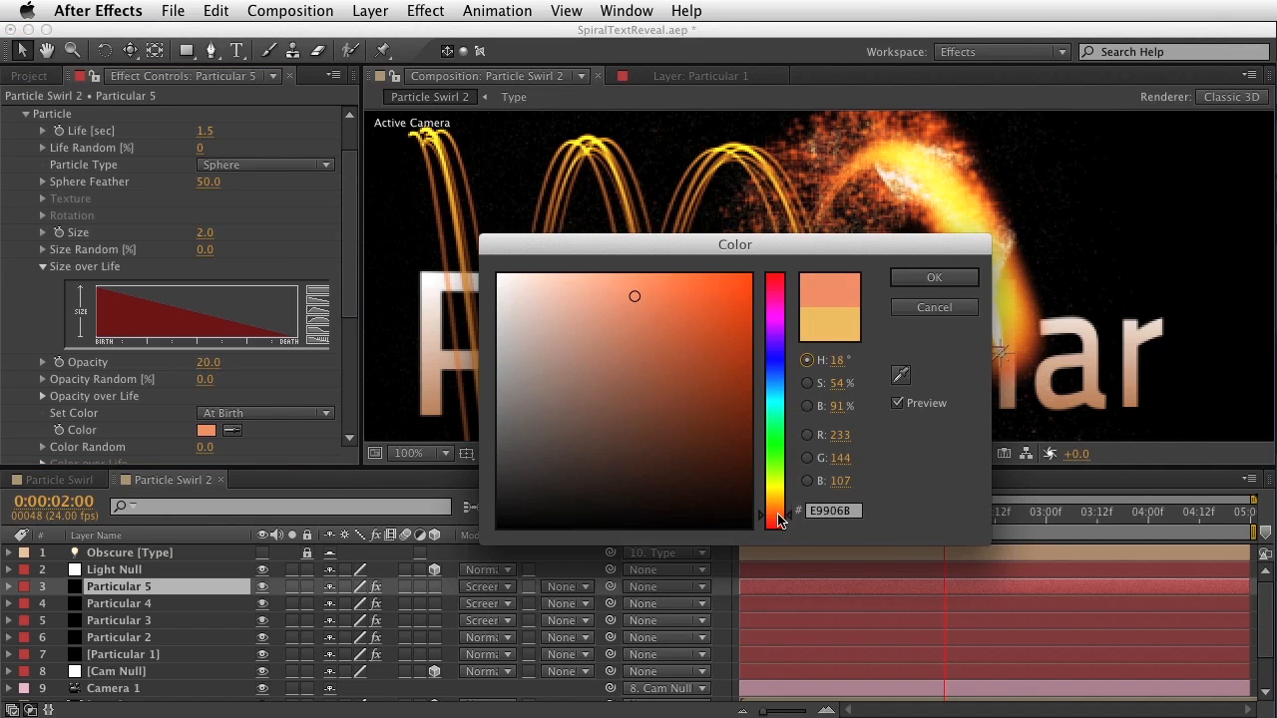
left_click(919, 276)
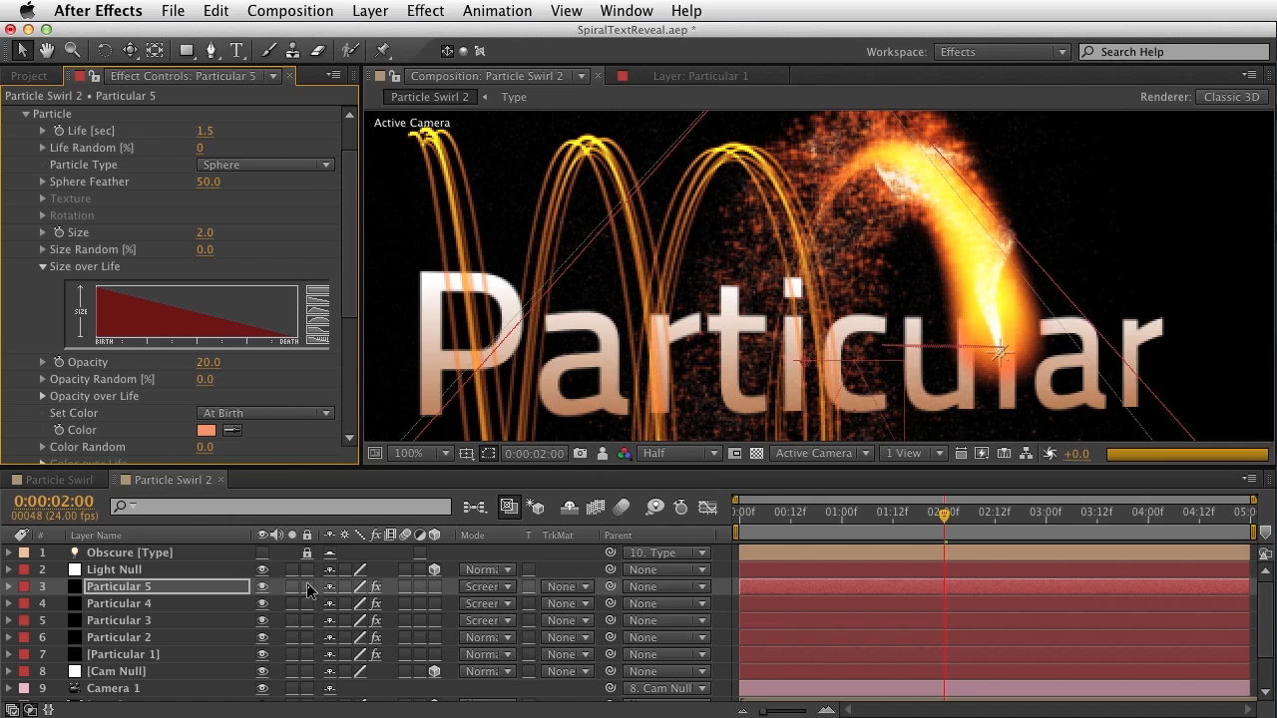
- Hide and show Particular 5 again to compare the trail, then view the whole composition at 50%
left_click(264, 587)
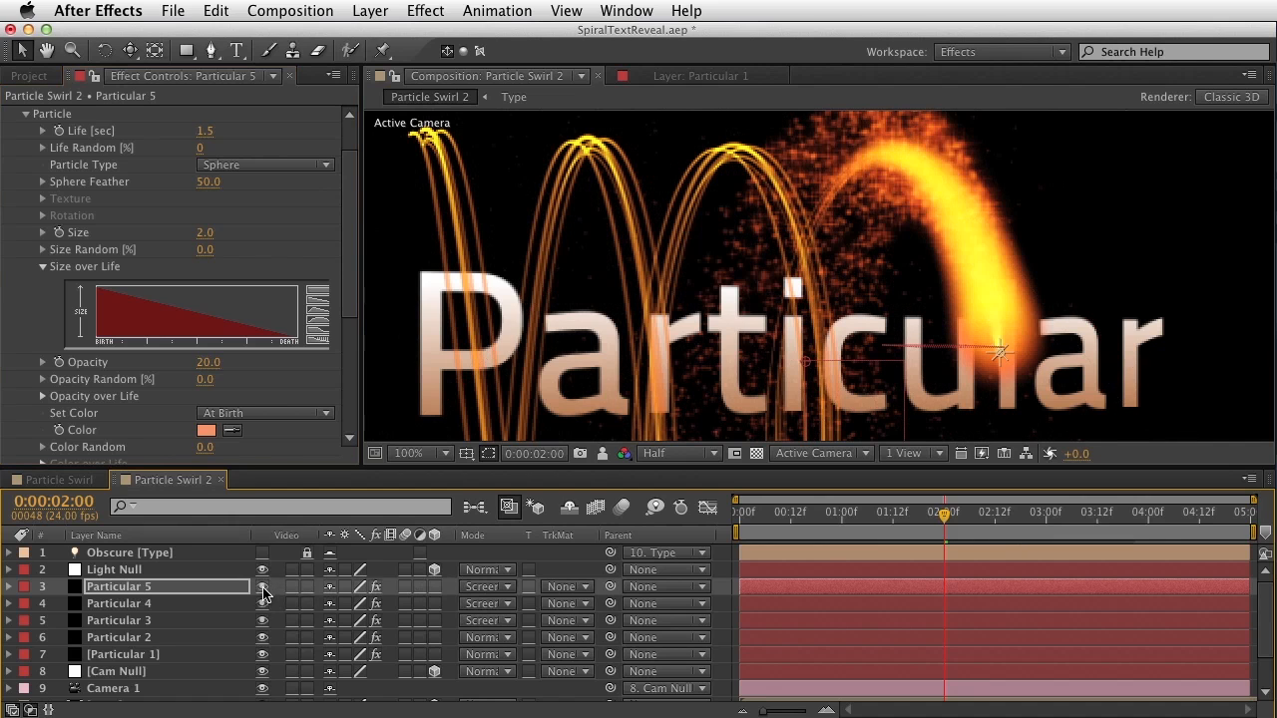
left_click(263, 588)
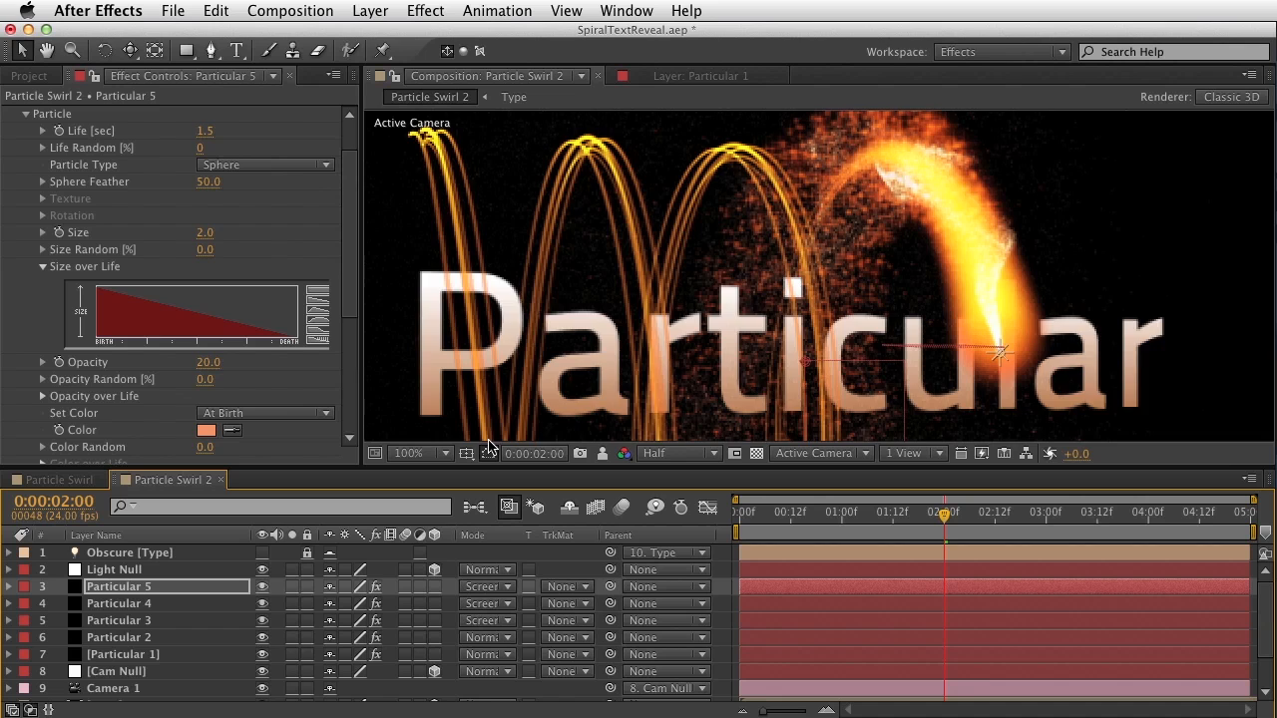
key("comma")
key("comma")
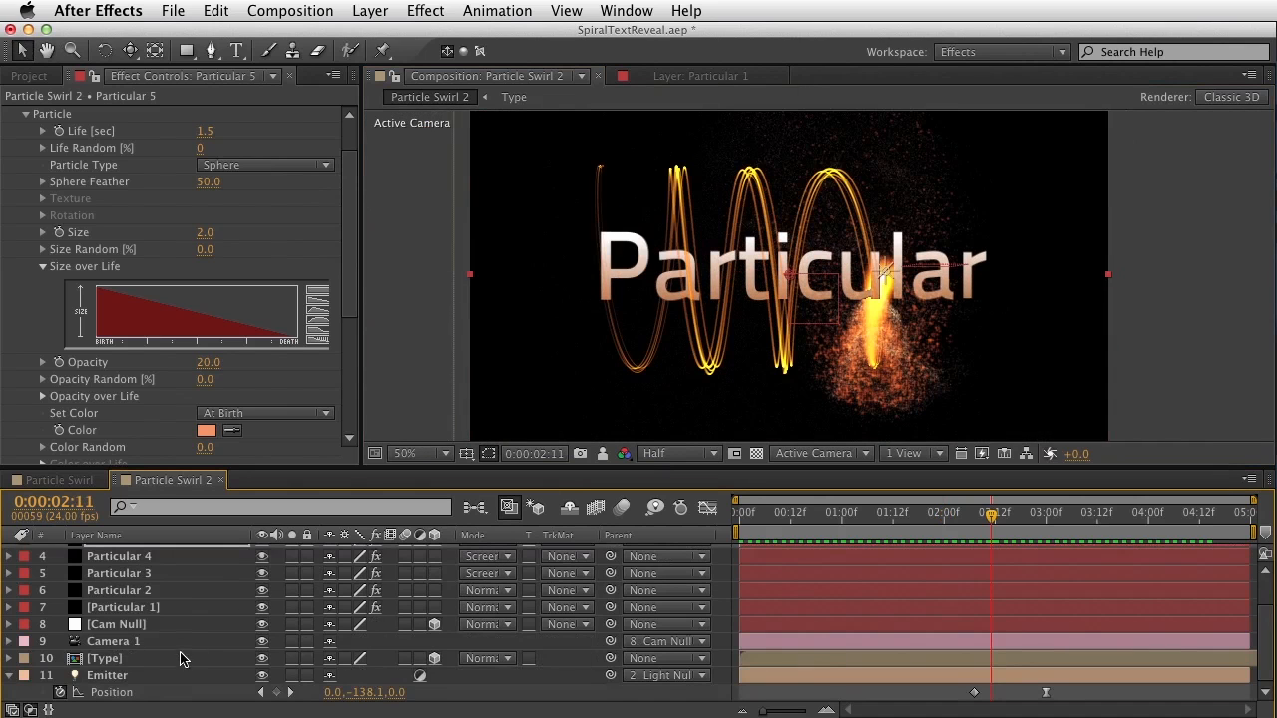
- Set the Light Null's X Rotation keyframe at 0:00:03:00 to 3 full rotations
key("space")
left_click_drag(181, 623, 205, 684)
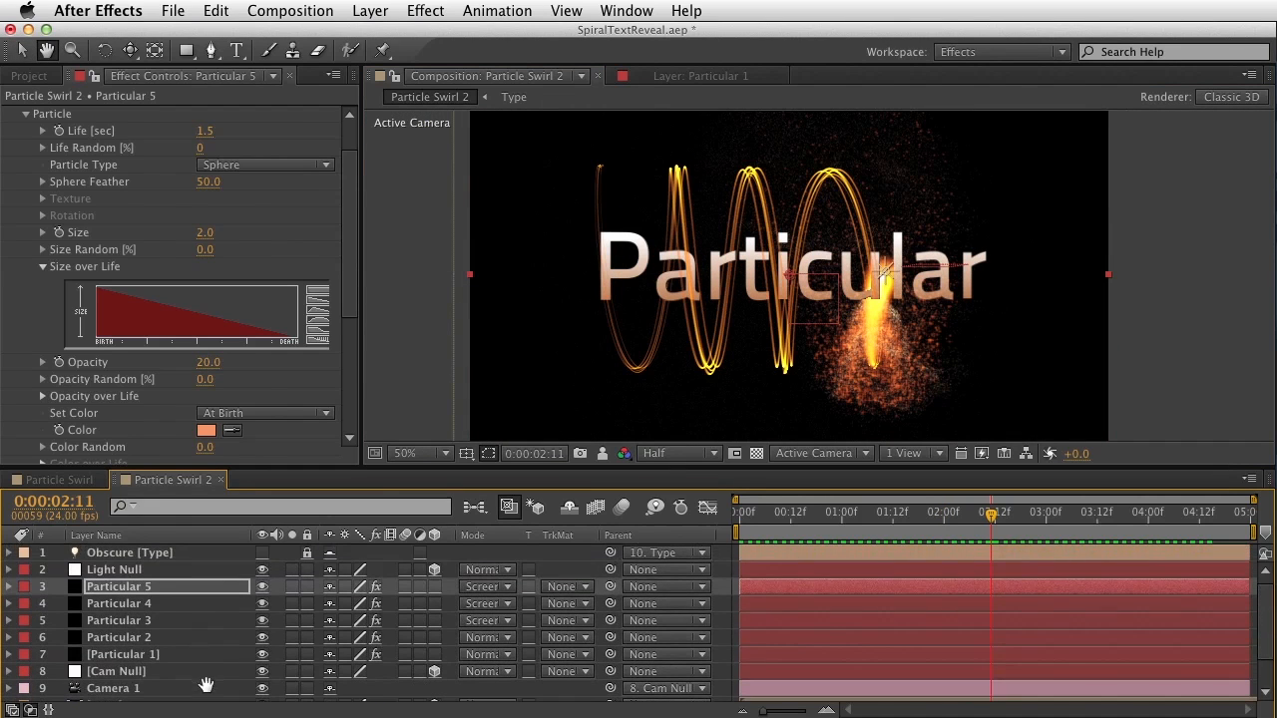
left_click(188, 571)
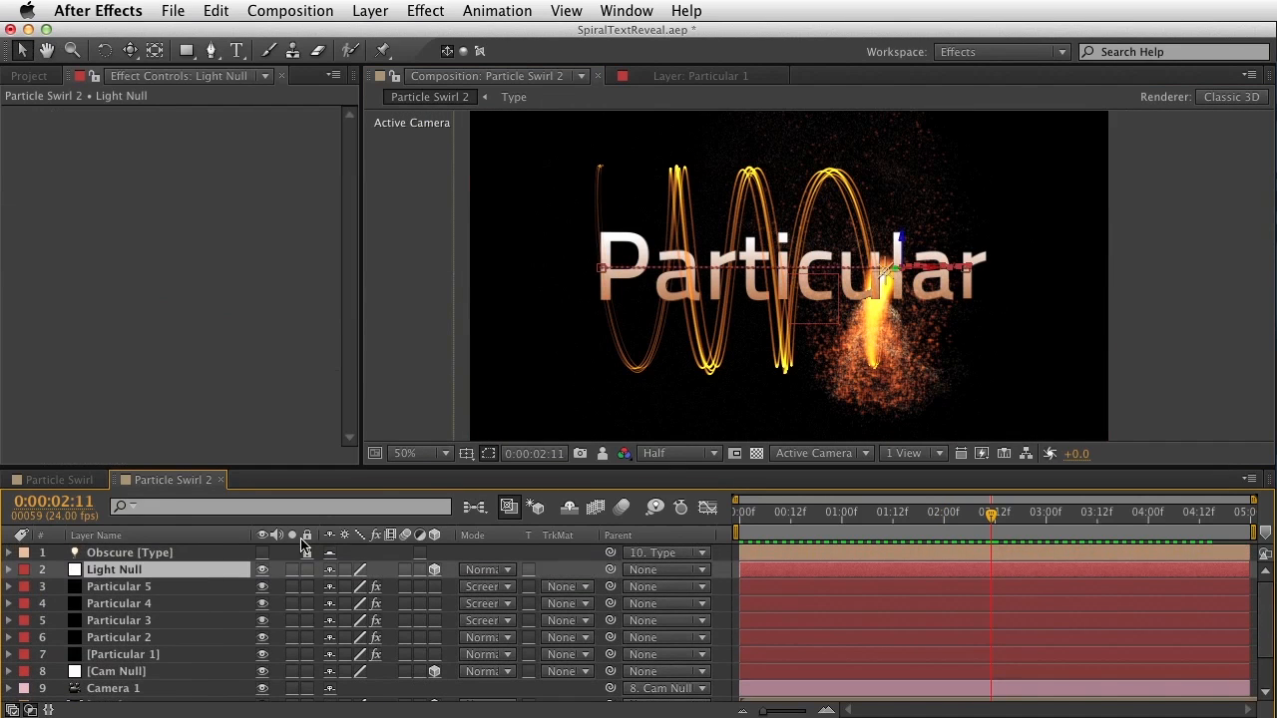
key("u")
left_click(1044, 532)
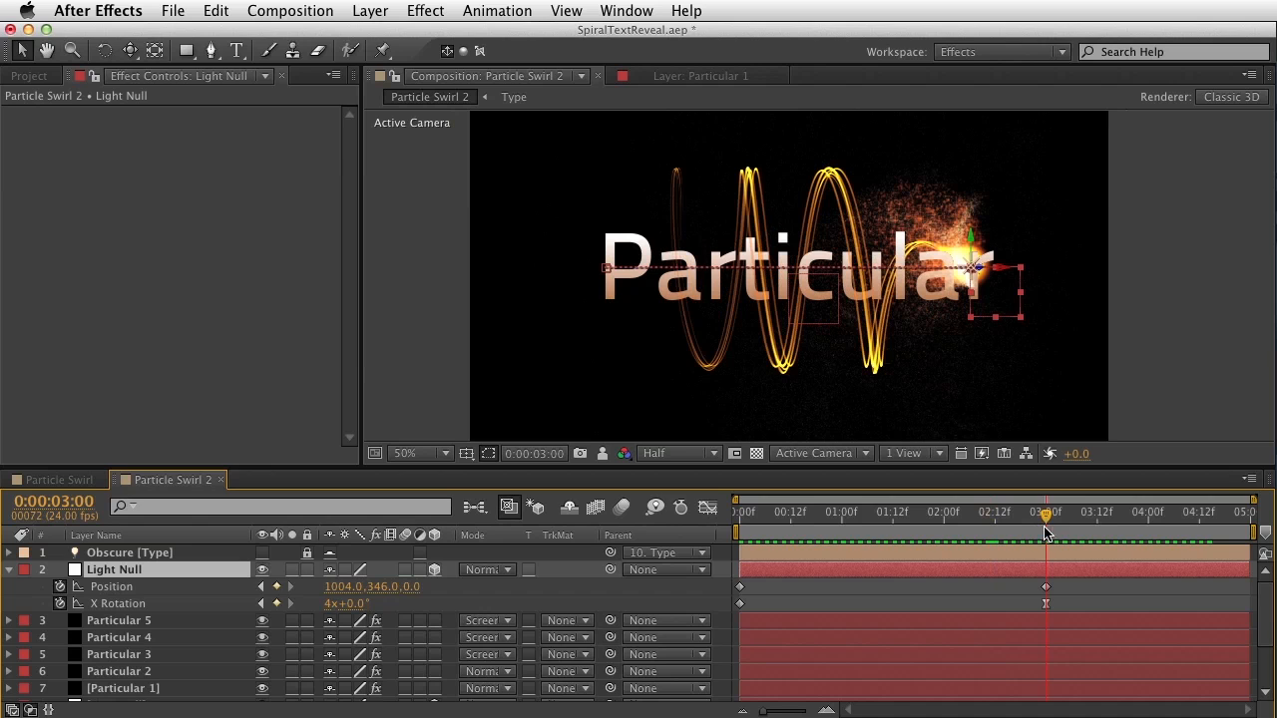
left_click(333, 603)
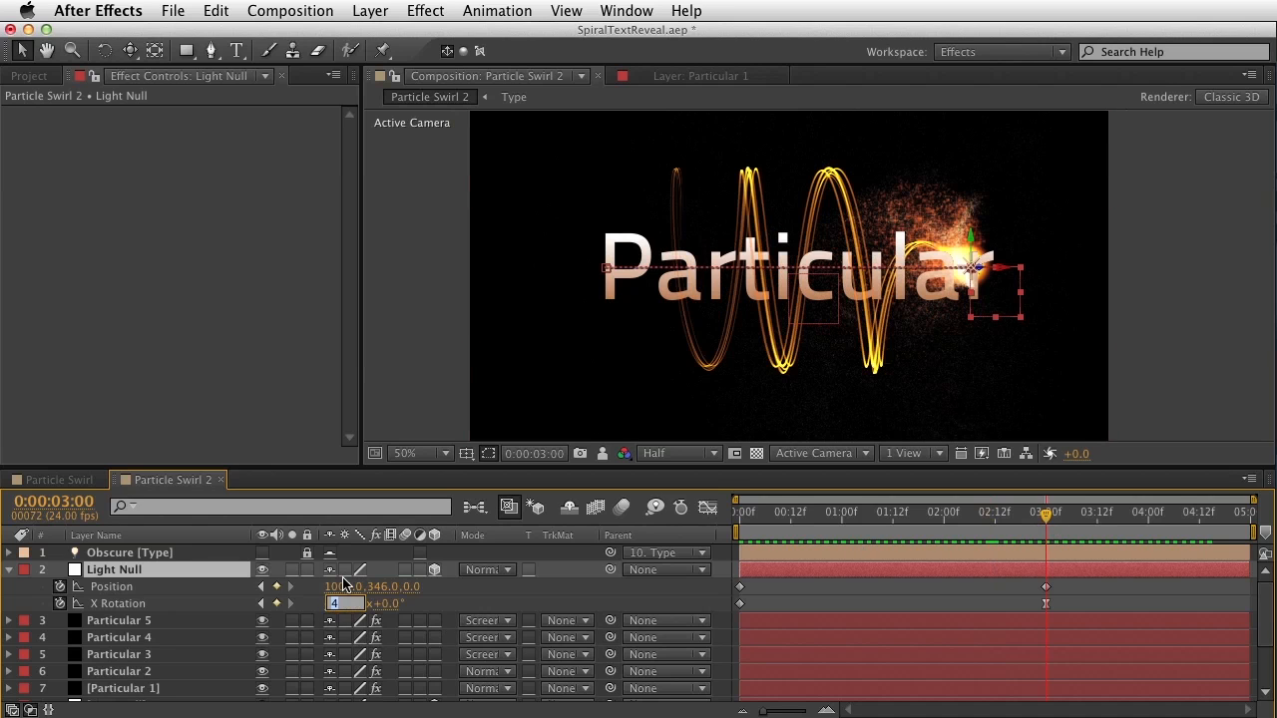
key("Return")
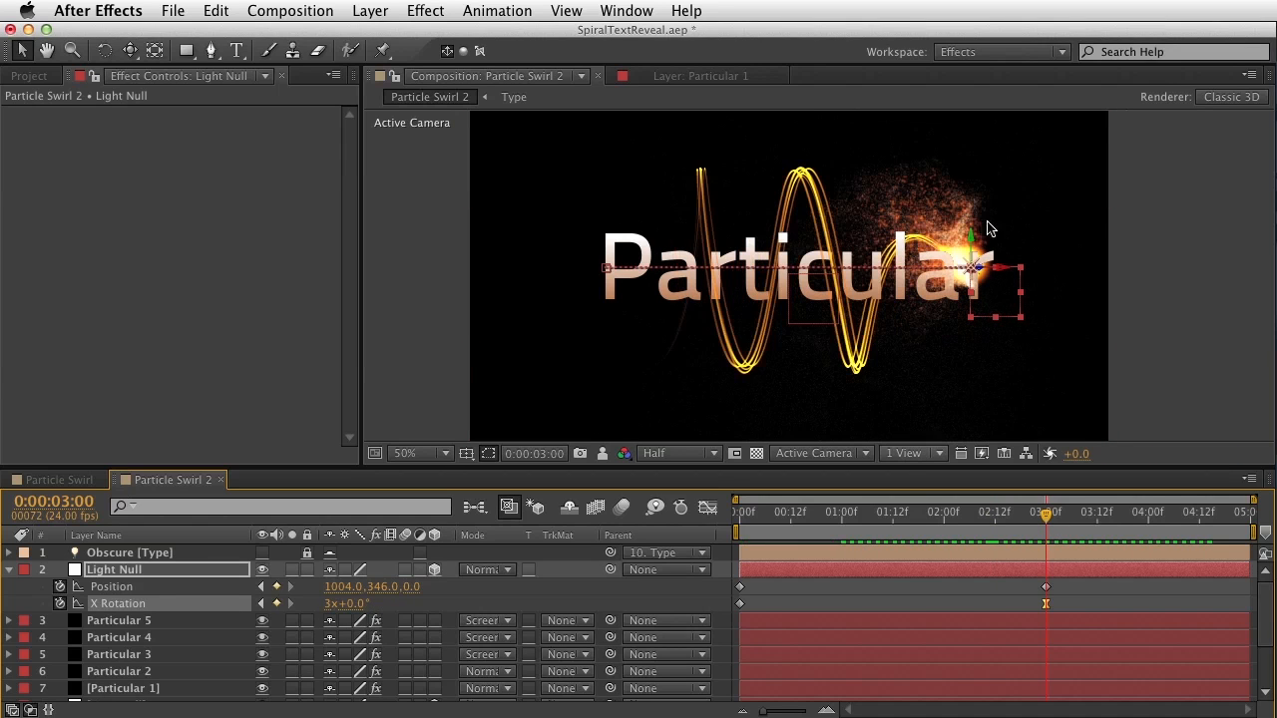
- Scrub from 0:00:03:00 to 0:00:04:01 to examine how the particles end, and collapse the Light Null's keyframes
left_click(1055, 515)
left_click_drag(1088, 524, 1124, 539)
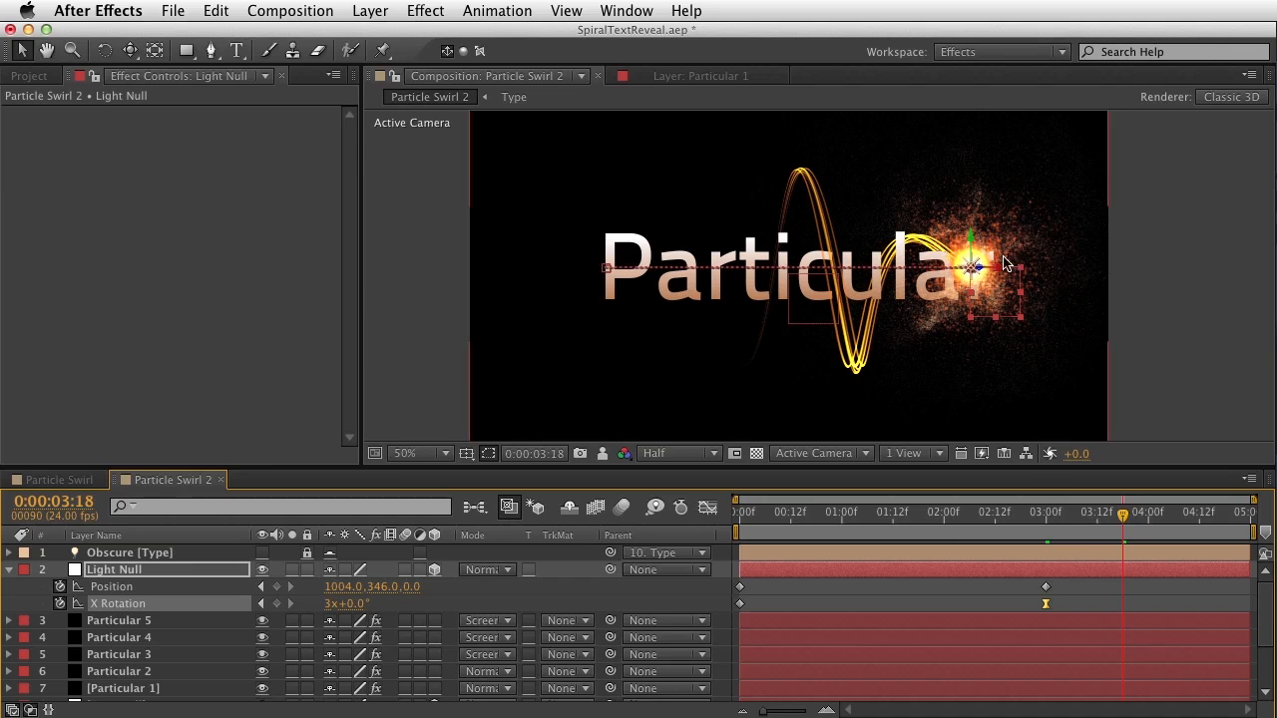
left_click_drag(1059, 527, 1151, 536)
left_click(139, 570)
key("u")
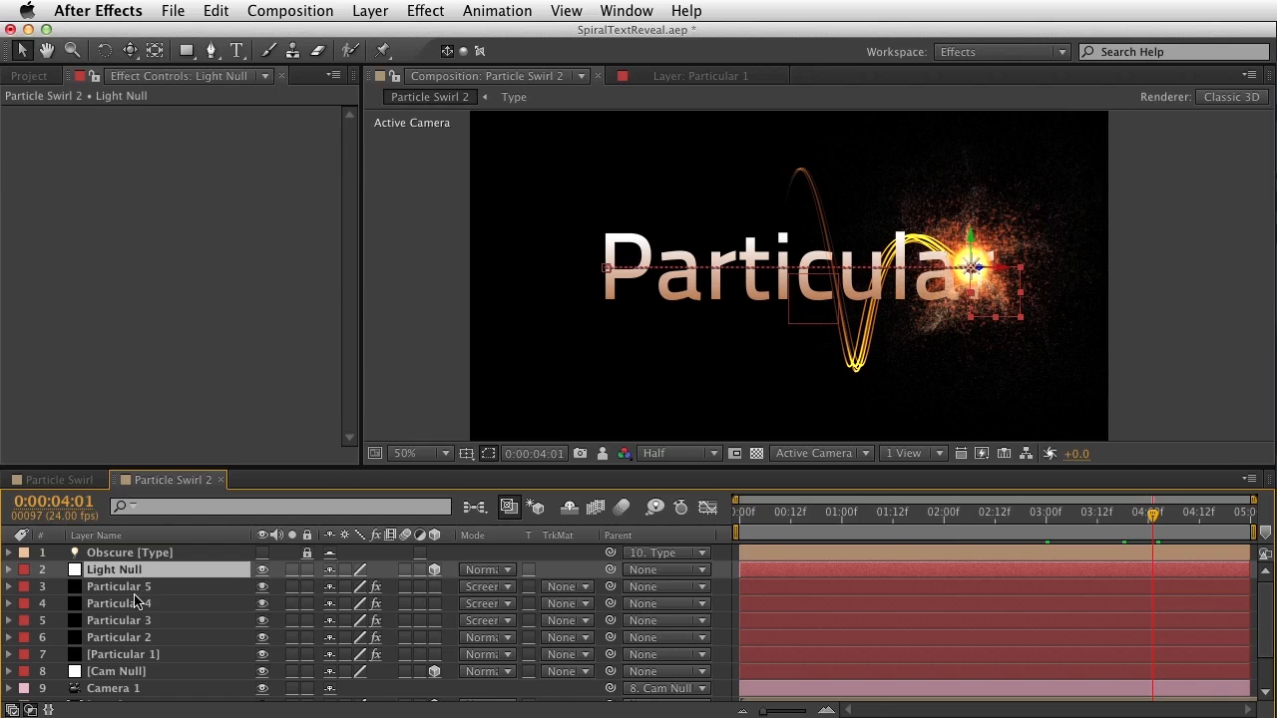
- Examine the Emitter settings of Particular 5, including the choices for the Particles/sec modifier
left_click(139, 601)
left_click(149, 587)
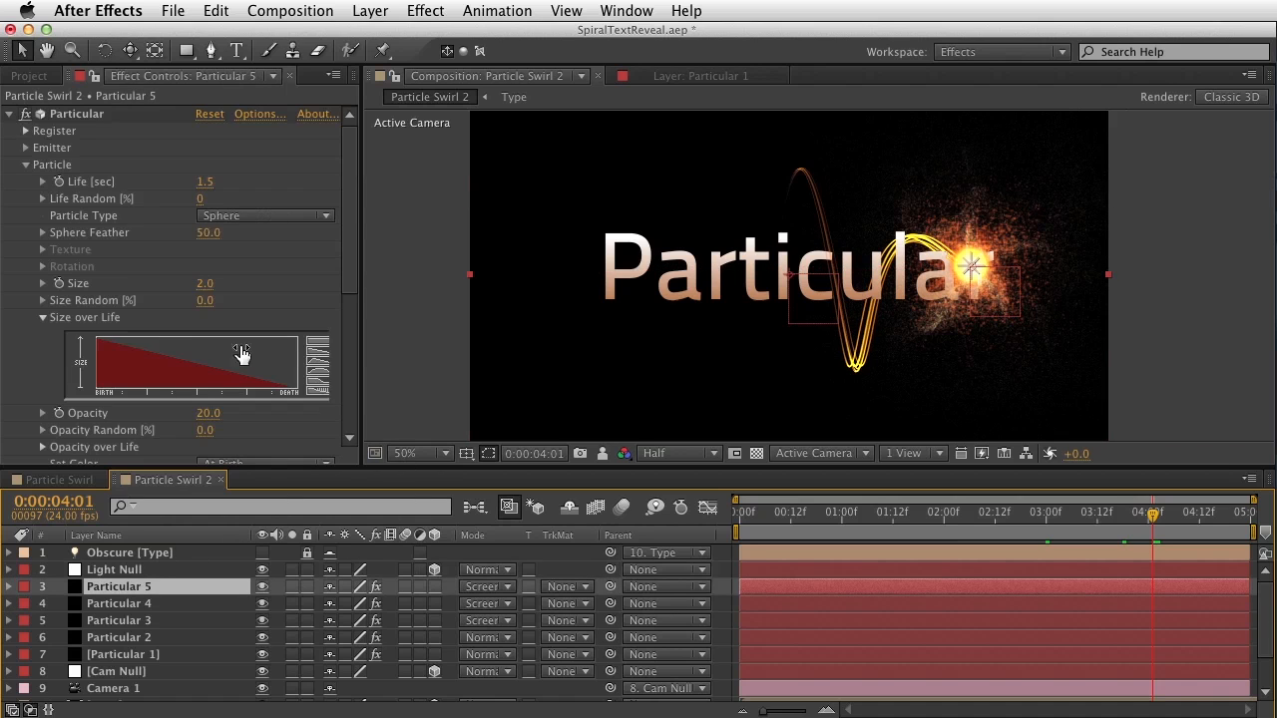
left_click(26, 164)
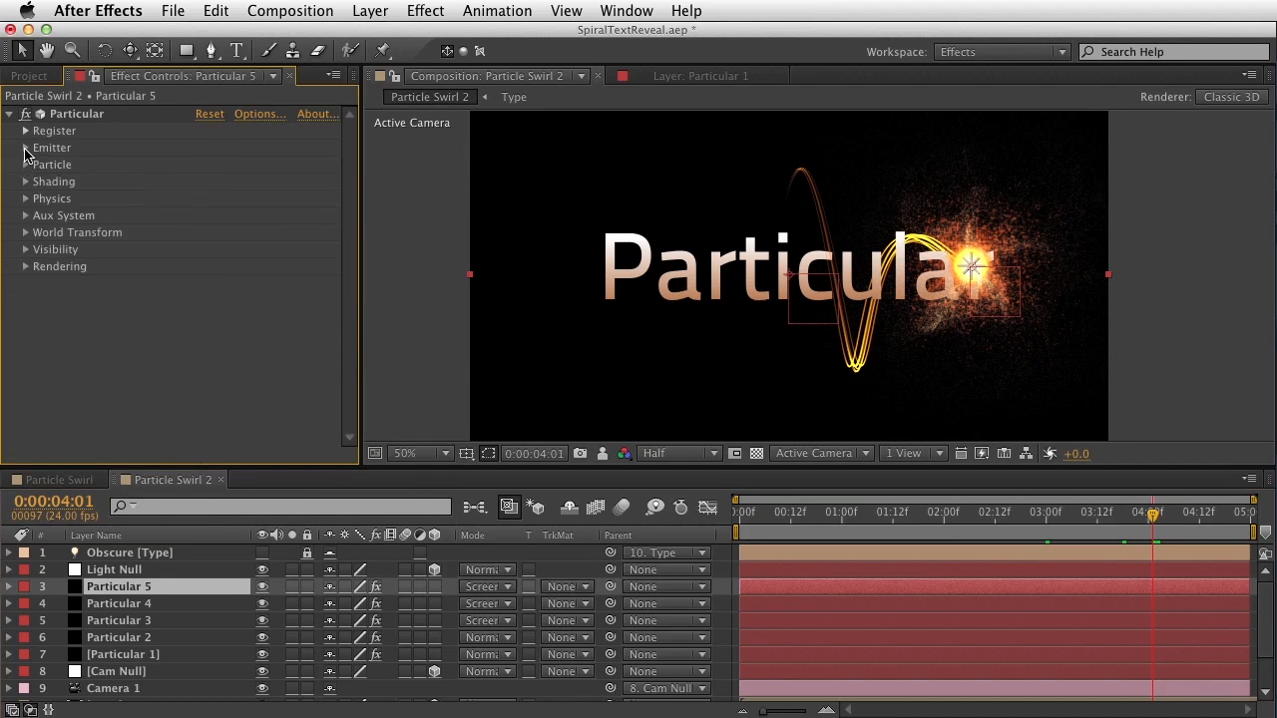
left_click(26, 148)
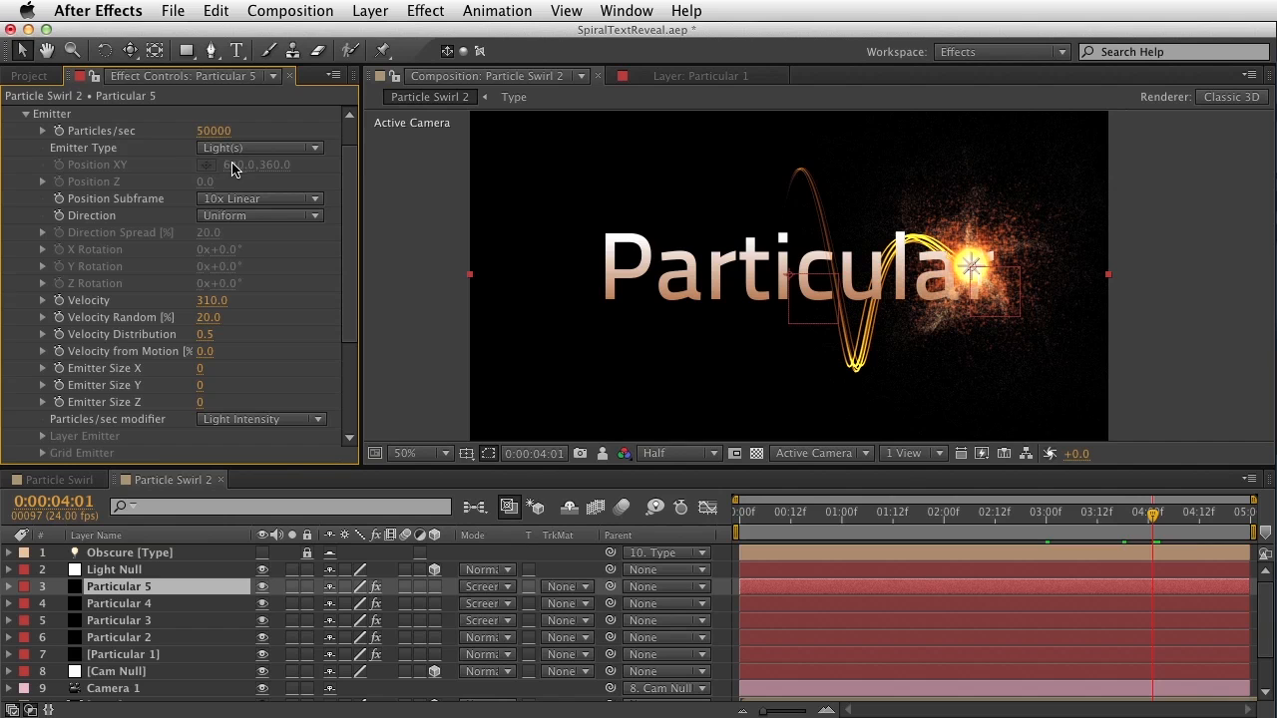
key("h")
left_click_drag(245, 389, 253, 336)
key("v")
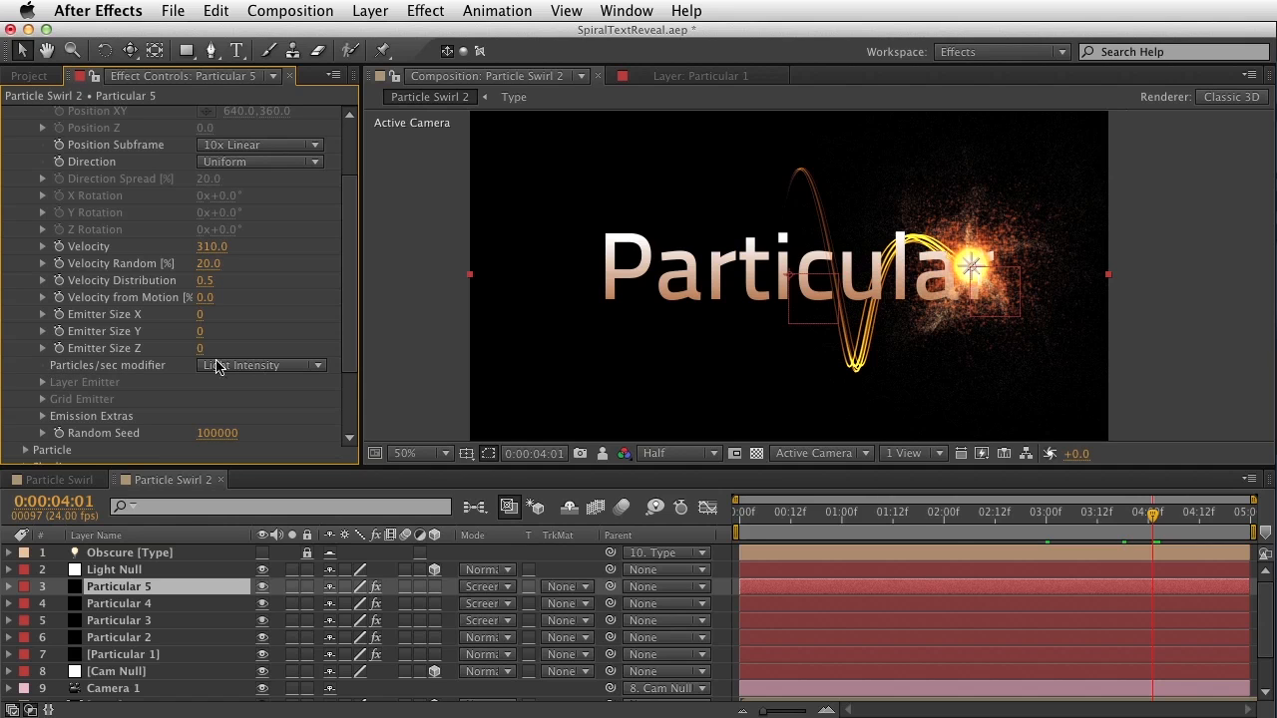
left_click(257, 367)
left_click(263, 343)
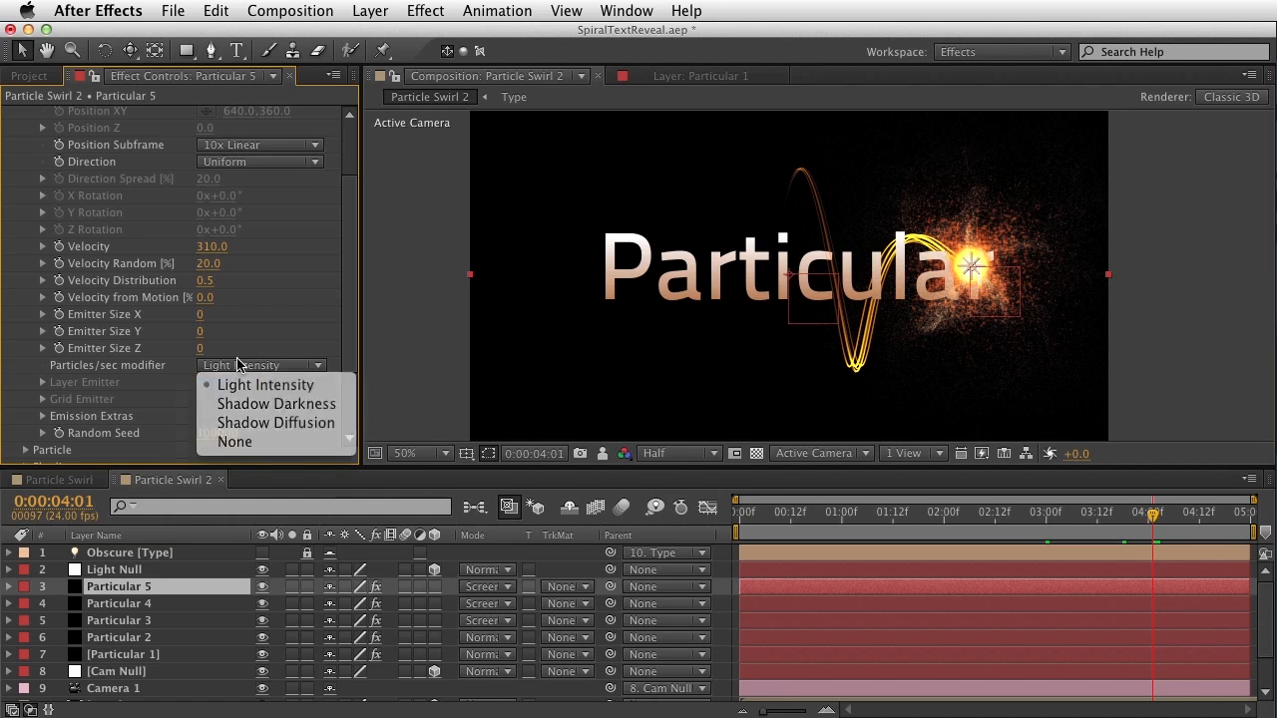
- Check the Particles/sec modifier in the Emitter settings of Particular 2
left_click(139, 639)
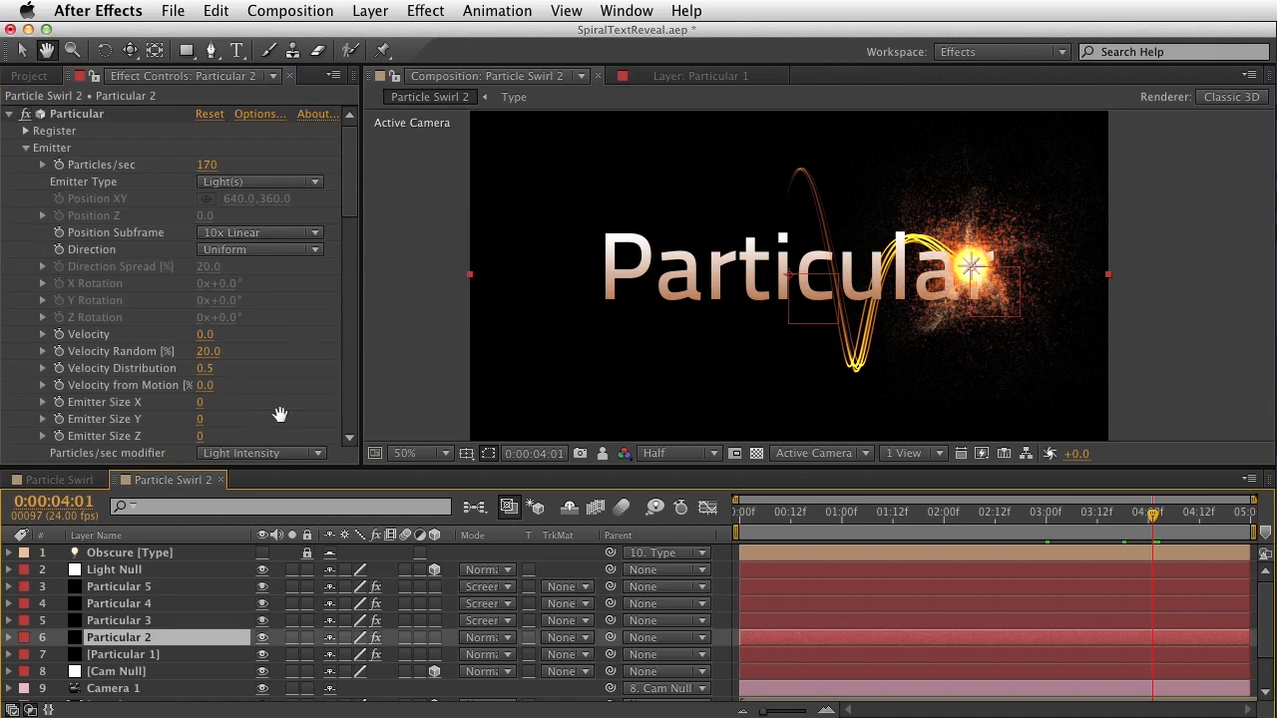
scroll(249, 349, "down", 3)
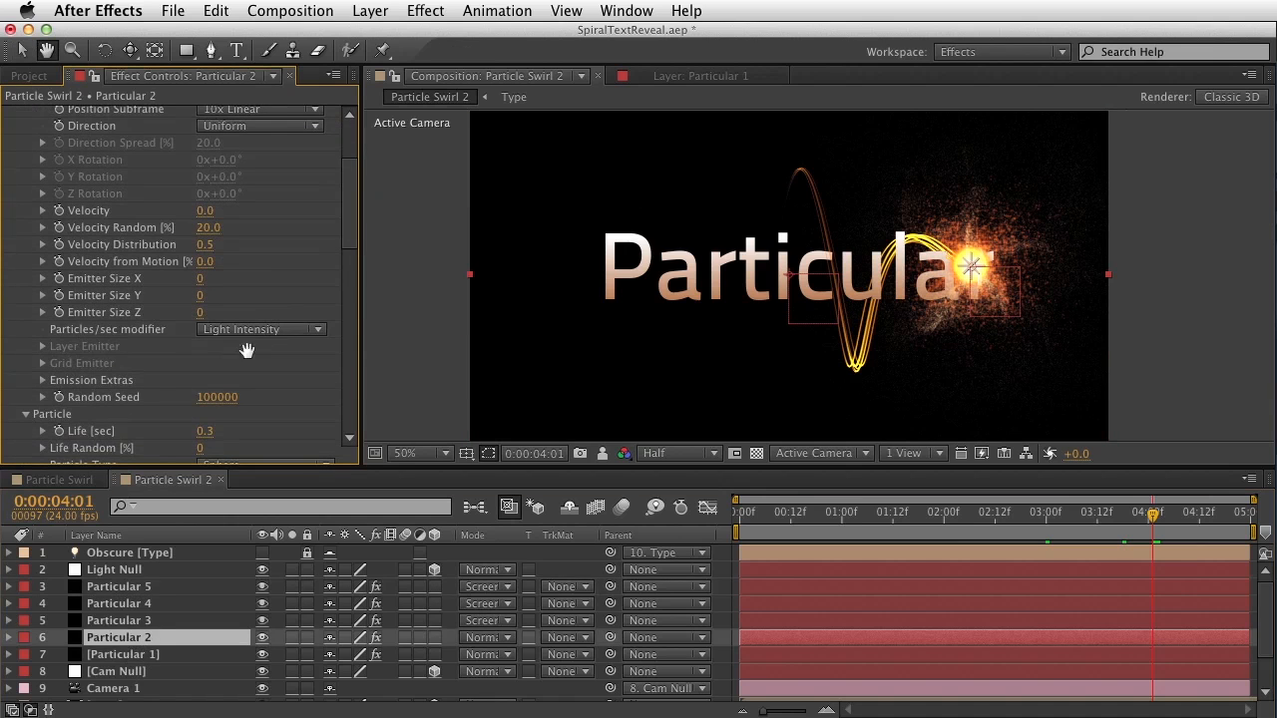
scroll(165, 589, "down", 3)
scroll(170, 599, "up", 3)
scroll(174, 651, "down", 3)
- Collapse the Emitter light's Position keyframes and reveal its Light Options with the Intensity property
left_click(110, 677)
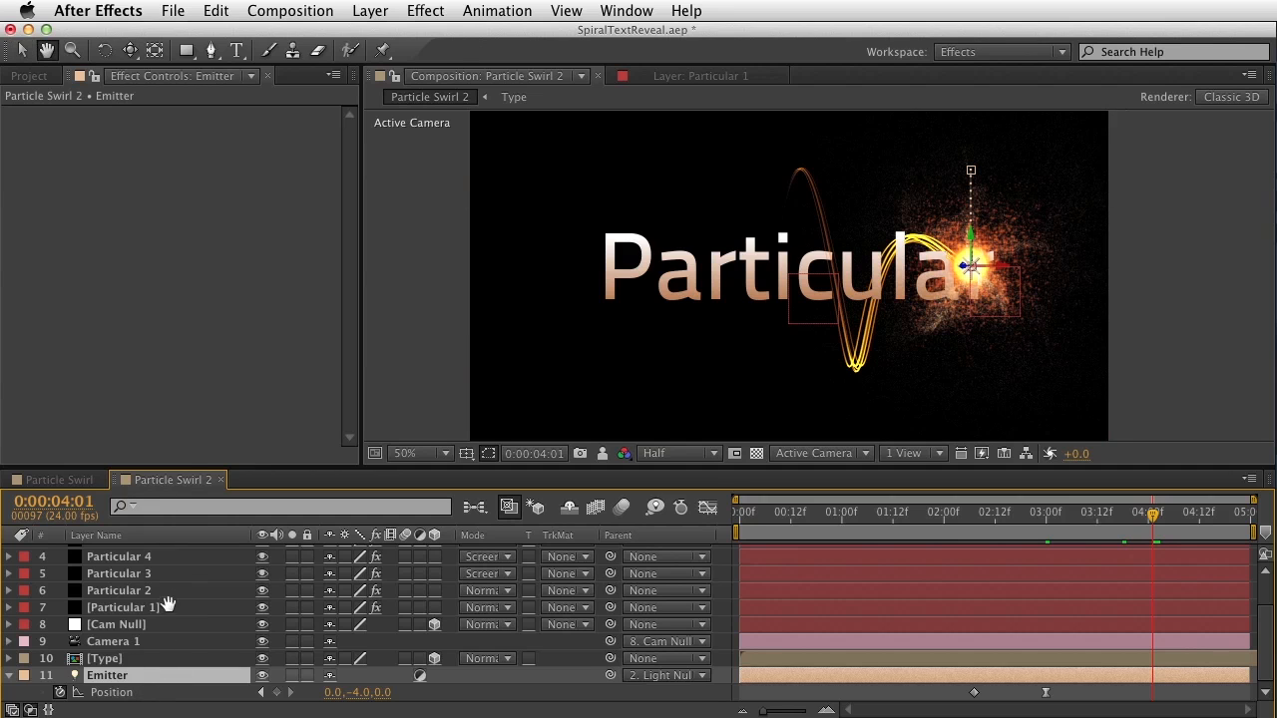
key("u")
key("space")
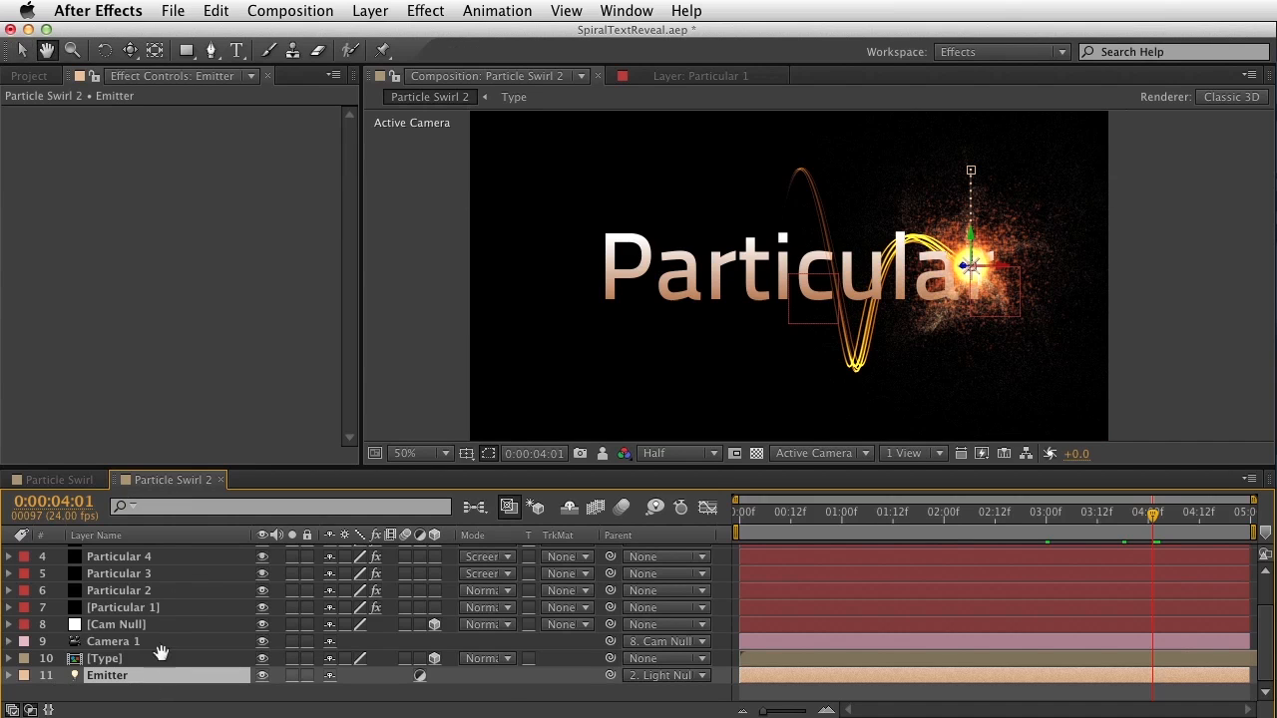
left_click_drag(160, 665, 126, 662)
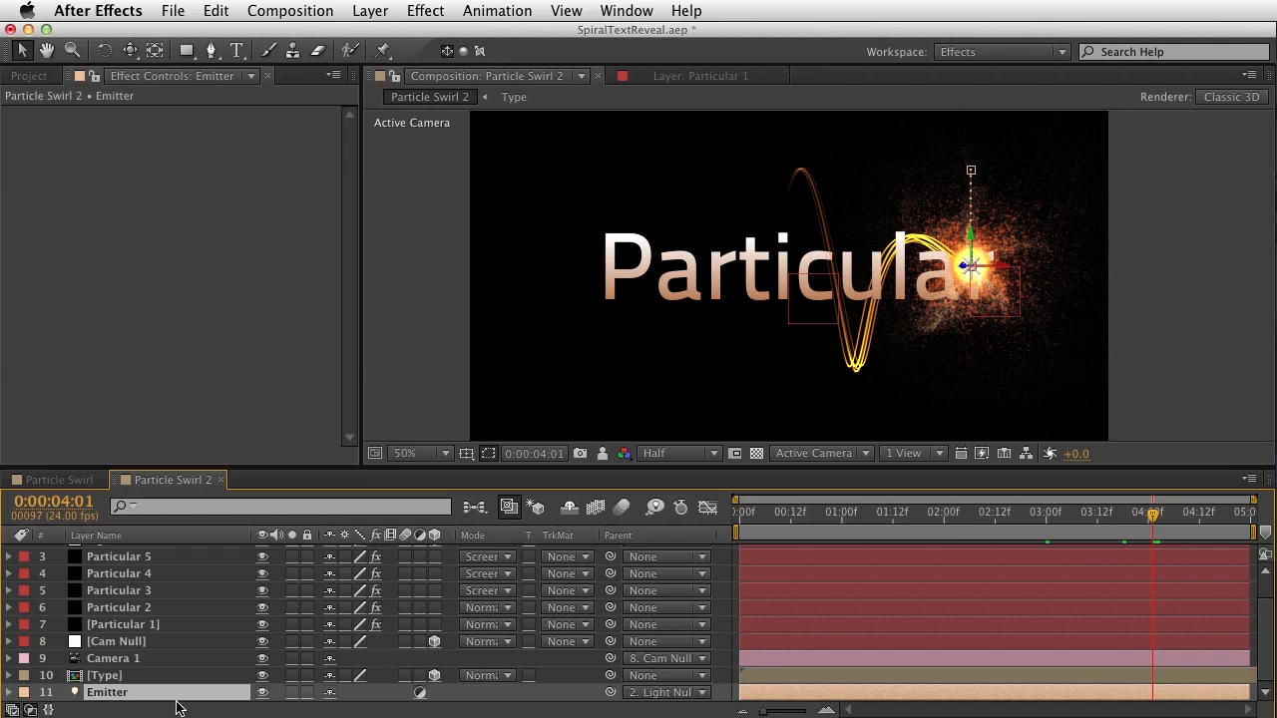
key("t")
key("space")
left_click_drag(224, 679, 214, 614)
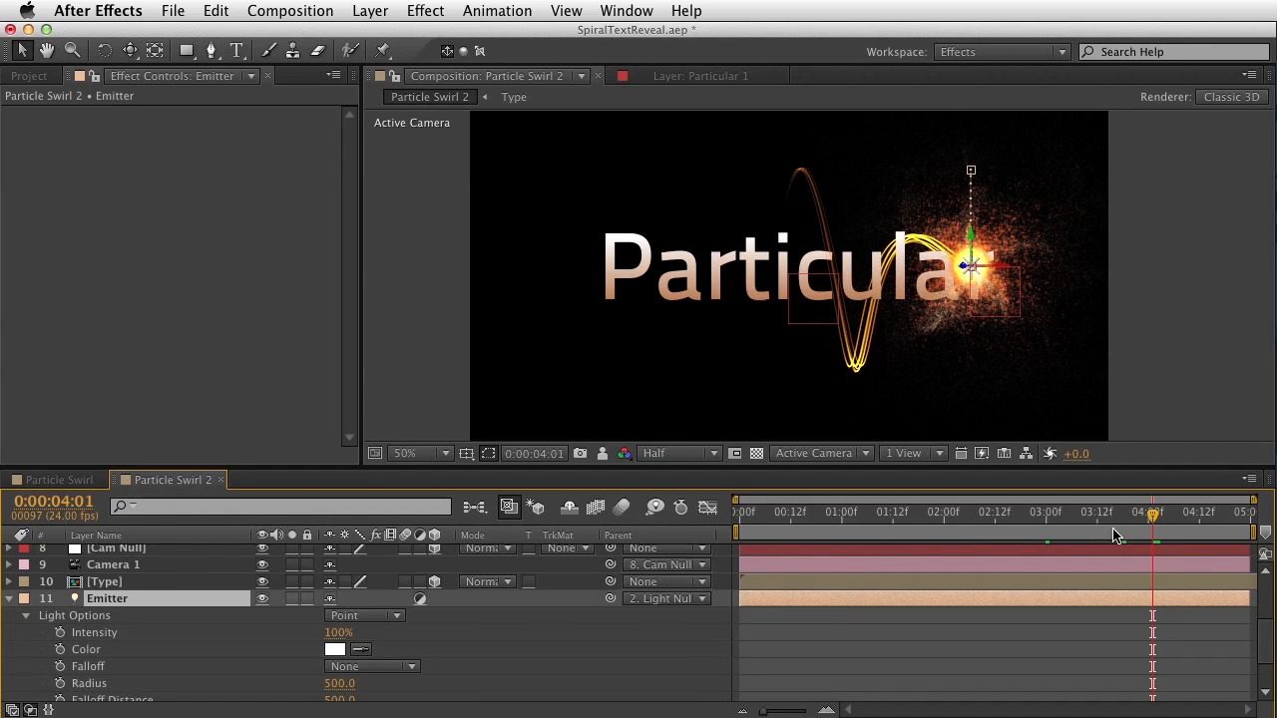
- Keyframe the Emitter light's Intensity to fade from 100% to 0% at 0:00:02:23, starting the fade a little over half a second earlier
left_click(1043, 517)
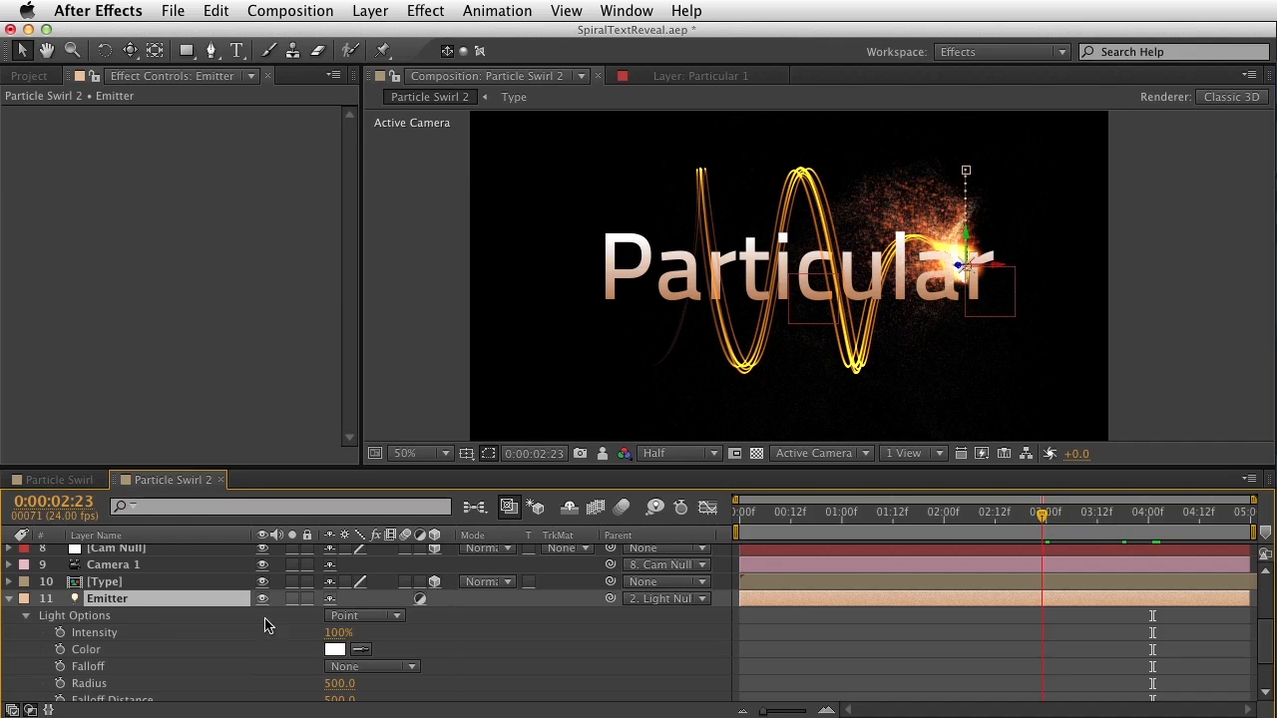
left_click(60, 633)
left_click_drag(1042, 633, 982, 633)
left_click(337, 633)
type("0")
key("Return")
- Check the trail back at 0:00:01:12, save the project and hide the layer controls in the composition view
left_click_drag(1053, 529, 895, 549)
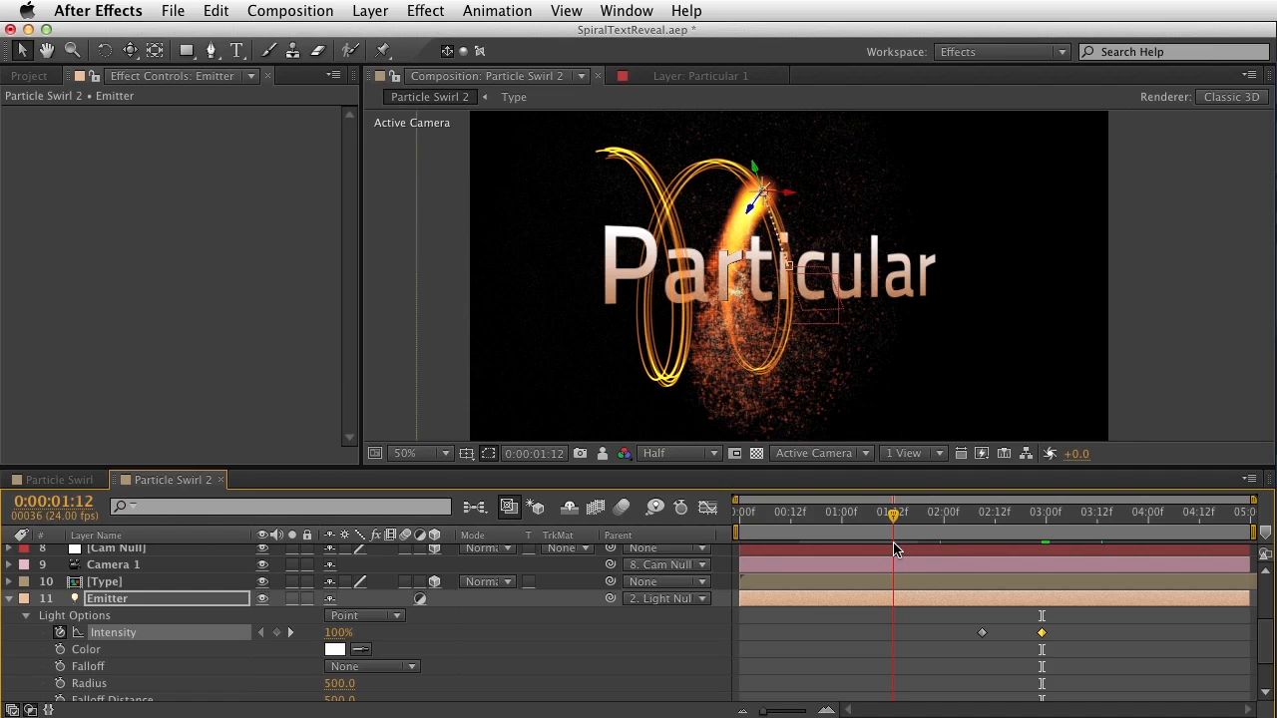
key("super+s")
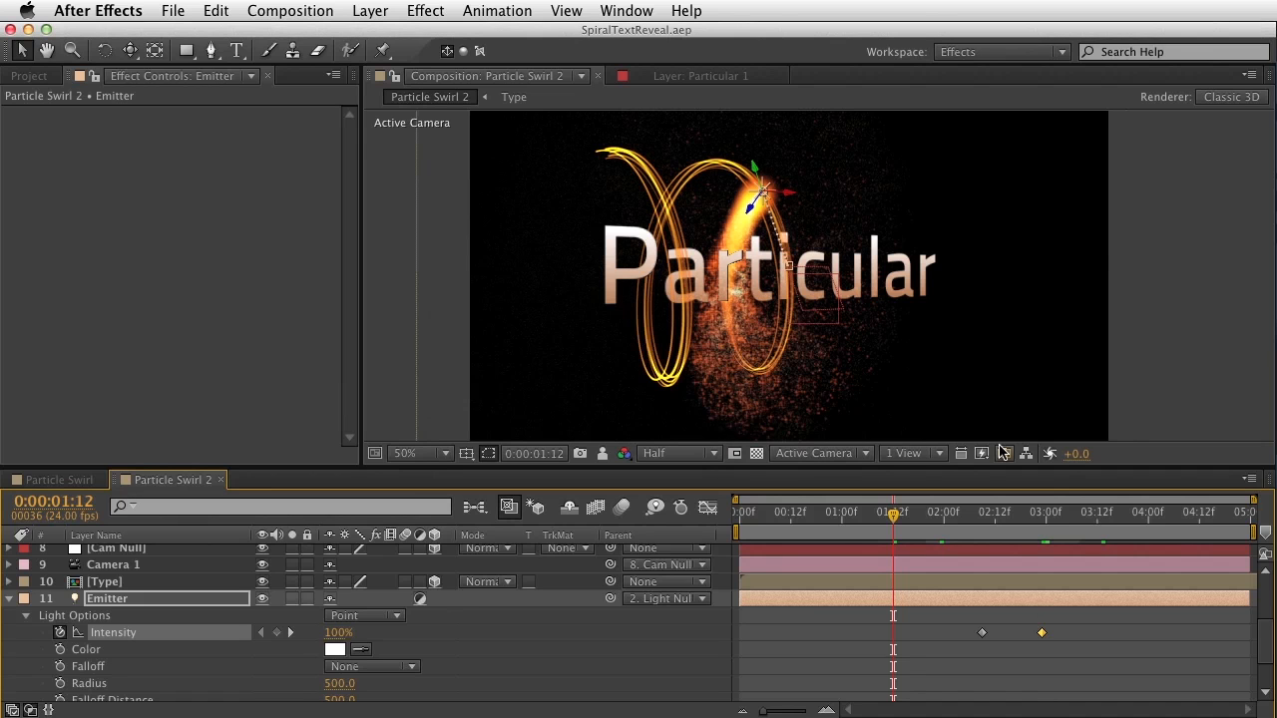
key("super+shift+h")
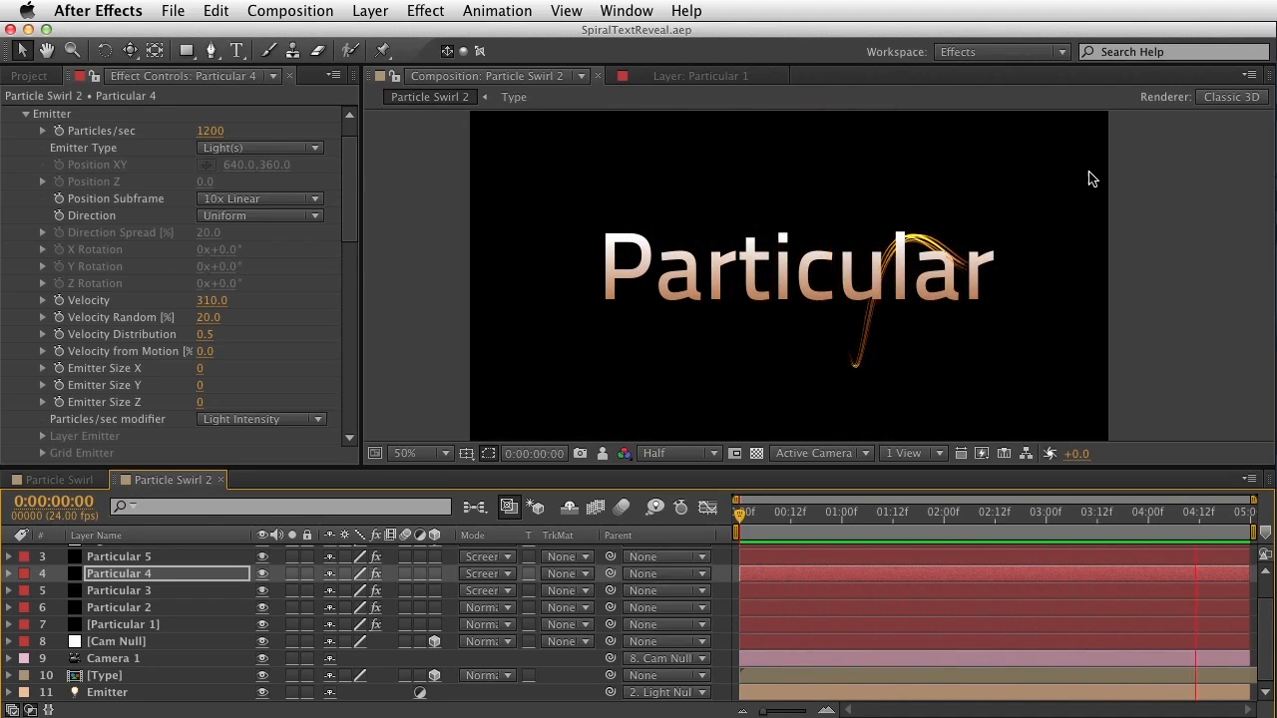
- Preview the swirl animation, then scrub to 0:00:03:10 to examine the trails around the text
key("space")
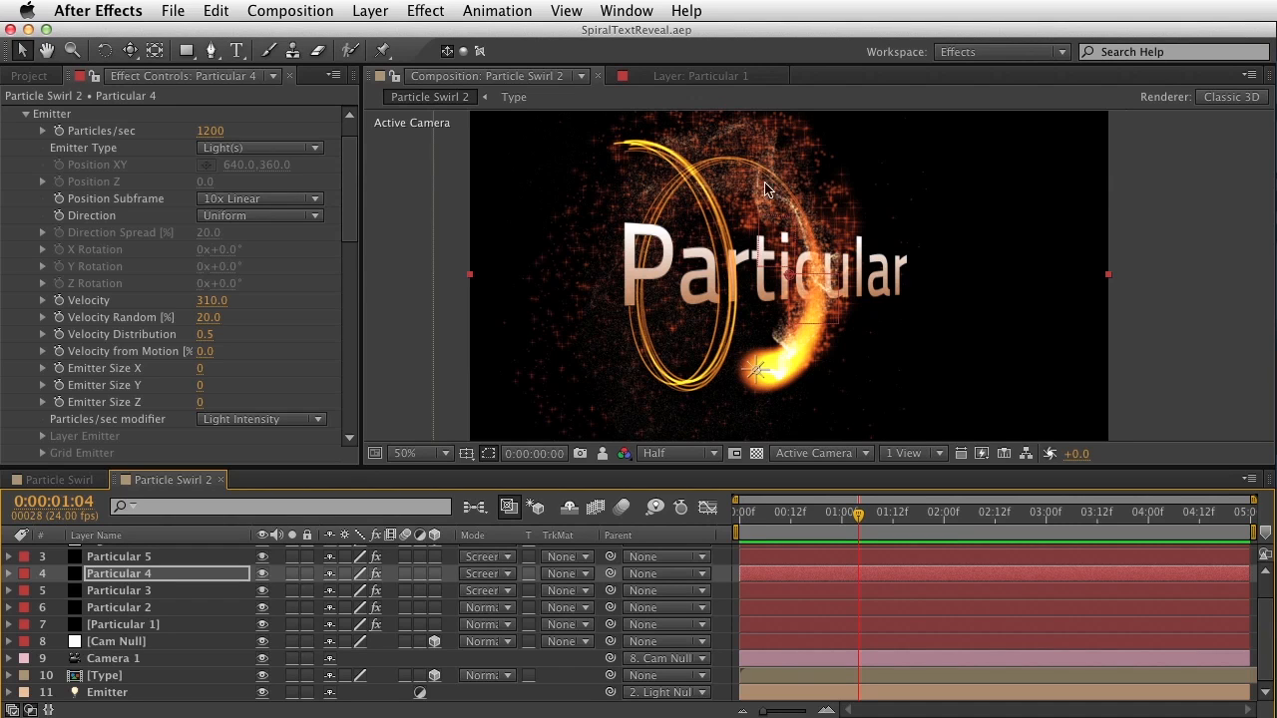
key("space")
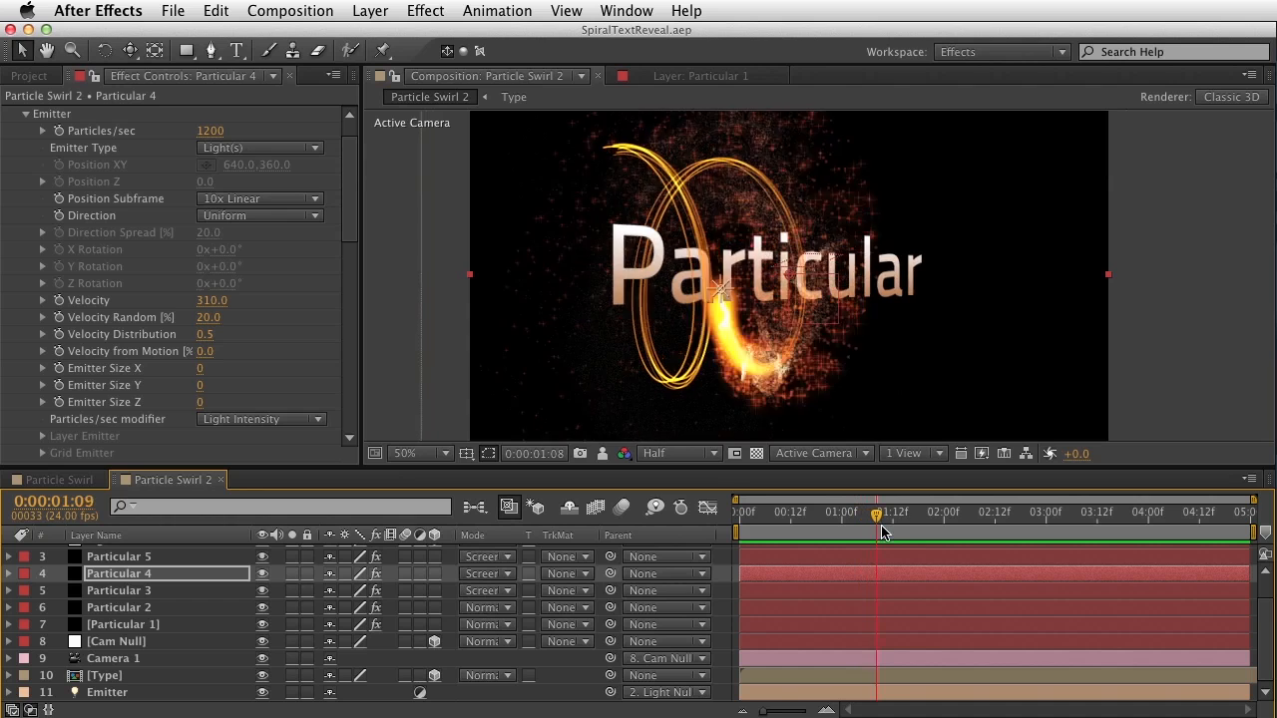
left_click_drag(932, 515, 1089, 539)
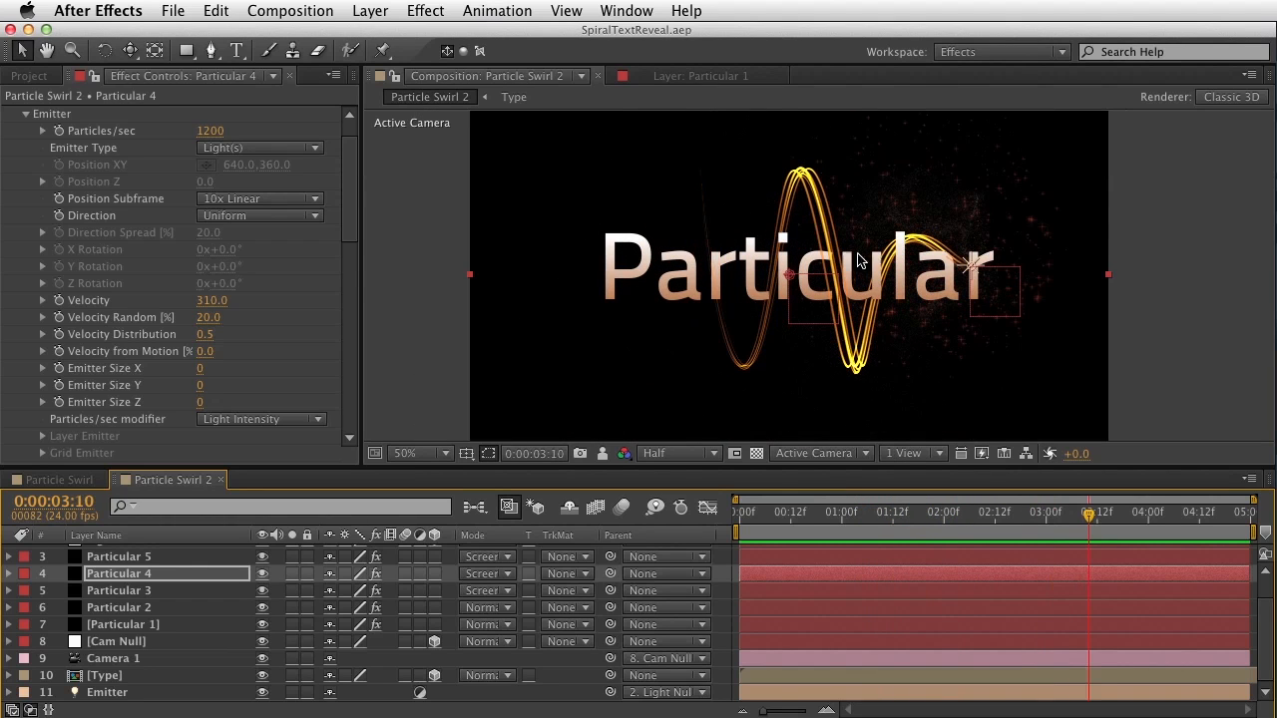
- Collapse the Emitter and Particle settings of the Particular effect on the Particular 4 layer
left_click_drag(349, 165, 348, 118)
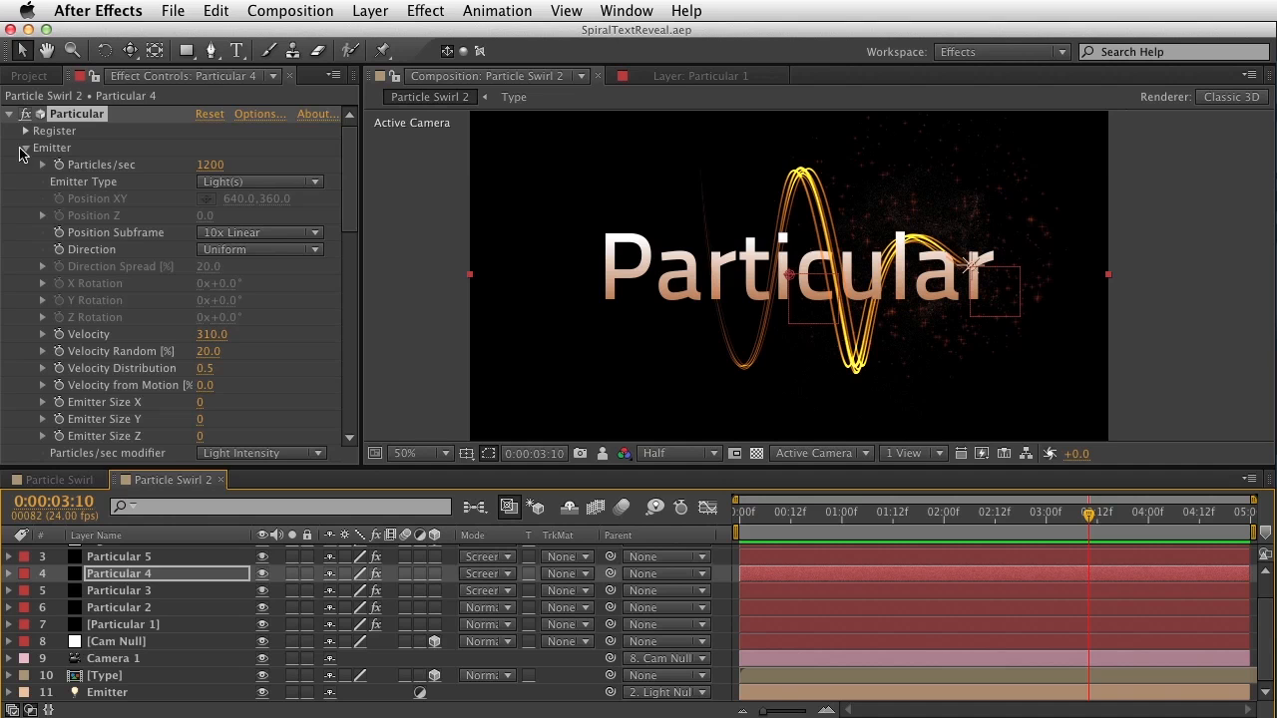
left_click(25, 146)
left_click(27, 165)
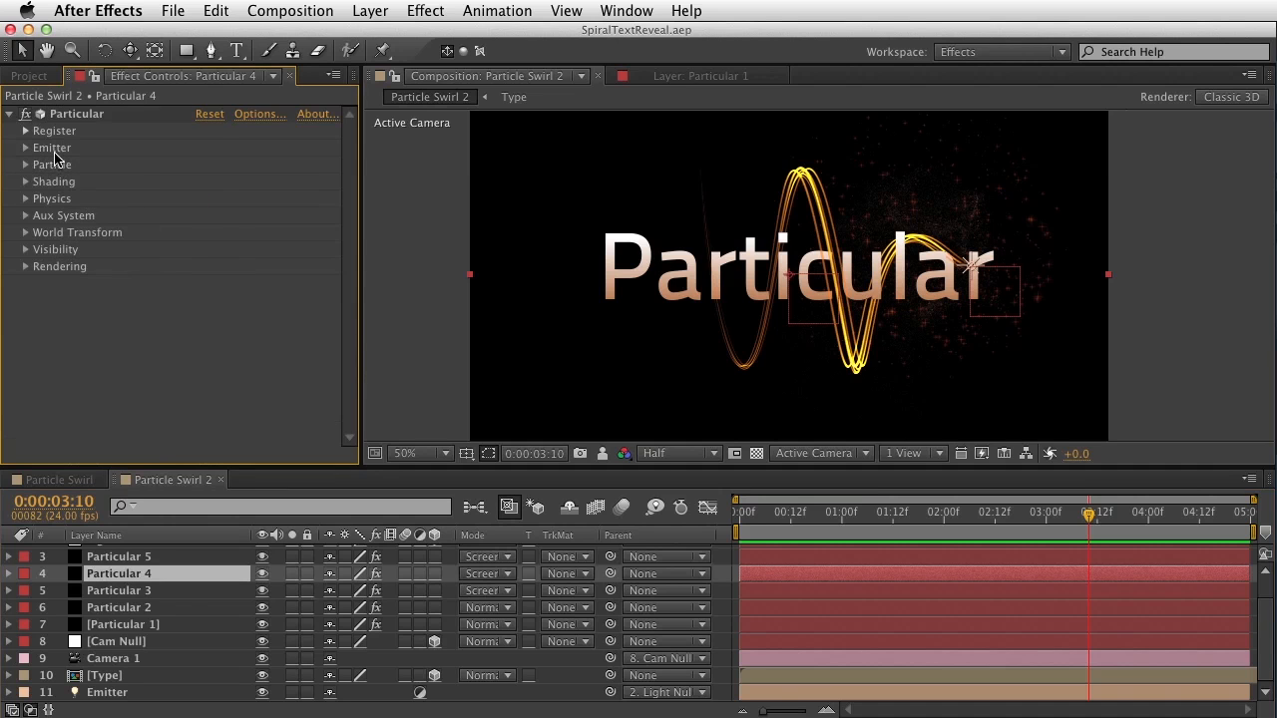
- Scrub through the reveal via 0:00:02:00 to 0:00:03:03 to examine how the particle emission fades out
left_click_drag(785, 530, 945, 573)
left_click(22, 251)
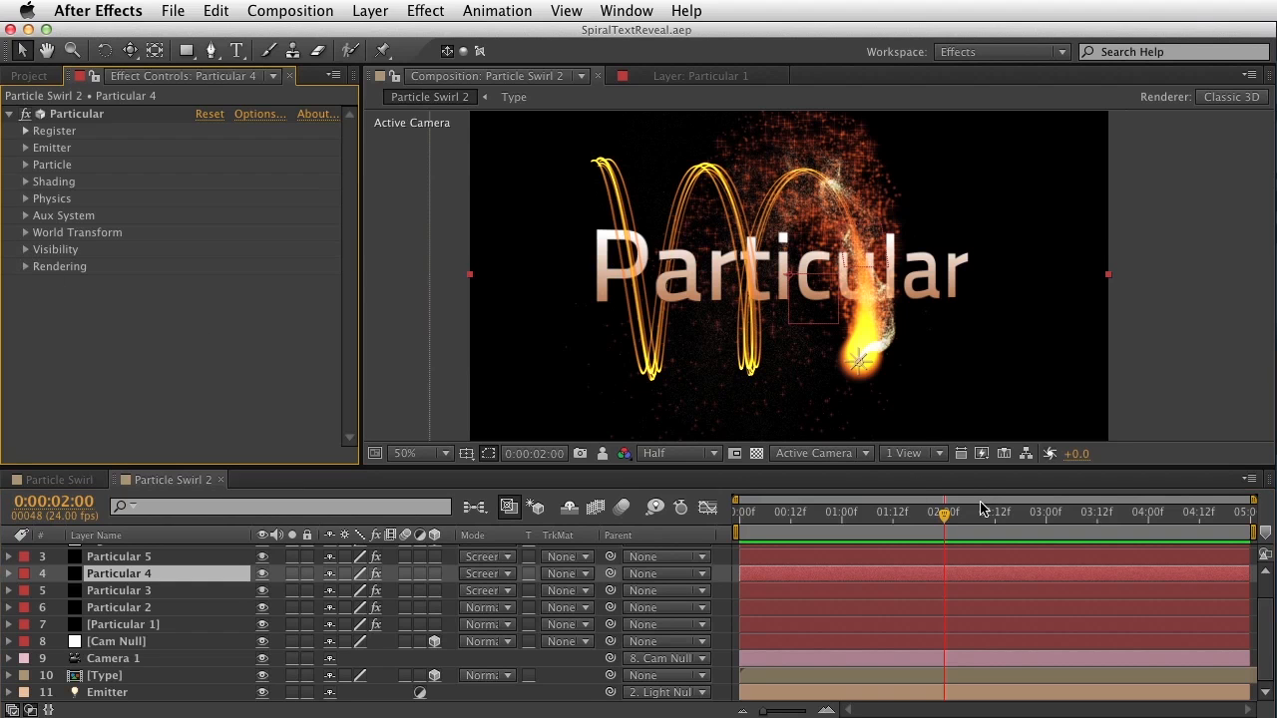
left_click_drag(813, 530, 1059, 556)
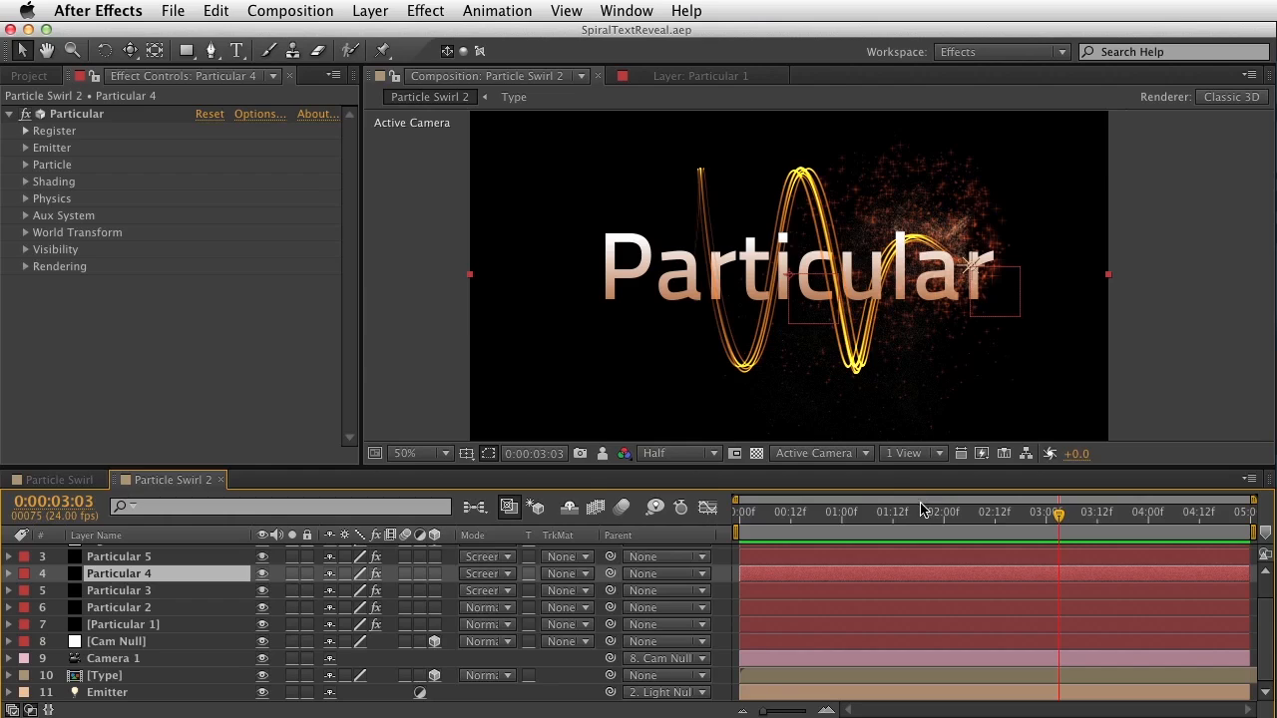